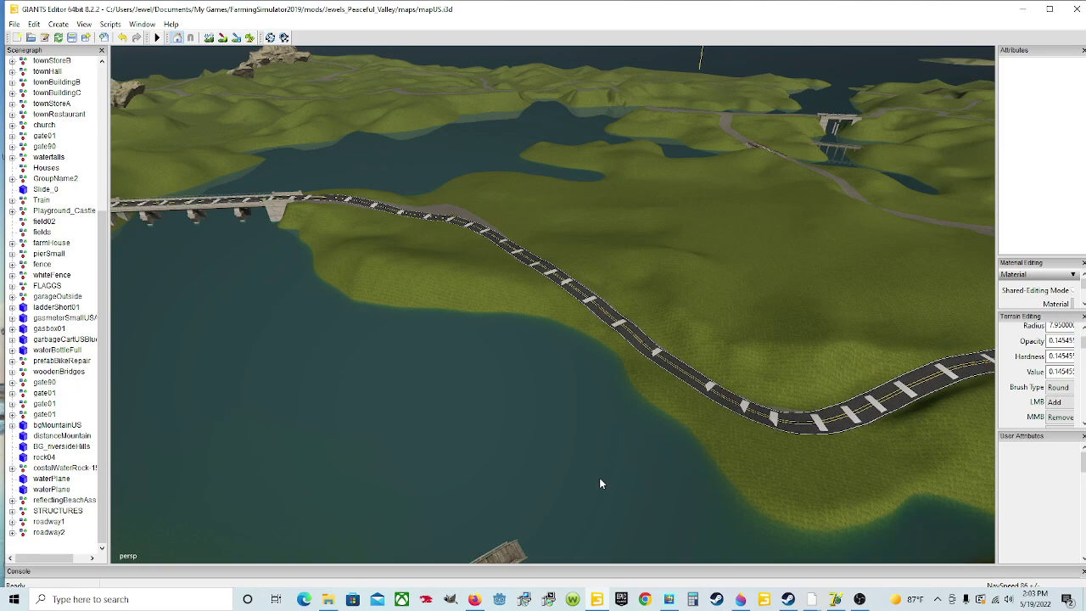
Step: Examine the road curve beside the water, closing in on the gray planes crossing it
alt+drag(559, 494, 668, 486)
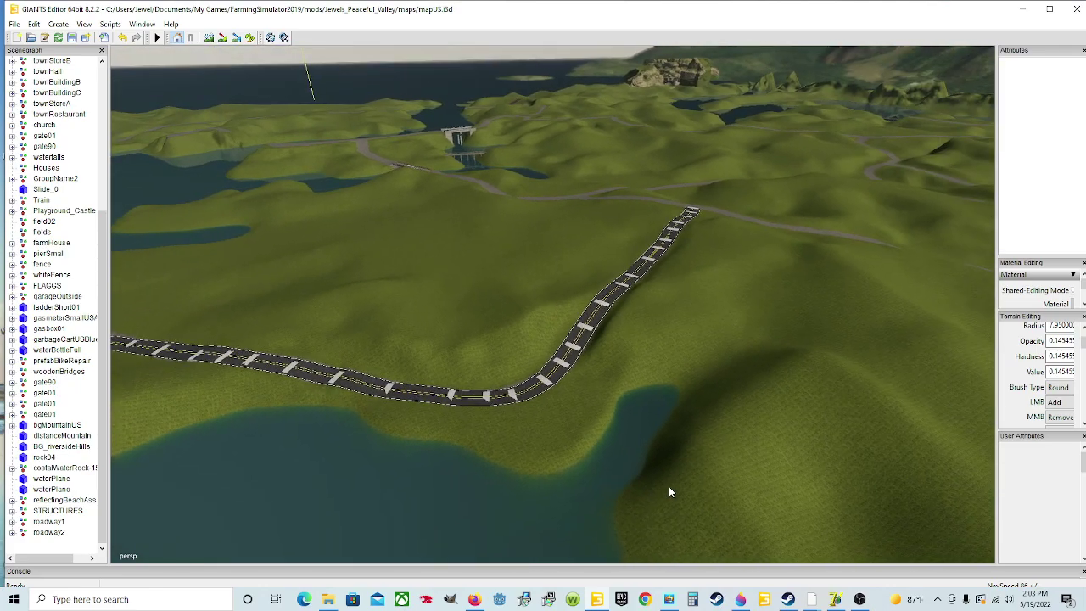
alt+drag(668, 487, 662, 490)
scroll(662, 491, up, 8)
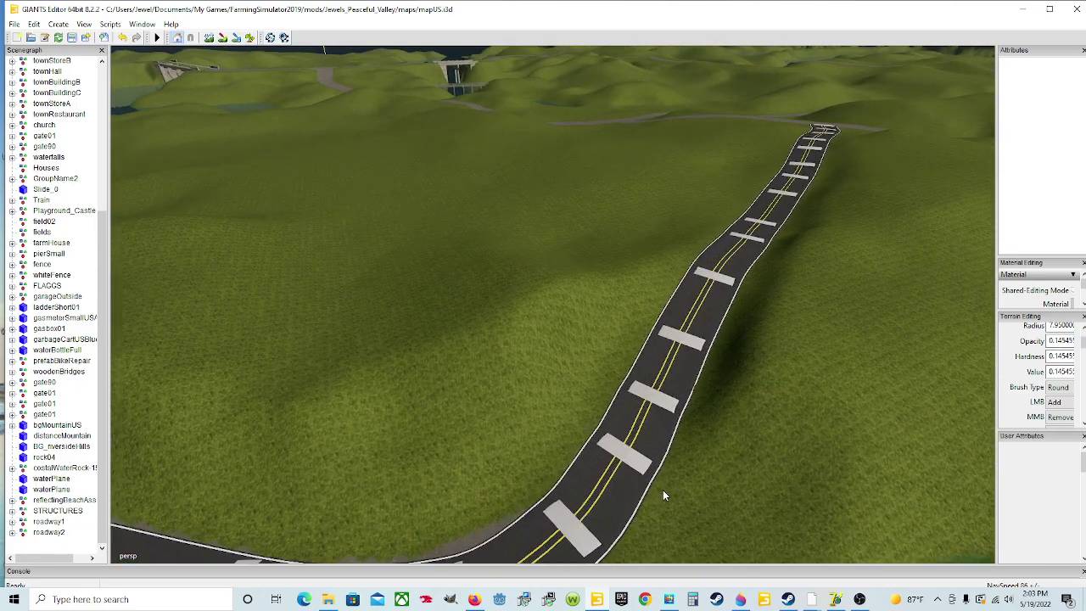
alt+drag(662, 491, 663, 520)
mouse_move(693, 388)
alt+mouse_down()
mouse_move(683, 415)
mouse_move(546, 438)
mouse_move(707, 354)
mouse_move(703, 393)
alt+mouse_up()
scroll(545, 437, up, 4)
scroll(707, 354, up, 1)
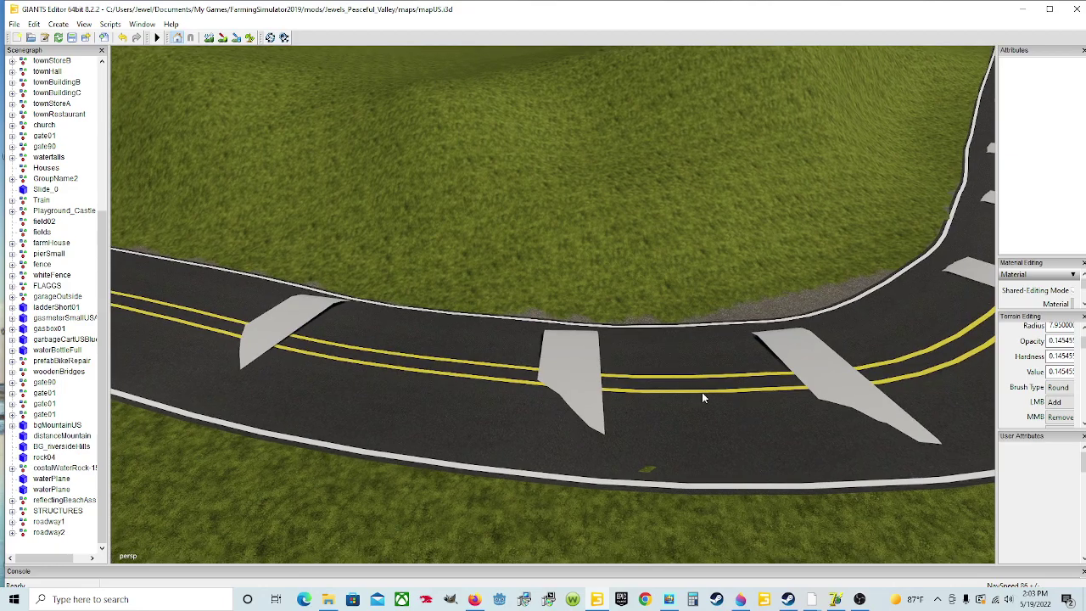
click(209, 40)
middle_click(640, 442)
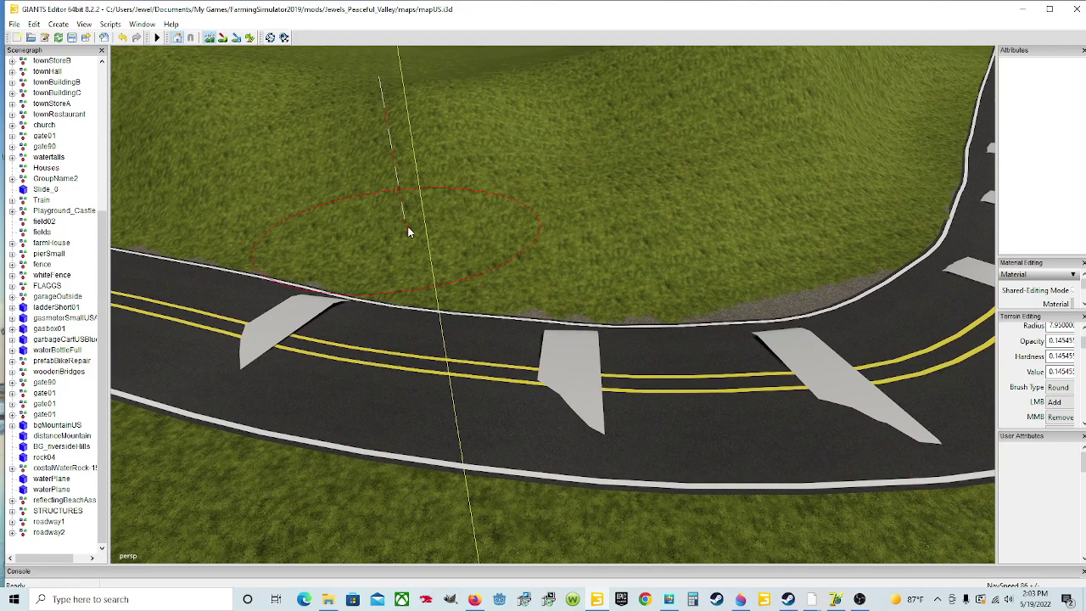
click(208, 39)
Step: Examine the shoreline road from several angles, checking how its edges and the gray planes sit on the terrain
alt+drag(457, 233, 504, 248)
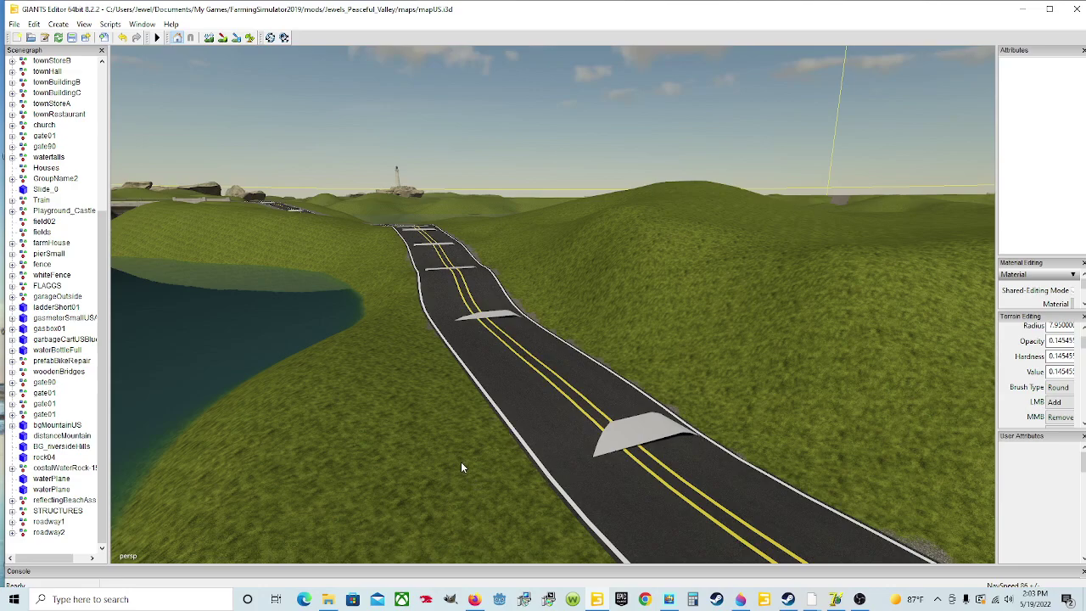
alt+drag(464, 468, 347, 310)
alt+drag(488, 480, 591, 510)
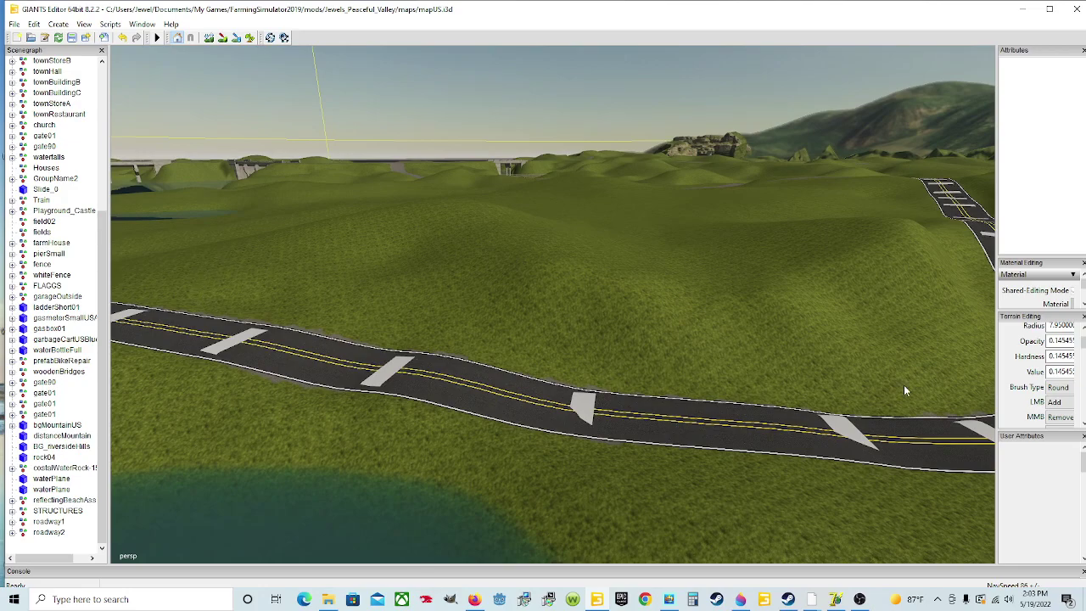
scroll(656, 461, up, 2)
alt+drag(659, 459, 685, 499)
mouse_move(634, 446)
alt+mouse_down()
mouse_move(643, 462)
mouse_move(628, 447)
alt+mouse_up()
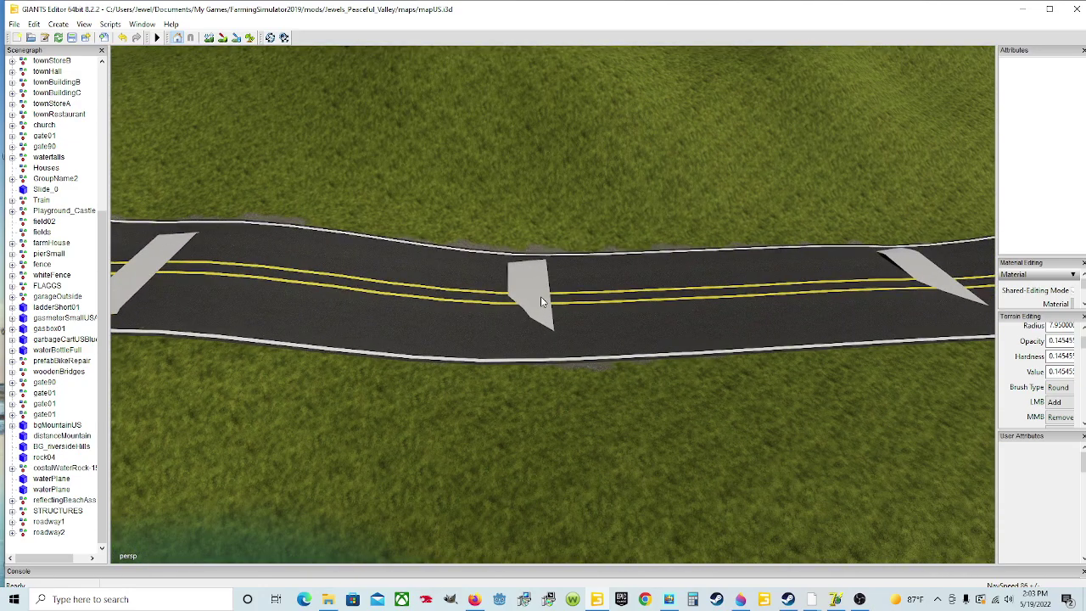
alt+drag(538, 360, 230, 293)
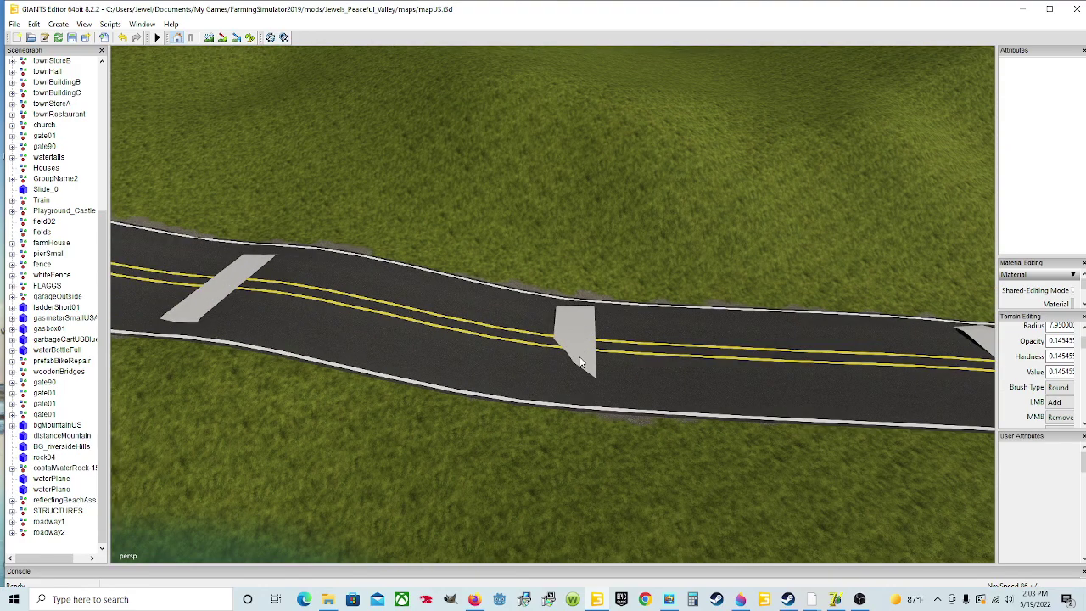
alt+drag(600, 430, 542, 348)
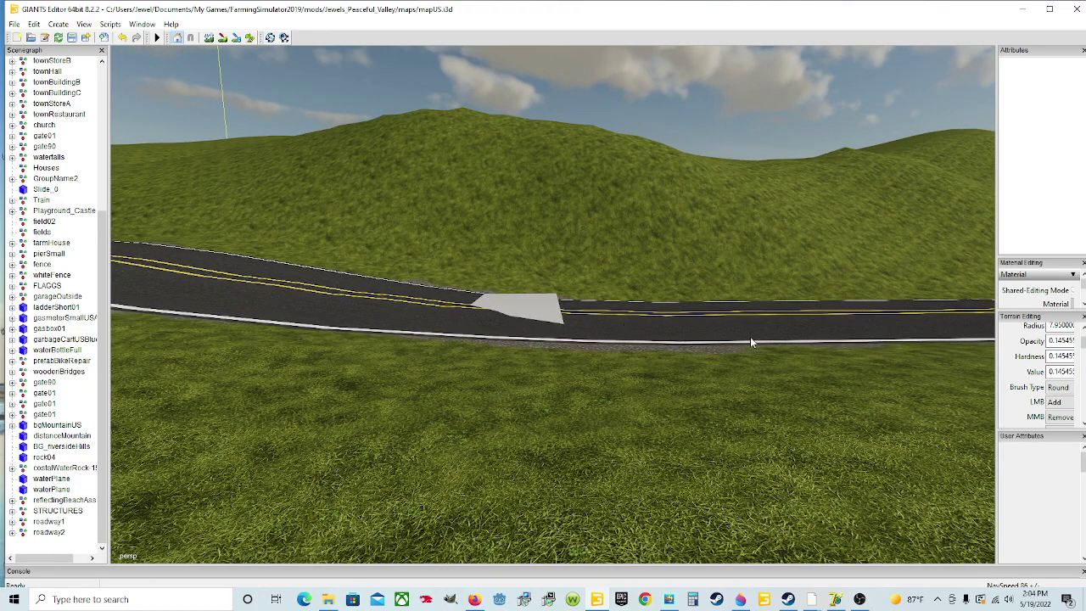
alt+drag(751, 365, 813, 368)
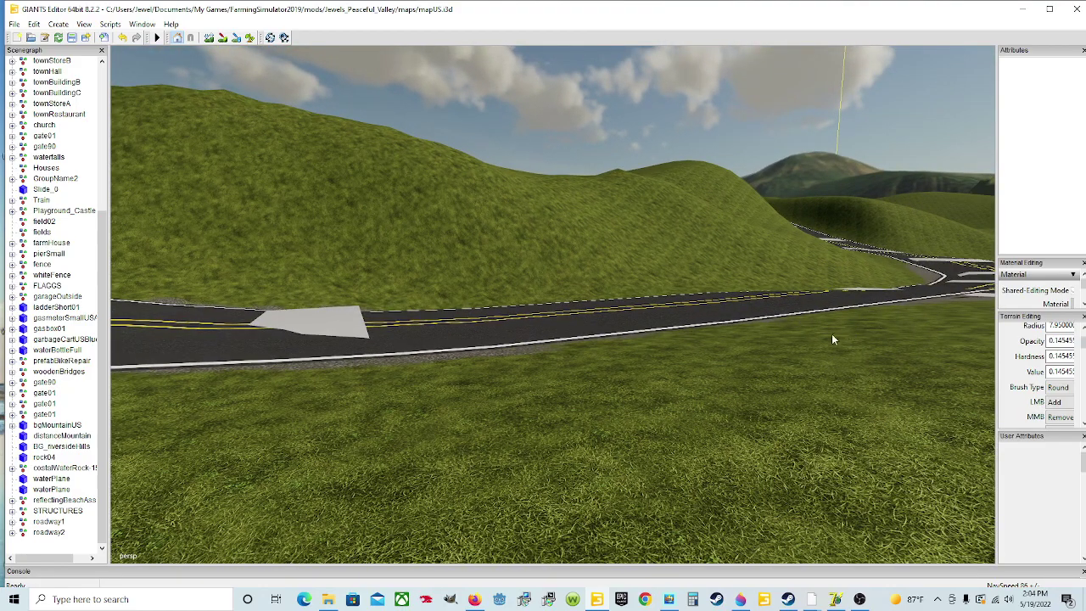
alt+drag(530, 332, 504, 376)
scroll(455, 313, up, 4)
scroll(463, 389, down, 3)
Step: Select the gray plane at the dip in the road and inspect the road on both sides of it
click(506, 369)
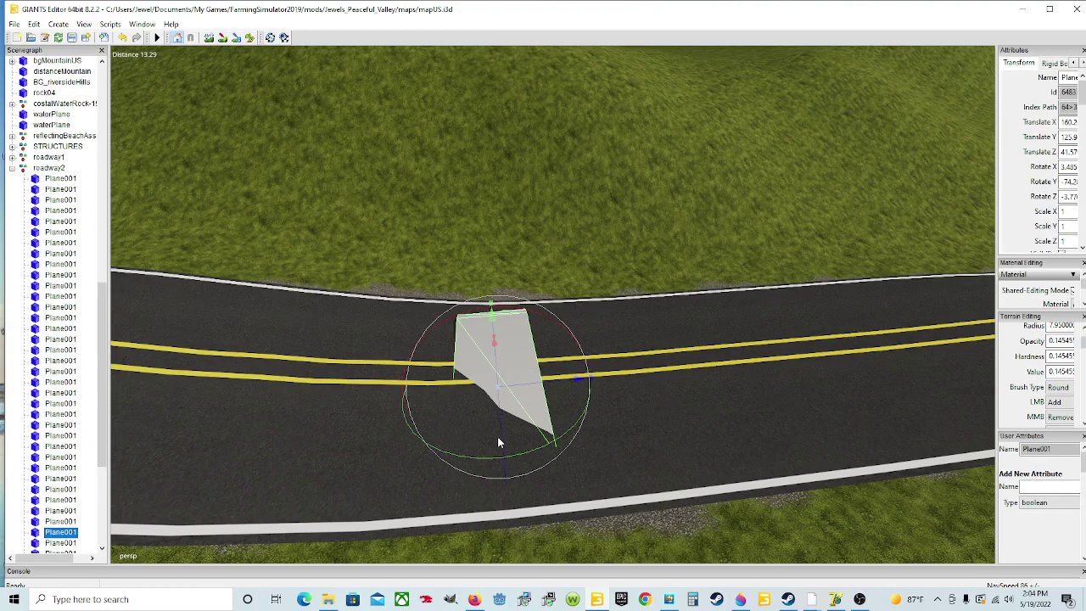
alt+drag(596, 493, 452, 488)
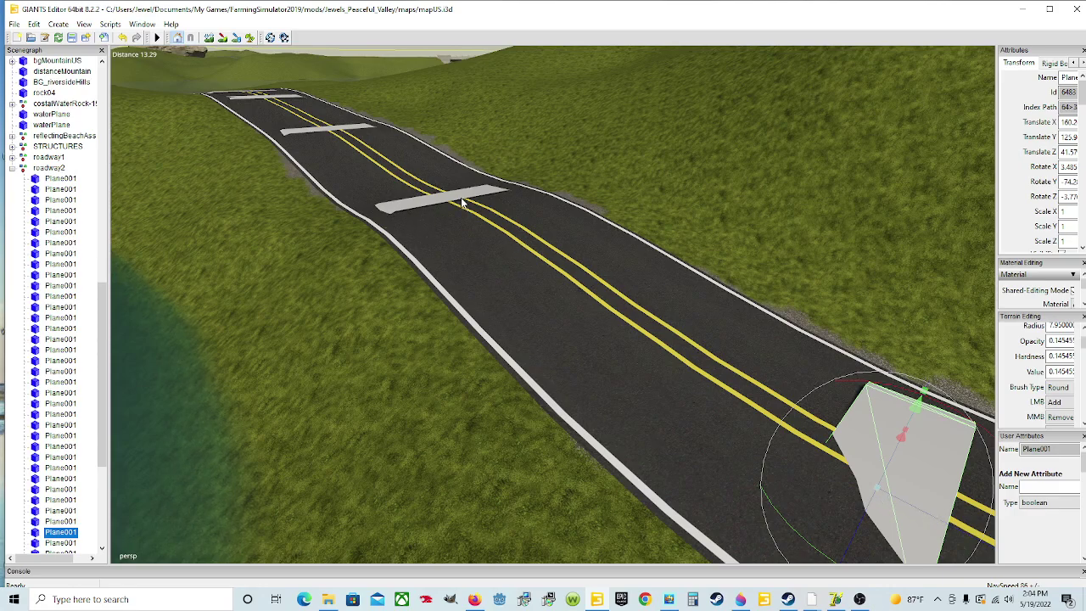
alt+drag(446, 336, 577, 411)
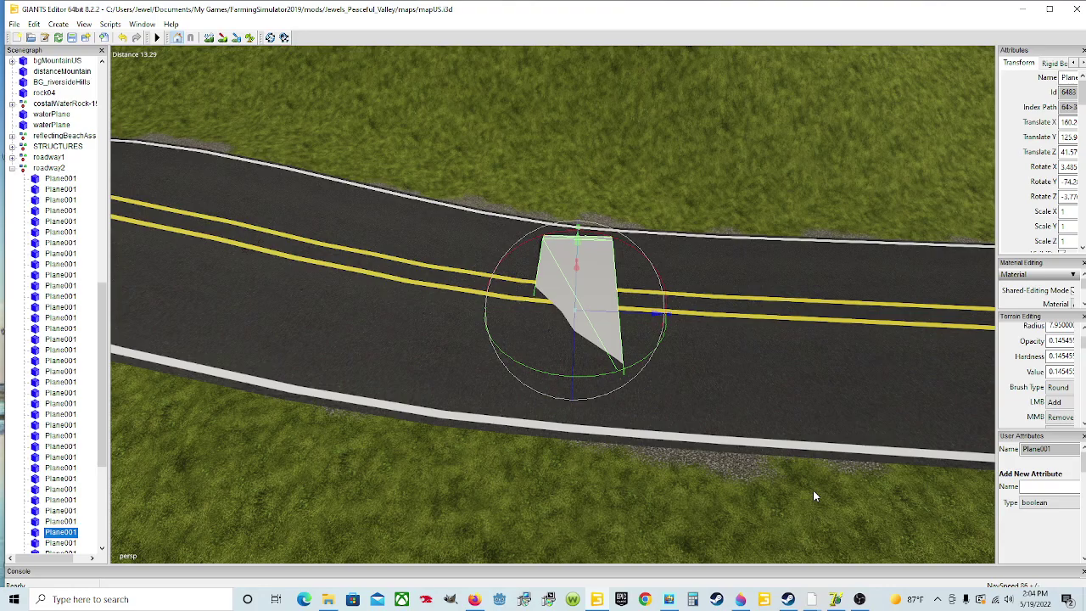
alt+drag(629, 462, 778, 456)
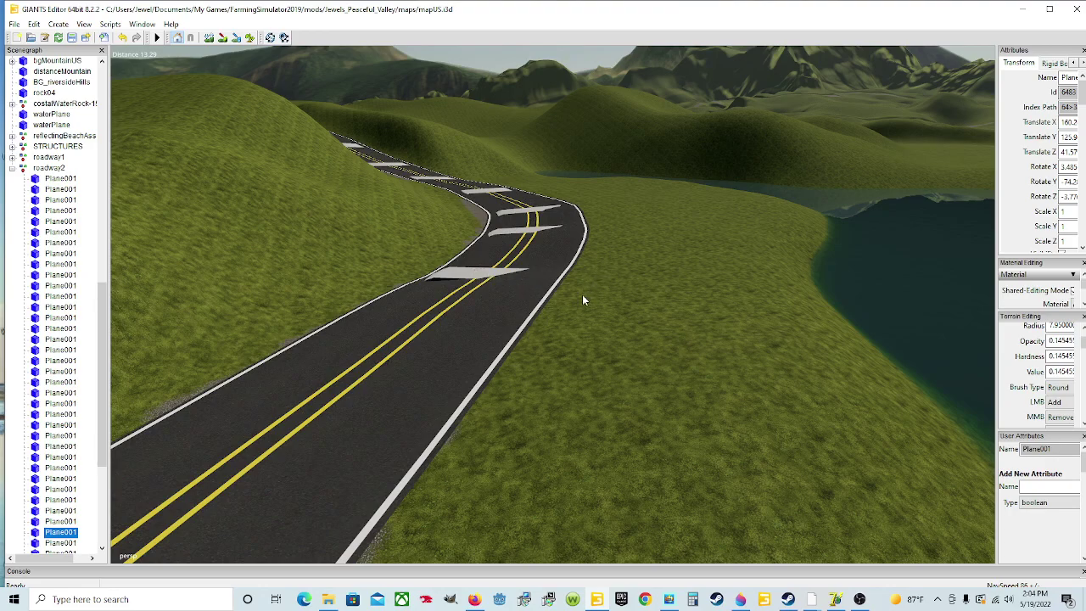
Step: Select the next gray plane before the road bend and inspect the surrounding road and terrain
click(503, 273)
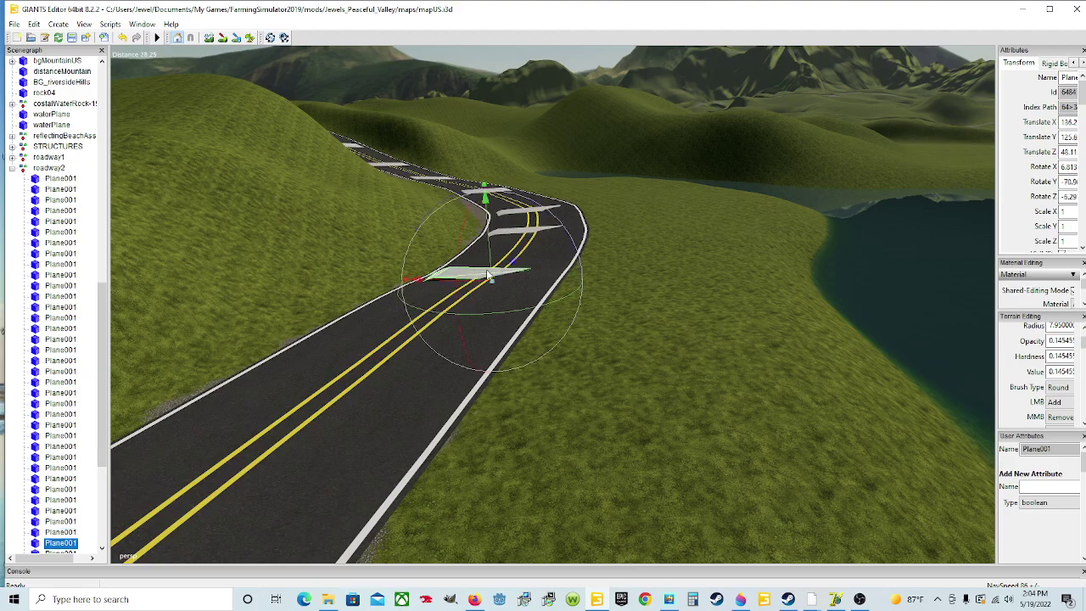
scroll(523, 373, up, 3)
scroll(516, 365, down, 3)
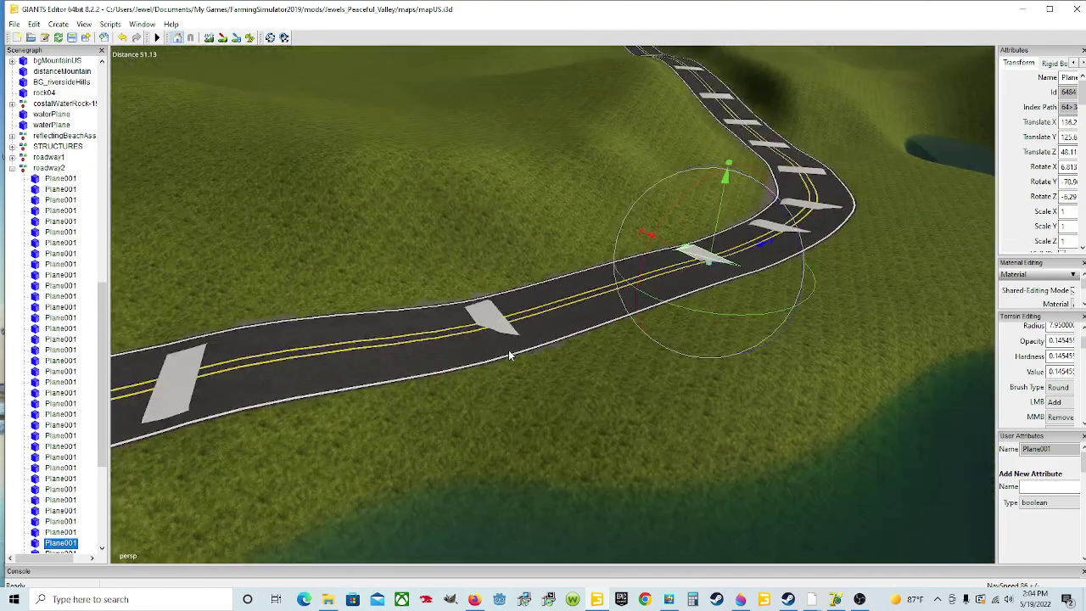
alt+drag(613, 362, 605, 325)
scroll(417, 325, up, 4)
scroll(607, 325, down, 4)
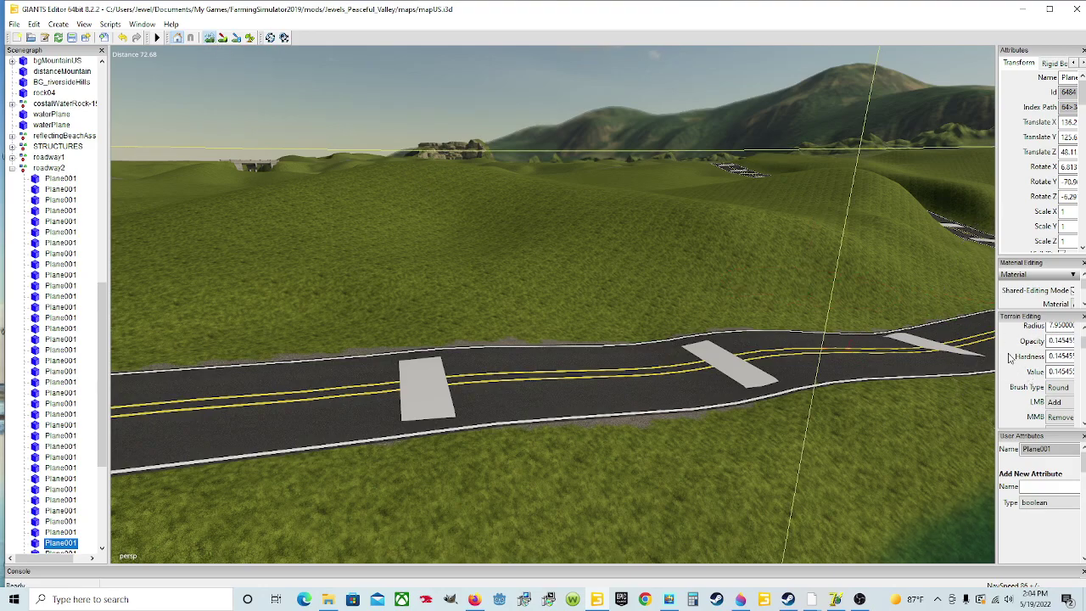
Step: Widen the docked editing panels to show the full terrain brush settings and review the brush type options
drag(931, 365, 855, 379)
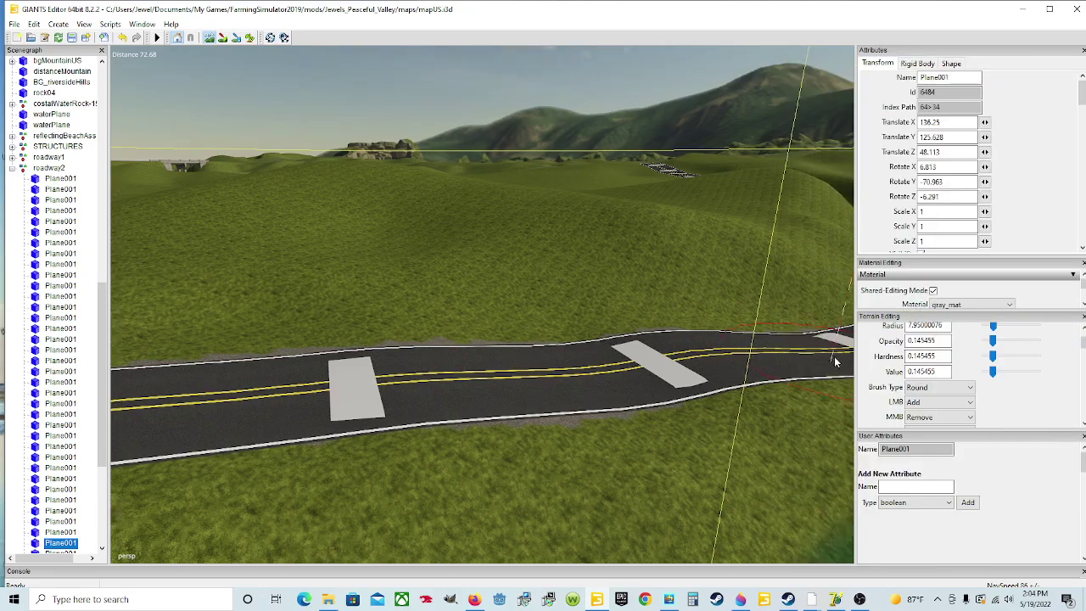
click(141, 25)
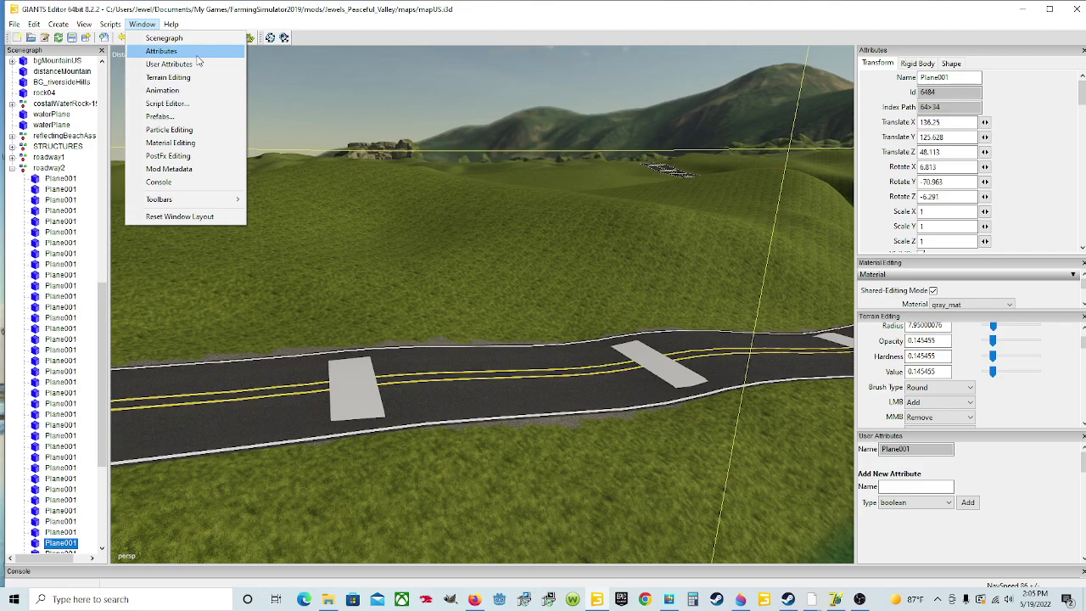
mouse_move(171, 24)
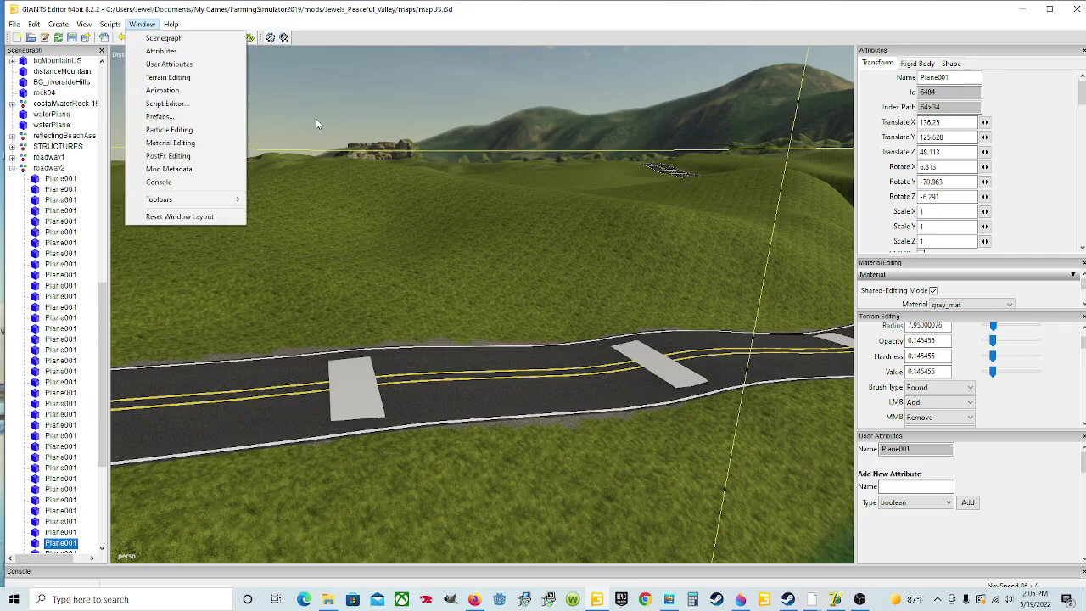
click(1078, 385)
click(970, 387)
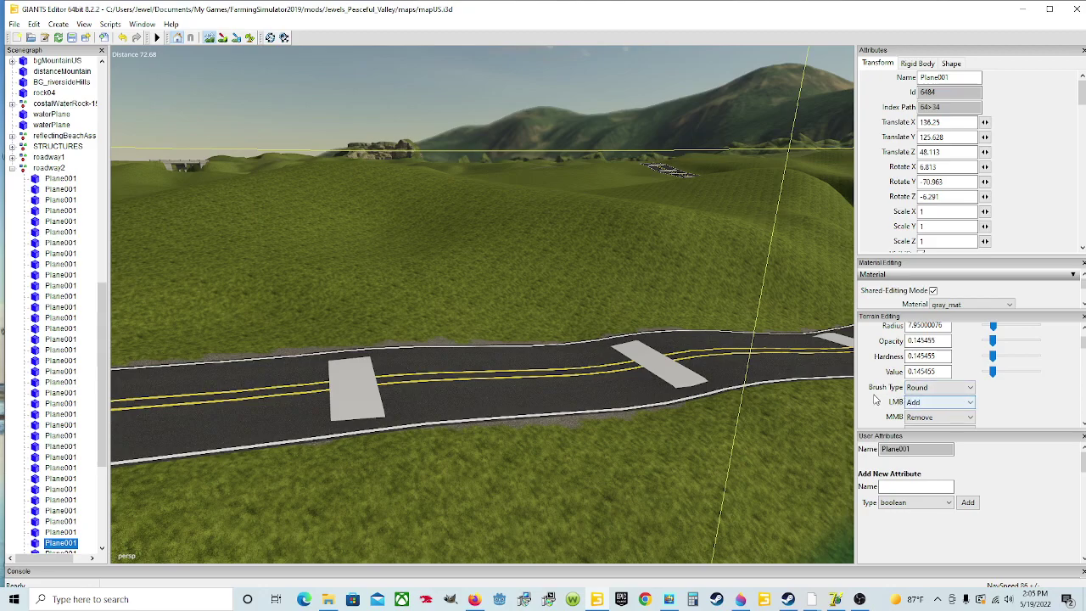
click(971, 394)
click(971, 394)
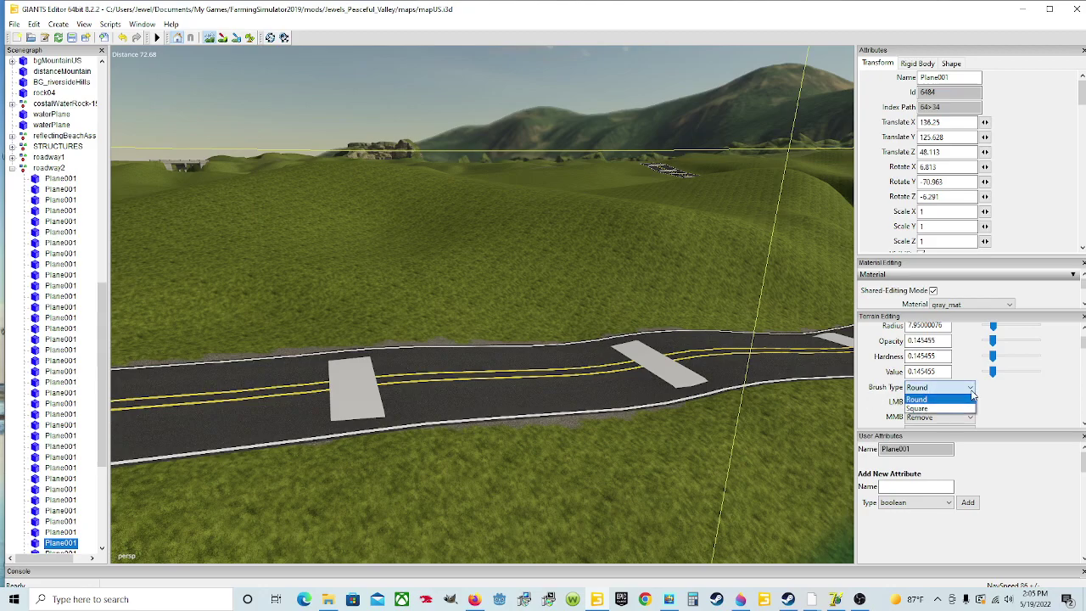
click(1045, 410)
scroll(967, 407, down, 2)
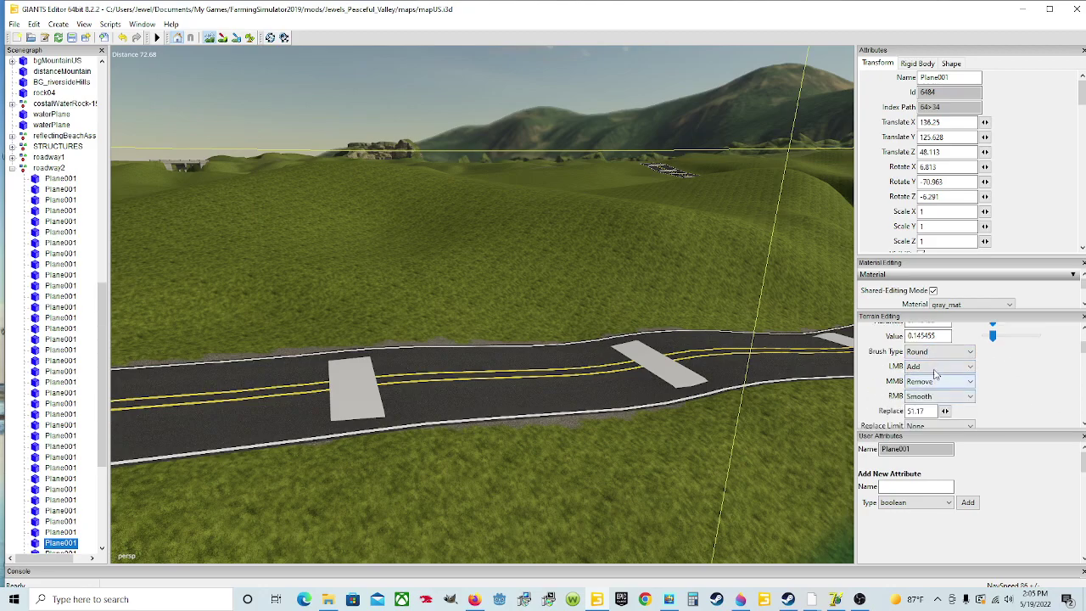
Step: Set the terrain brush's MMB action to Subtract and review the choices for the LMB and RMB actions
click(938, 368)
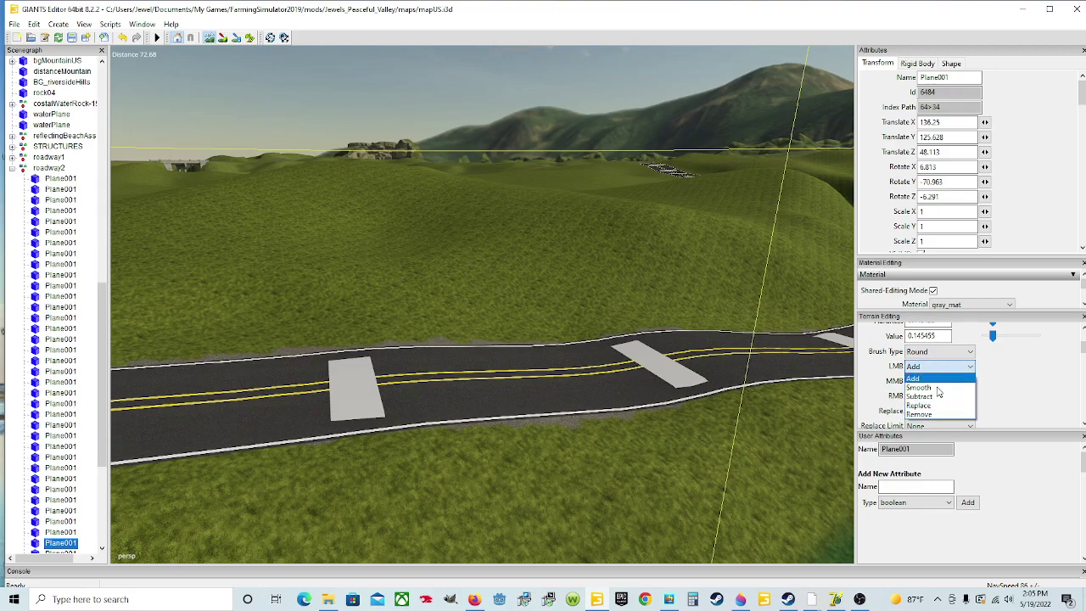
click(1005, 375)
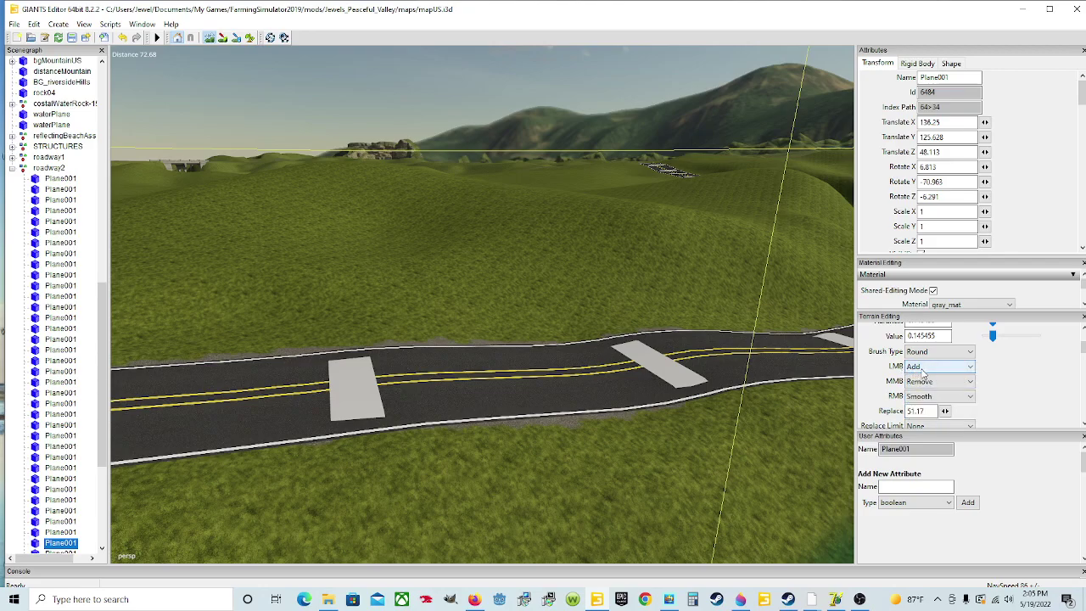
click(965, 383)
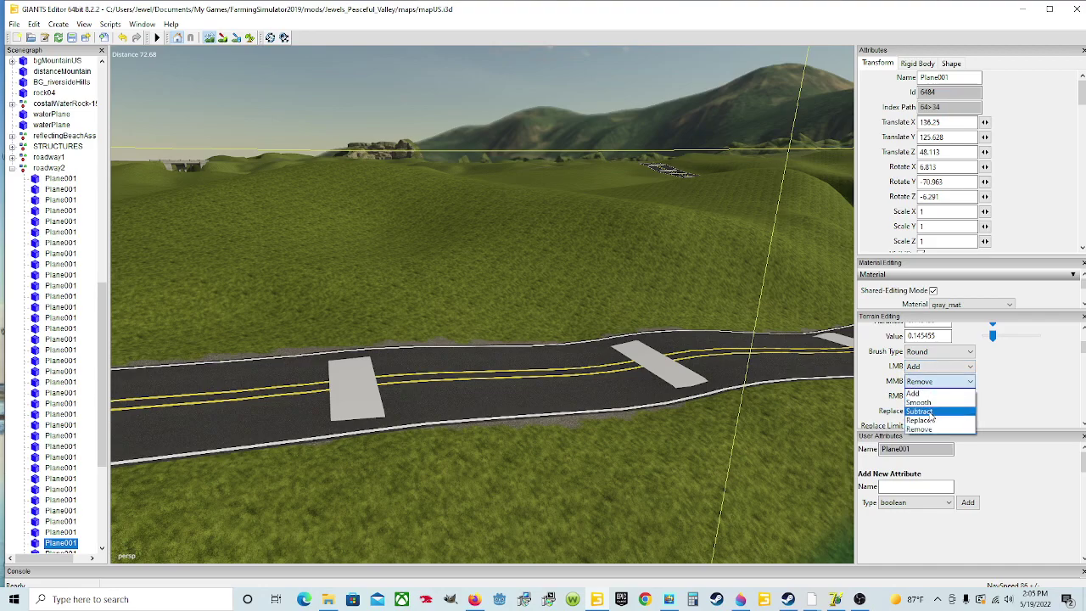
click(920, 412)
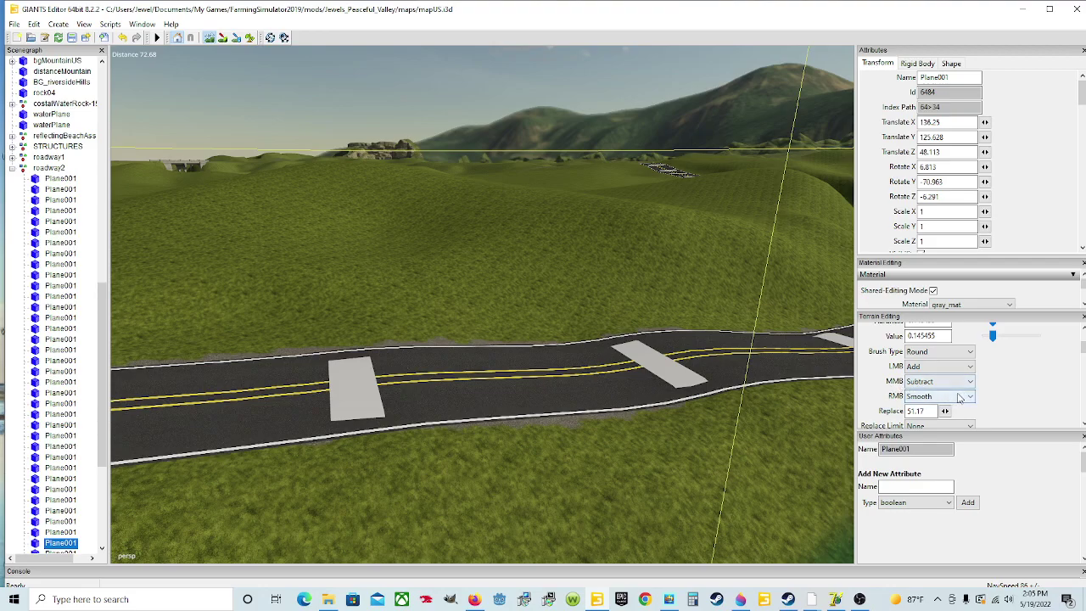
click(968, 399)
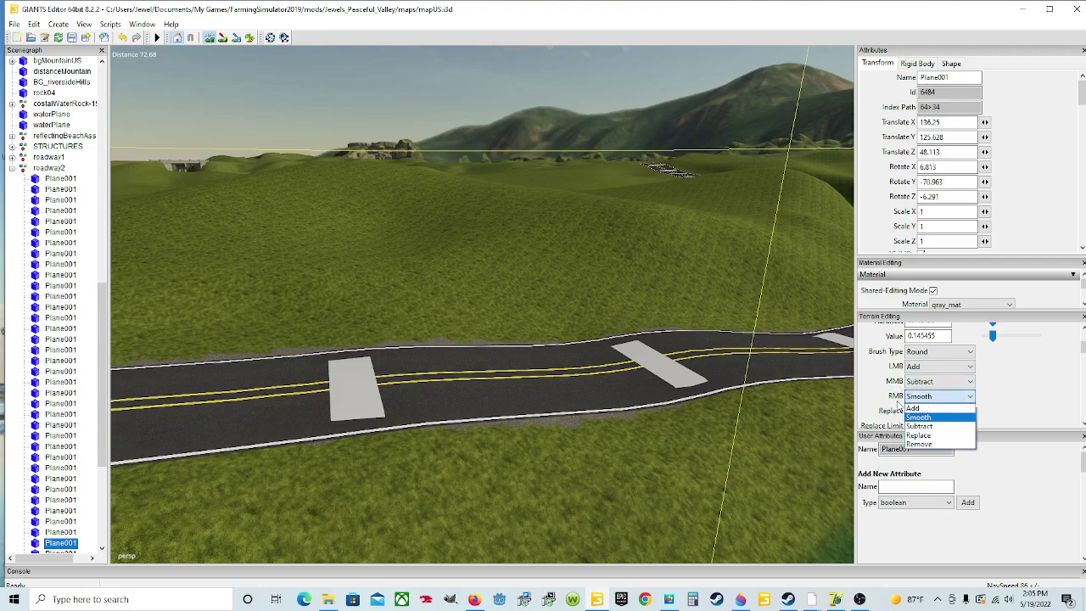
click(1026, 410)
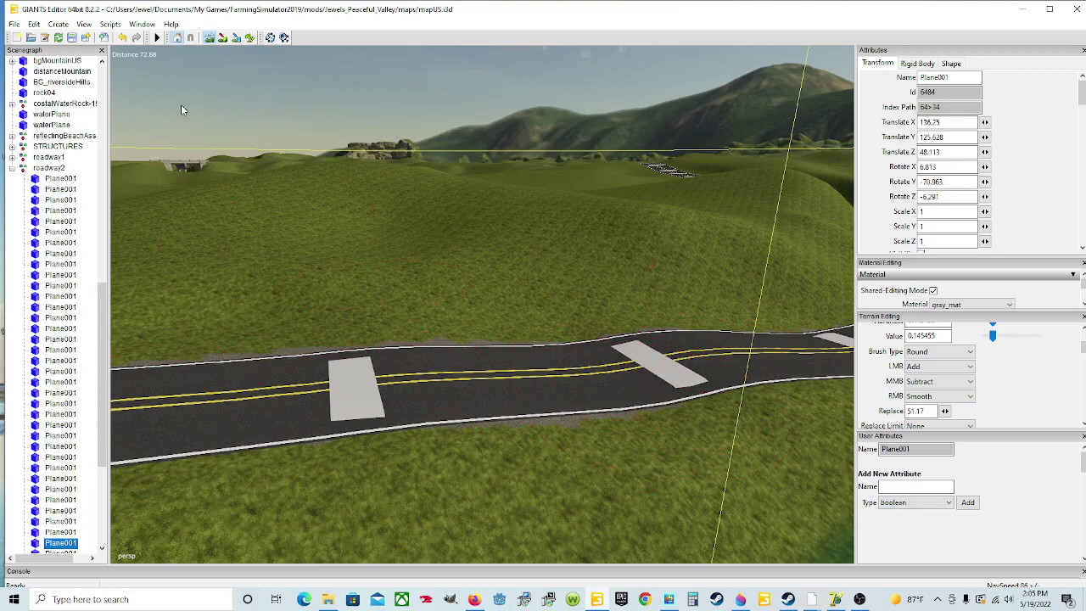
Step: Follow the road back to the bridge approach, checking its edges for terrain showing through
alt+drag(536, 326, 580, 386)
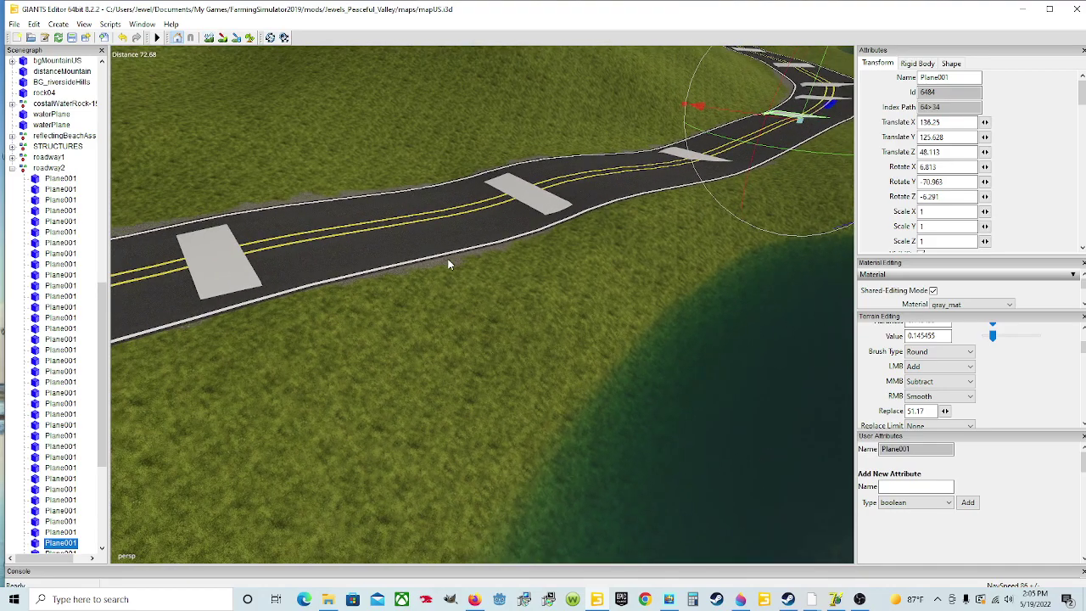
alt+drag(486, 307, 717, 420)
scroll(490, 302, up, 3)
scroll(608, 308, up, 5)
alt+drag(554, 387, 737, 442)
scroll(615, 366, up, 6)
scroll(643, 432, up, 3)
alt+drag(642, 439, 552, 293)
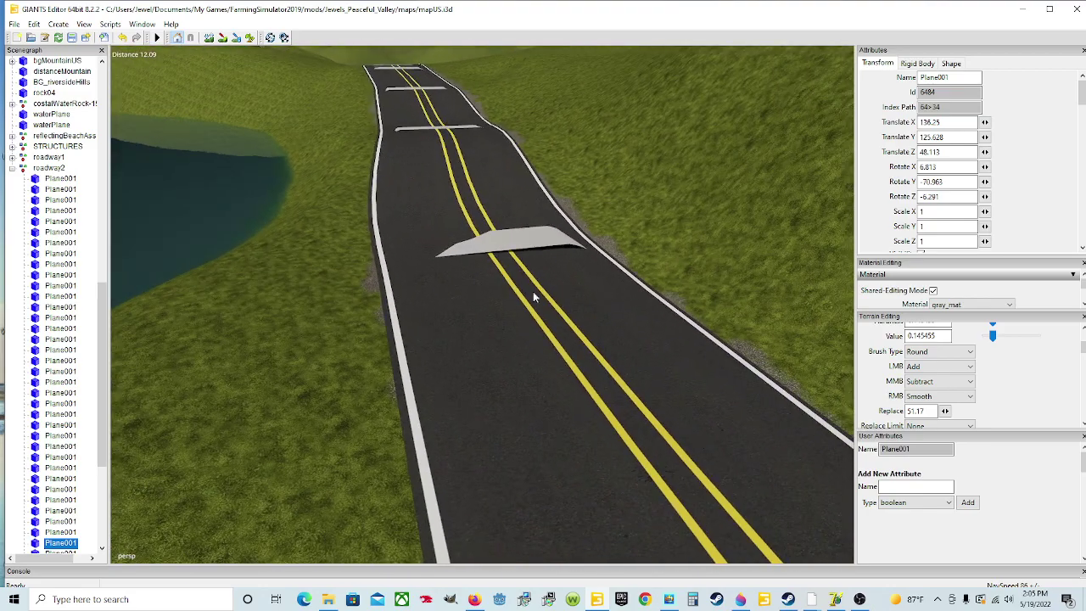
mouse_move(423, 321)
alt+mouse_down()
mouse_move(470, 230)
mouse_move(453, 336)
mouse_move(450, 260)
mouse_move(428, 453)
mouse_move(477, 318)
mouse_move(435, 277)
mouse_move(437, 334)
mouse_move(405, 283)
mouse_move(404, 382)
alt+mouse_up()
scroll(464, 234, down, 10)
scroll(451, 261, up, 3)
scroll(434, 276, down, 3)
scroll(434, 332, down, 2)
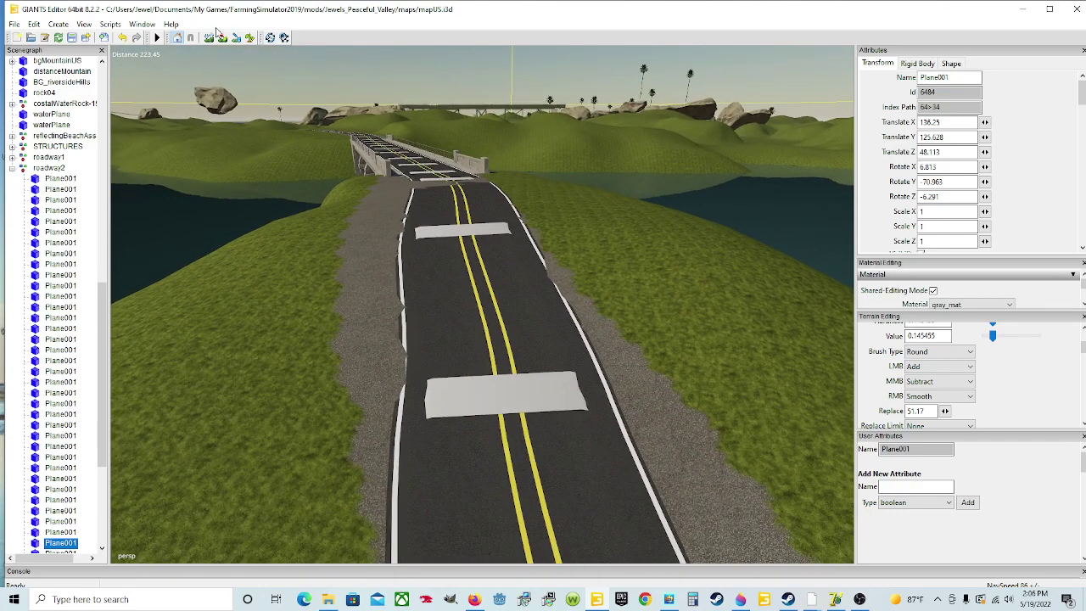
Step: Set the terrain brush's LMB action to Subtract and lower the terrain covering the road edge beside the nearest gray plane before the bridge
click(410, 379)
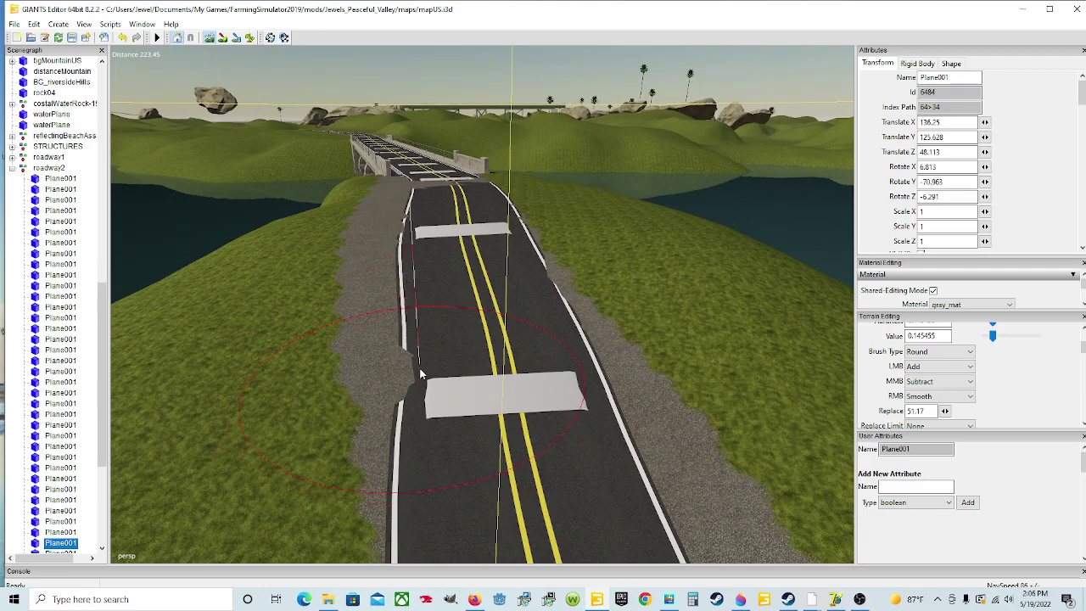
click(937, 365)
click(928, 396)
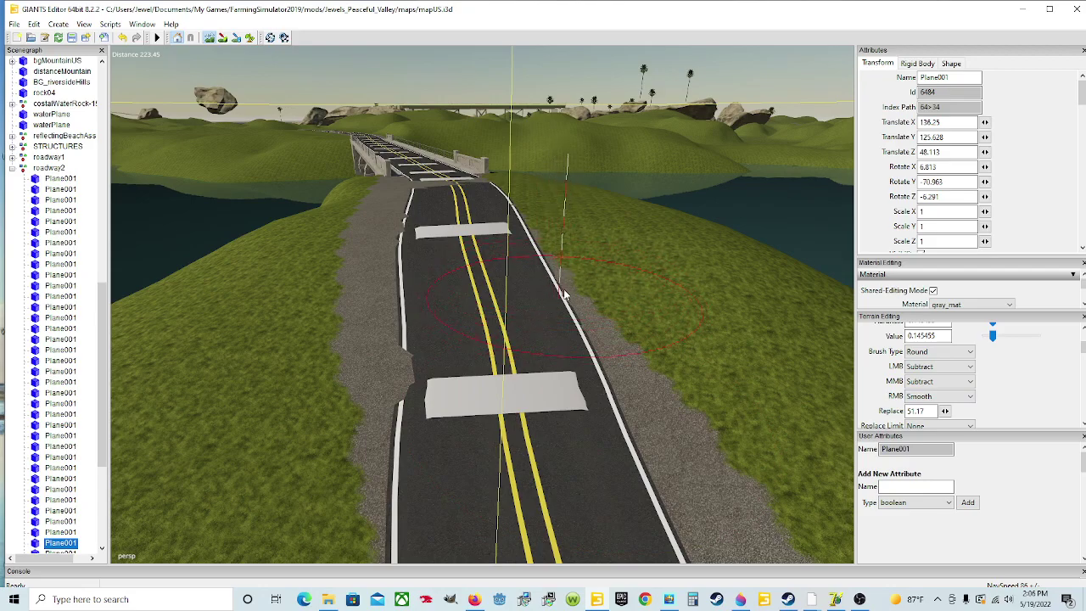
drag(430, 373, 433, 372)
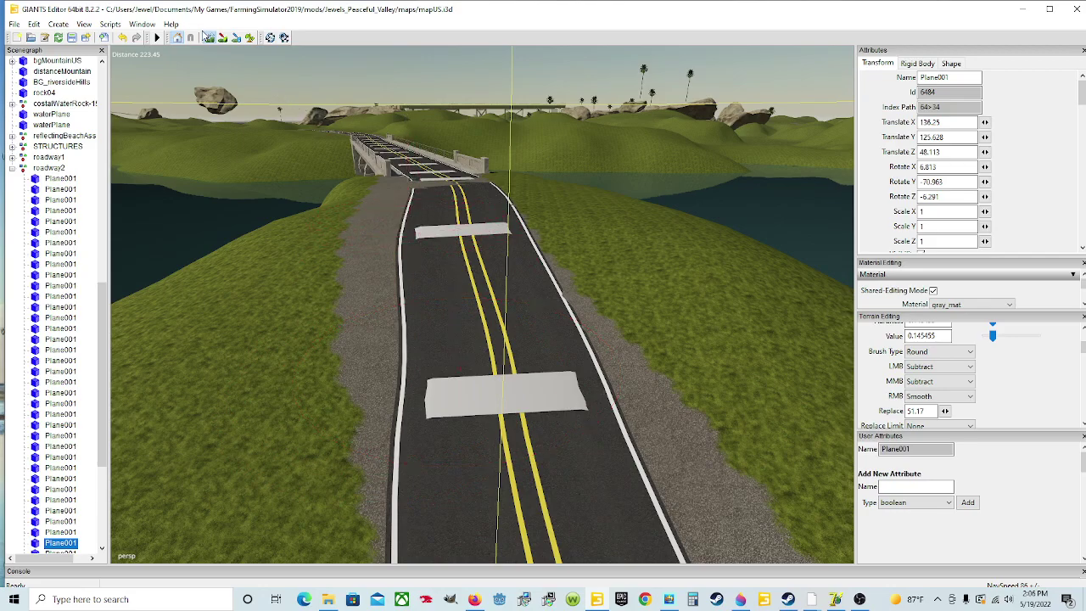
Step: Follow the road from the bridge approach onto the deck, checking its surface and edges for terrain showing through
alt+drag(532, 382, 556, 369)
click(212, 41)
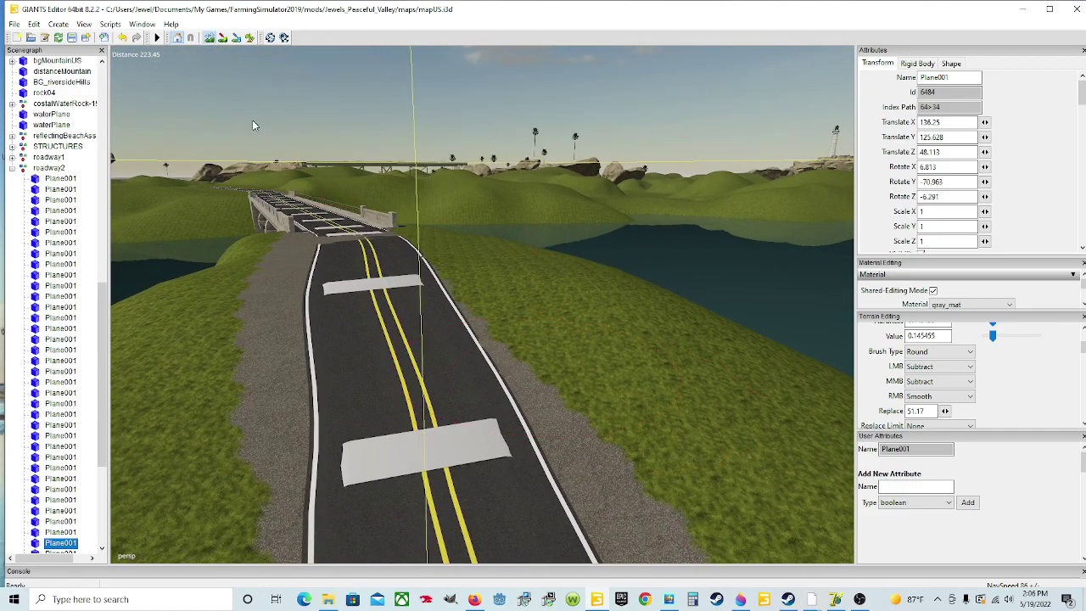
alt+drag(497, 356, 467, 426)
alt+drag(441, 361, 437, 329)
scroll(558, 427, up, 3)
alt+drag(559, 430, 570, 381)
scroll(541, 400, up, 6)
scroll(540, 401, up, 2)
scroll(555, 487, up, 6)
scroll(549, 480, up, 2)
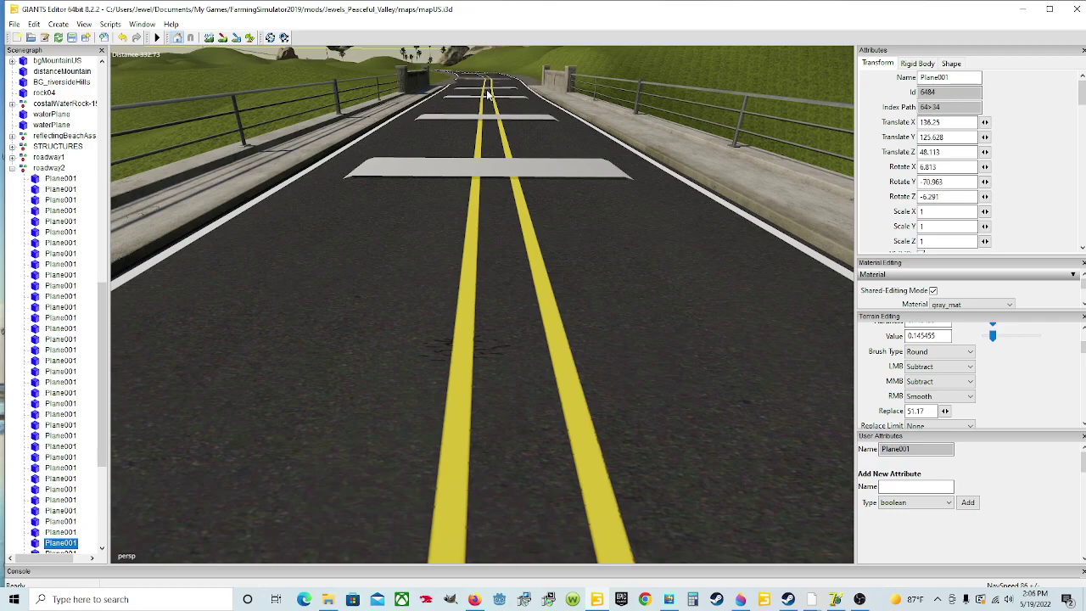
Step: Set the terrain brush's LMB action to Remove and sample 57.704 as the replace height at the bridge approach
alt+drag(482, 172, 284, 246)
alt+drag(445, 341, 336, 255)
scroll(336, 256, up, 6)
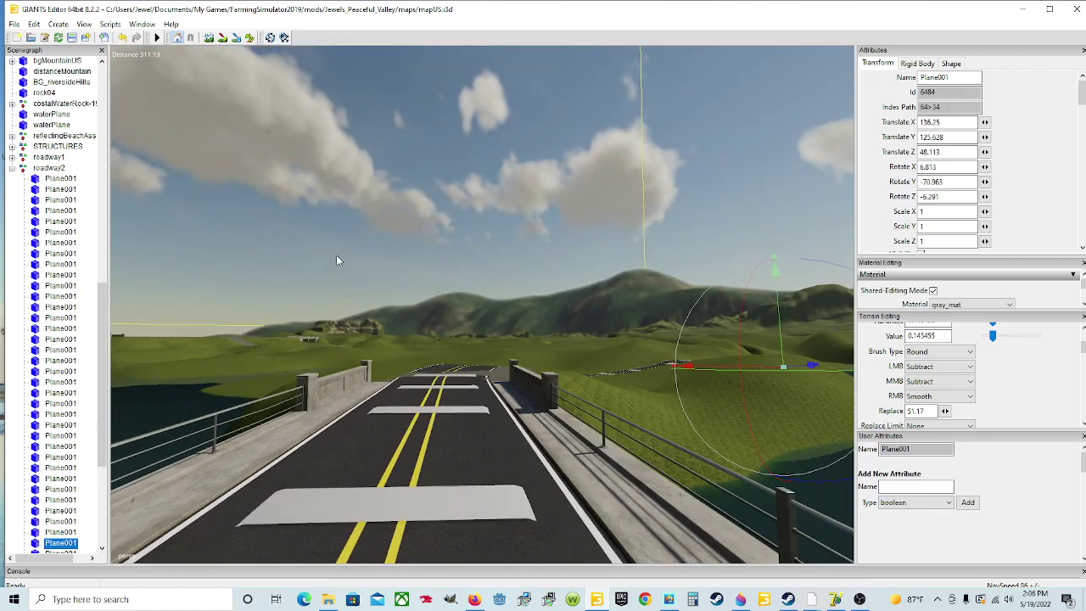
alt+drag(716, 386, 635, 292)
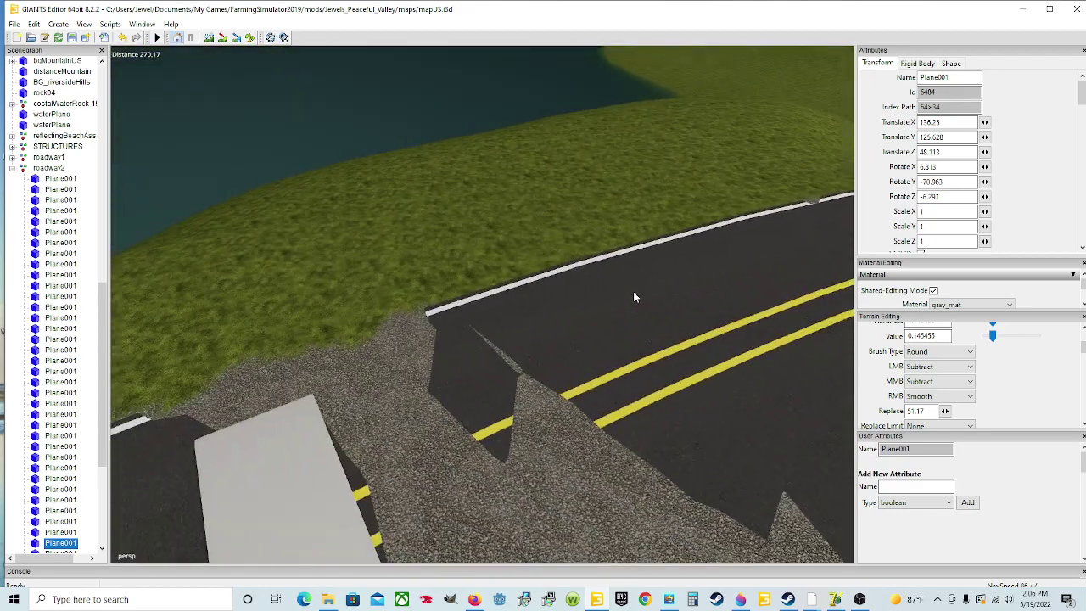
alt+drag(812, 260, 573, 310)
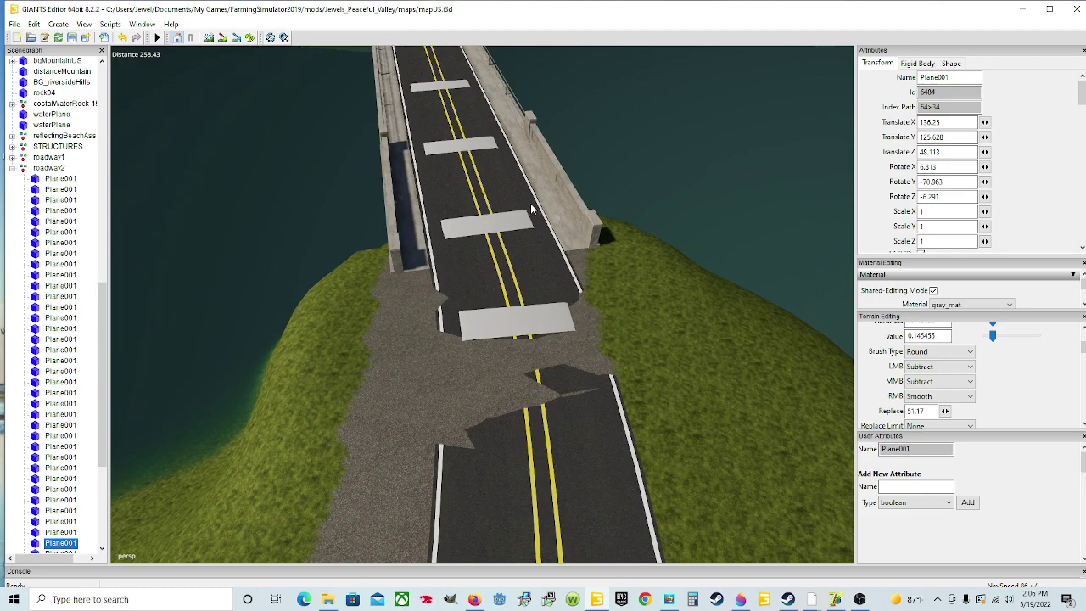
click(209, 36)
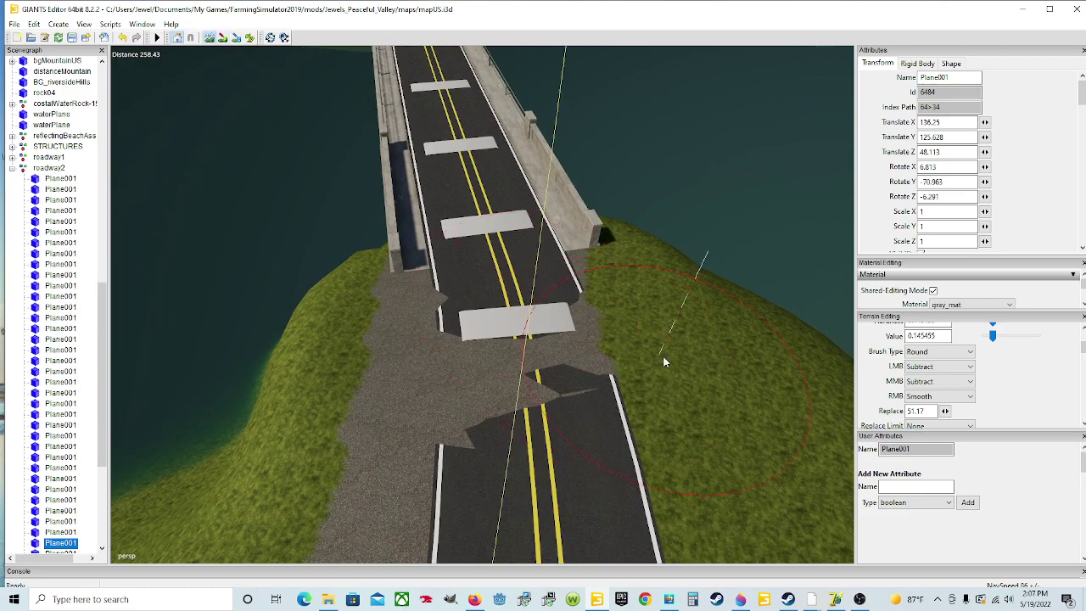
click(919, 367)
click(926, 404)
key(r)
scroll(520, 343, down, 5)
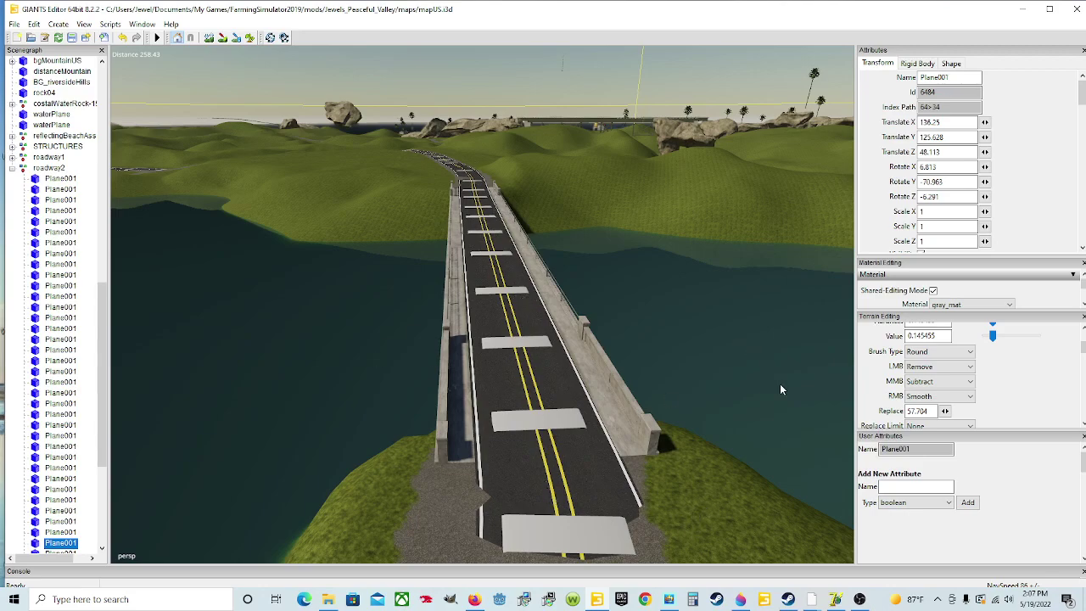
Step: Examine how the road meets the bridge walls and the surrounding ground at the near end of the bridge
alt+drag(596, 420, 590, 407)
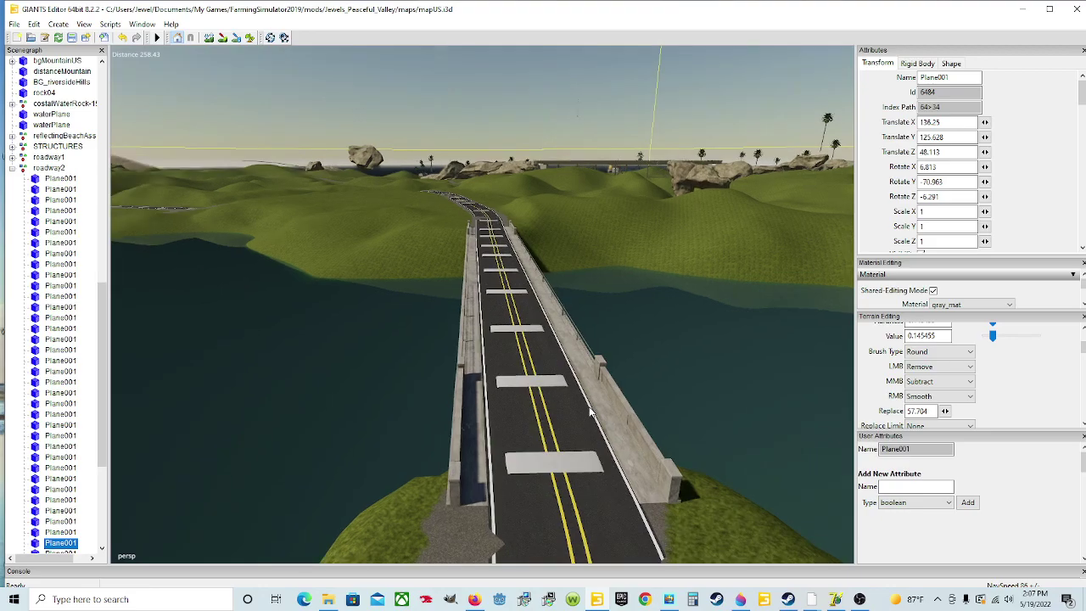
scroll(591, 411, up, 1)
scroll(577, 513, up, 4)
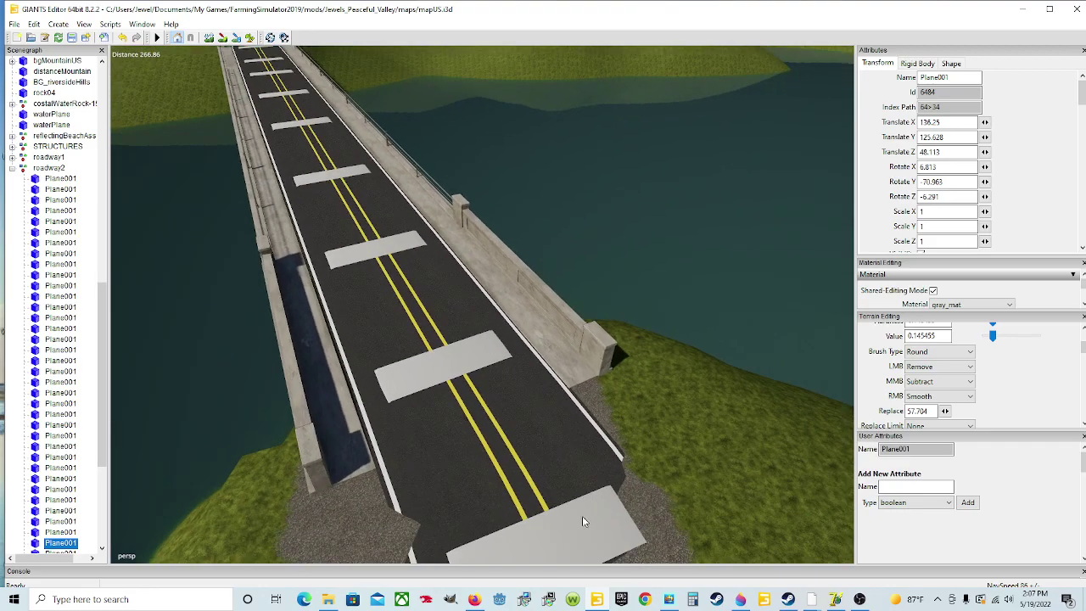
alt+drag(488, 506, 247, 440)
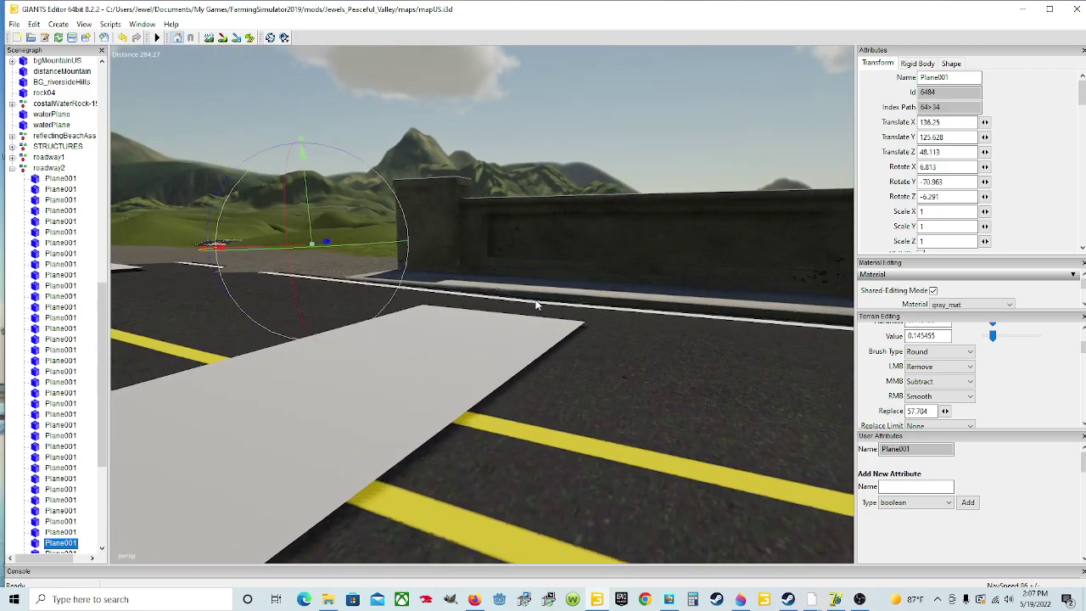
alt+drag(676, 323, 302, 335)
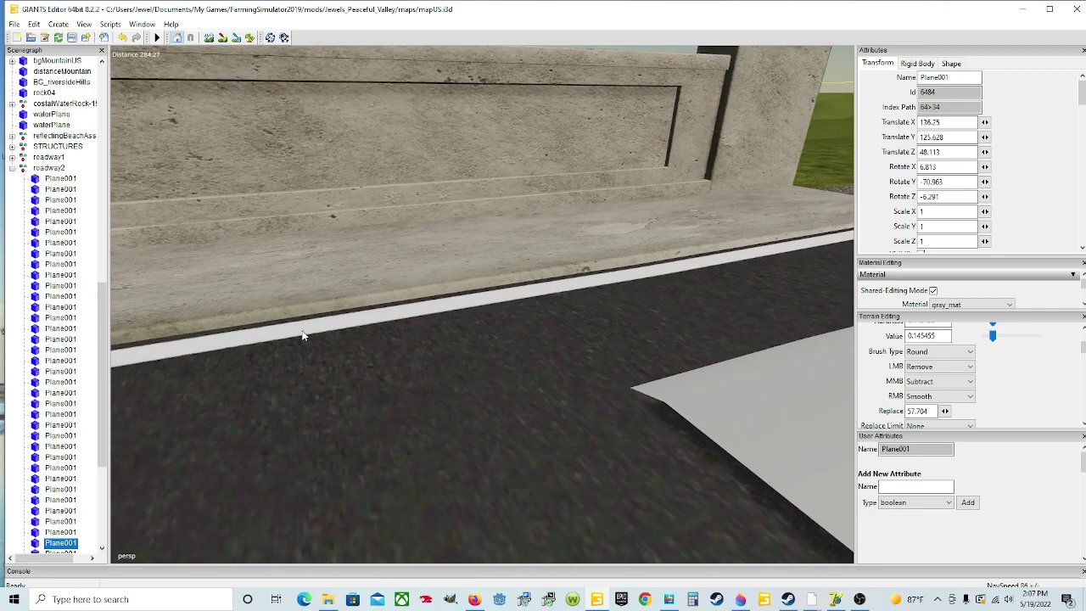
alt+drag(636, 291, 375, 345)
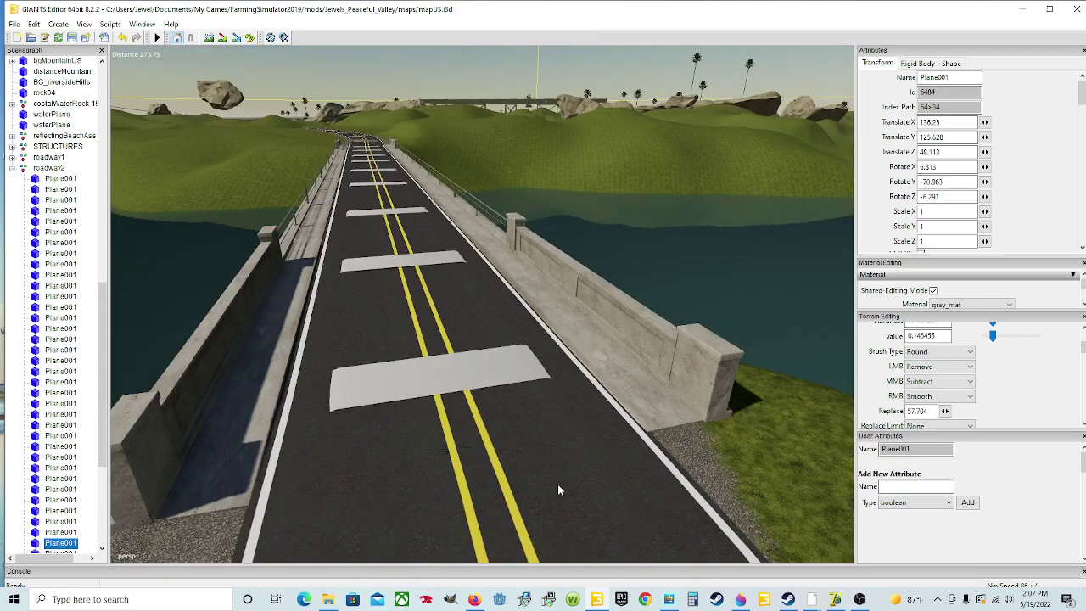
alt+drag(551, 492, 518, 421)
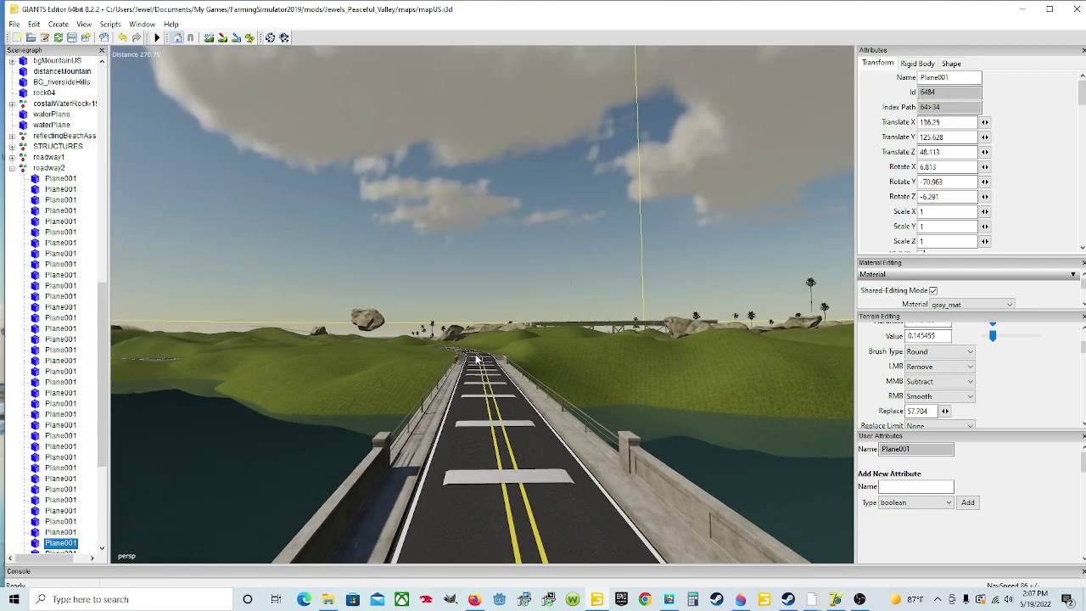
alt+drag(478, 388, 508, 478)
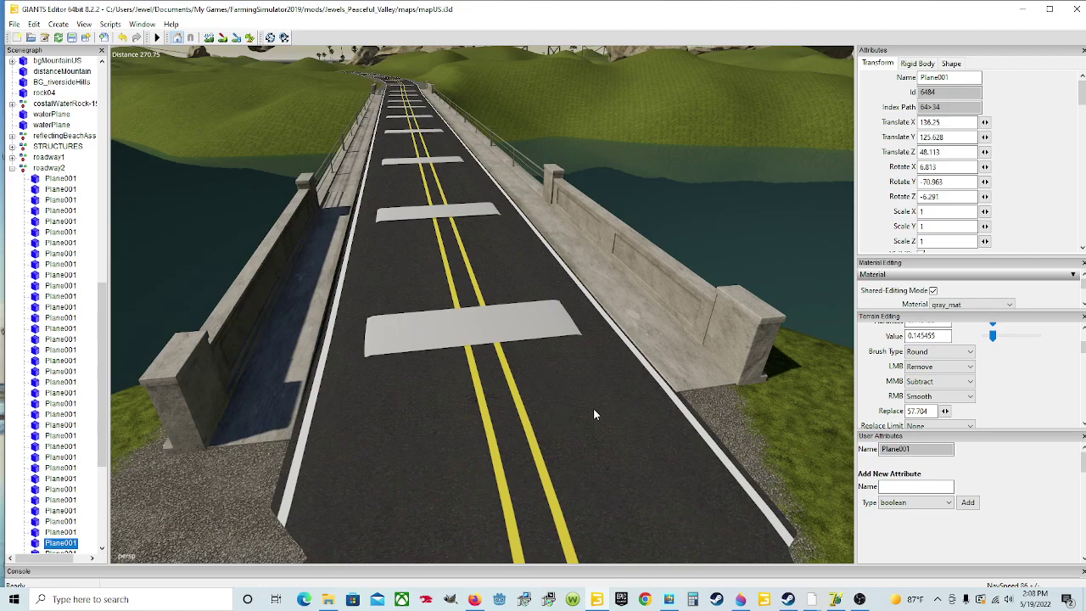
Step: Set the terrain brush's LMB action to Subtract and lower the terrain covering the road before the gray plane at the far junction
alt+drag(607, 472, 398, 314)
scroll(579, 375, up, 8)
scroll(579, 406, up, 6)
scroll(580, 403, up, 4)
scroll(517, 391, up, 4)
scroll(553, 399, up, 4)
click(209, 37)
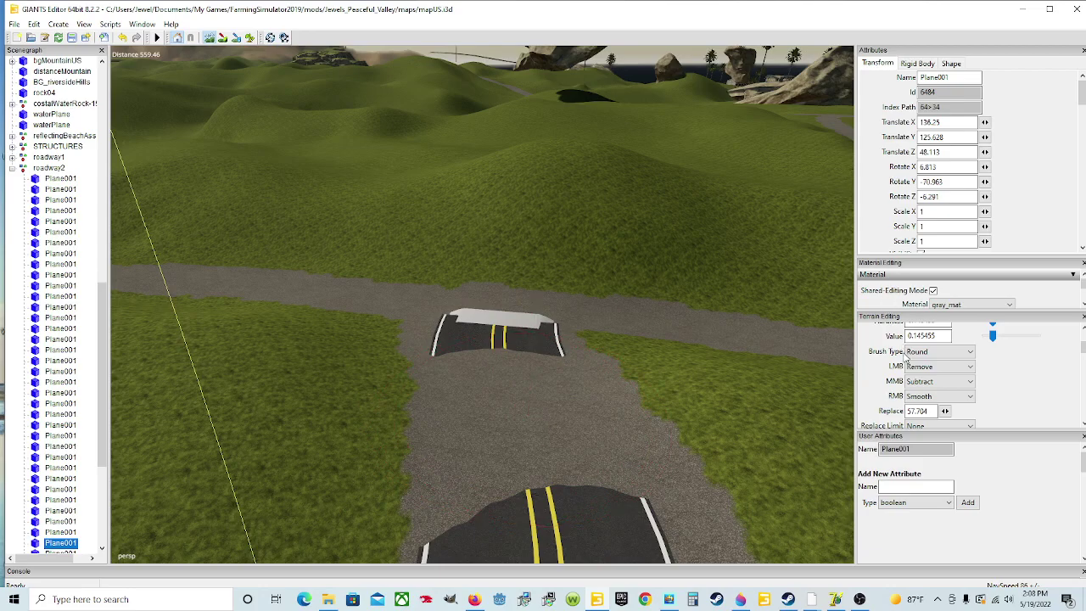
click(938, 365)
click(930, 397)
mouse_move(588, 408)
mouse_down()
mouse_move(547, 422)
mouse_move(491, 392)
mouse_move(467, 397)
mouse_move(457, 453)
mouse_move(446, 409)
mouse_move(447, 441)
mouse_move(442, 423)
mouse_move(520, 409)
mouse_move(475, 361)
mouse_move(458, 360)
mouse_up()
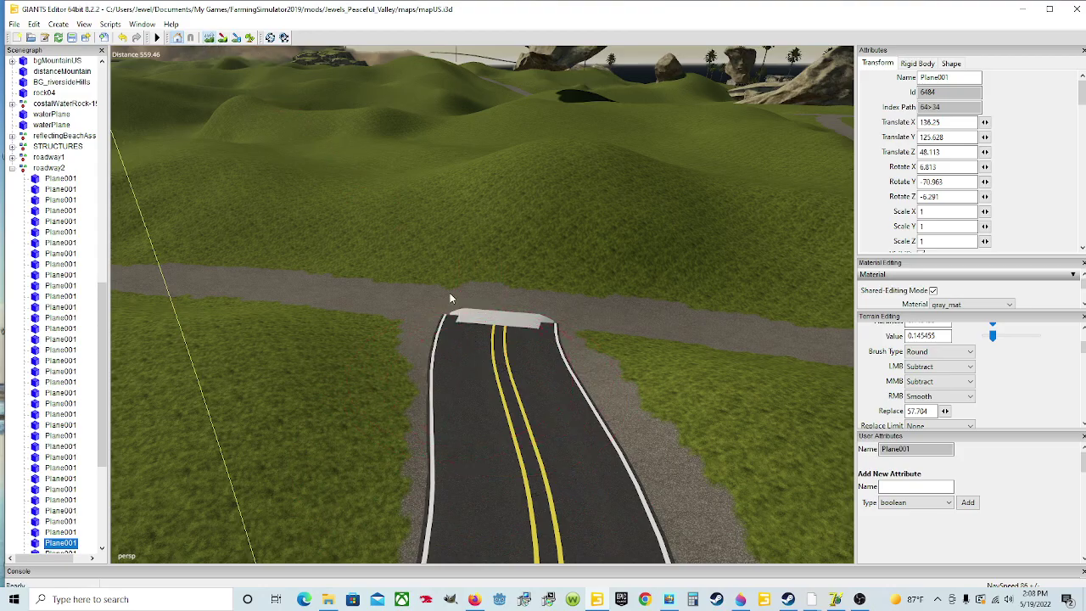
Step: Inspect the road end at the junction and the stretch back to the bridge for remaining terrain covering the road
scroll(481, 298, up, 5)
scroll(514, 345, up, 3)
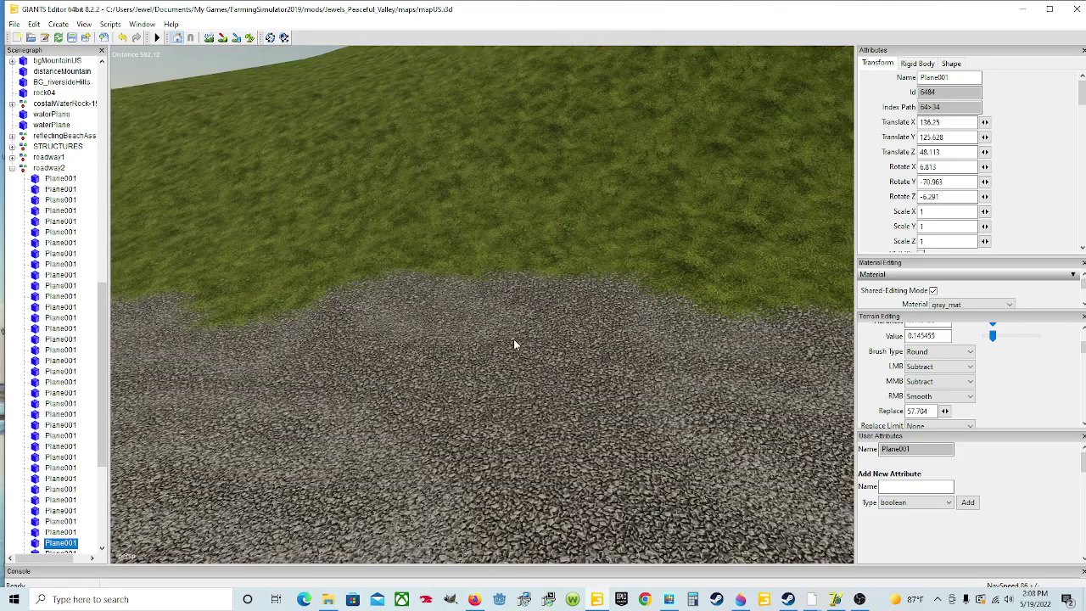
alt+drag(513, 339, 251, 355)
scroll(497, 330, down, 5)
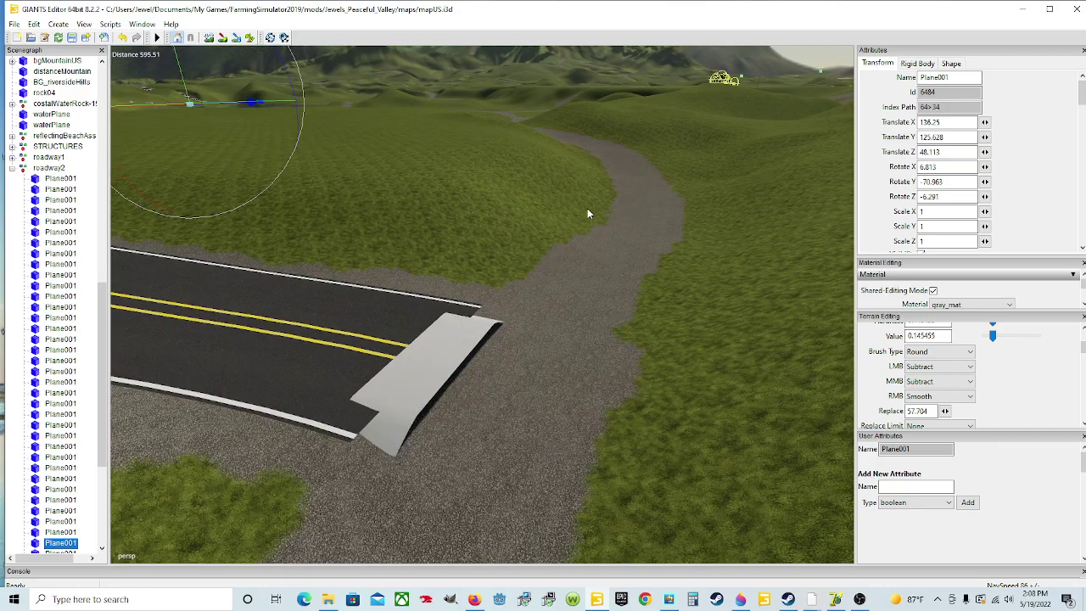
alt+drag(614, 345, 450, 270)
scroll(593, 385, up, 4)
scroll(566, 352, down, 2)
scroll(448, 368, down, 3)
alt+drag(520, 374, 589, 447)
scroll(525, 309, up, 3)
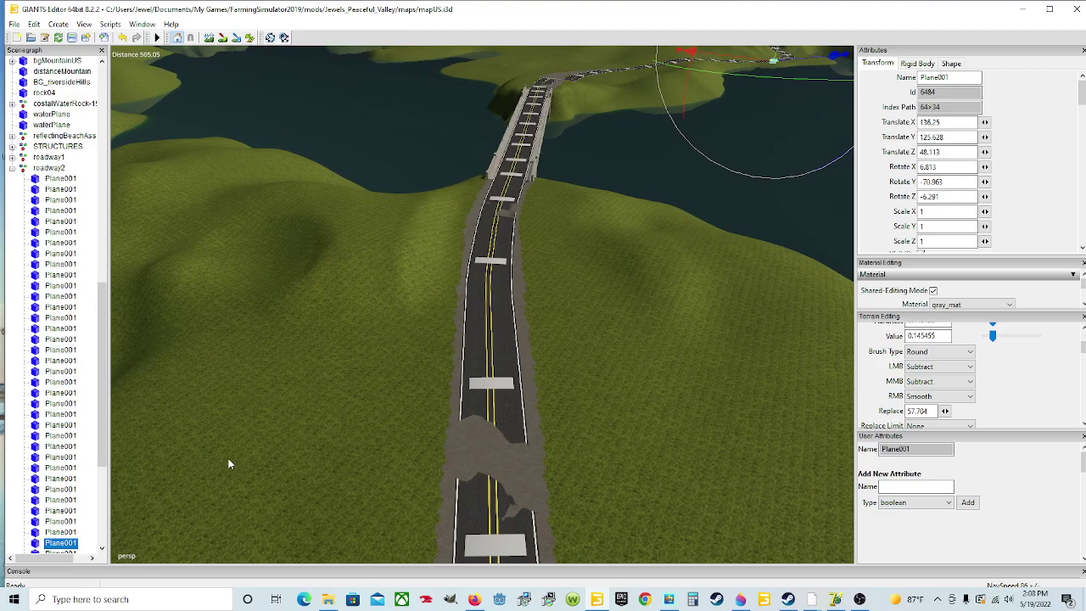
Step: Select the roadway2 group and look in File Explorer at the Jewels_Peaceful_Valley mod's maps\Objects folder
click(48, 168)
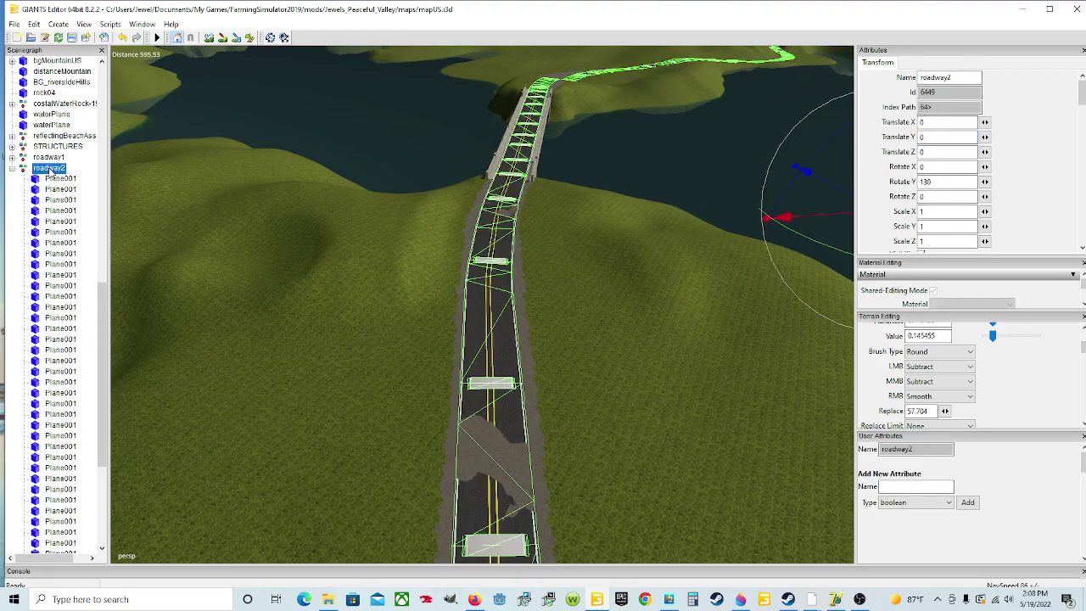
click(16, 25)
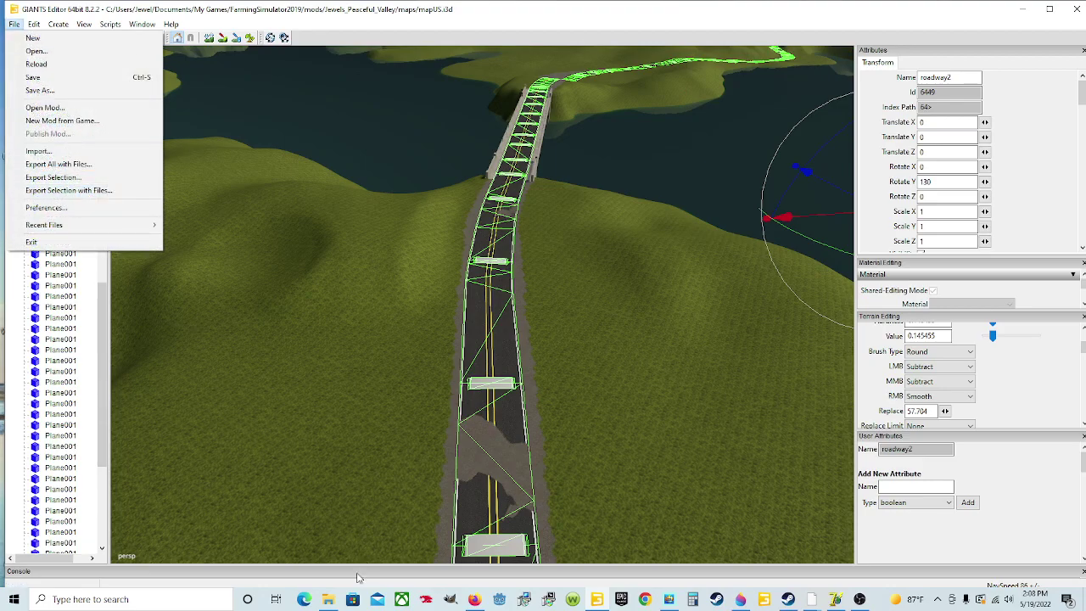
click(328, 599)
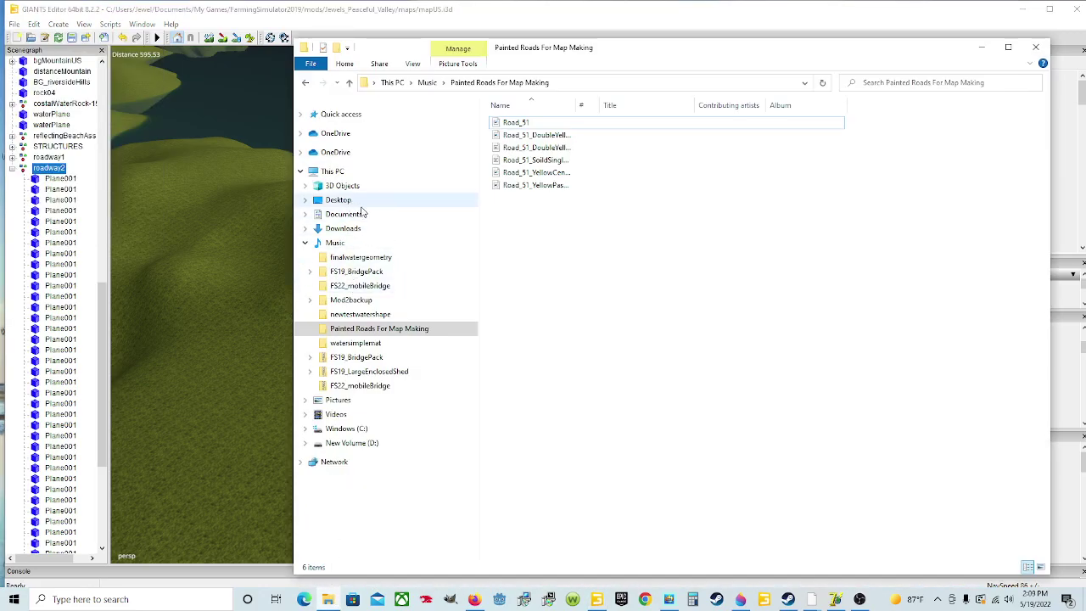
click(361, 213)
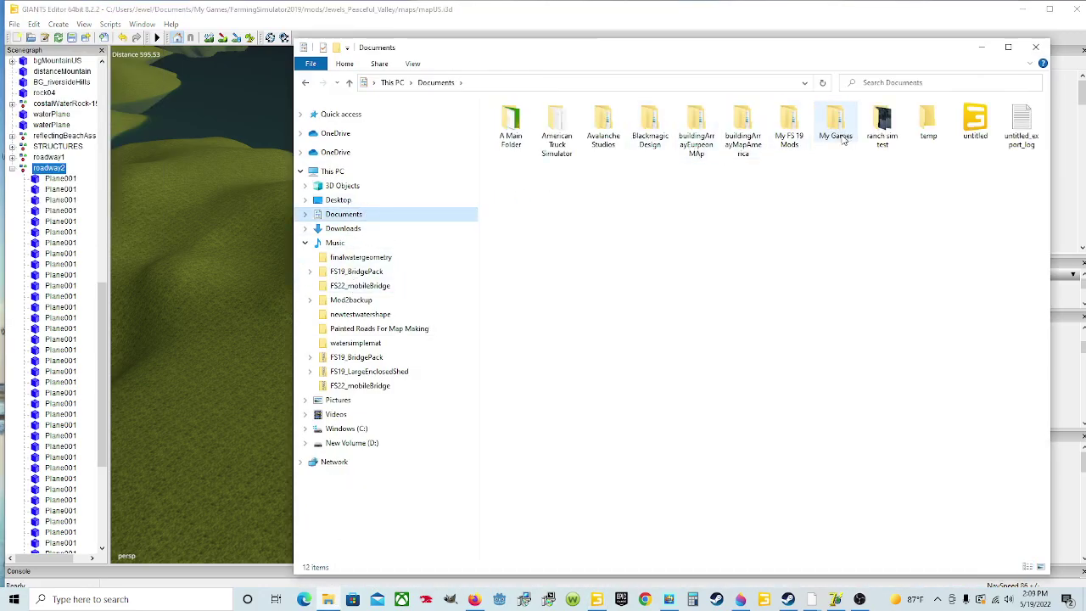
double_click(840, 135)
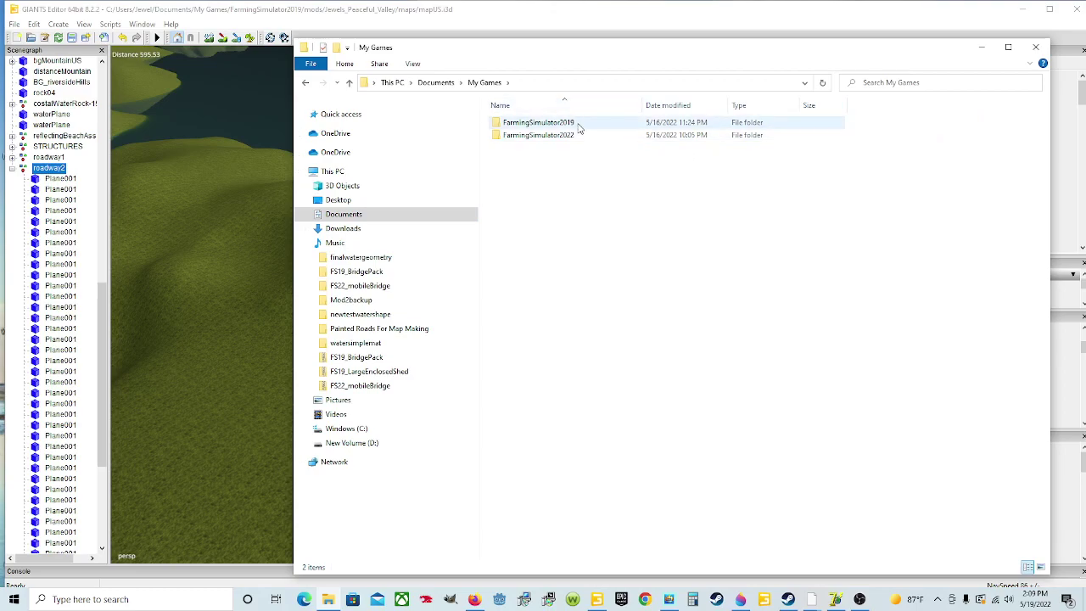
double_click(579, 127)
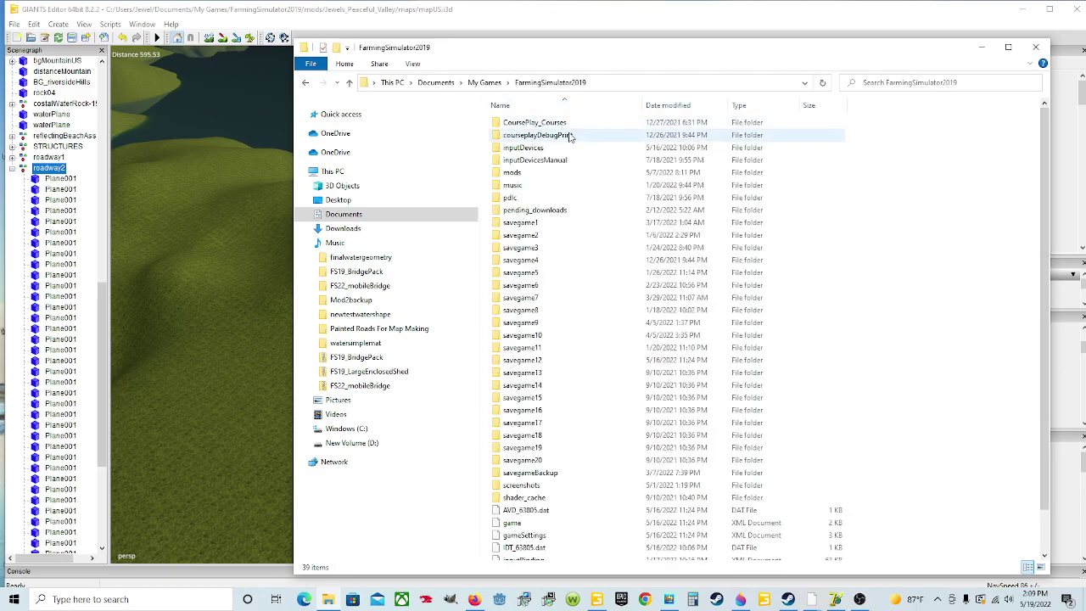
double_click(519, 172)
double_click(550, 123)
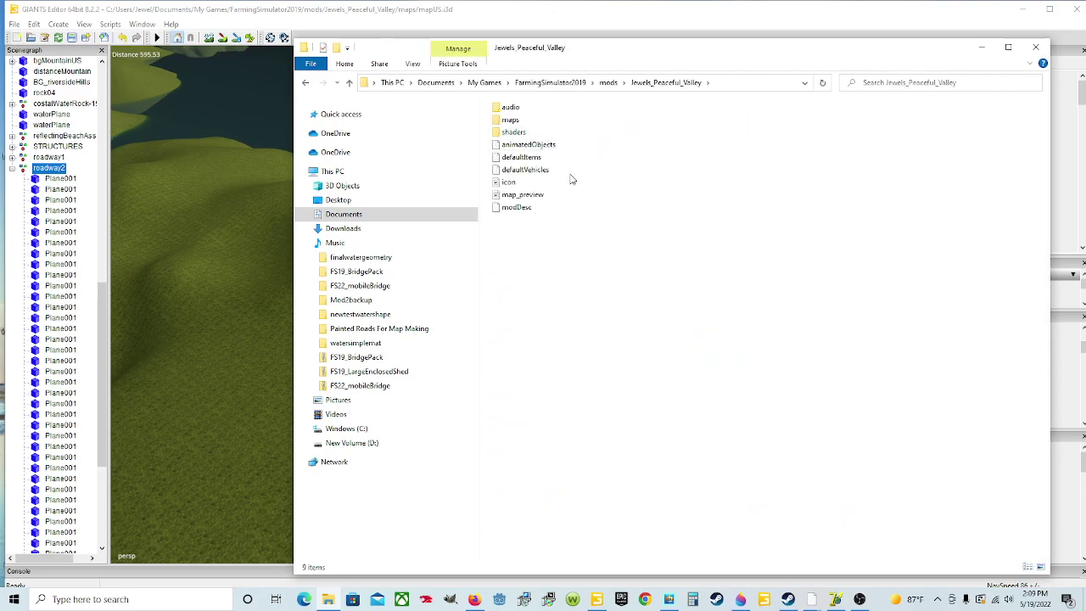
double_click(520, 120)
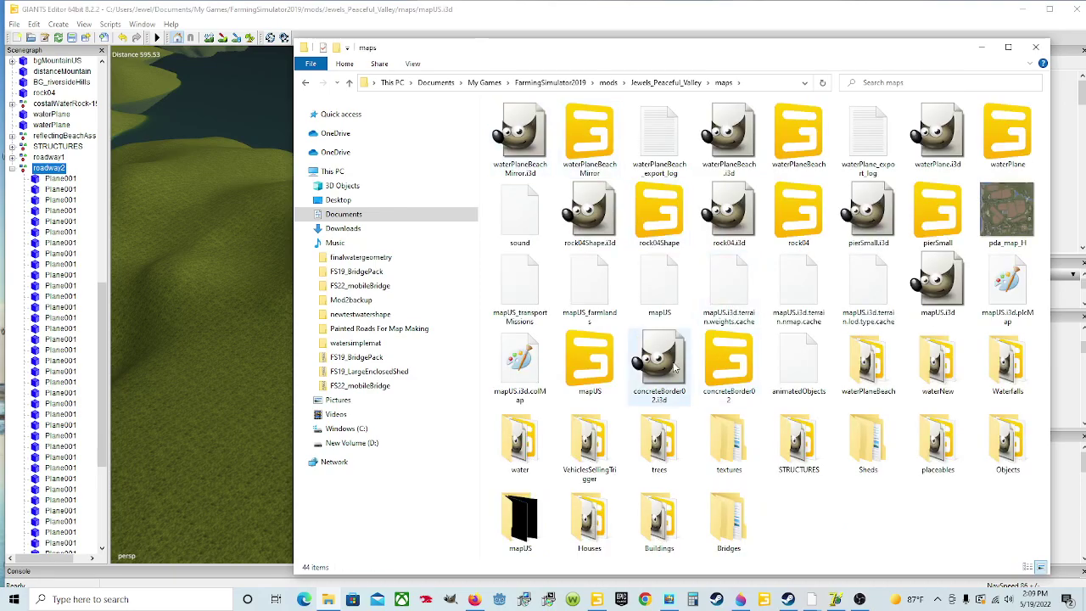
click(1005, 456)
double_click(1005, 456)
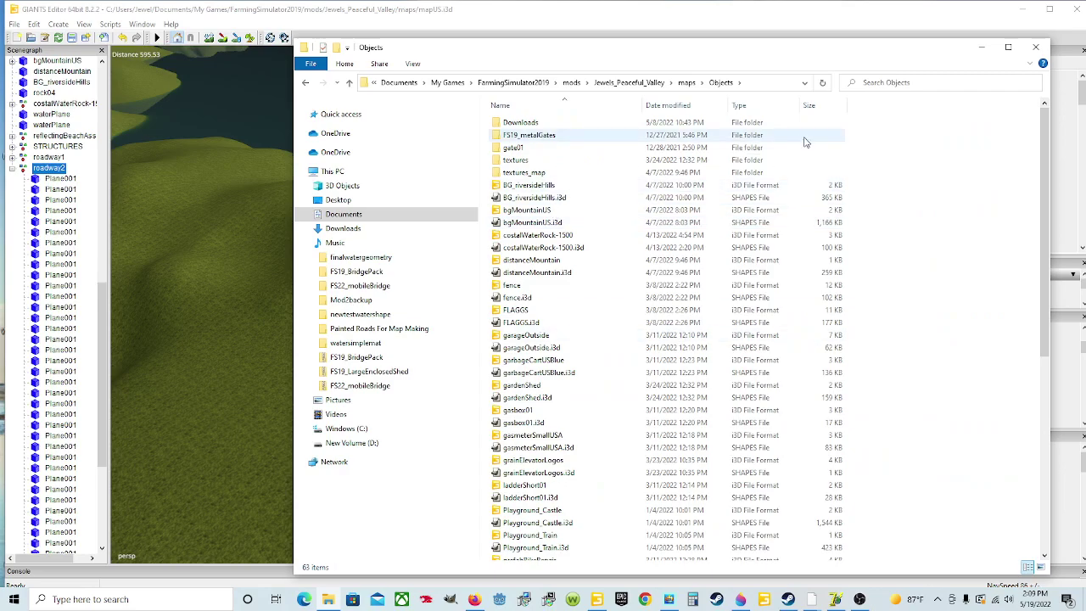
click(982, 47)
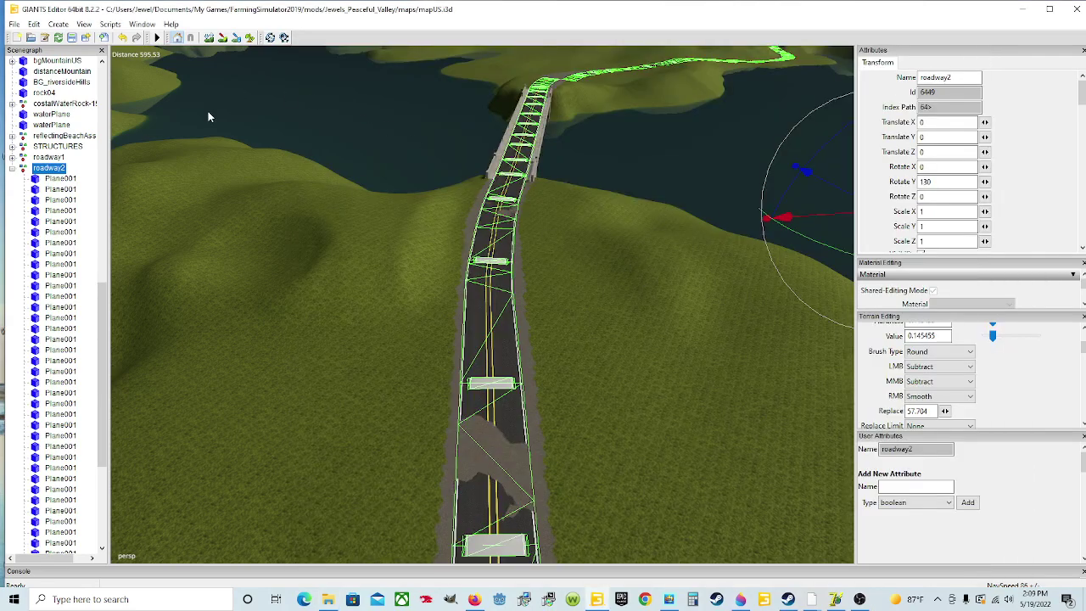
Step: Enlarge the material editing panel to show the albedo, gloss and smoothness settings, and collapse the roadway2 group
click(15, 25)
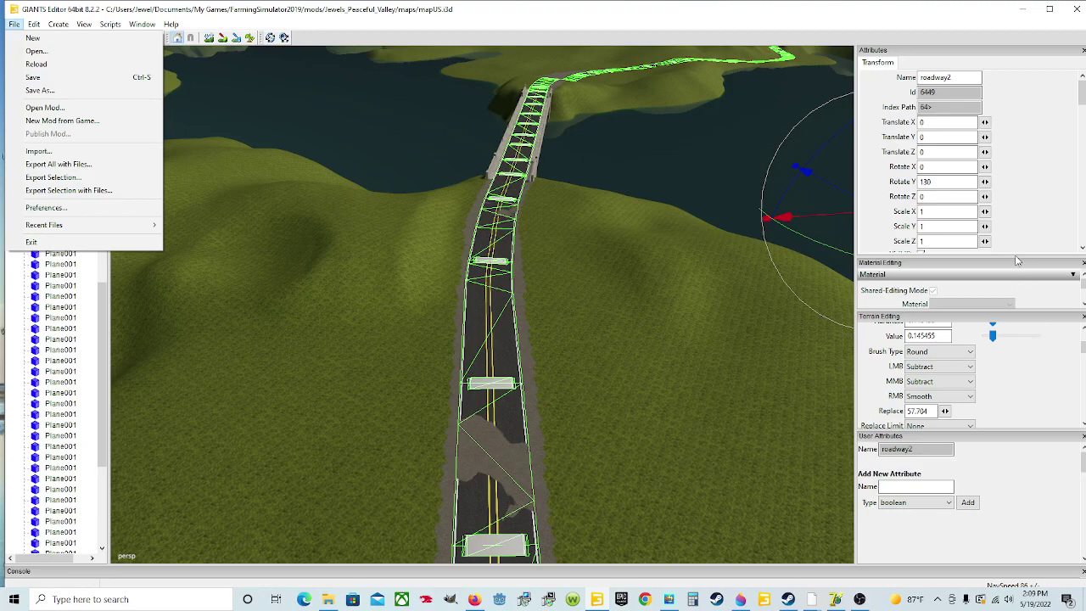
click(652, 3)
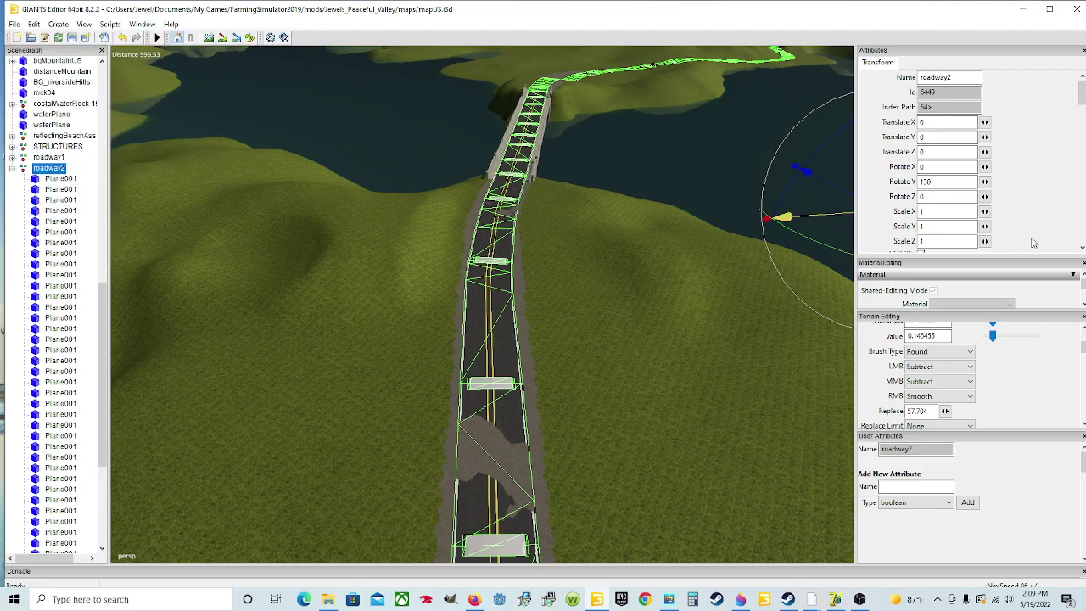
drag(1027, 257, 1028, 181)
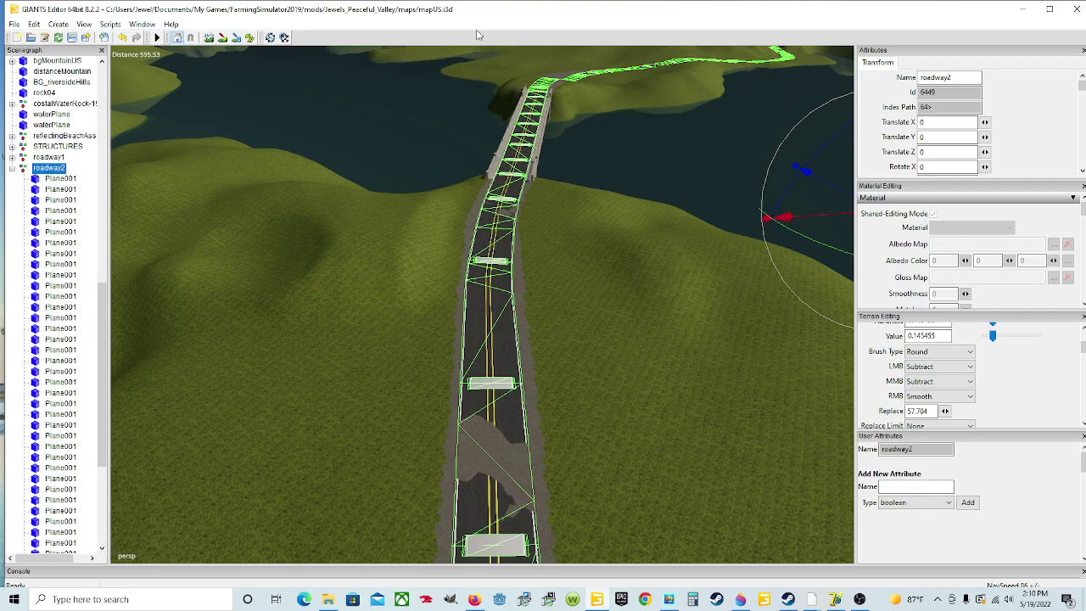
click(11, 168)
Step: Survey the gravel roads and bridges across the map down to the three-way junction beside the bridge
alt+drag(547, 372, 515, 333)
scroll(539, 302, up, 3)
scroll(514, 329, up, 10)
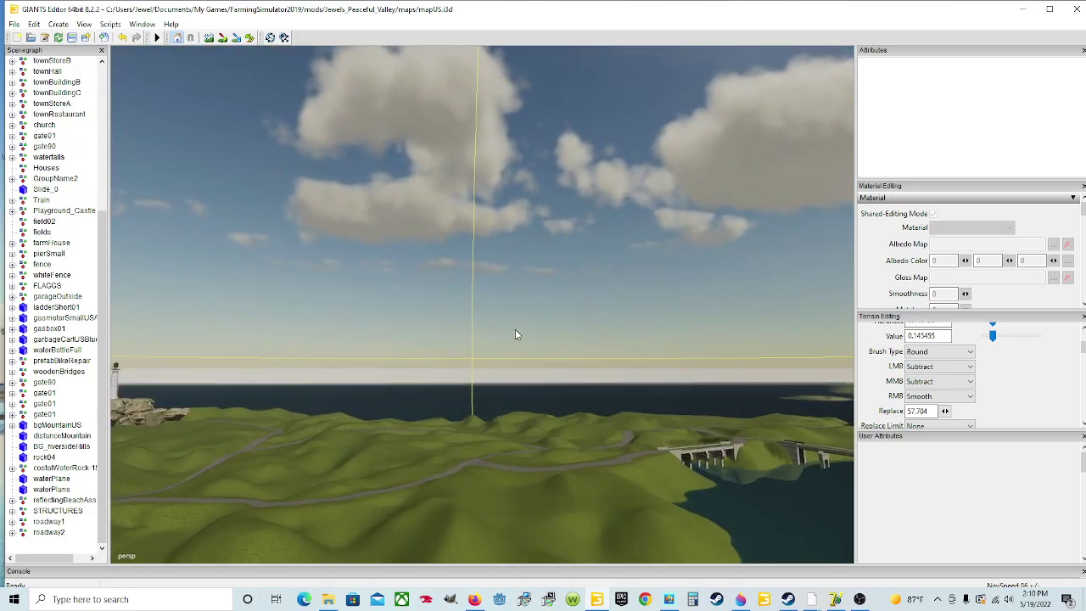
scroll(515, 331, up, 4)
alt+drag(515, 331, 437, 322)
scroll(501, 357, up, 3)
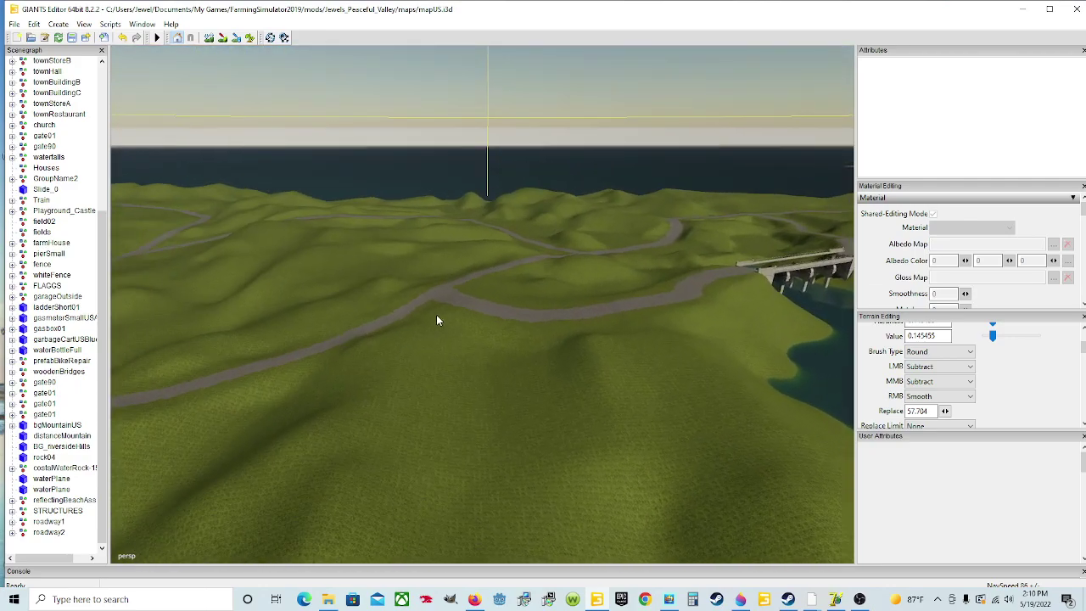
alt+drag(541, 401, 641, 351)
scroll(637, 351, up, 8)
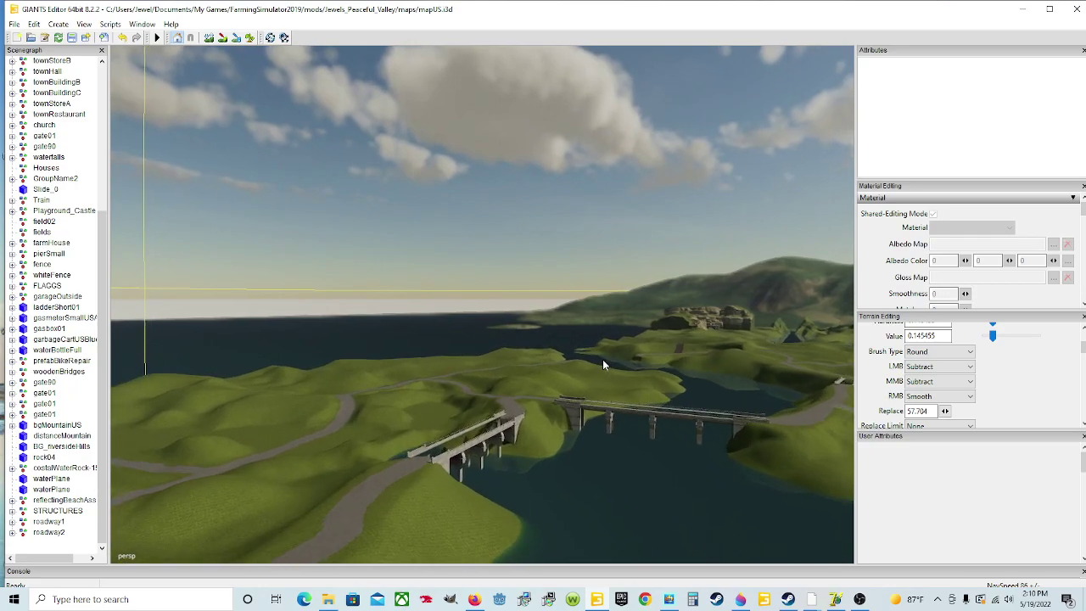
scroll(603, 359, up, 8)
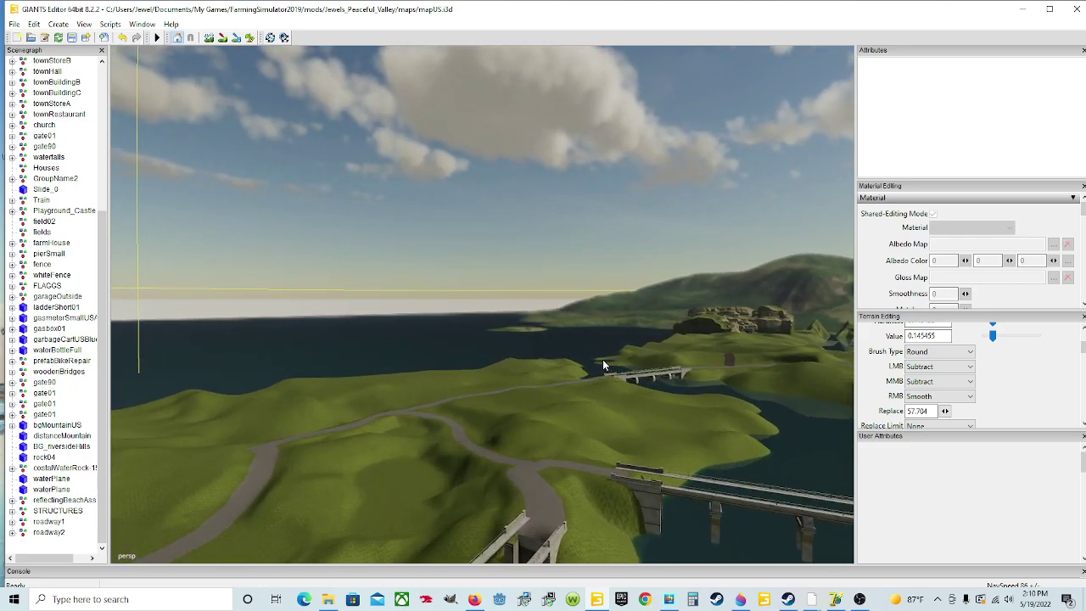
scroll(603, 359, up, 3)
alt+drag(602, 359, 622, 398)
scroll(613, 382, up, 4)
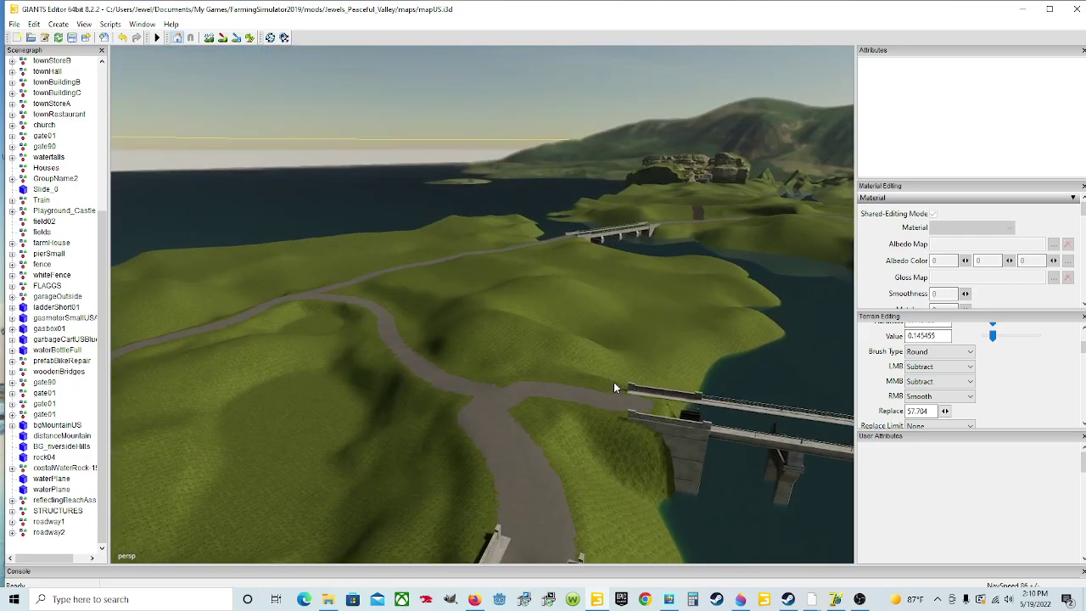
scroll(614, 388, up, 3)
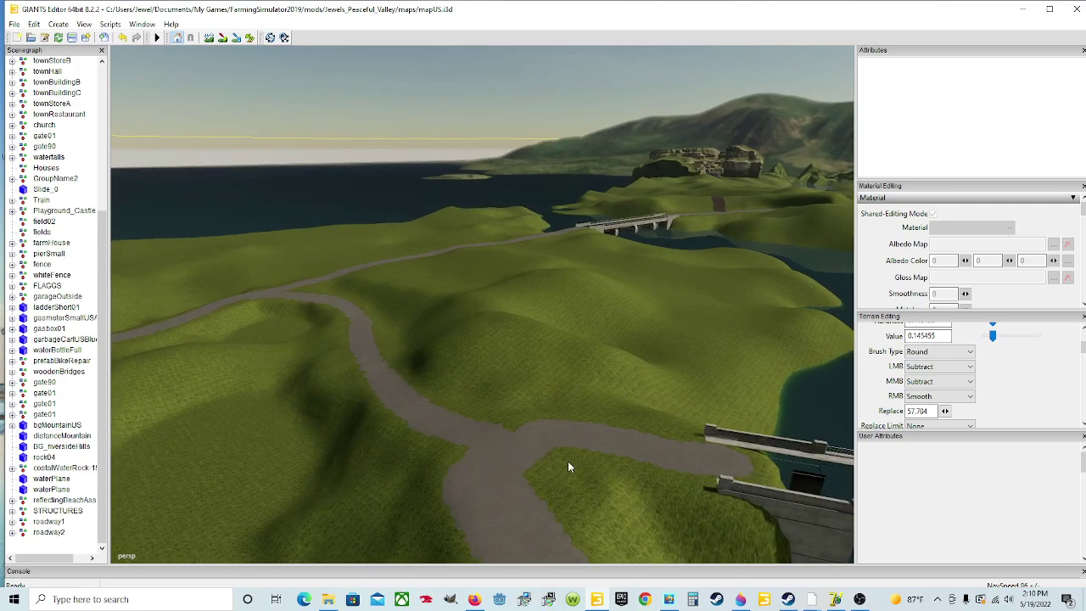
alt+drag(567, 463, 605, 442)
scroll(606, 442, up, 5)
alt+drag(698, 326, 356, 431)
scroll(682, 464, up, 5)
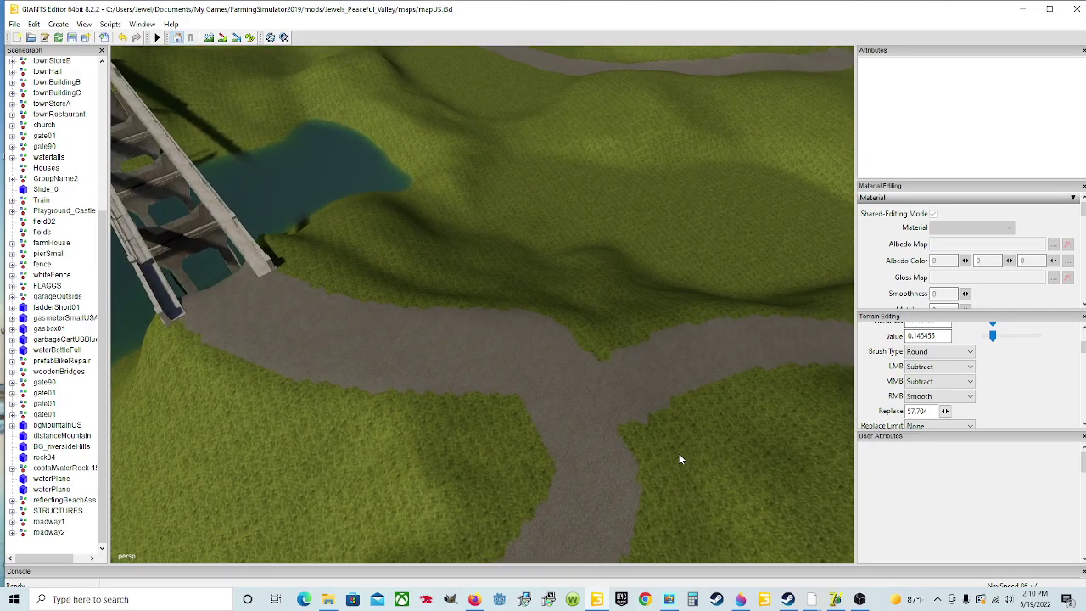
Step: Set the terrain brush's LMB action to Add and paint the GRAVEL texture layer over the corners of the three-way junction beside the bridge
click(224, 39)
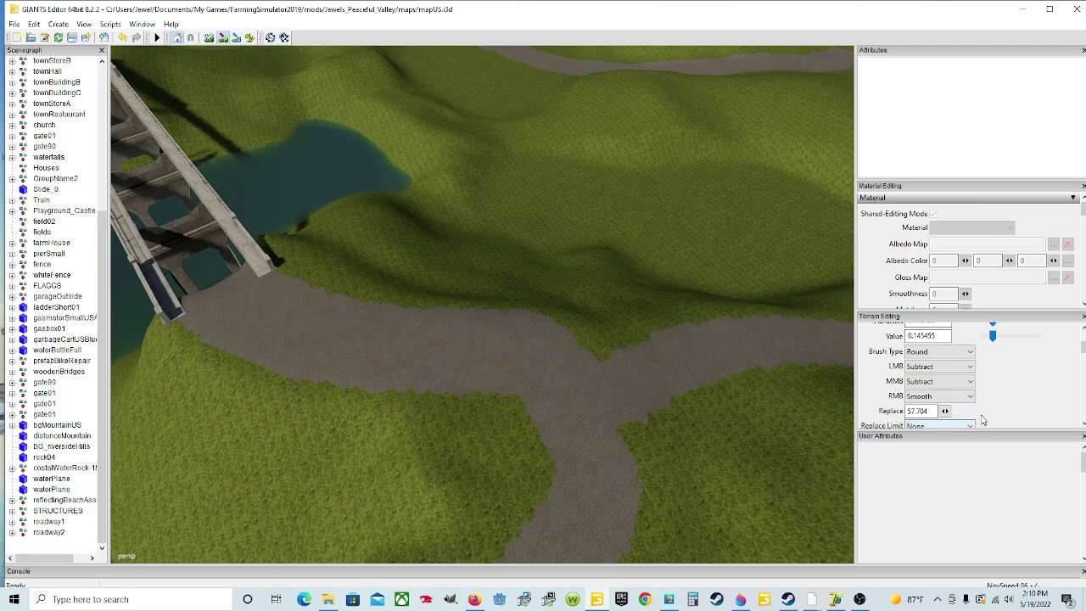
click(940, 365)
click(928, 377)
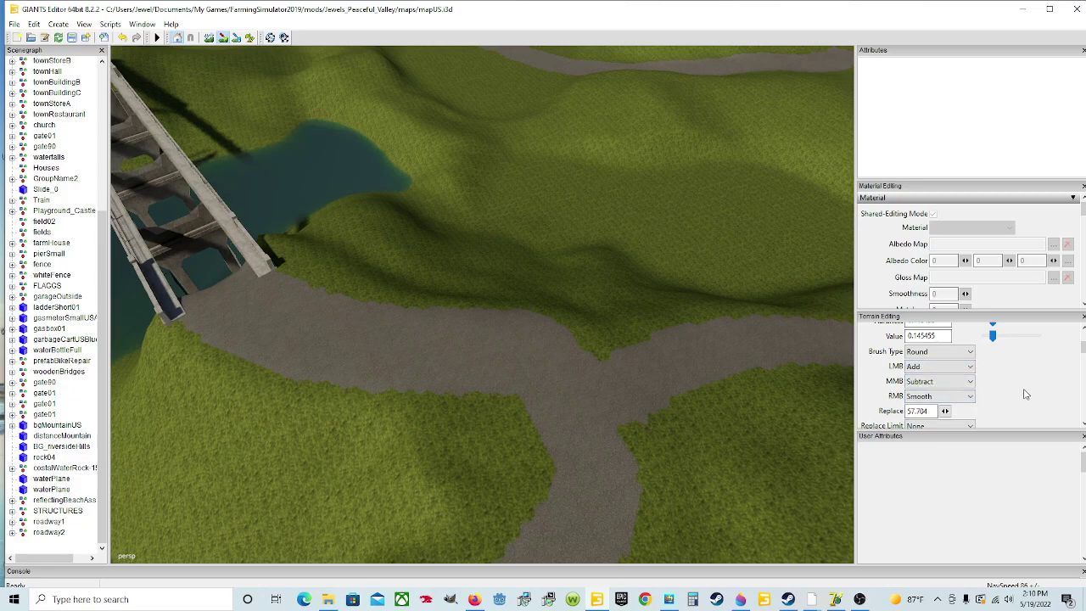
scroll(1021, 391, down, 2)
scroll(1008, 414, down, 1)
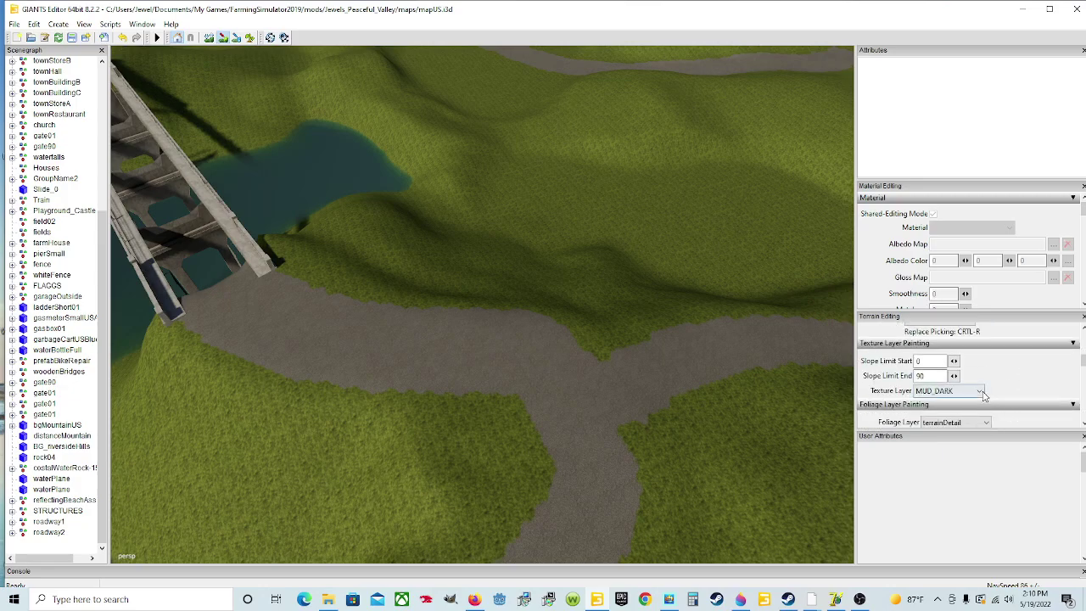
click(948, 391)
click(930, 200)
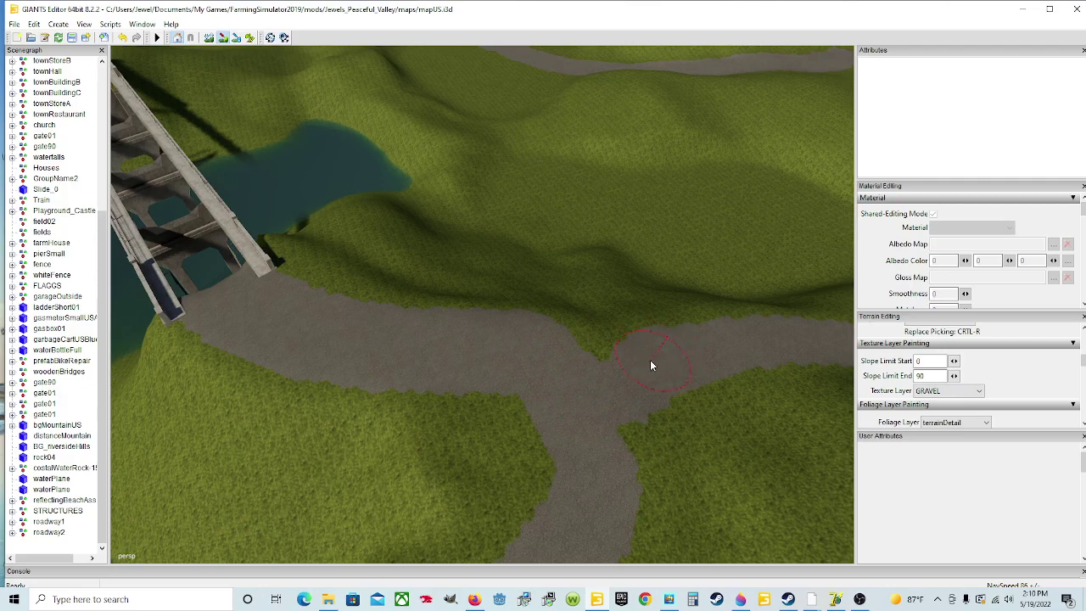
mouse_move(628, 378)
mouse_down()
mouse_move(625, 429)
mouse_move(712, 364)
mouse_move(642, 432)
mouse_move(597, 404)
mouse_move(596, 387)
mouse_move(507, 381)
mouse_move(546, 410)
mouse_up()
drag(429, 372, 473, 365)
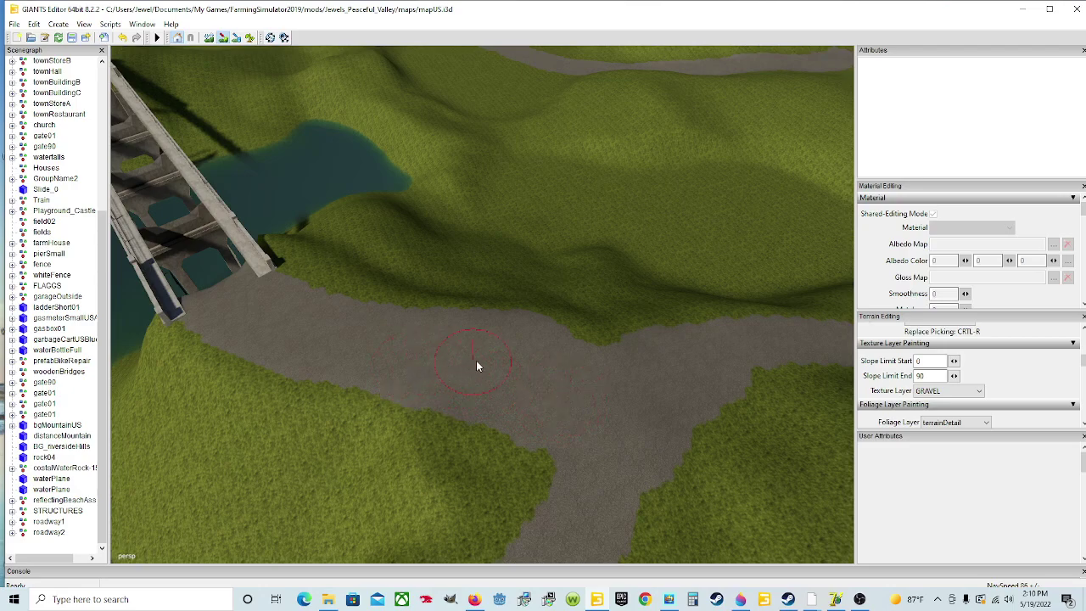
mouse_move(584, 364)
mouse_down()
mouse_move(667, 369)
mouse_move(572, 451)
mouse_up()
Step: Inspect the painted junction and follow the road over the bridge to the next road junction
alt+drag(424, 281, 497, 359)
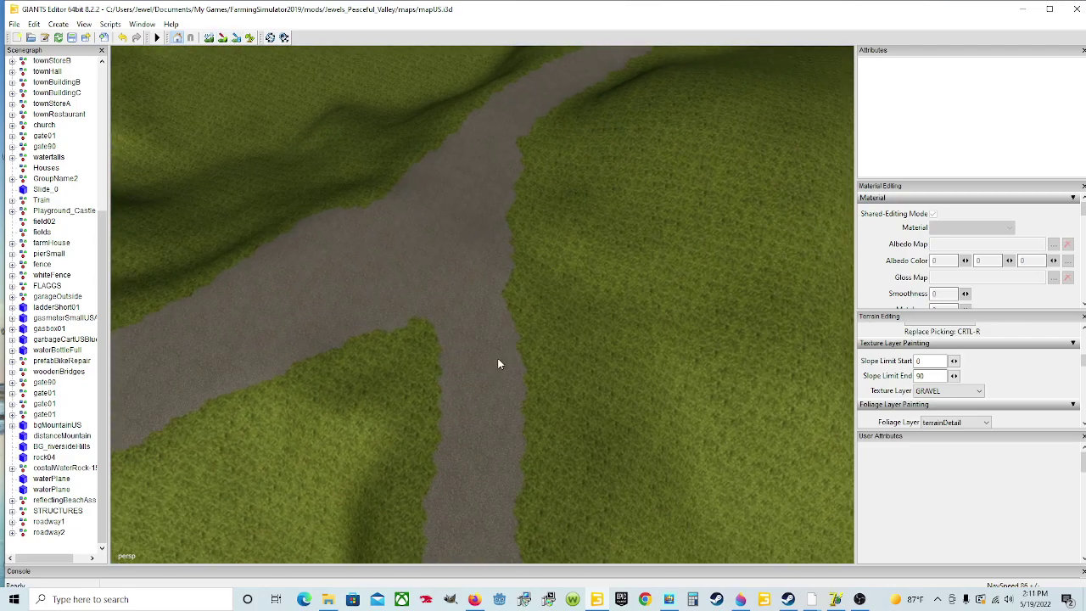
scroll(497, 359, up, 6)
alt+drag(440, 336, 336, 434)
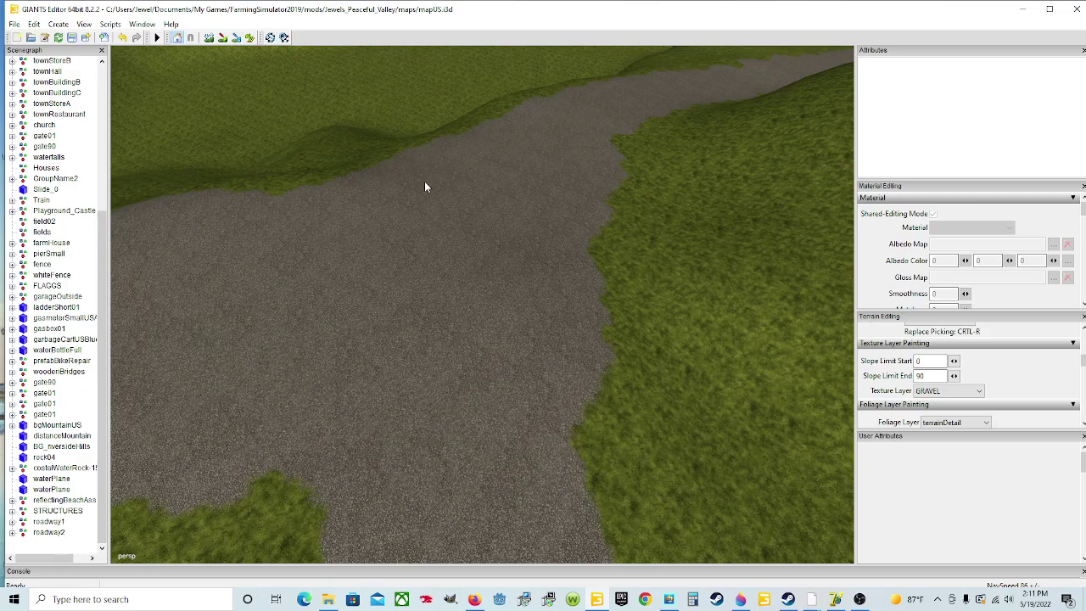
alt+drag(348, 259, 282, 149)
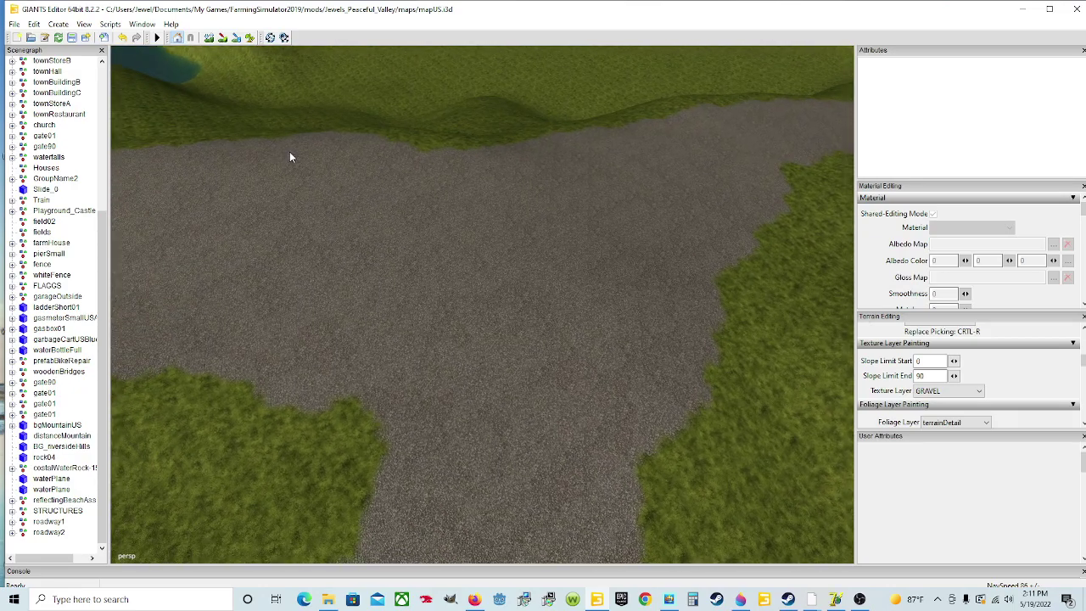
alt+drag(455, 217, 380, 215)
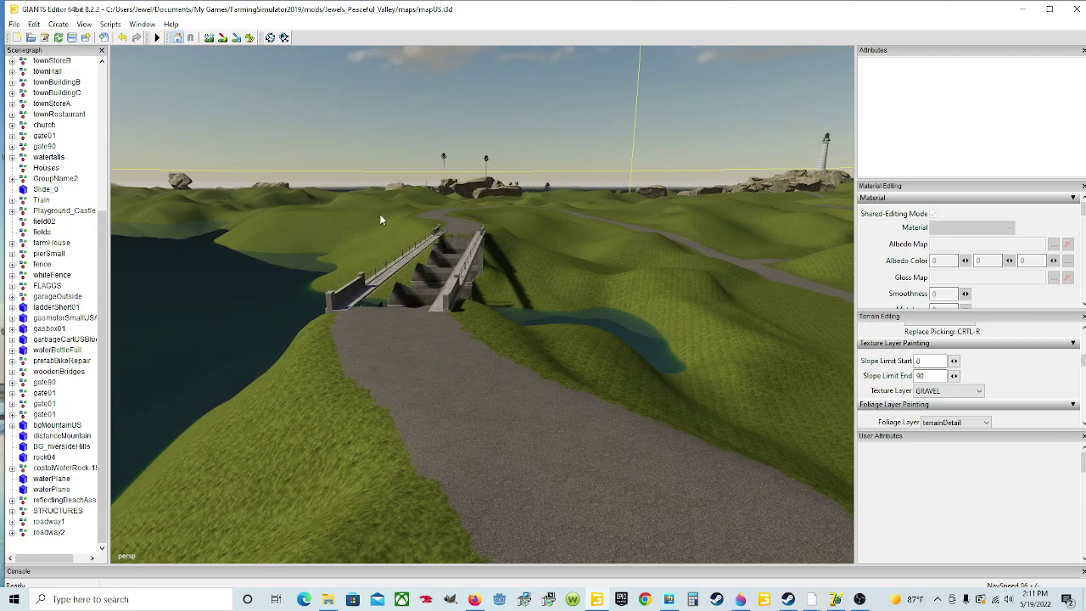
alt+drag(472, 289, 457, 251)
scroll(454, 252, up, 8)
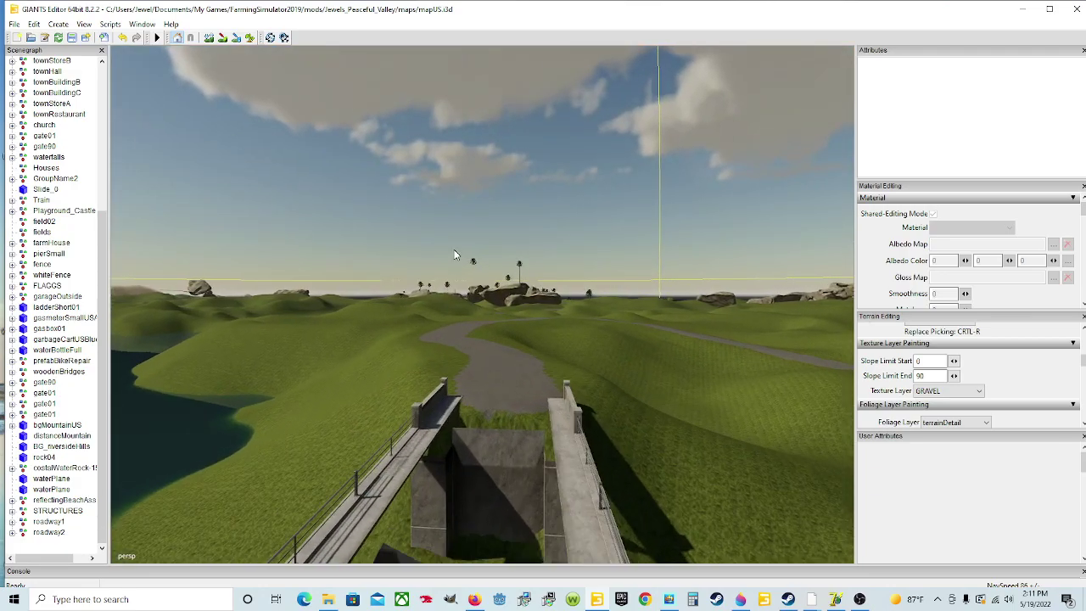
scroll(454, 254, up, 10)
alt+drag(453, 252, 436, 300)
scroll(532, 244, up, 8)
scroll(591, 310, up, 4)
scroll(432, 275, up, 3)
scroll(389, 304, down, 4)
scroll(408, 281, down, 3)
scroll(411, 294, down, 4)
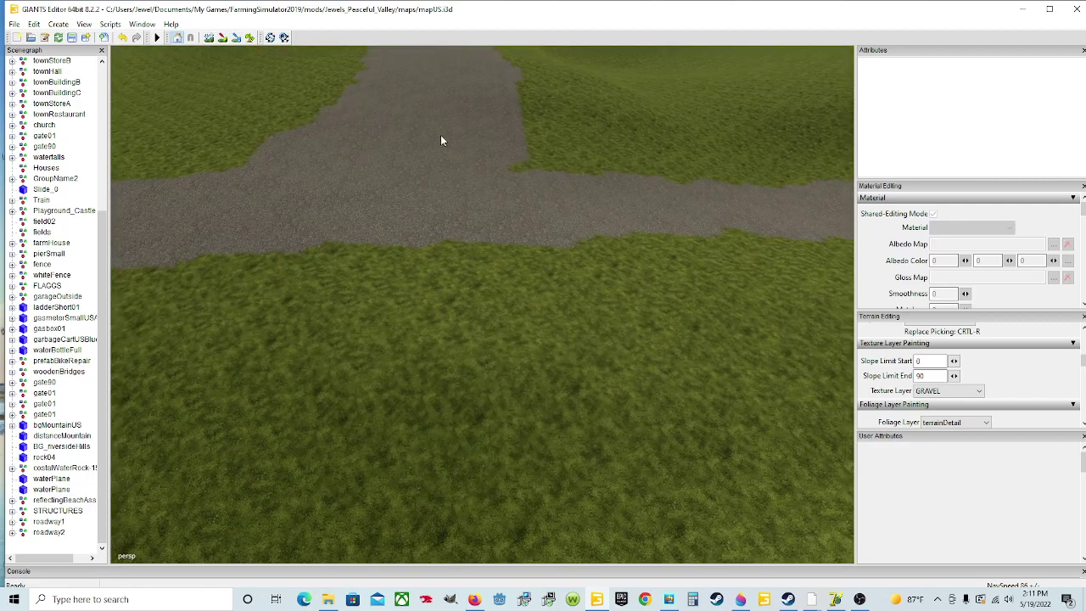
Step: Create a transform group and name it roadway3
click(58, 24)
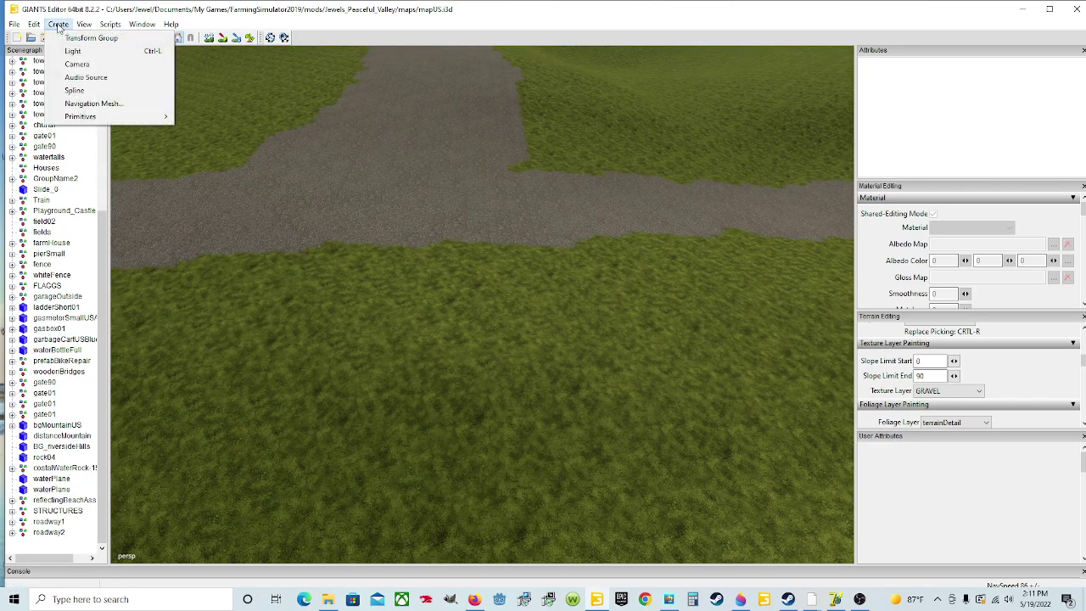
click(114, 41)
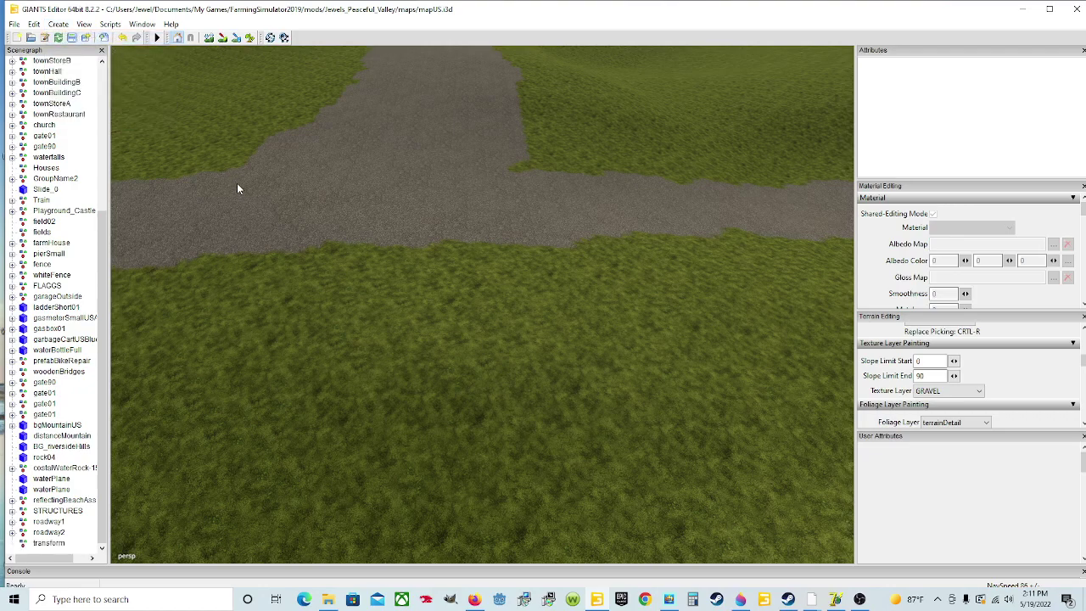
click(49, 546)
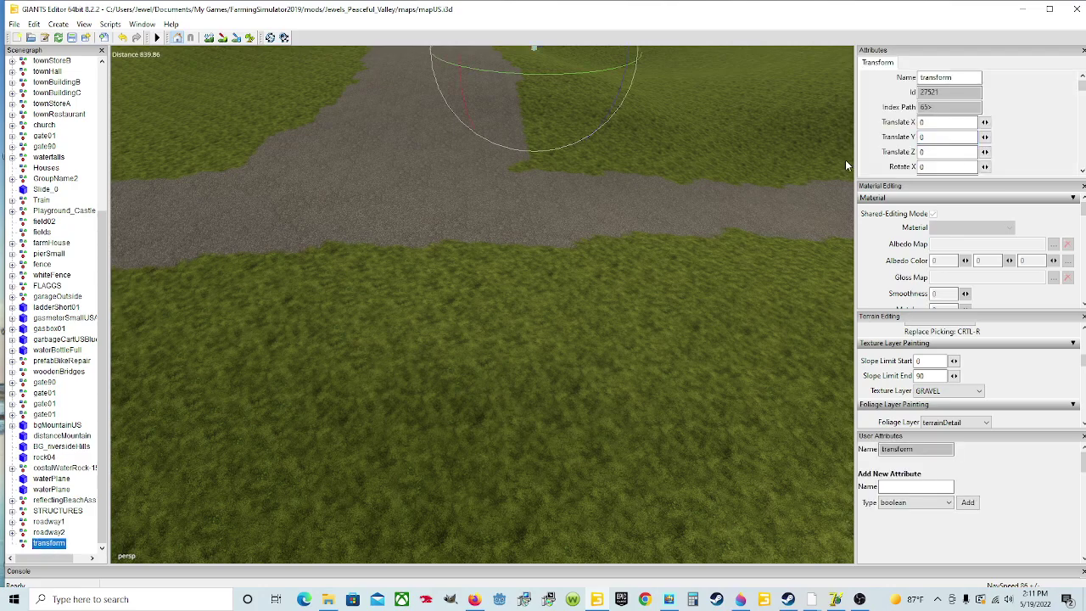
double_click(975, 80)
text(roadway3)
click(89, 414)
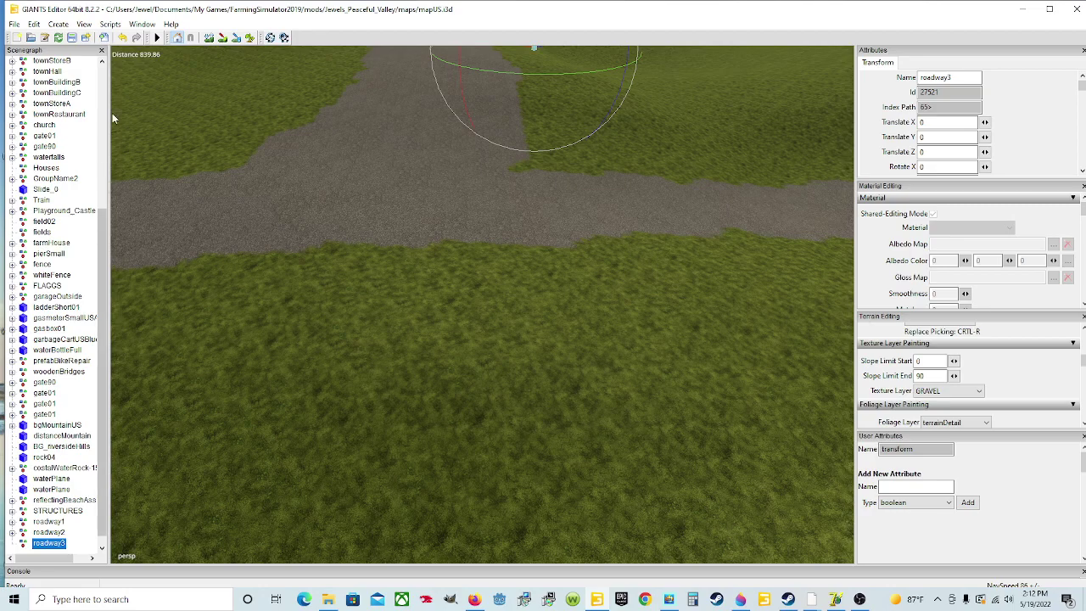
Step: Export the roadway3 group as roadway3 into the SplineStreetConstructor_1.64 folder and remove the group from the scene
click(14, 24)
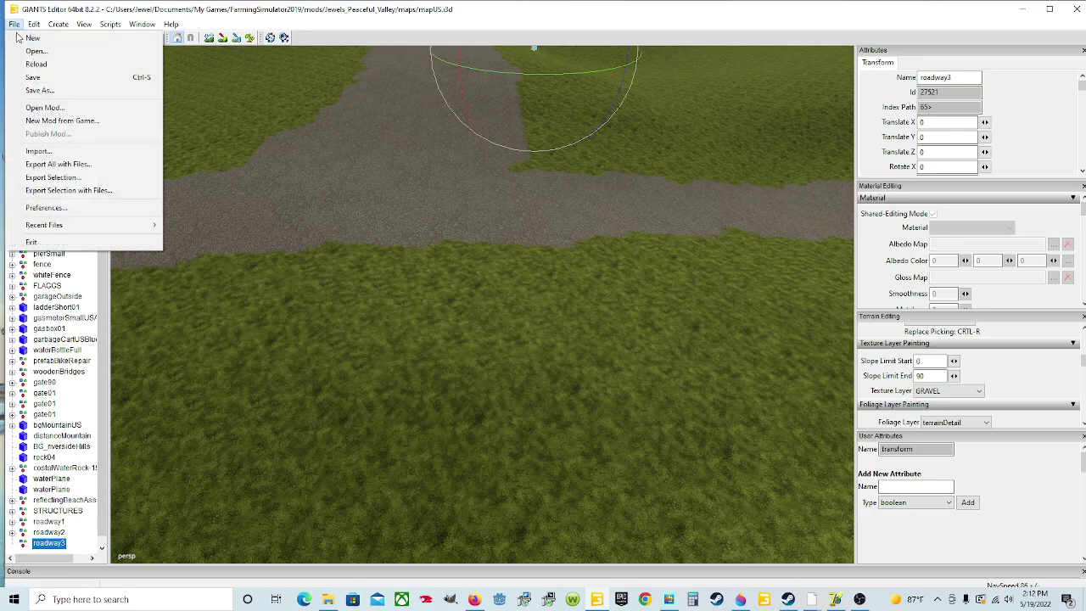
click(77, 178)
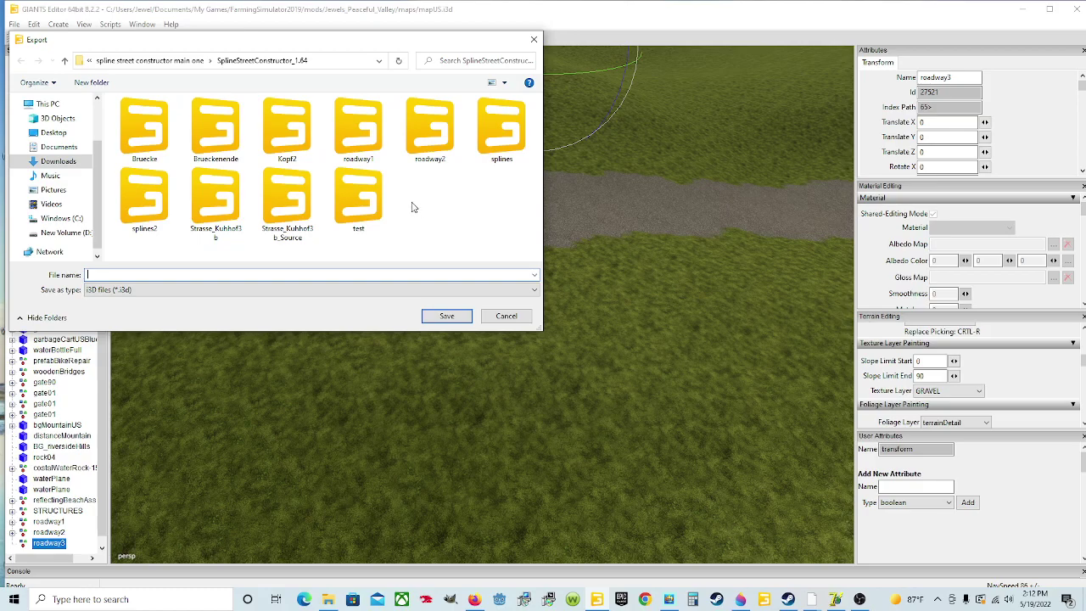
click(56, 162)
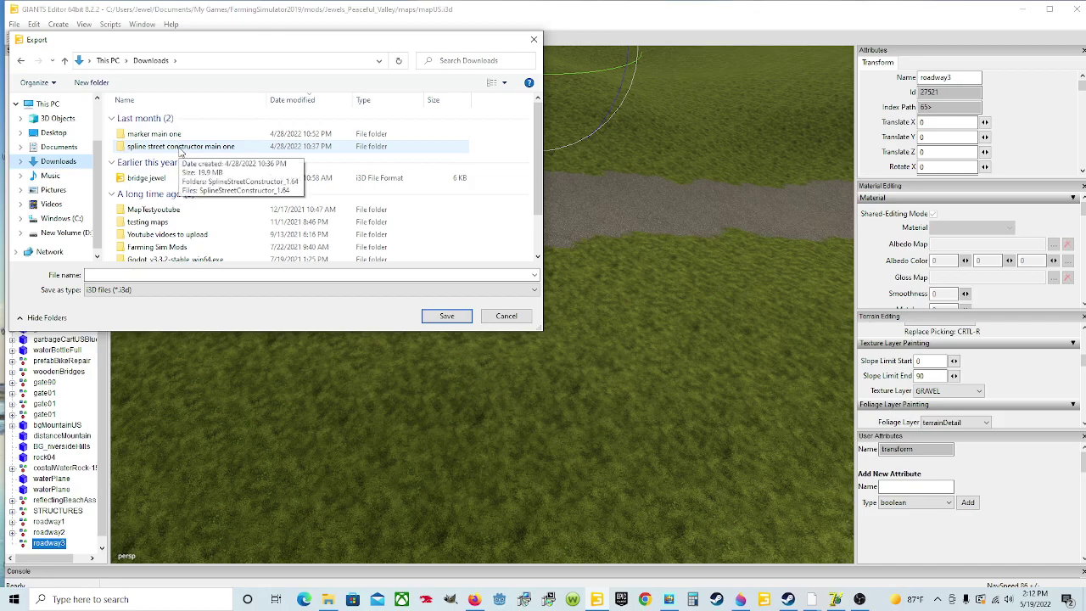
click(180, 151)
double_click(179, 148)
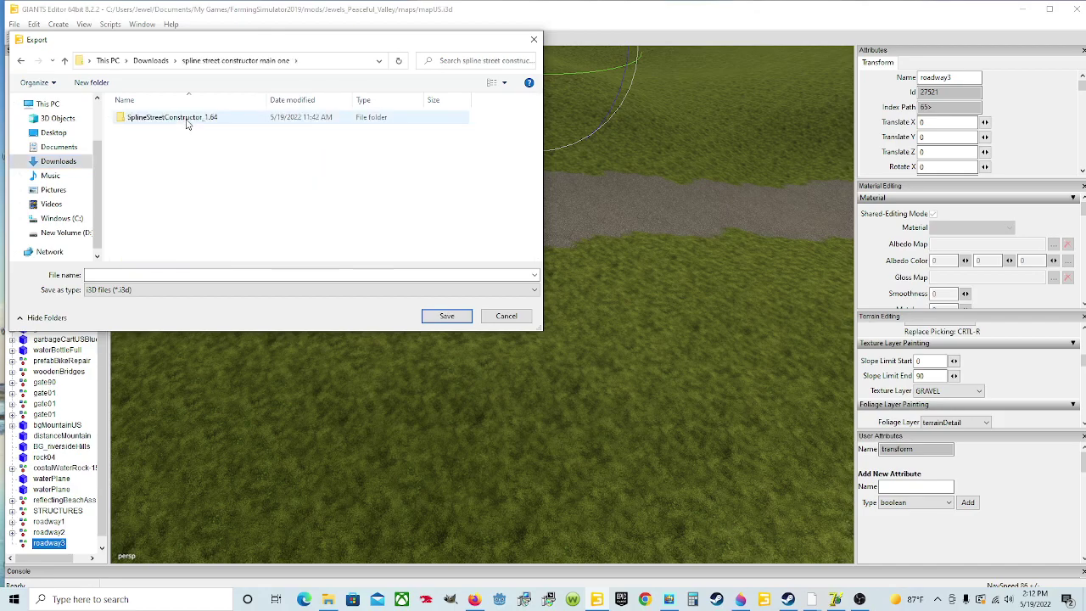
double_click(187, 119)
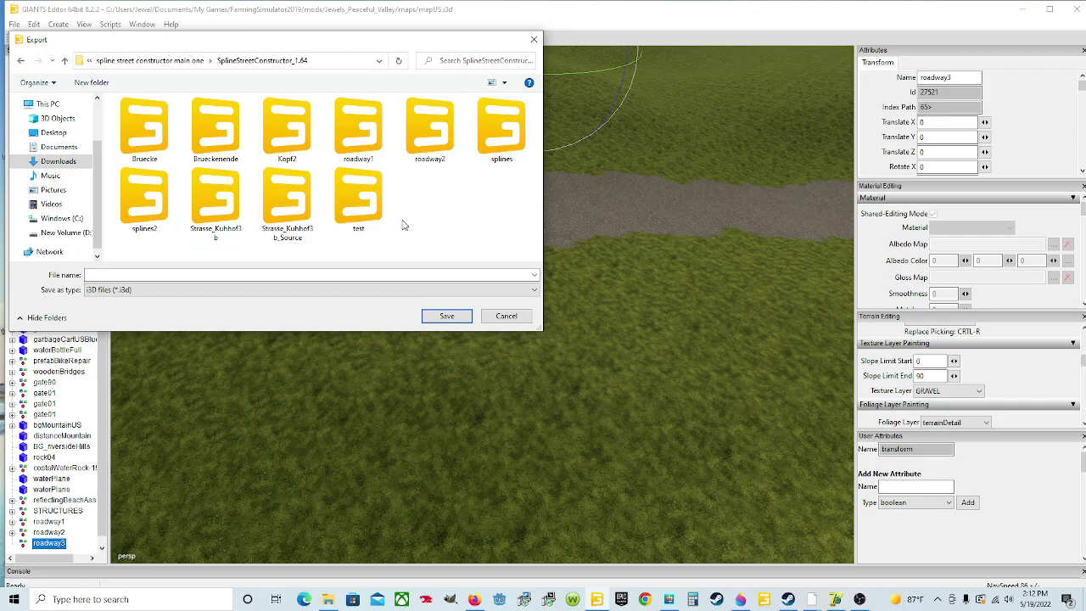
click(119, 273)
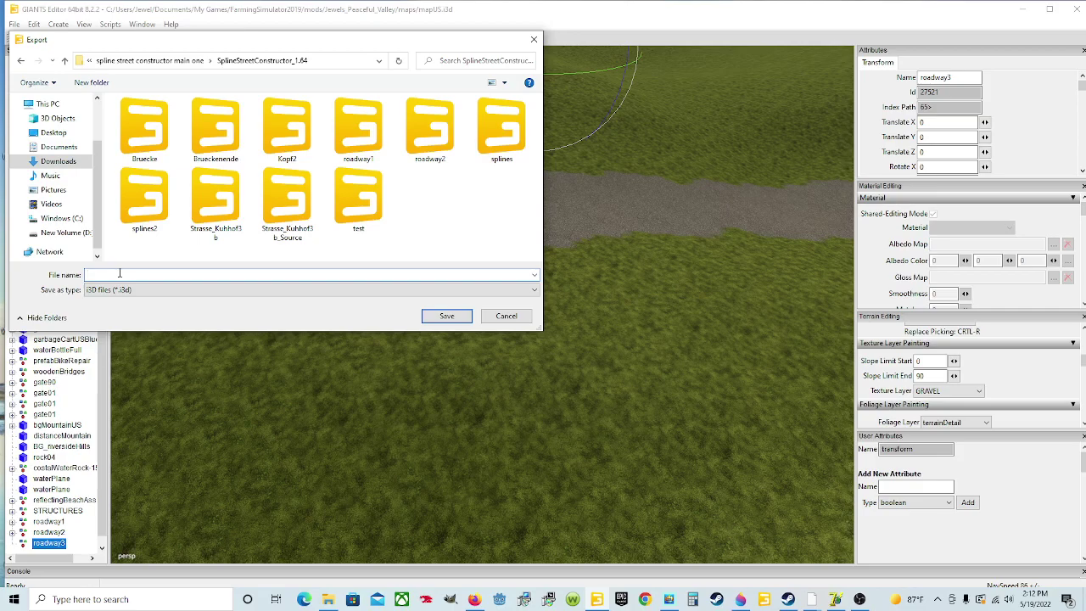
text(roadway3)
click(447, 317)
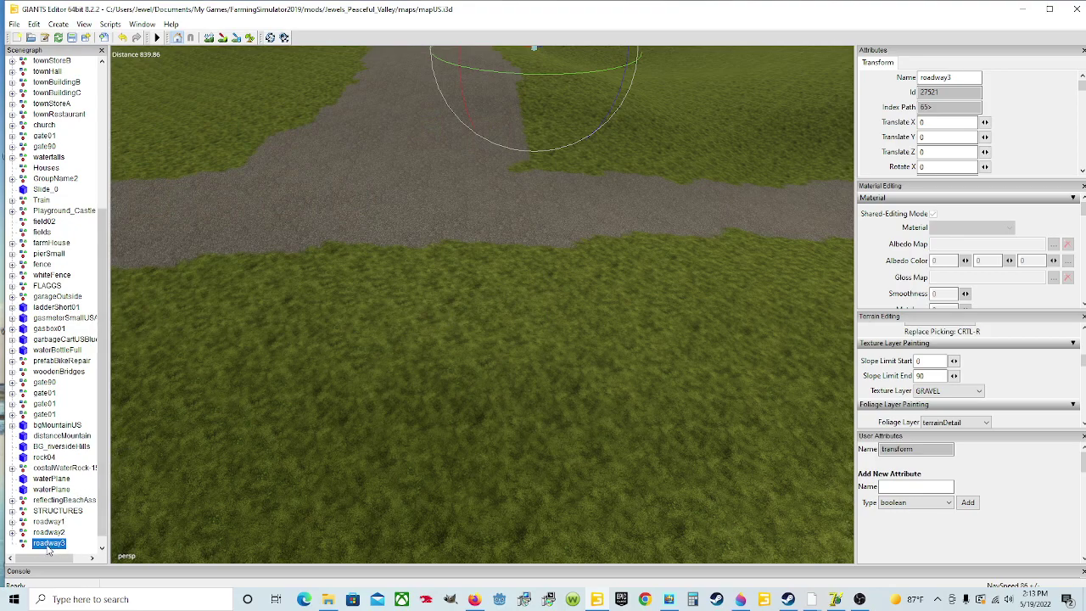
scroll(60, 510, down, 1)
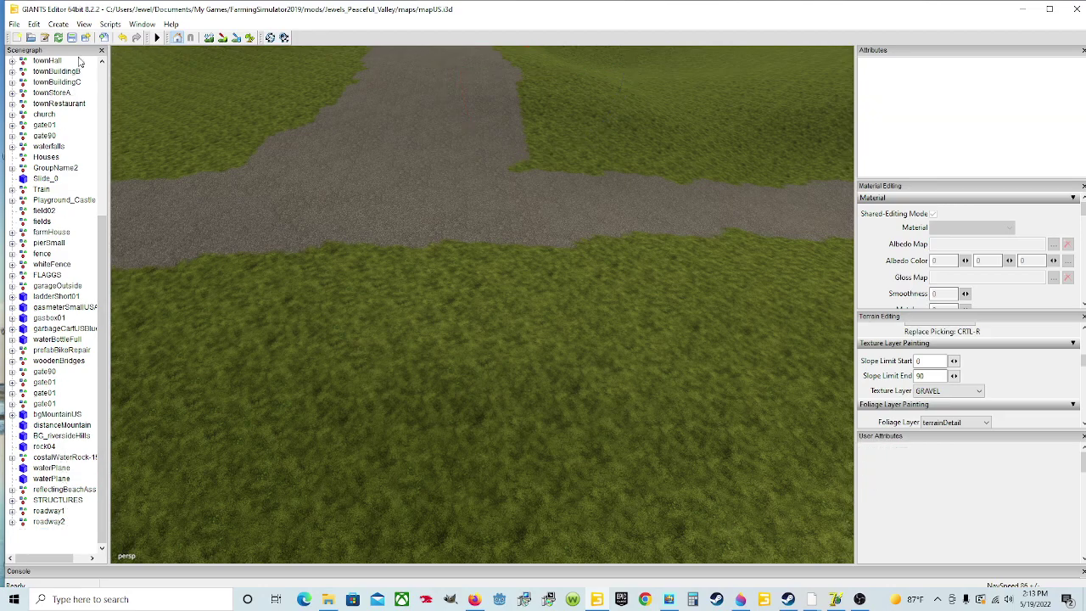
Step: Create a spline and name it spline3
click(58, 24)
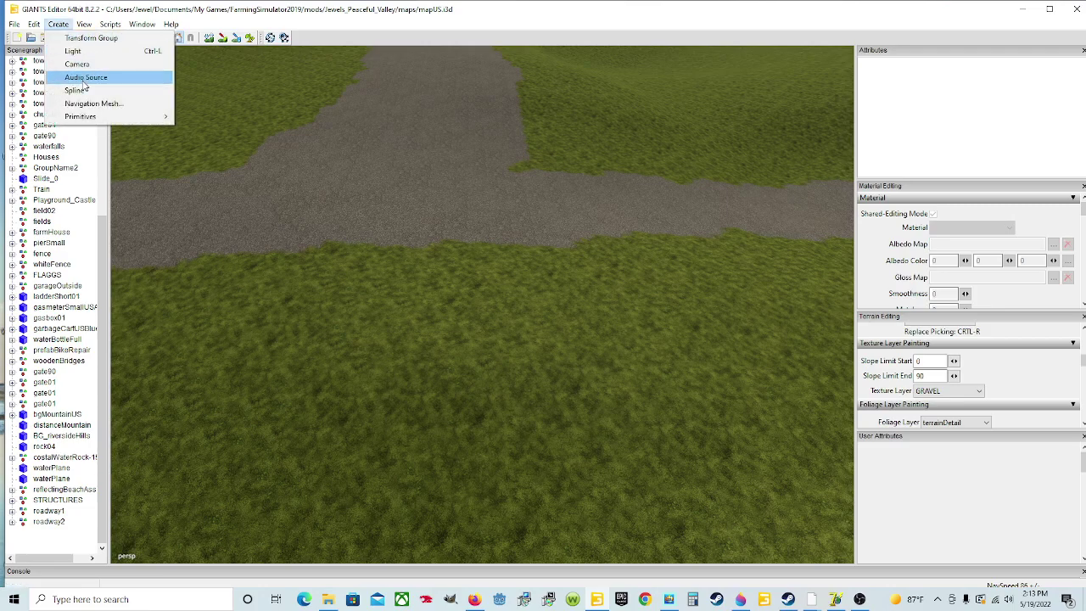
click(77, 90)
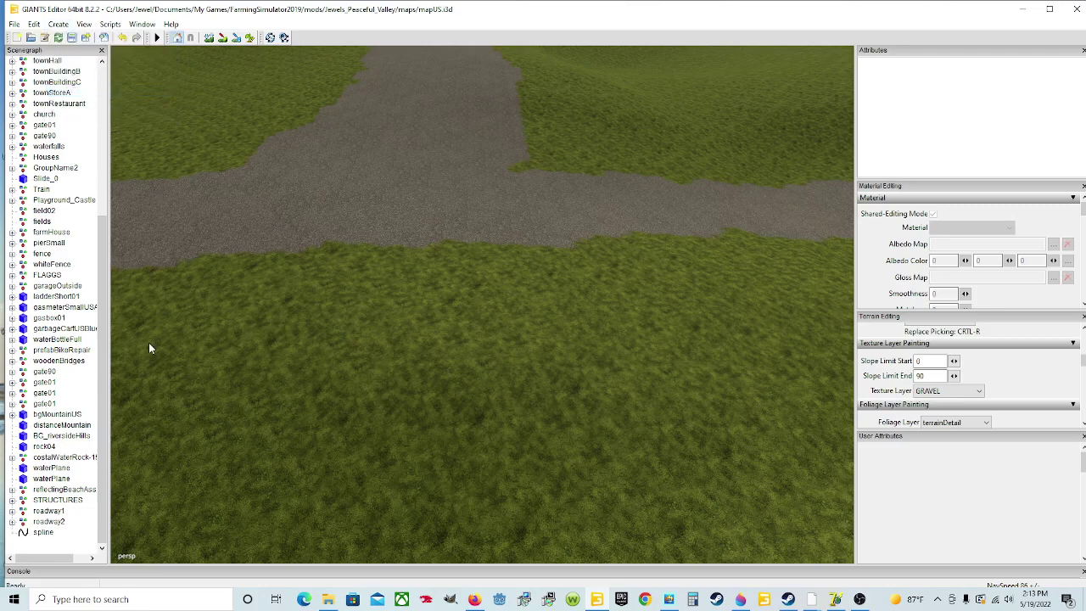
click(47, 533)
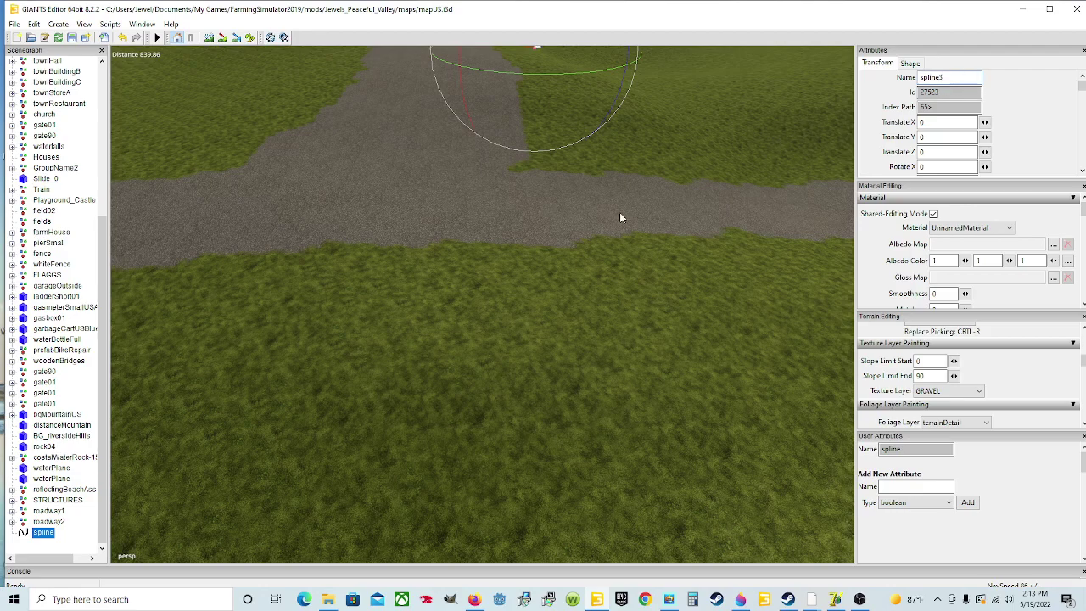
key(Return)
Step: Export the spline3 spline as spline3 into the SplineStreetConstructor_1.64 folder and delete the spline from the scene
click(14, 23)
click(63, 178)
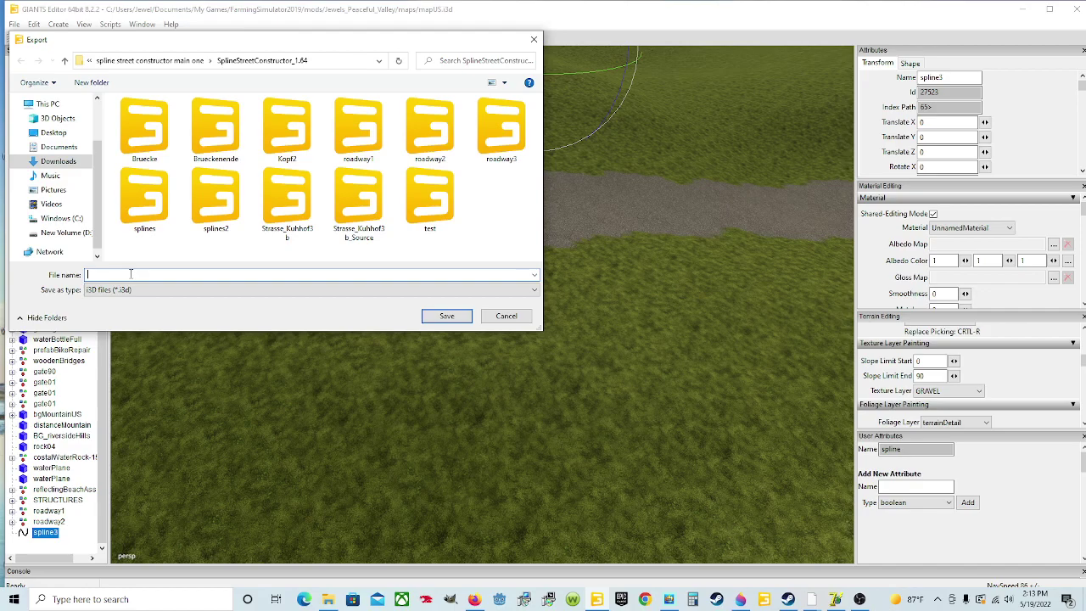
text(spli)
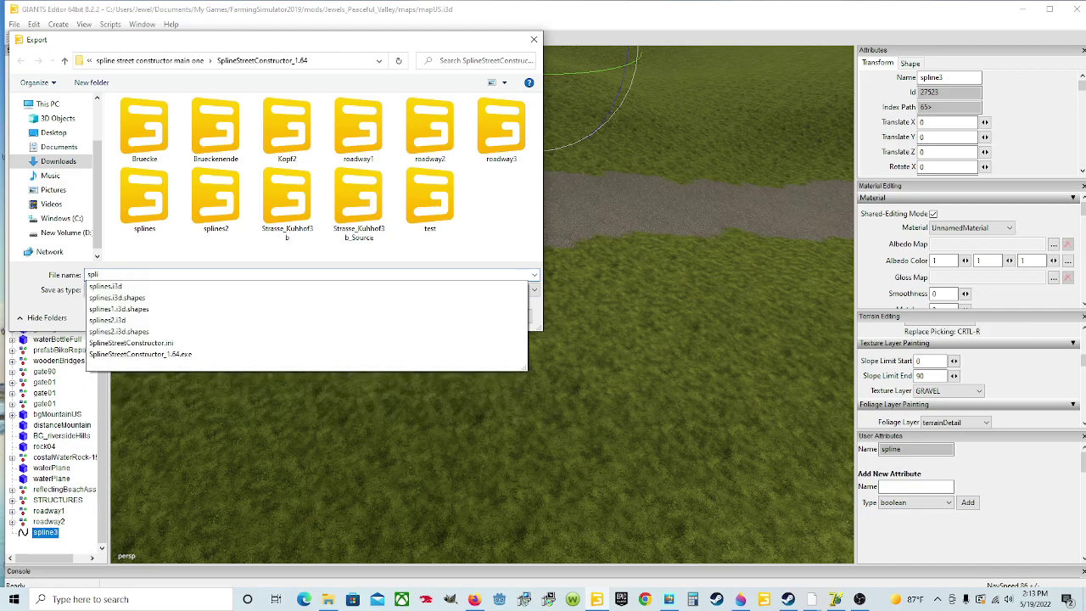
text(ne3)
click(450, 318)
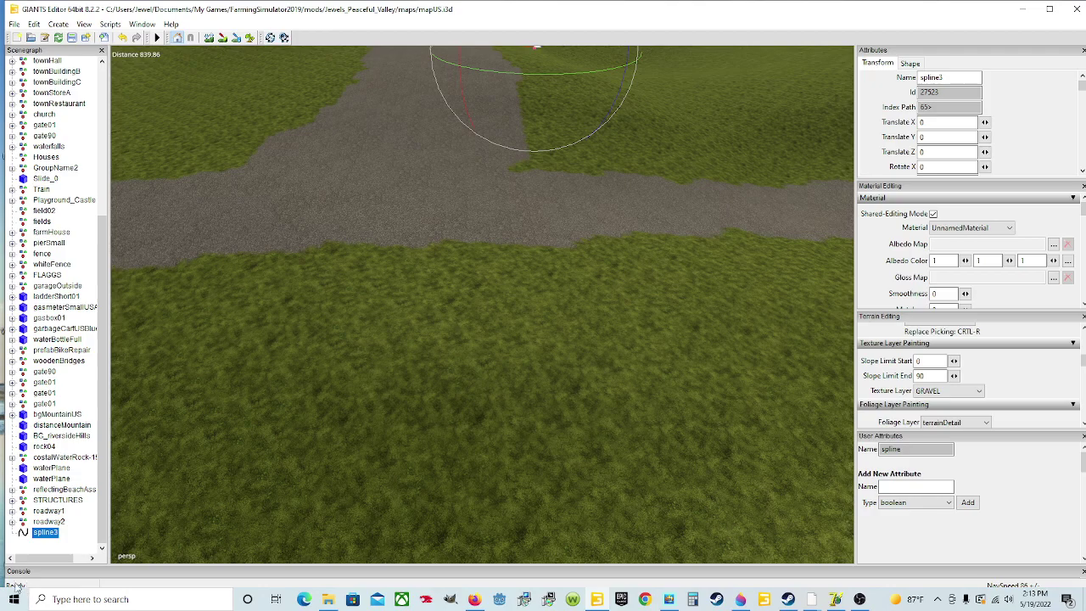
key(Delete)
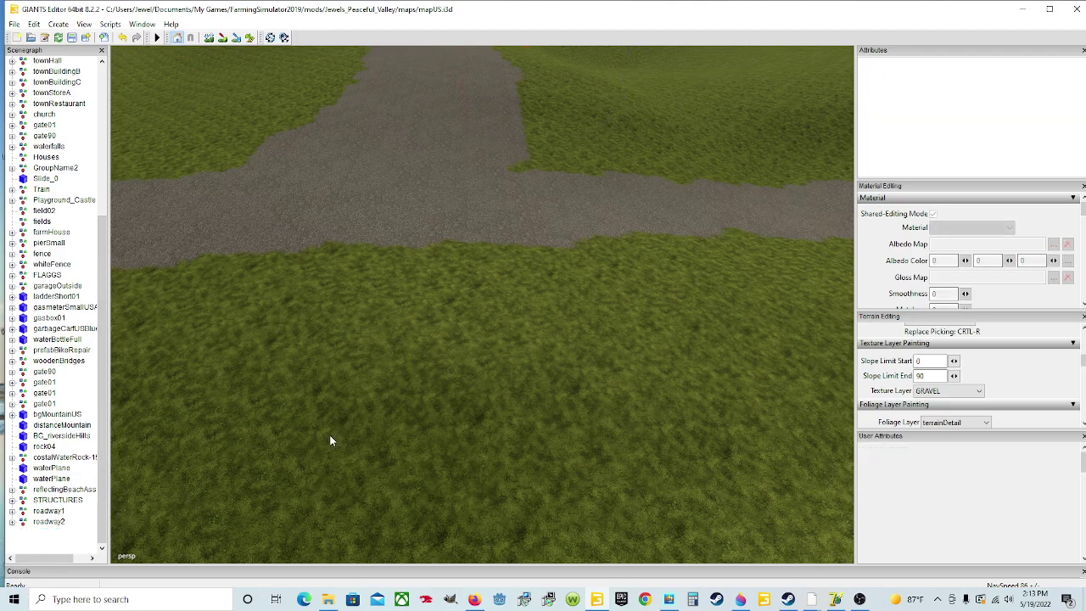
Step: Check in File Explorer that the roadway3 and spline3 exports are in the SplineStreetConstructor_1.64 folder under Downloads
mouse_move(323, 603)
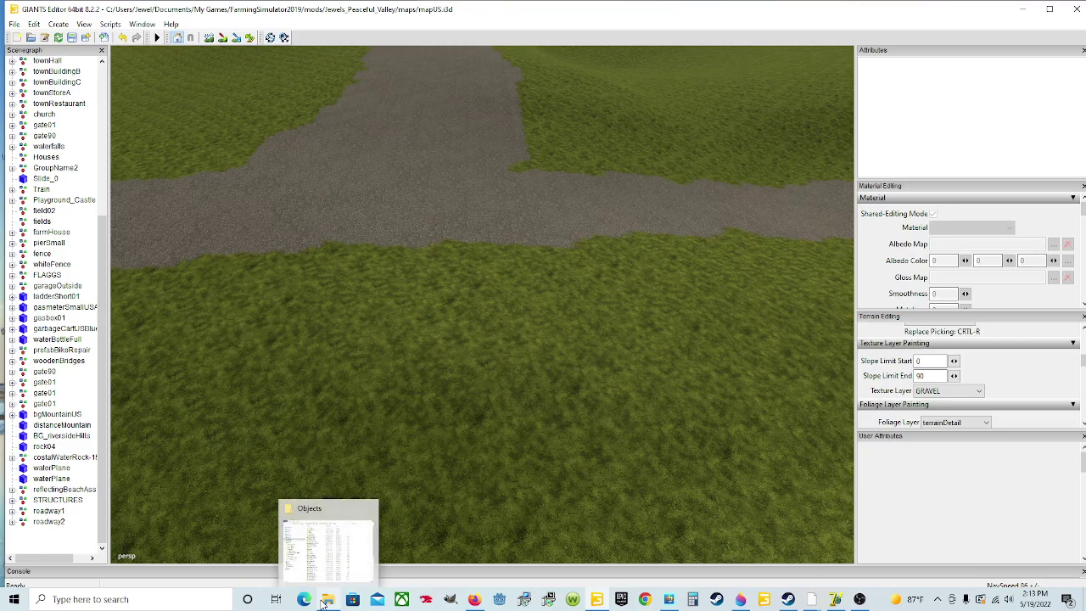
mouse_move(321, 556)
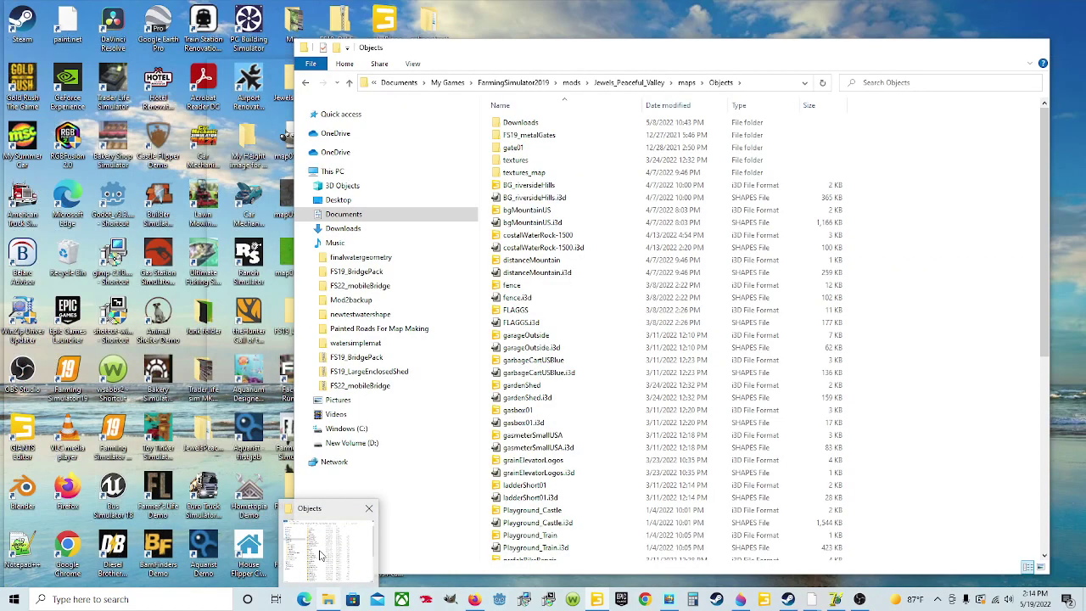
click(321, 555)
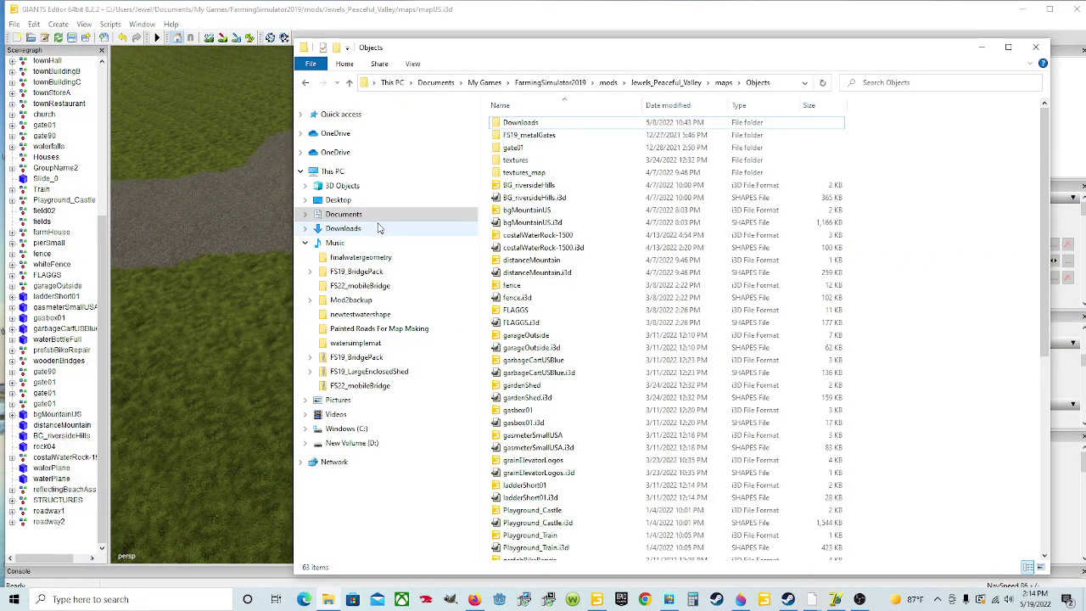
click(379, 228)
scroll(611, 272, down, 5)
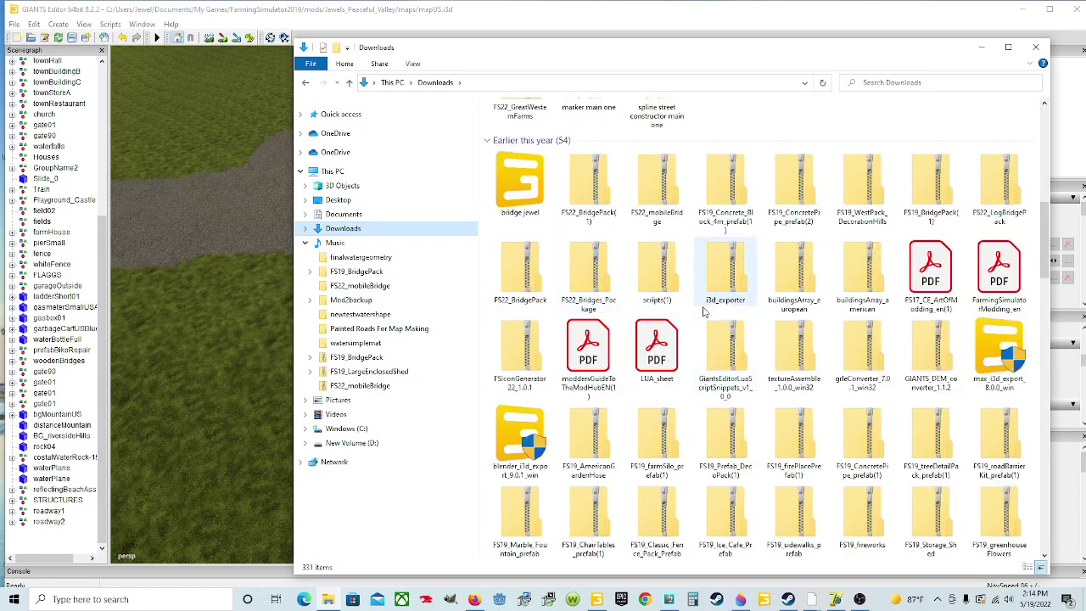
scroll(704, 308, up, 3)
double_click(646, 322)
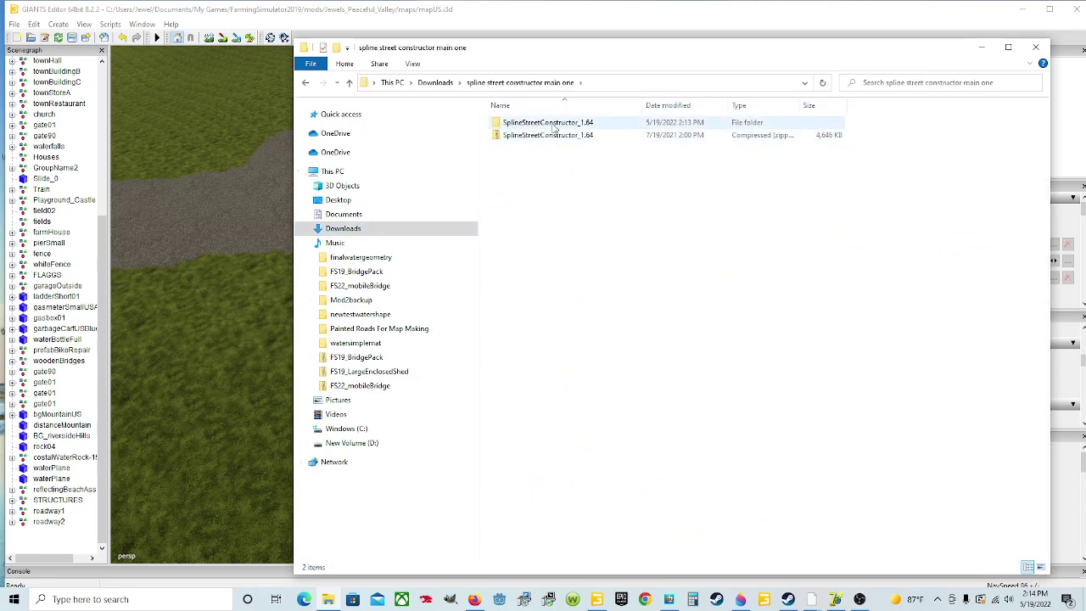
double_click(550, 123)
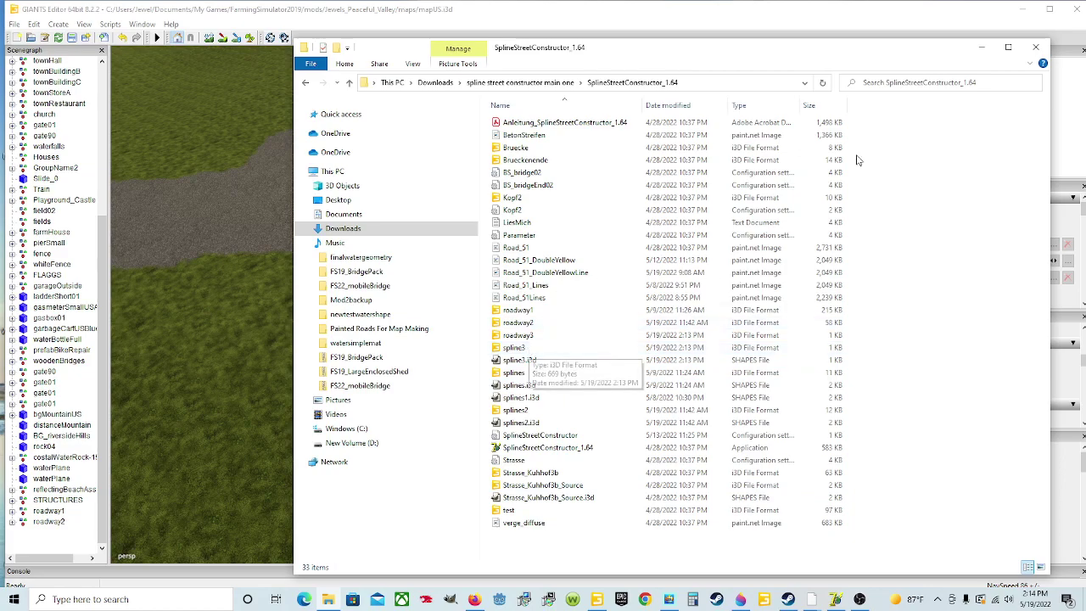
click(982, 47)
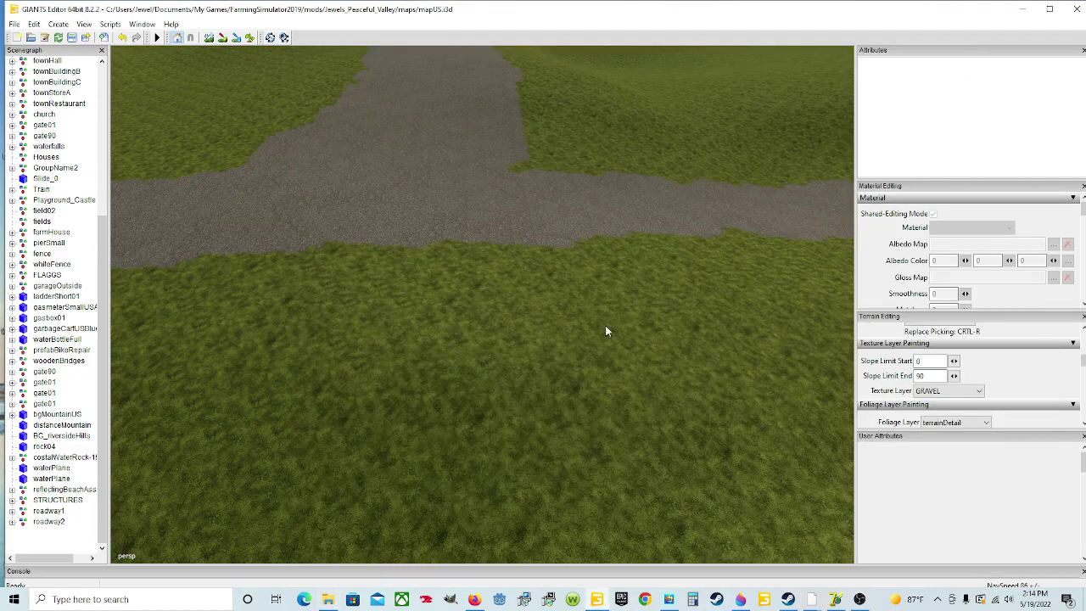
Step: Create a new transform group in the map scene and name it roadway3
alt+drag(609, 342, 558, 317)
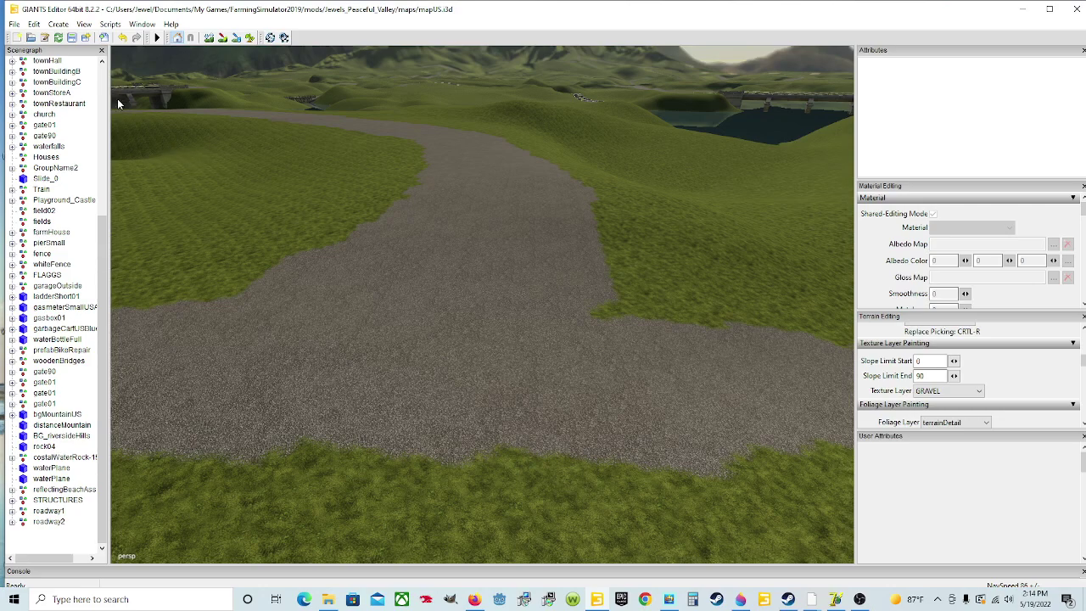
click(58, 26)
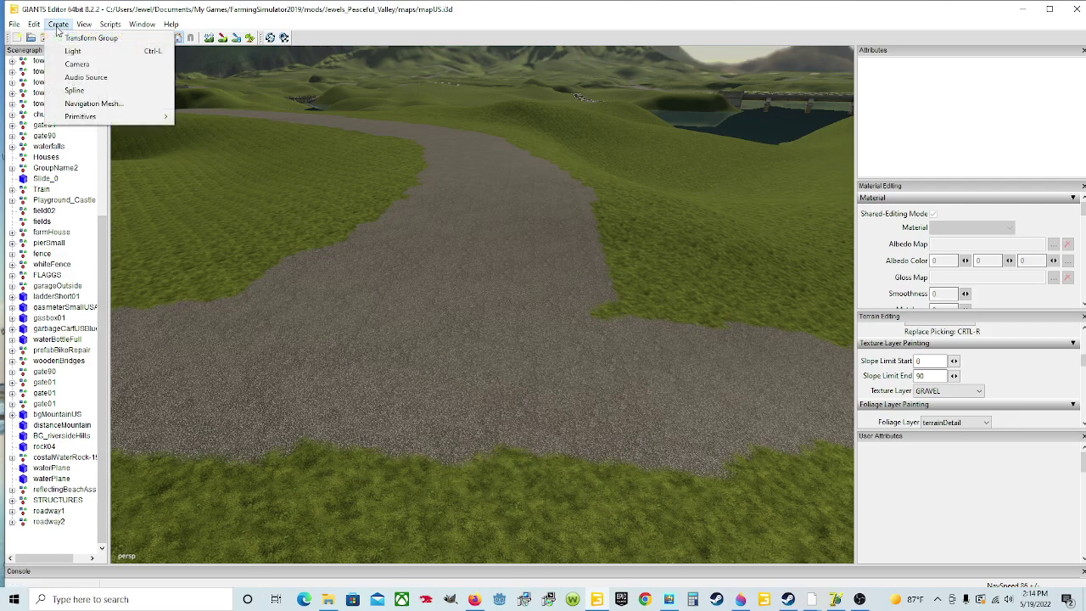
click(70, 39)
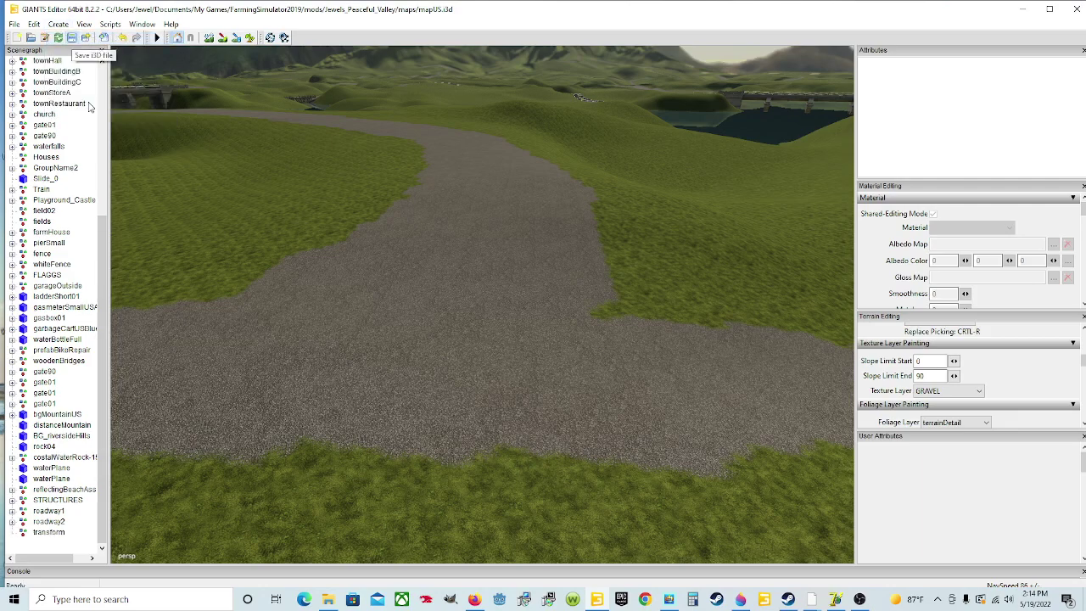
click(49, 532)
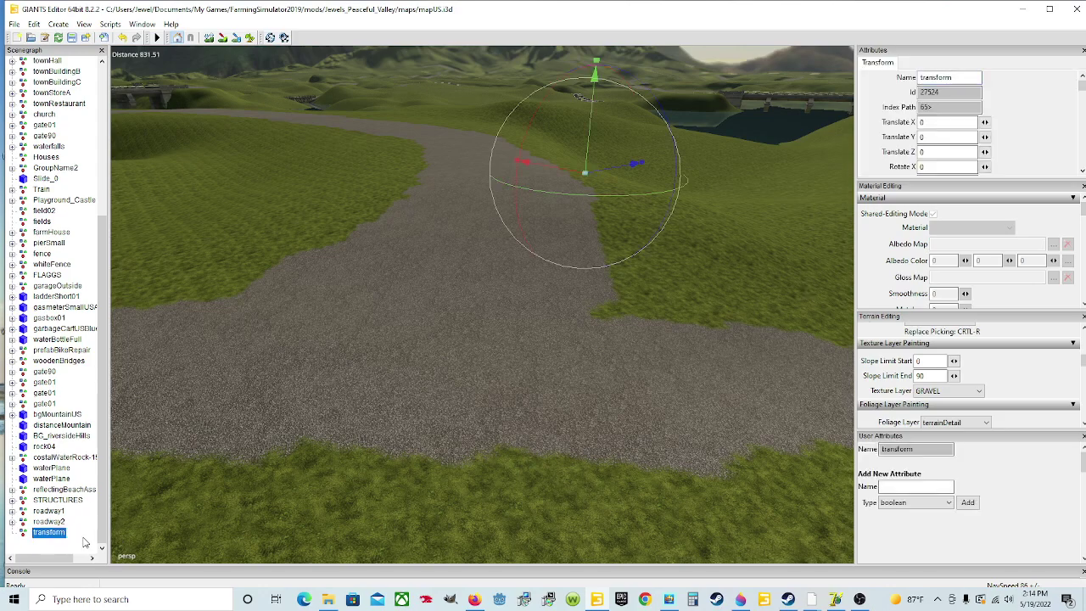
double_click(948, 77)
text(roadway3)
key(Return)
Step: Import the post marker file from the marker folder inside marker main one in Downloads
click(15, 24)
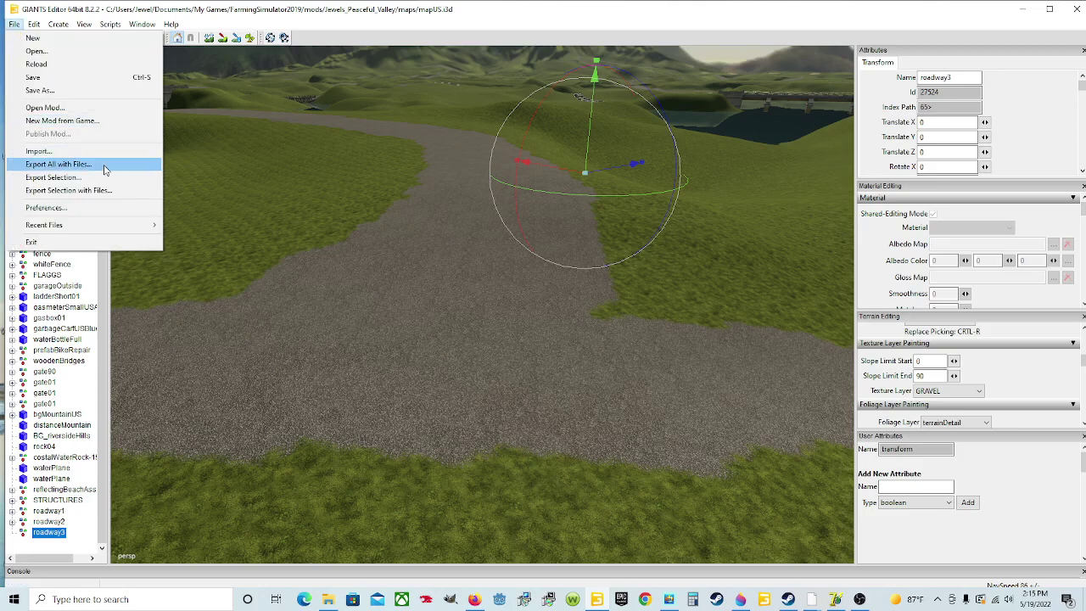
click(38, 151)
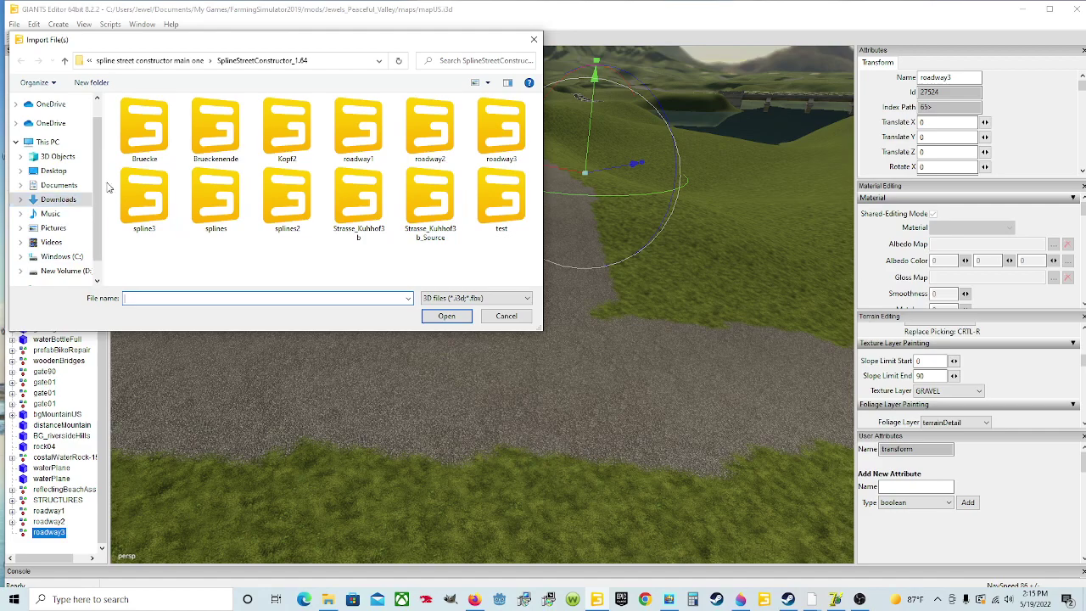
click(69, 198)
double_click(153, 134)
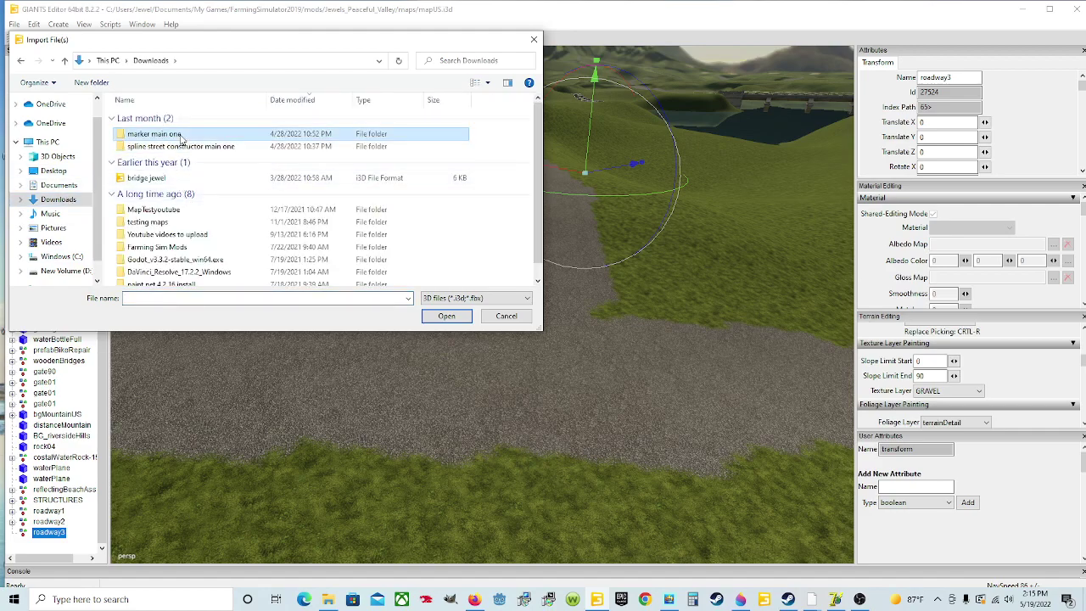
double_click(175, 119)
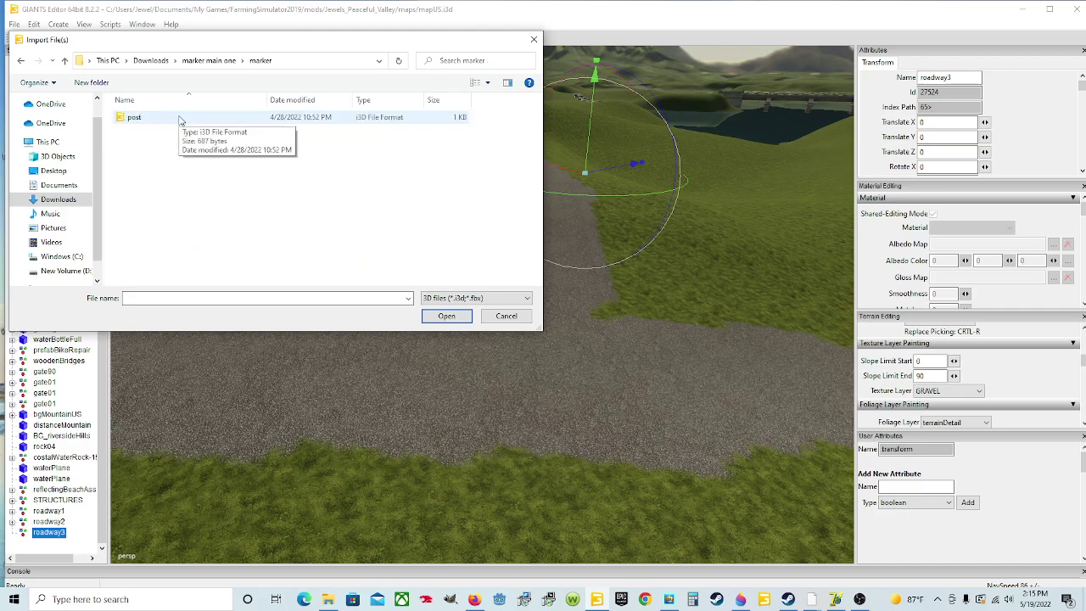
click(178, 120)
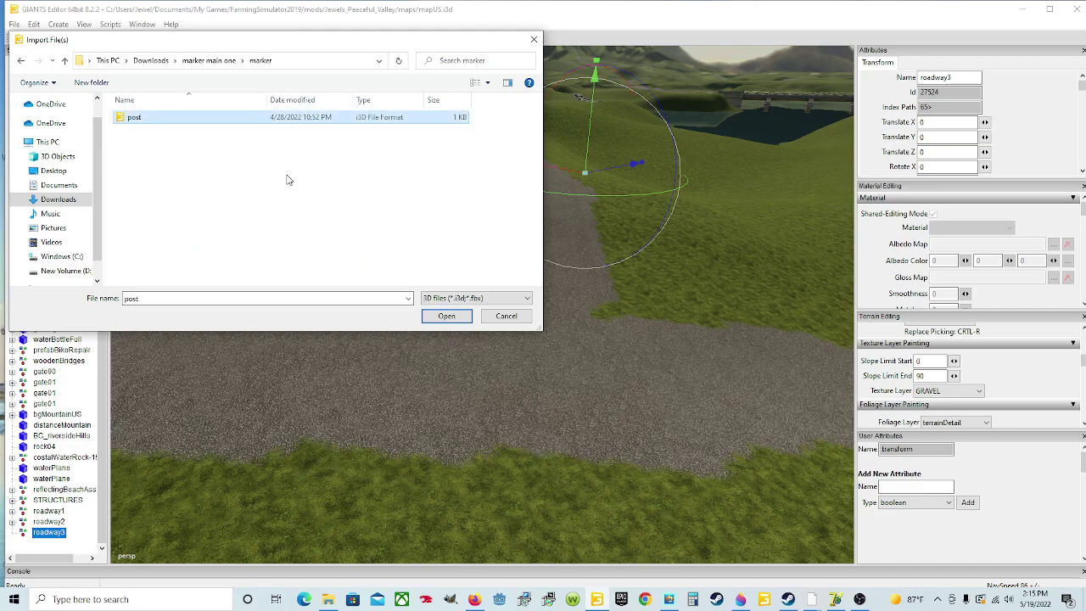
click(446, 316)
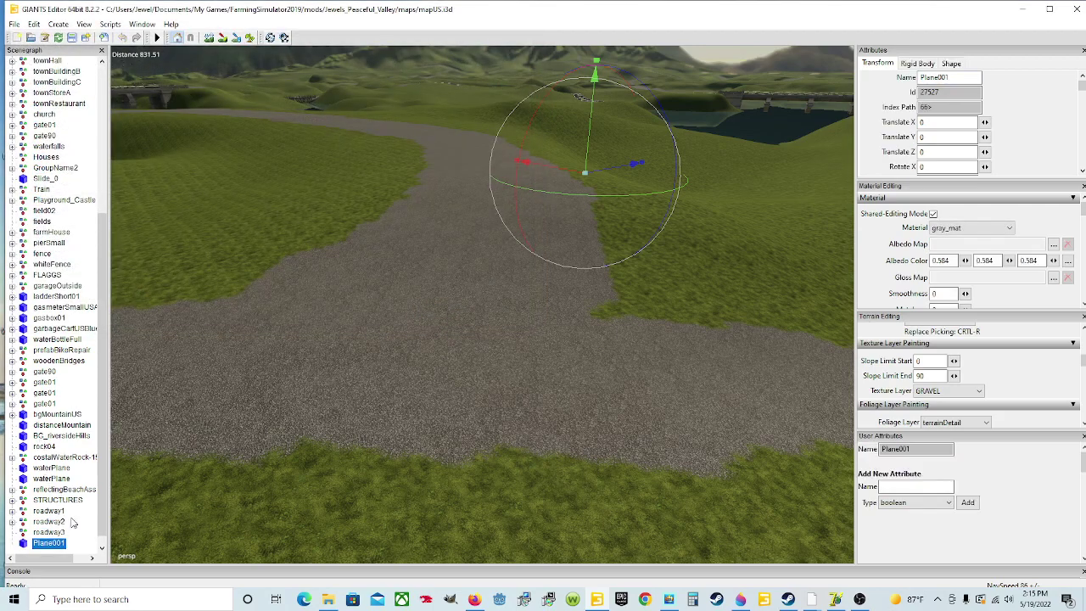
Step: Set the Y rotation of the roadway3 group to 90
click(50, 532)
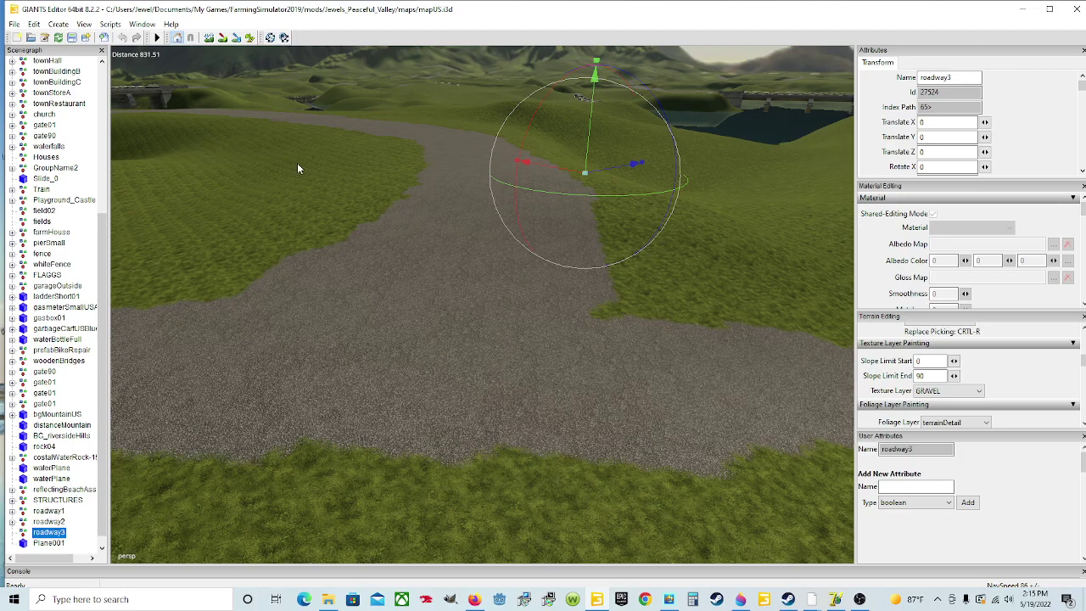
alt+drag(426, 260, 513, 297)
scroll(432, 182, up, 4)
scroll(451, 257, down, 5)
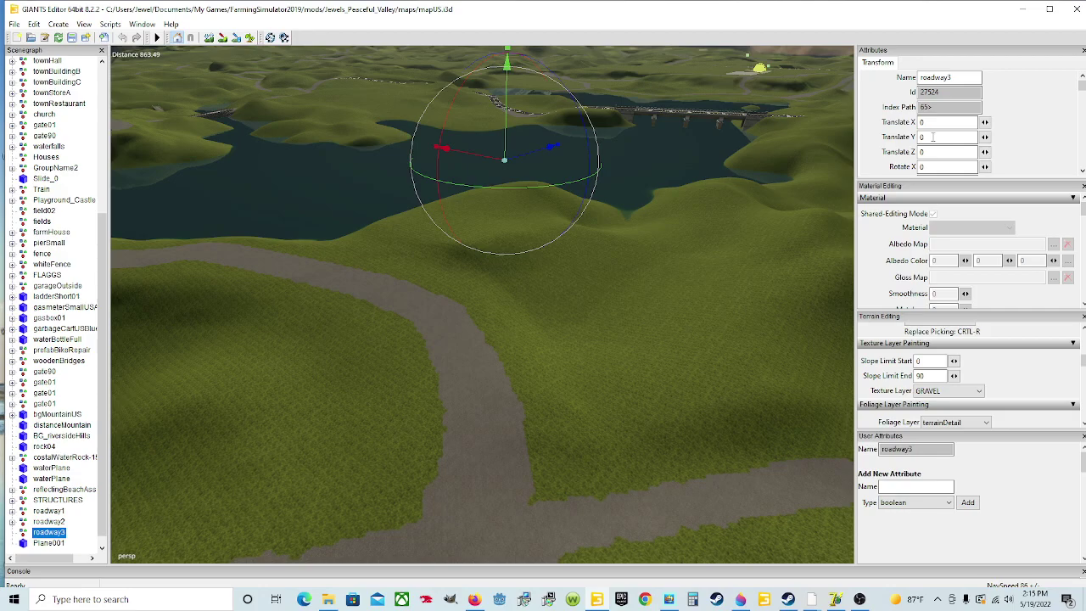
scroll(933, 139, down, 3)
scroll(934, 142, up, 1)
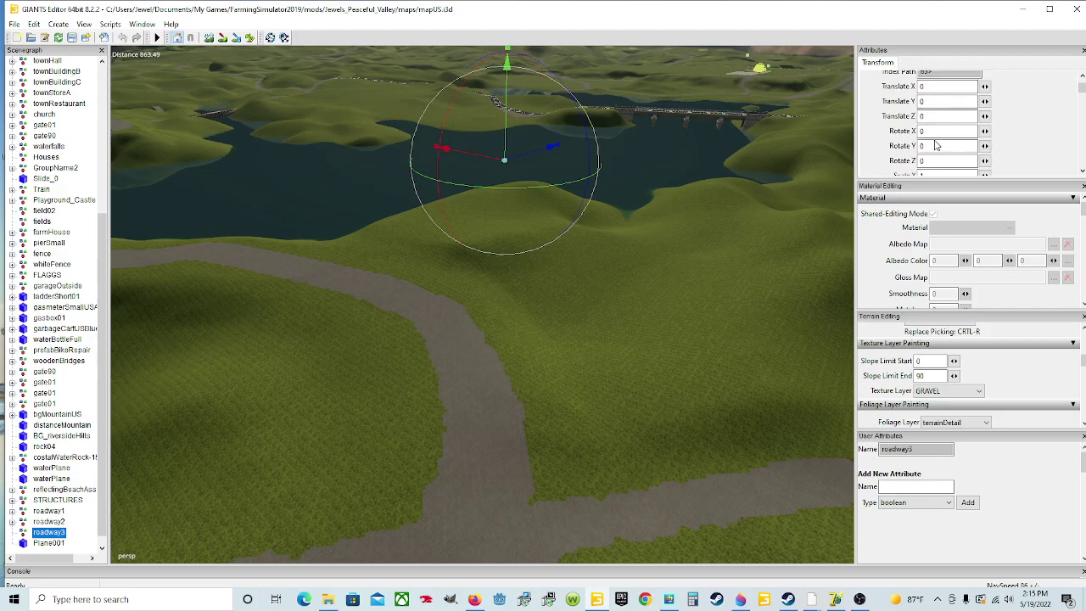
double_click(930, 145)
text(90)
key(Return)
Step: Set the Y rotation of the roadway3 group to 80
right_drag(843, 155, 719, 281)
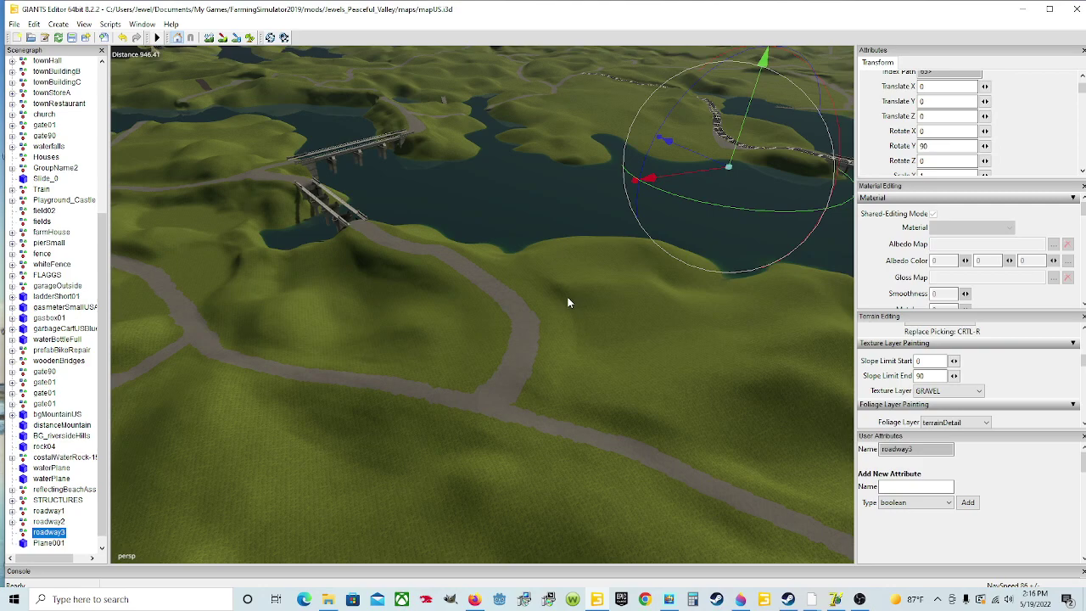
double_click(936, 146)
text(120)
key(BackSpace)
key(BackSpace)
key(BackSpace)
text(80)
Step: Examine the road junction and bridges from several angles to compare the roadway3 group's axes with the road direction
alt+drag(757, 245, 629, 335)
scroll(543, 269, down, 2)
scroll(629, 334, down, 3)
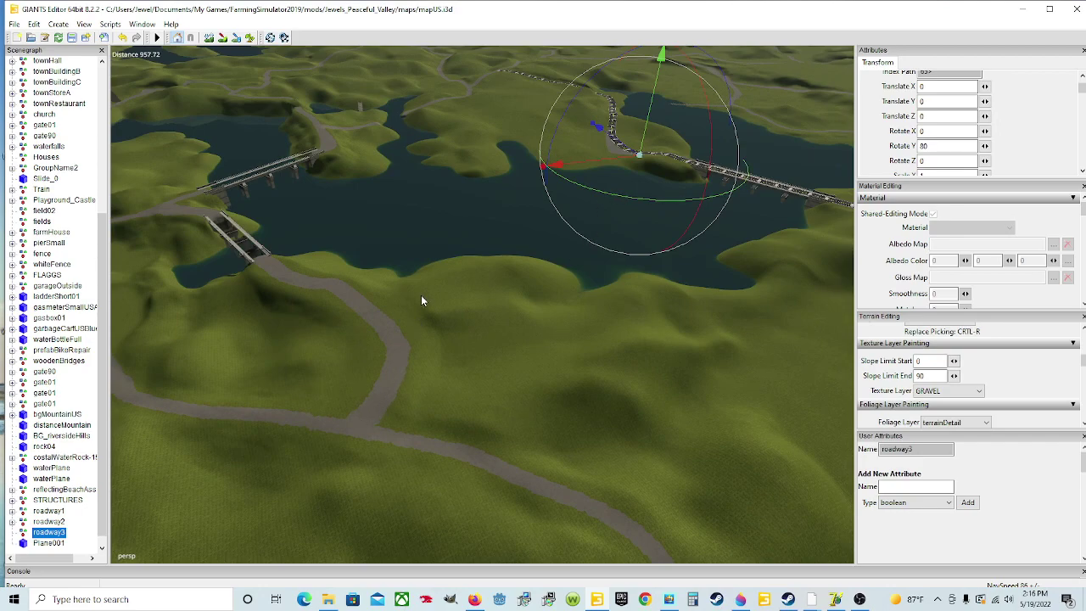
alt+drag(484, 309, 456, 337)
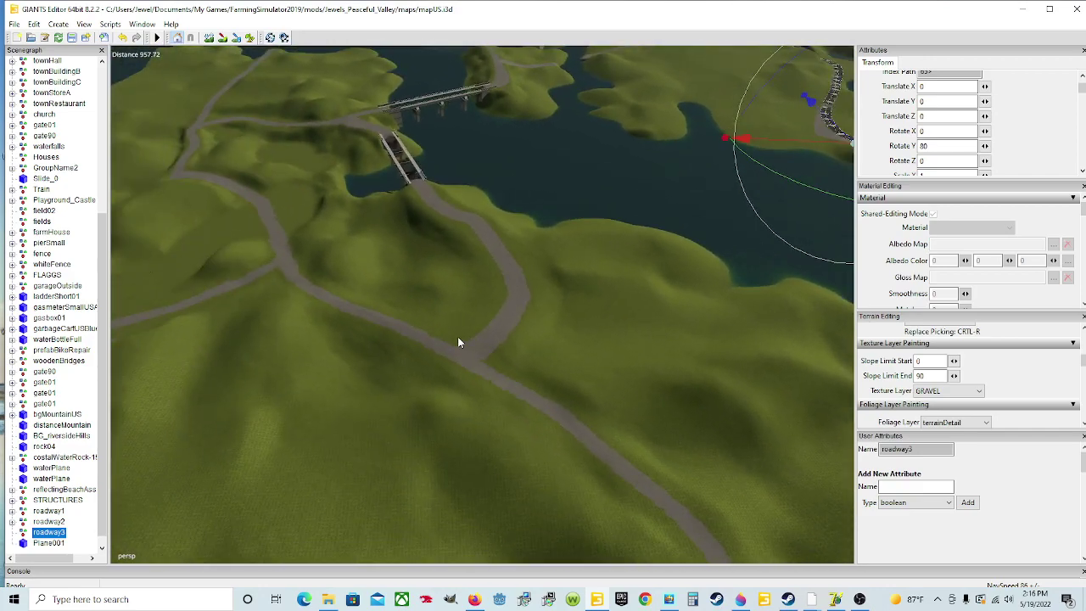
alt+drag(533, 360, 605, 311)
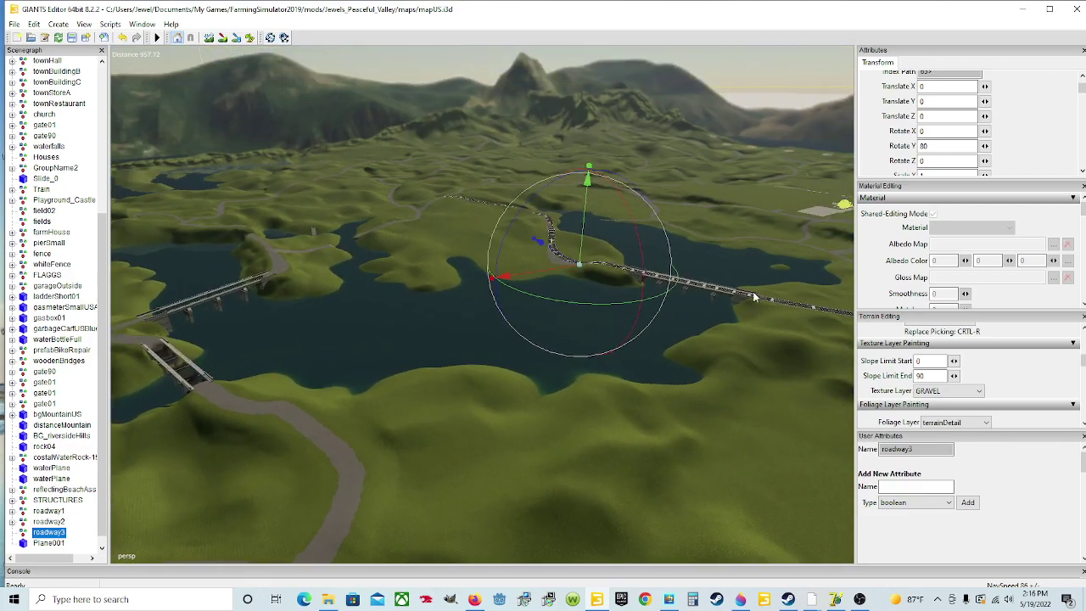
alt+drag(683, 335, 659, 356)
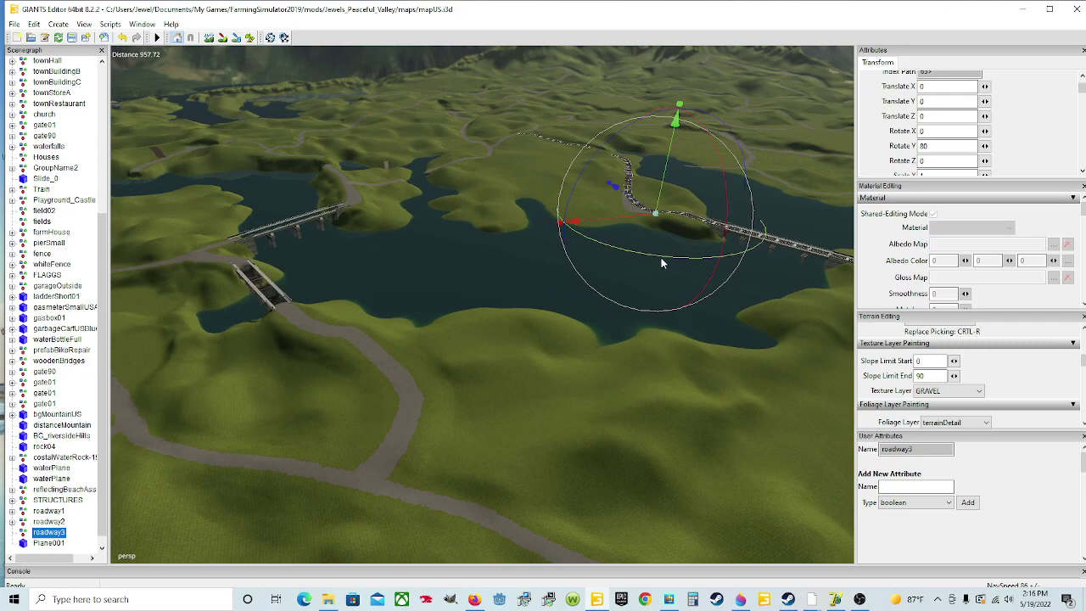
alt+drag(652, 333, 623, 356)
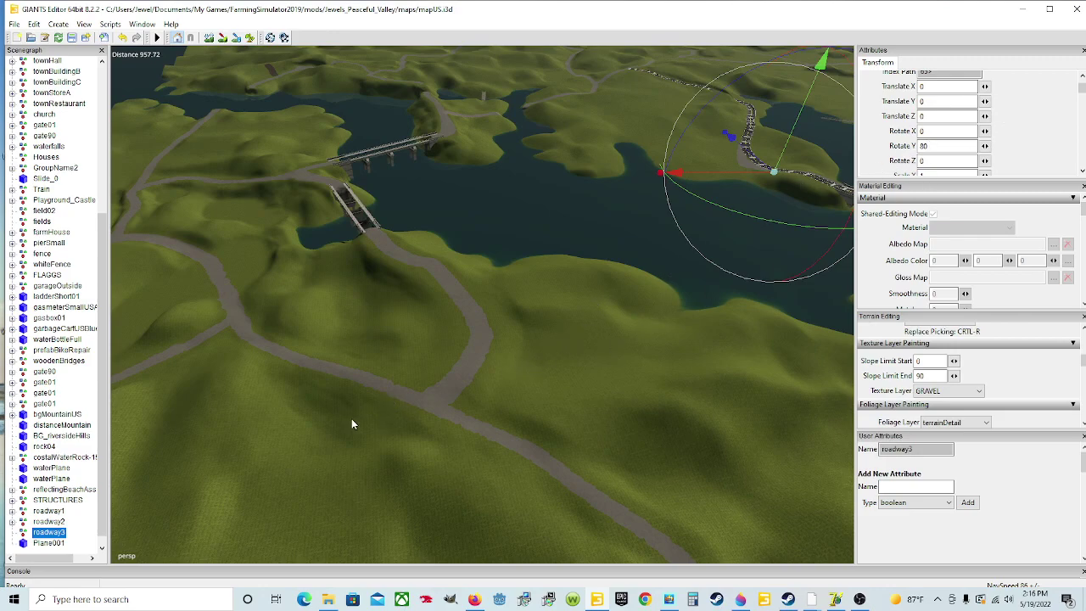
Step: Cut the imported Plane001 marker and paste it into the roadway3 group
click(53, 543)
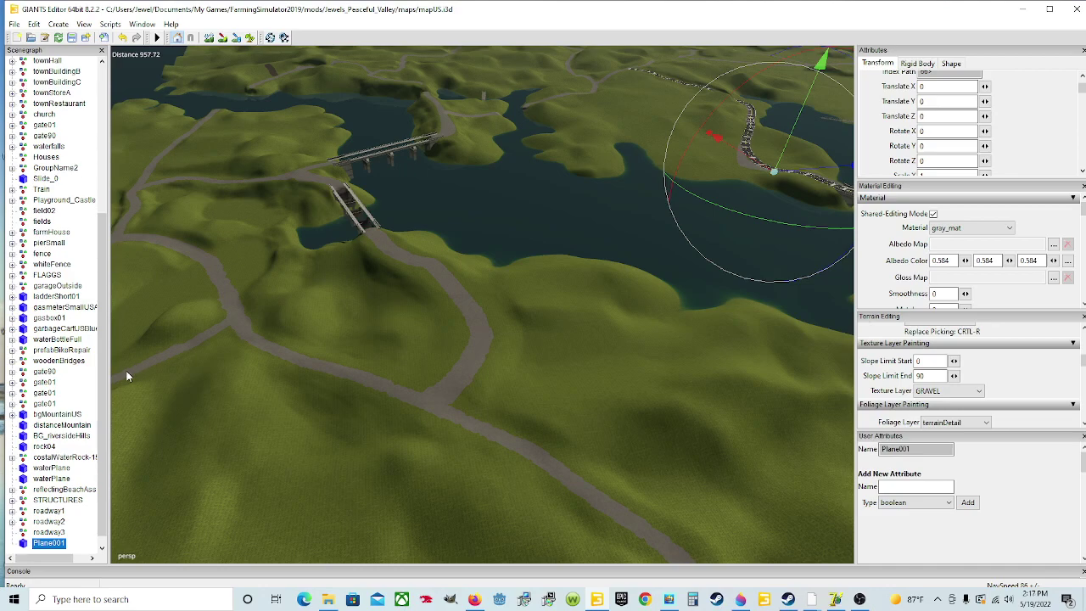
click(39, 25)
click(51, 96)
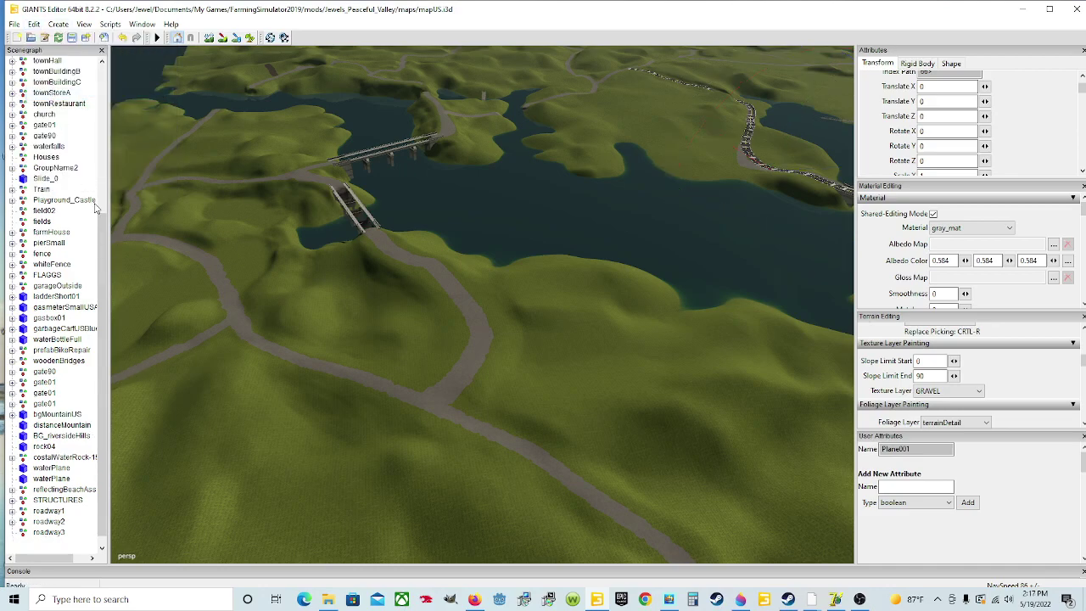
click(58, 532)
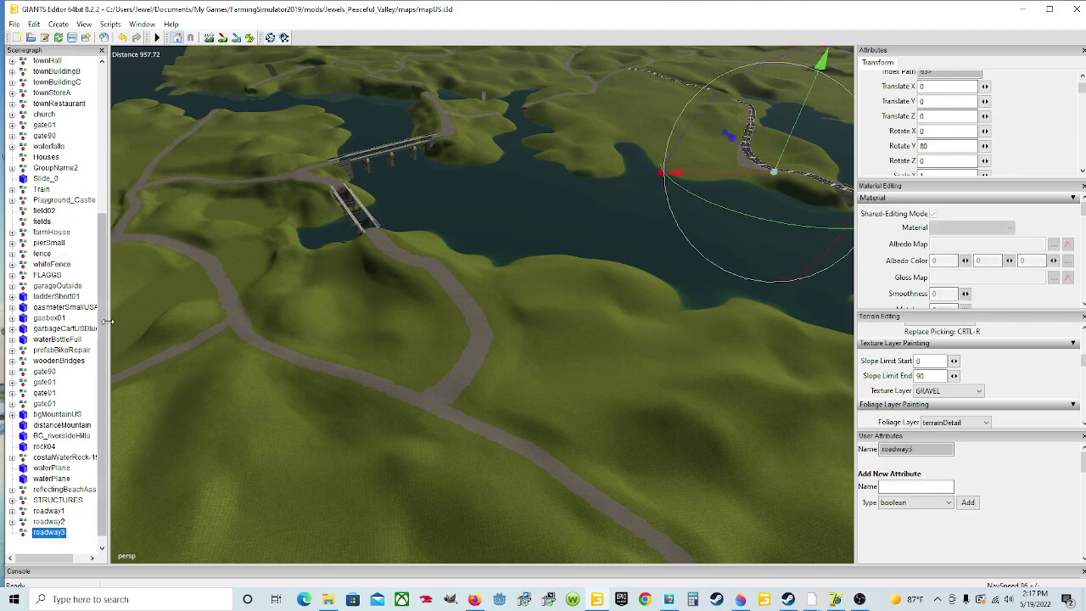
click(34, 25)
click(73, 120)
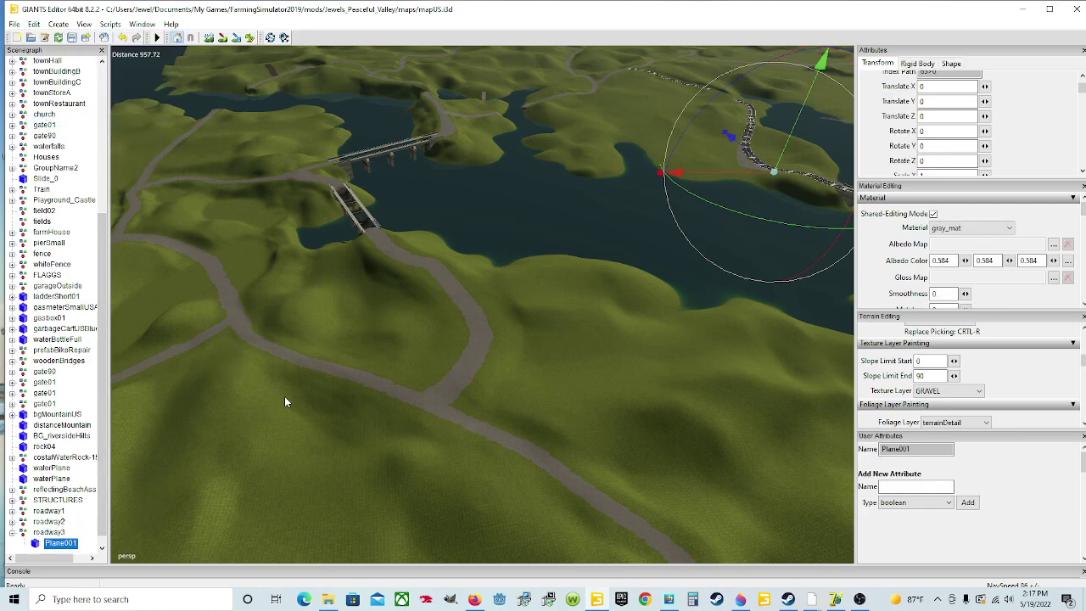
scroll(292, 407, up, 3)
scroll(296, 408, up, 4)
alt+drag(296, 409, 311, 416)
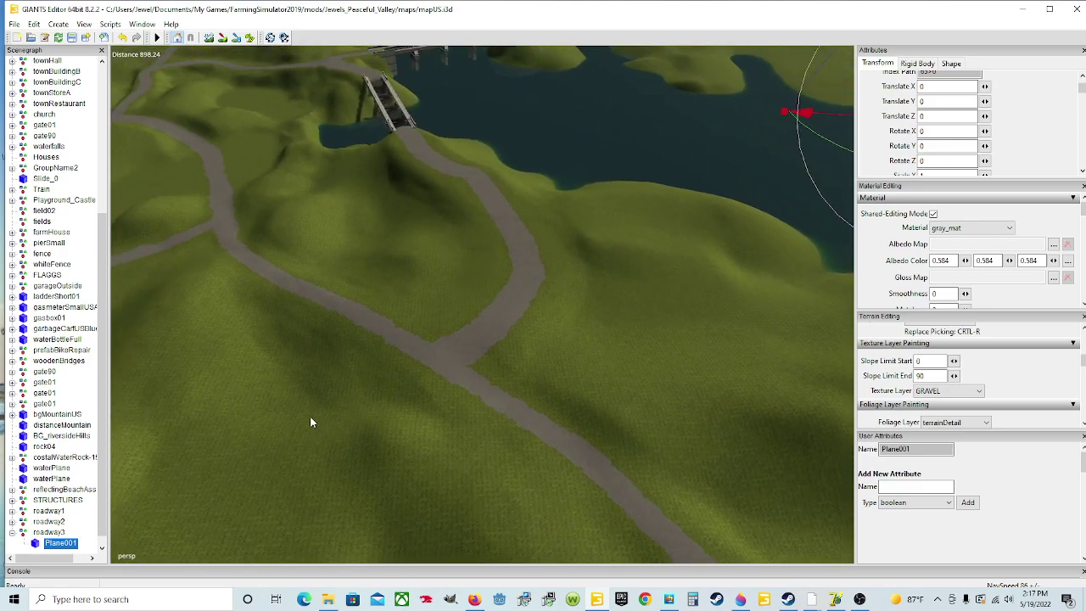
Step: Place the Plane001 marker on the gravel road at the junction, at about X 539.2, Z -592.6
scroll(311, 416, up, 2)
scroll(309, 420, up, 3)
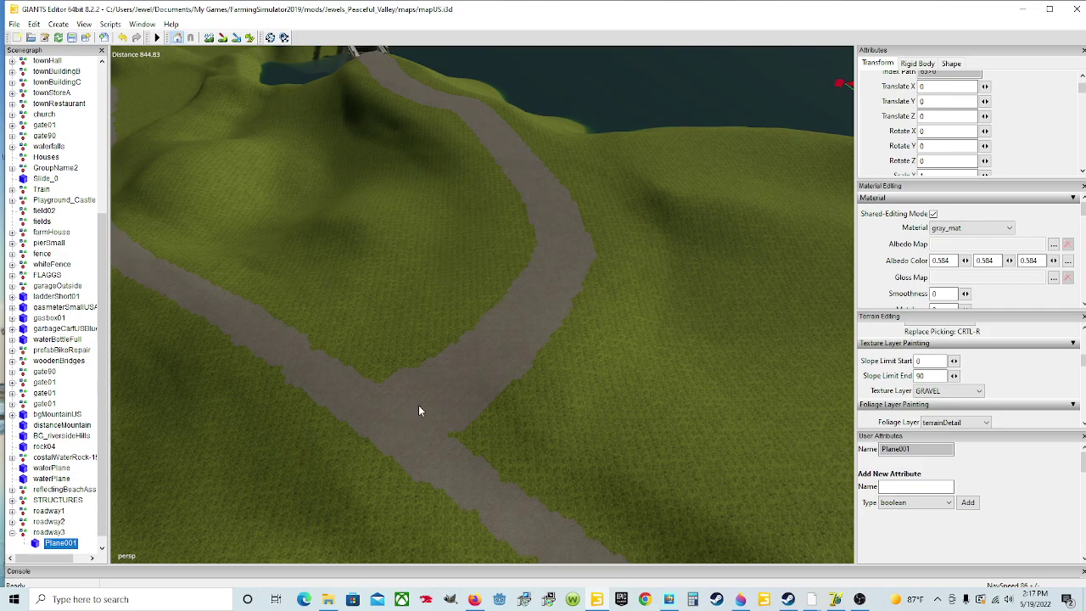
key(ctrl+b)
key(ctrl+b)
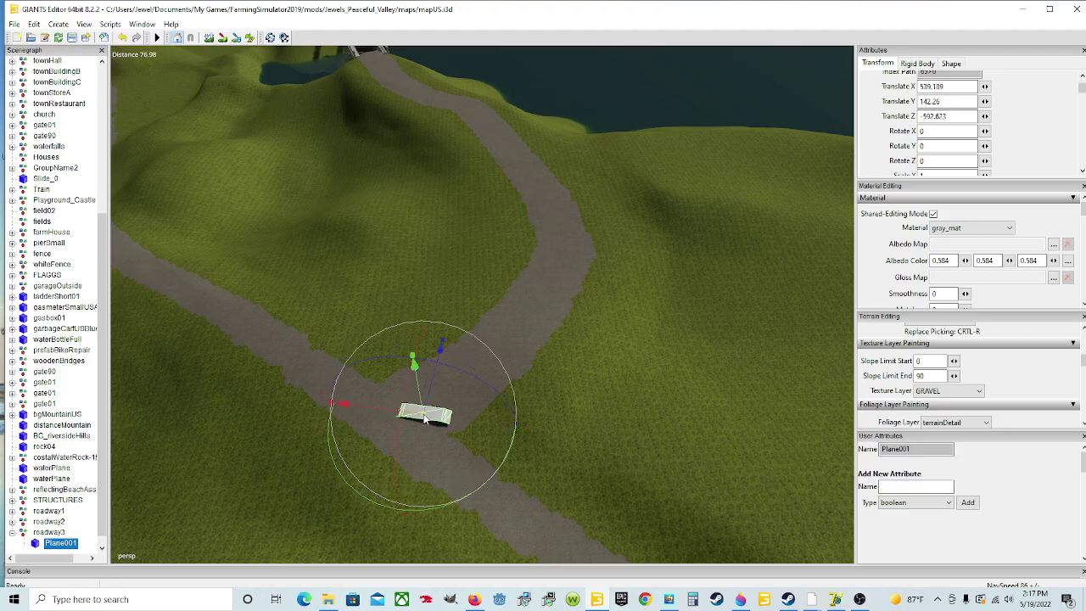
Step: Turn the marker to about -37° around Y and move it to about X 540.6, Z -591.6 on the road
scroll(411, 421, up, 2)
alt+drag(626, 328, 657, 361)
scroll(479, 370, up, 4)
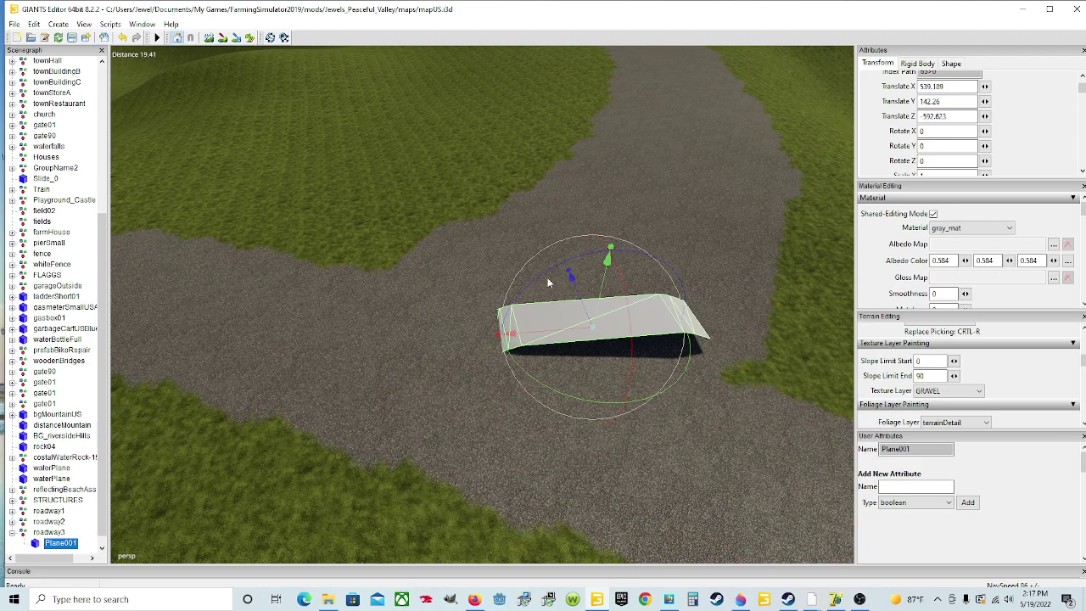
drag(597, 399, 686, 311)
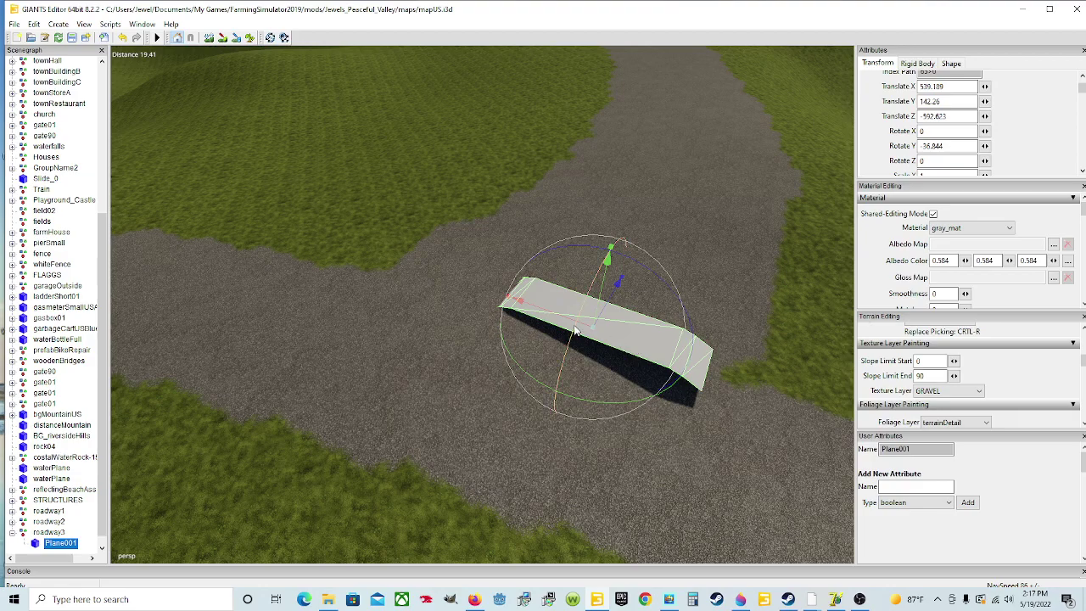
drag(617, 344, 526, 312)
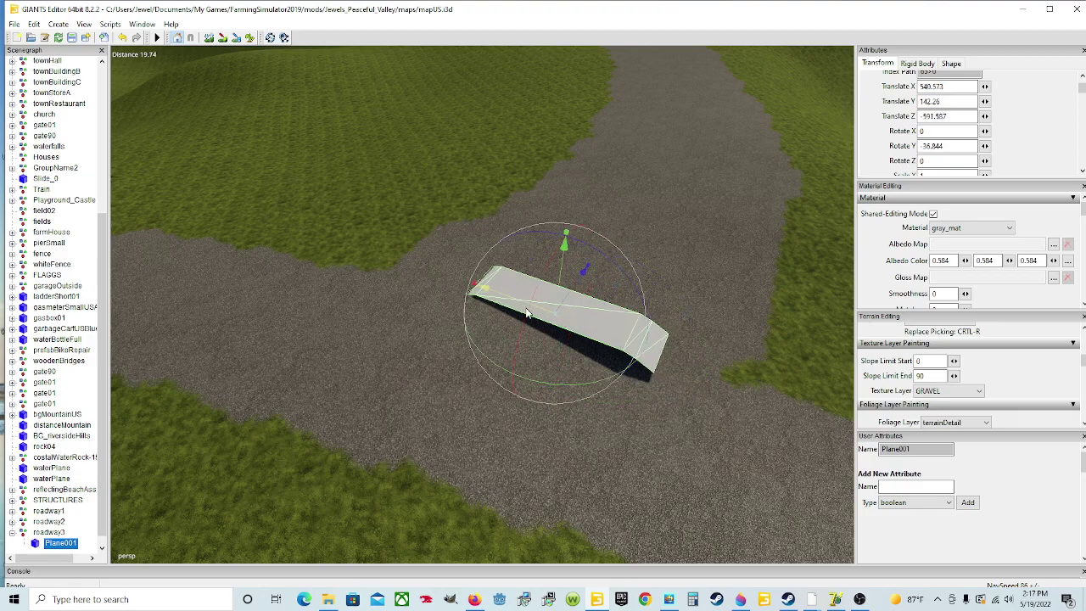
Step: Refine the marker's heading to about -29° around Y and reposition it at about X 540.9, Z -592.0
alt+drag(645, 371, 495, 379)
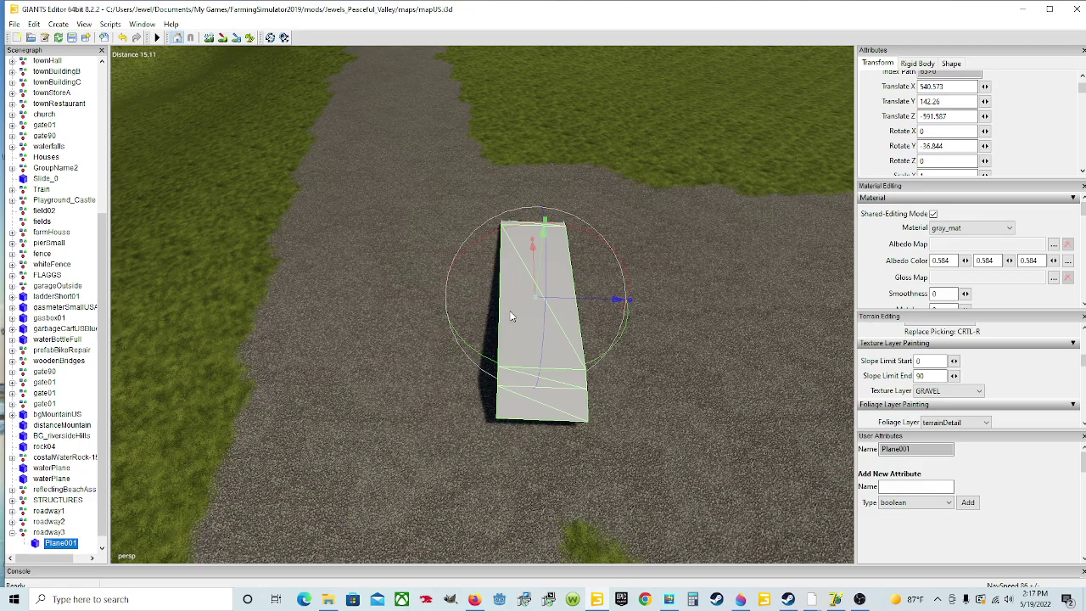
alt+drag(571, 515, 578, 457)
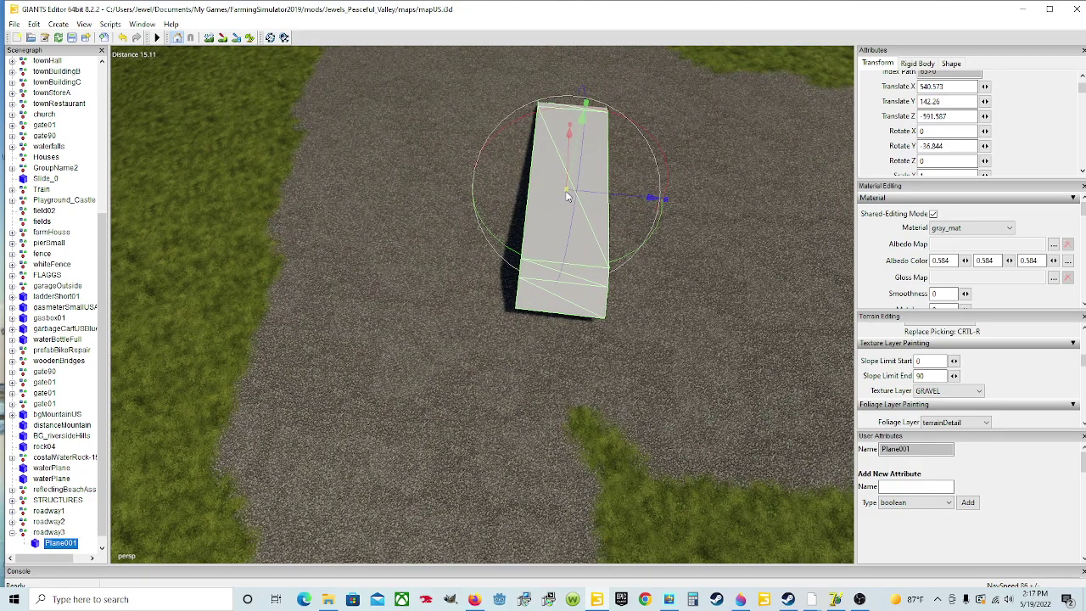
drag(633, 201, 616, 206)
mouse_move(601, 260)
mouse_down()
mouse_move(620, 249)
mouse_move(610, 255)
mouse_up()
alt+drag(631, 313, 631, 283)
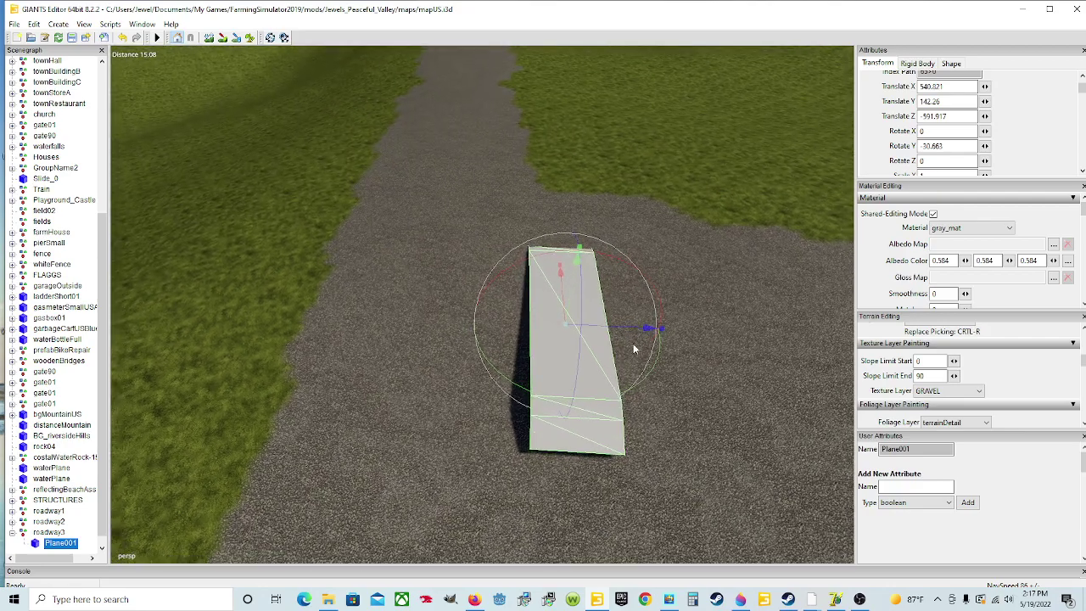
drag(630, 333, 590, 328)
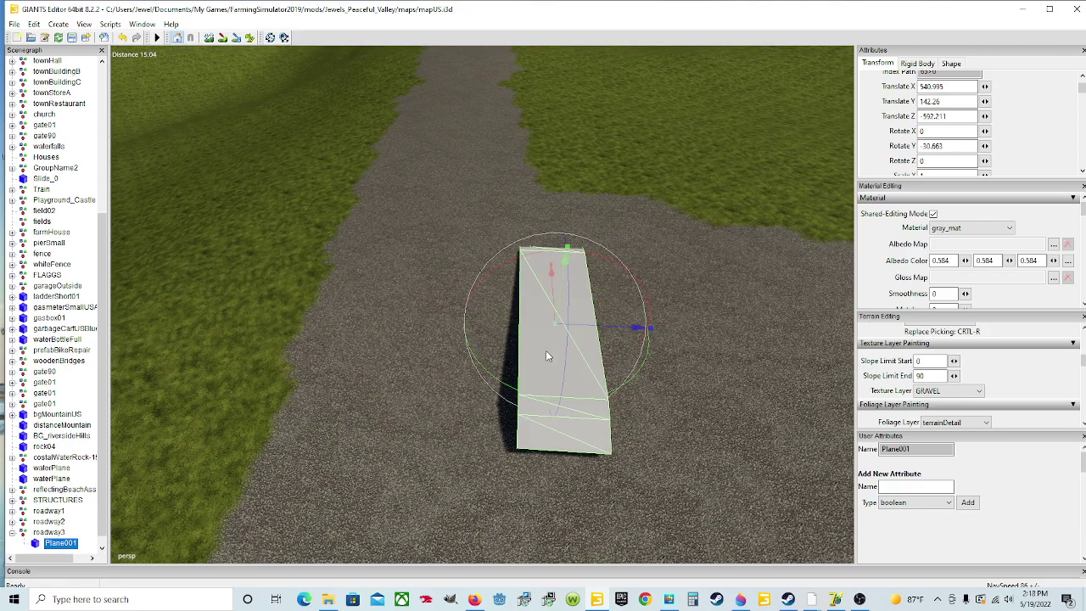
drag(596, 397, 602, 401)
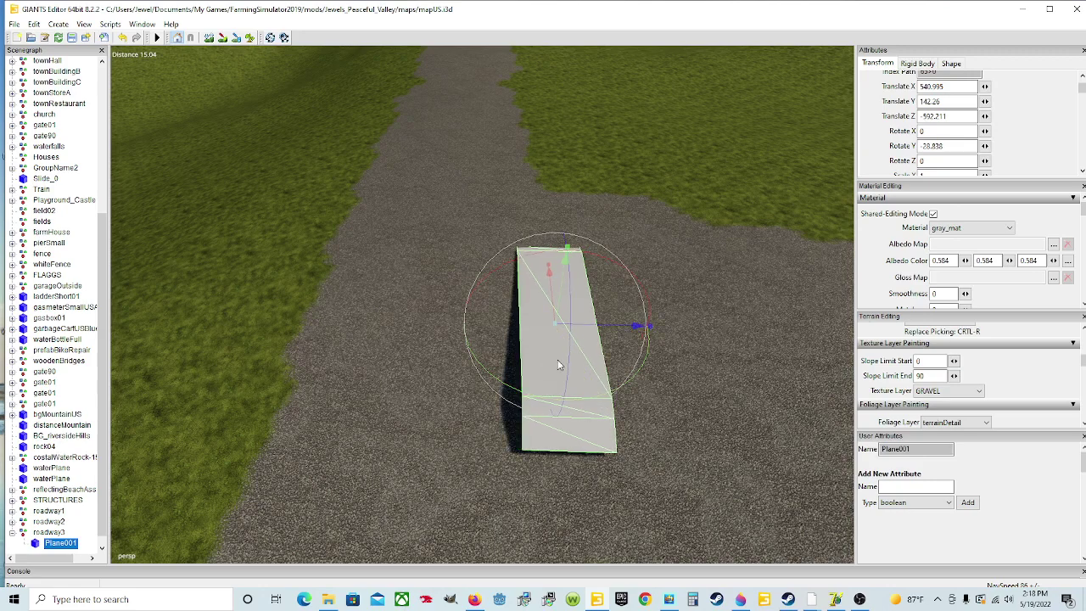
drag(613, 327, 618, 328)
scroll(618, 329, down, 5)
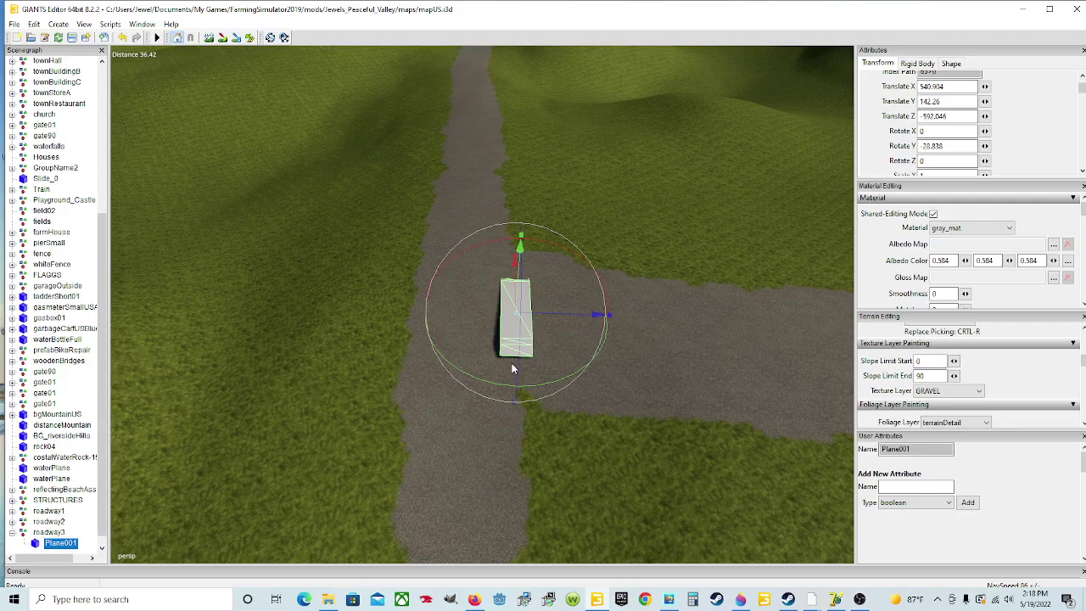
Step: Lower the marker to about Y 142.0 and tilt it to the road slope, about -3° around X and 5.4° around Z
scroll(507, 350, up, 8)
scroll(650, 339, down, 3)
alt+drag(507, 350, 613, 370)
drag(520, 257, 474, 294)
alt+drag(478, 369, 515, 362)
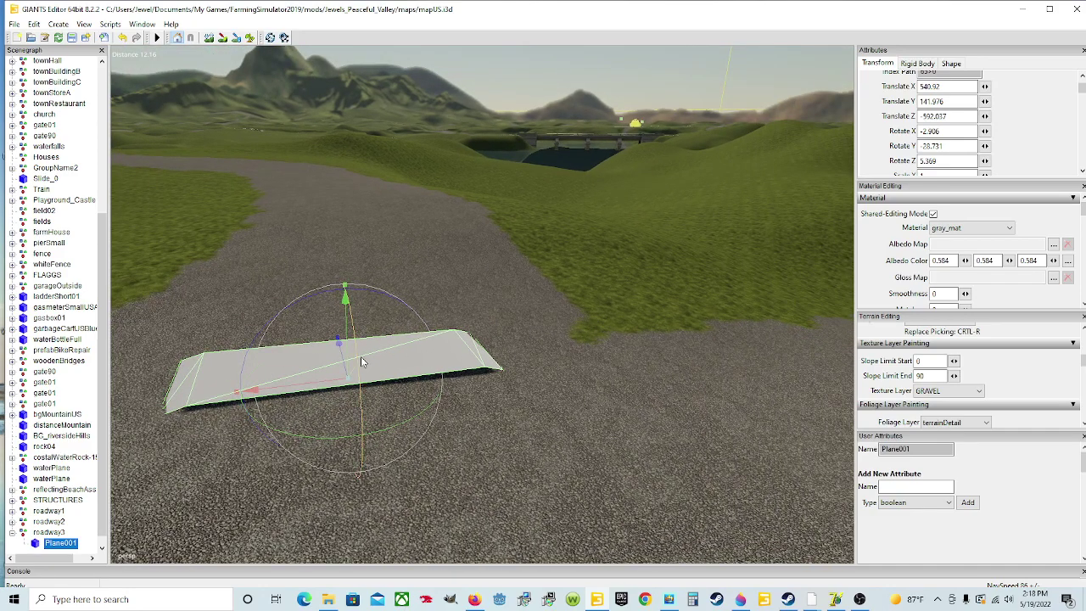
drag(361, 356, 362, 368)
scroll(517, 367, up, 5)
Step: Check the marker's edges against the gravel and tilt it to about -3.9° around X
alt+drag(517, 367, 242, 357)
alt+middle_drag(241, 357, 471, 344)
scroll(444, 336, down, 5)
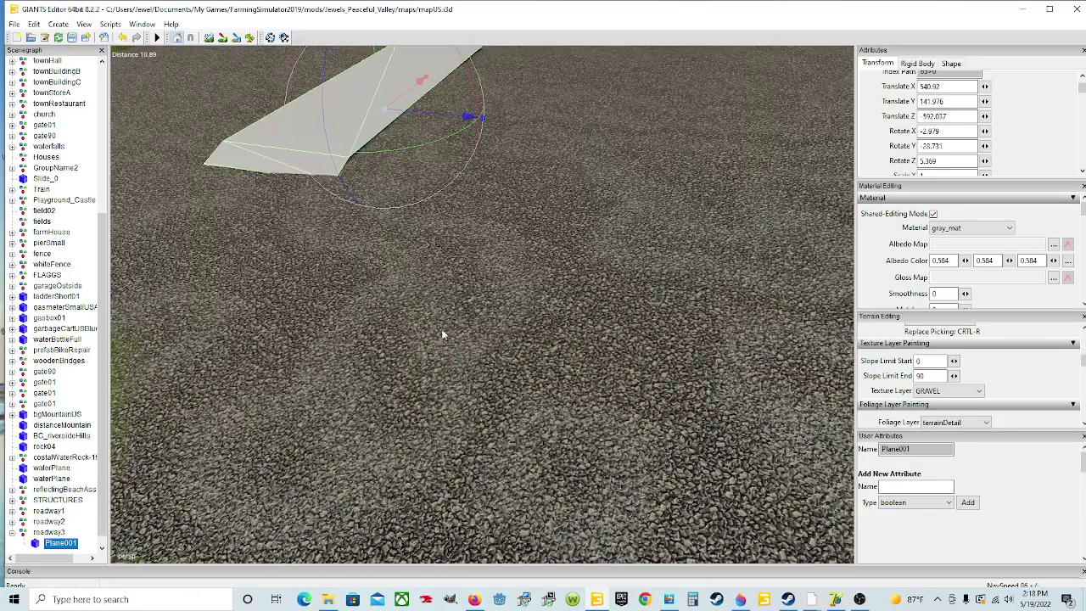
alt+drag(444, 332, 526, 260)
alt+middle_drag(526, 260, 543, 240)
alt+drag(543, 239, 327, 296)
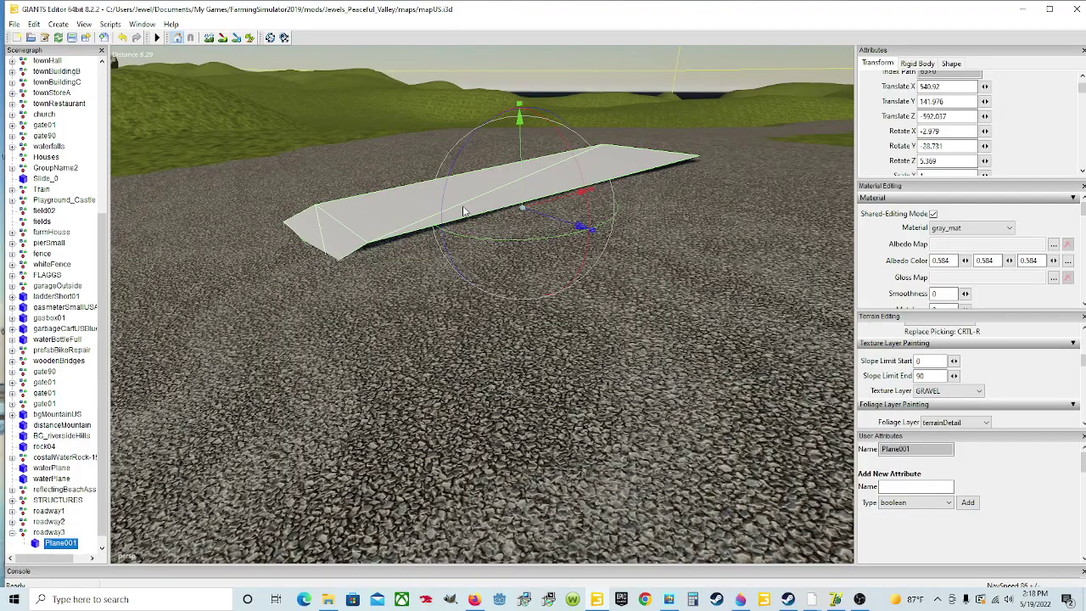
drag(574, 159, 573, 158)
scroll(571, 177, down, 5)
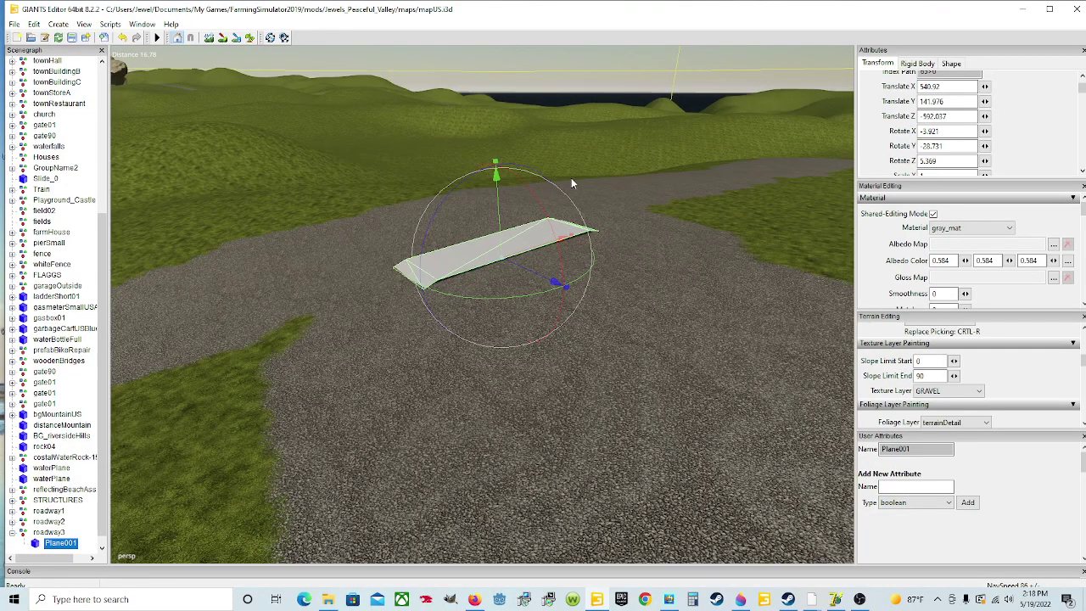
Step: Slide the marker across the road to about X 539.4, Z -592.9
alt+drag(524, 241, 752, 297)
scroll(472, 225, up, 5)
scroll(752, 297, down, 8)
alt+drag(573, 325, 663, 294)
scroll(547, 331, up, 3)
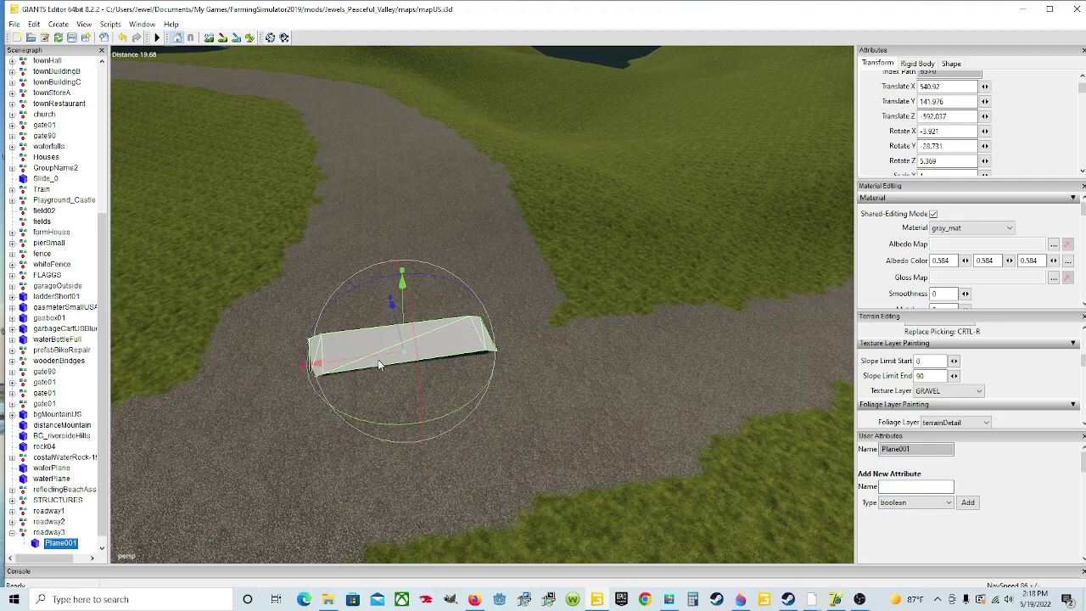
drag(355, 362, 390, 363)
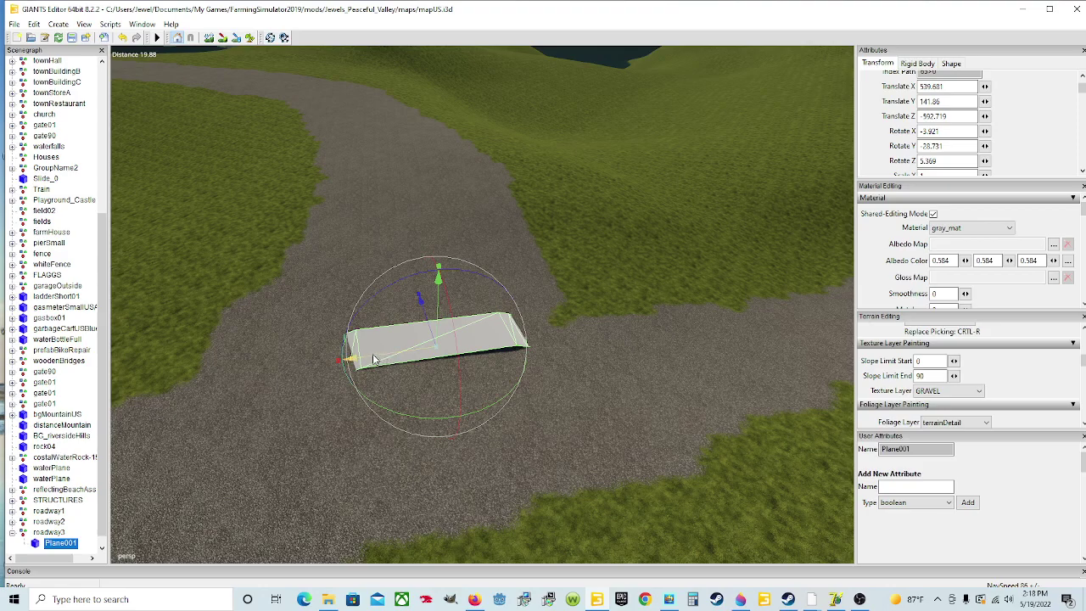
drag(371, 354, 436, 316)
Step: Tilt the marker to about -4.4° around X and 6.4° around Z so it lies along the road surface
scroll(483, 401, up, 4)
scroll(459, 371, down, 2)
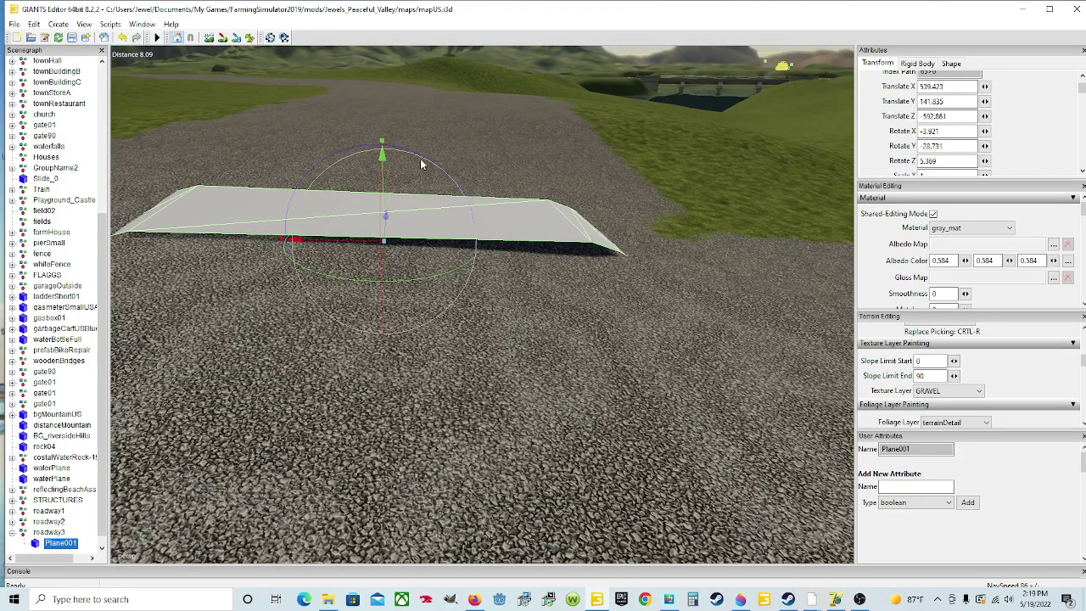
drag(420, 159, 419, 166)
scroll(489, 287, down, 3)
alt+drag(489, 286, 482, 279)
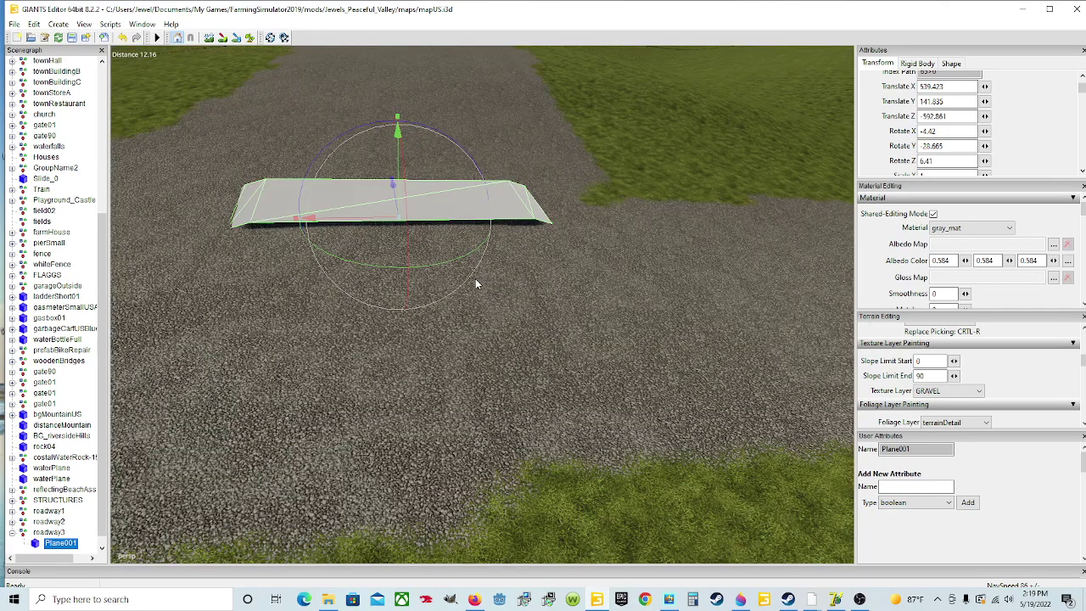
Step: Duplicate the marker and move the copy farther along the road to about X 535.7, Z -586.3
key(ctrl+d)
drag(395, 201, 405, 30)
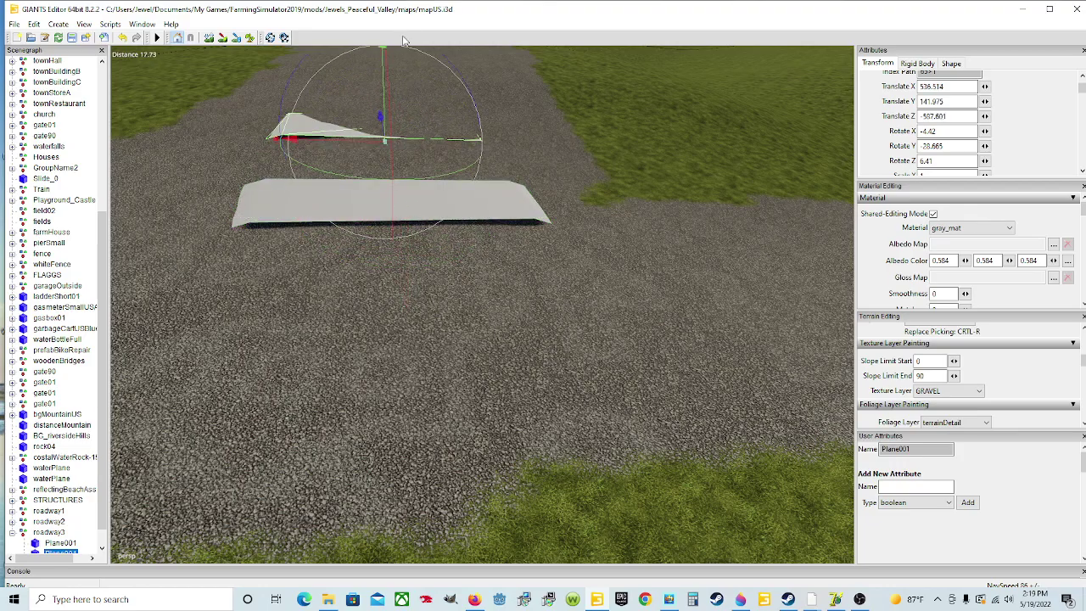
alt+drag(401, 292, 527, 246)
scroll(394, 211, up, 3)
alt+drag(487, 287, 579, 286)
scroll(446, 293, up, 3)
scroll(441, 260, up, 2)
scroll(579, 286, down, 2)
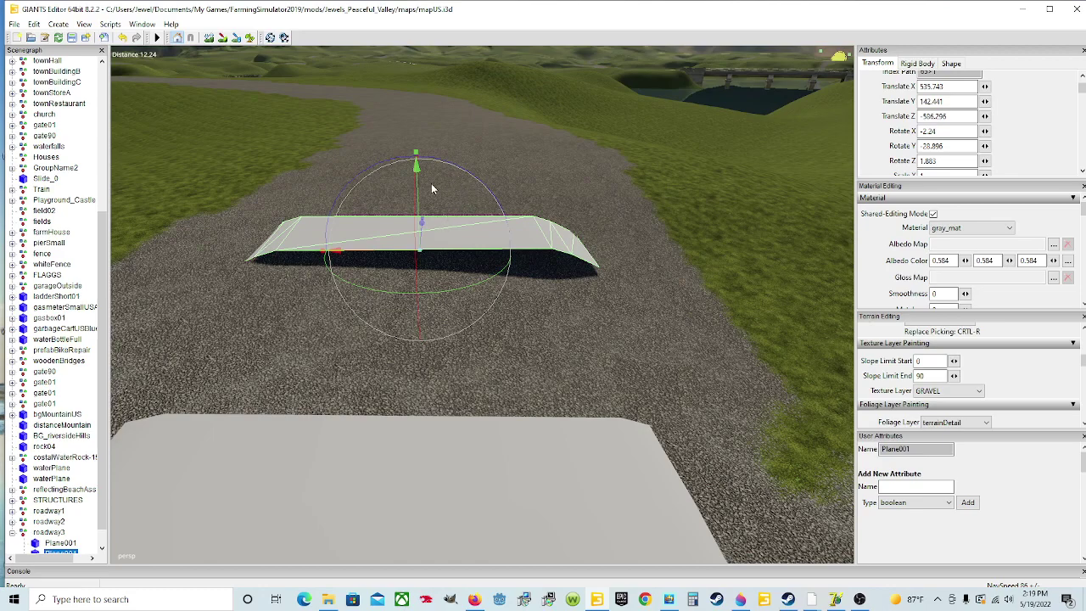
Step: Turn the second marker to about -5.9° X, -31.7° Y and 4.3° Z, and position it at about X 535.2, Z -586.6
drag(461, 176, 419, 263)
mouse_move(421, 207)
mouse_down()
mouse_move(422, 219)
mouse_move(424, 208)
mouse_up()
drag(377, 257, 384, 264)
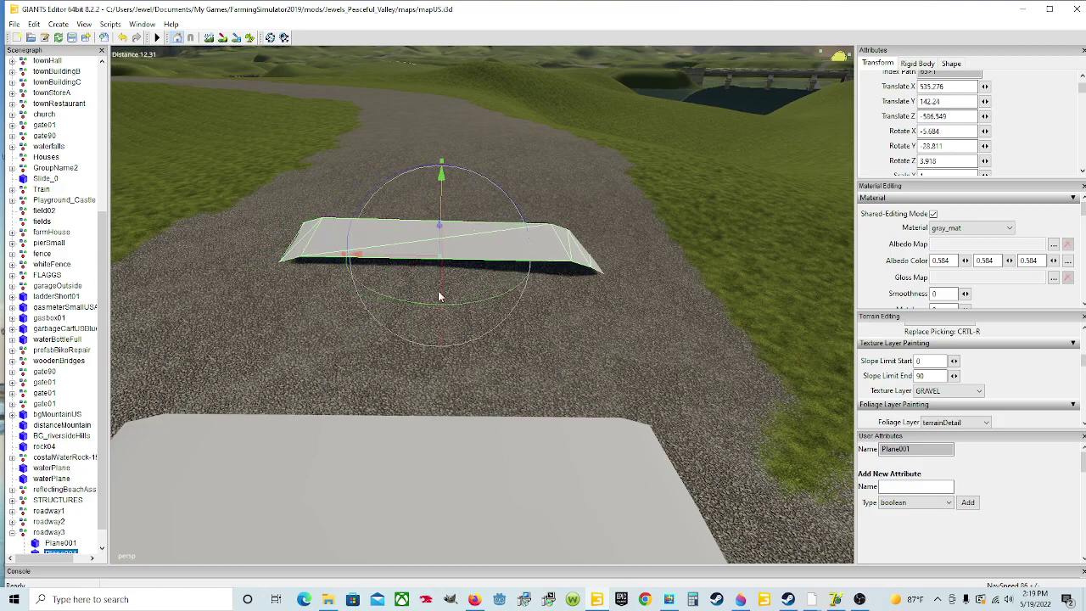
drag(473, 298, 470, 303)
scroll(470, 303, down, 5)
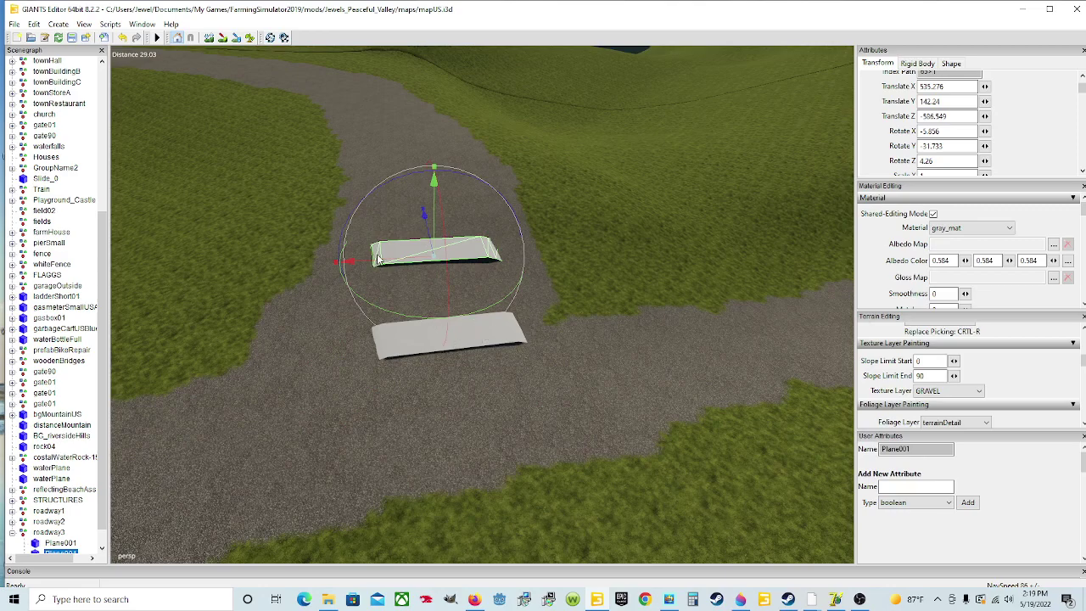
drag(377, 264, 376, 262)
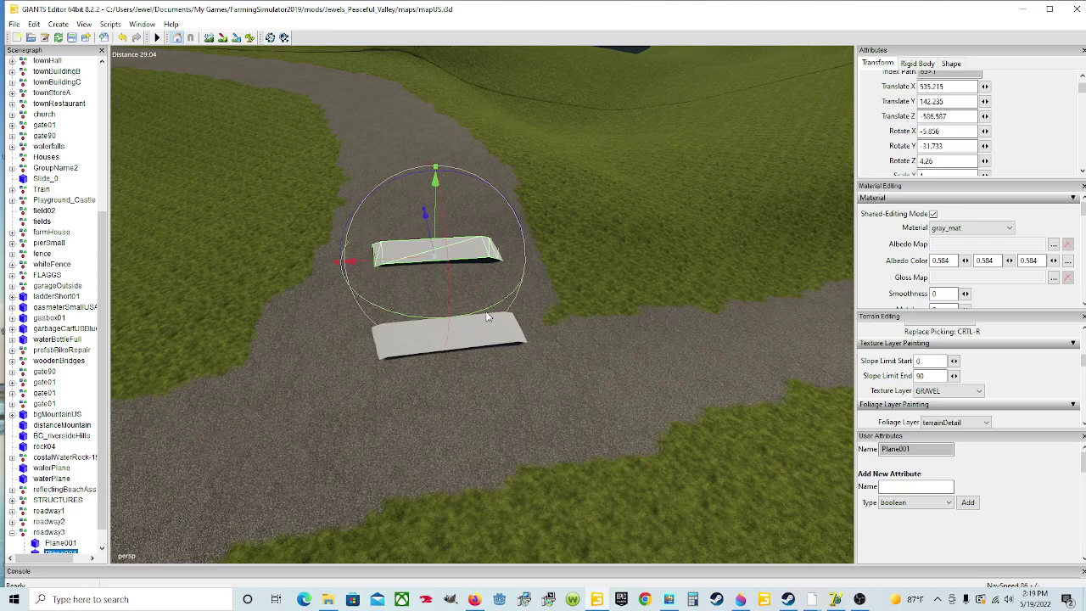
Step: Lower the second marker slightly to about Y 142.2 and tilt it to about -6.5° around X and 5.5° around Z
scroll(480, 270, up, 5)
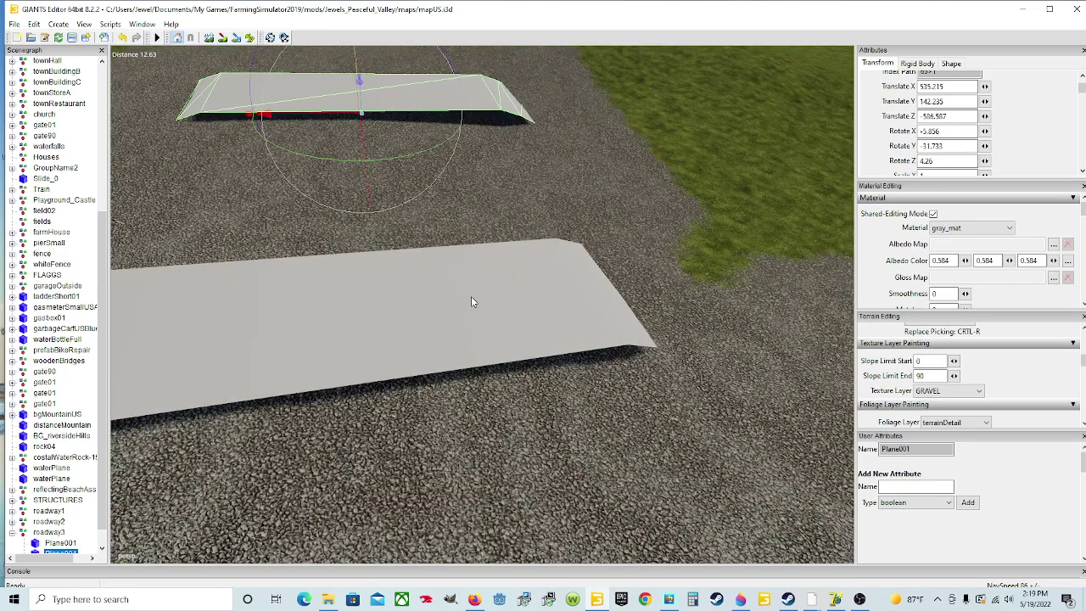
middle_drag(471, 296, 457, 212)
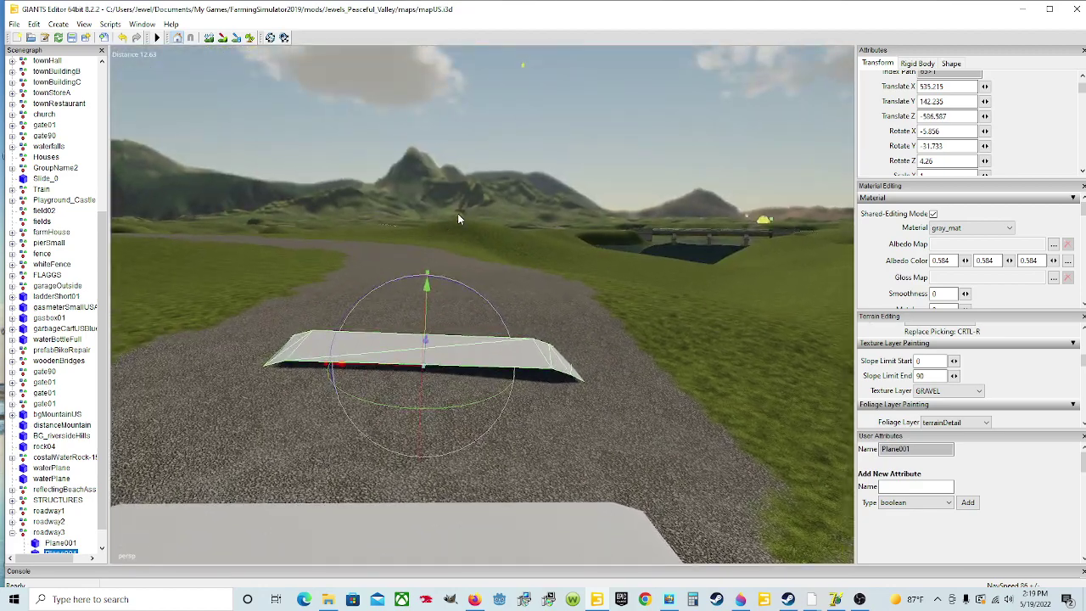
drag(446, 281, 429, 306)
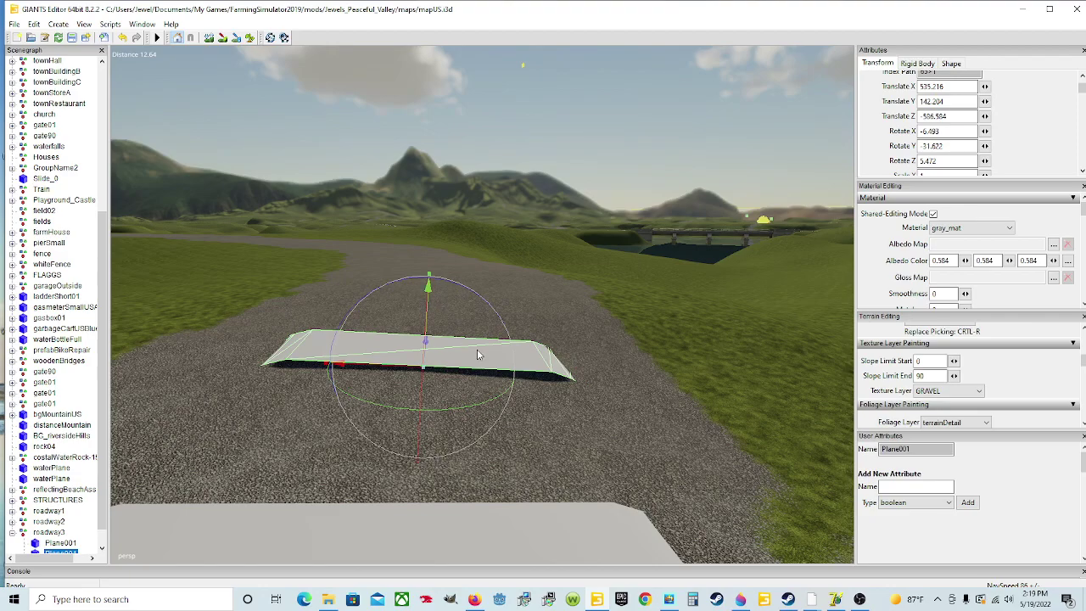
Step: Duplicate the second marker to about X 530, Z -578.2 along the road, and turn the second marker to about -37° around Y
middle_drag(529, 383, 333, 391)
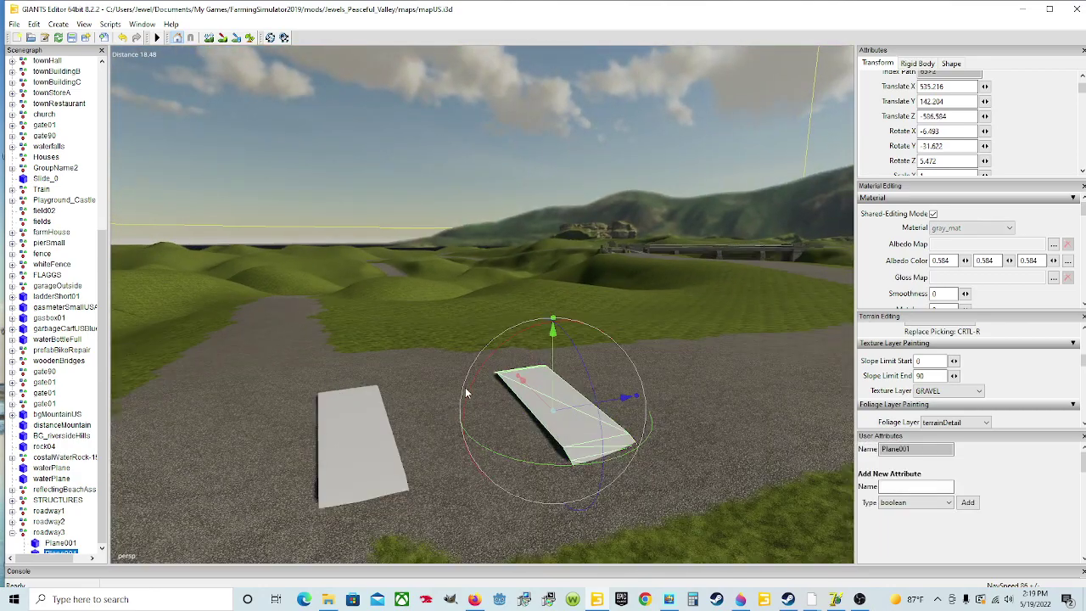
key(ctrl+d)
drag(587, 407, 809, 368)
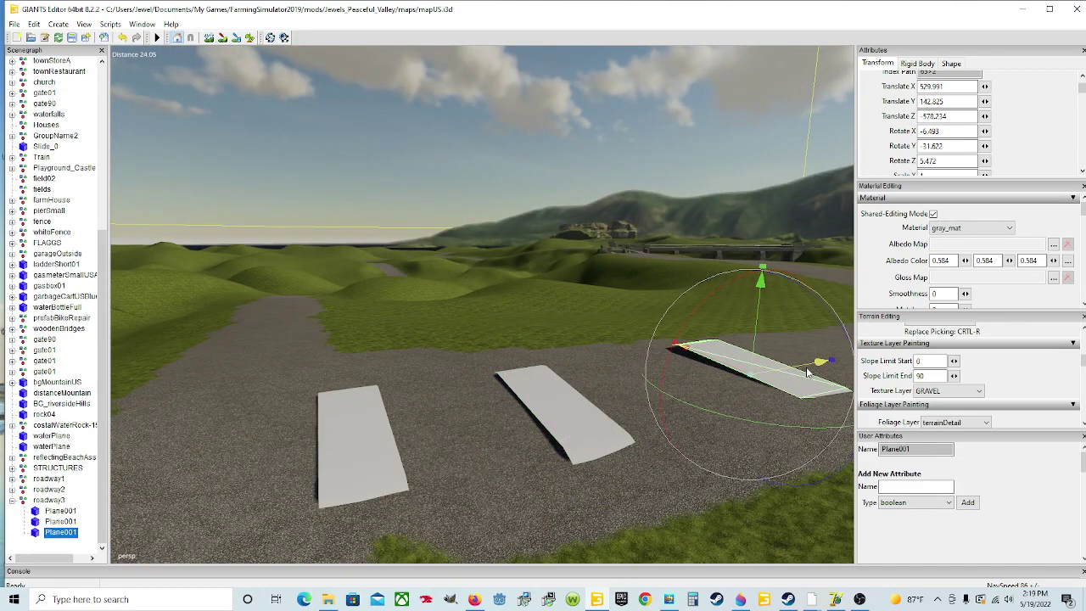
click(604, 438)
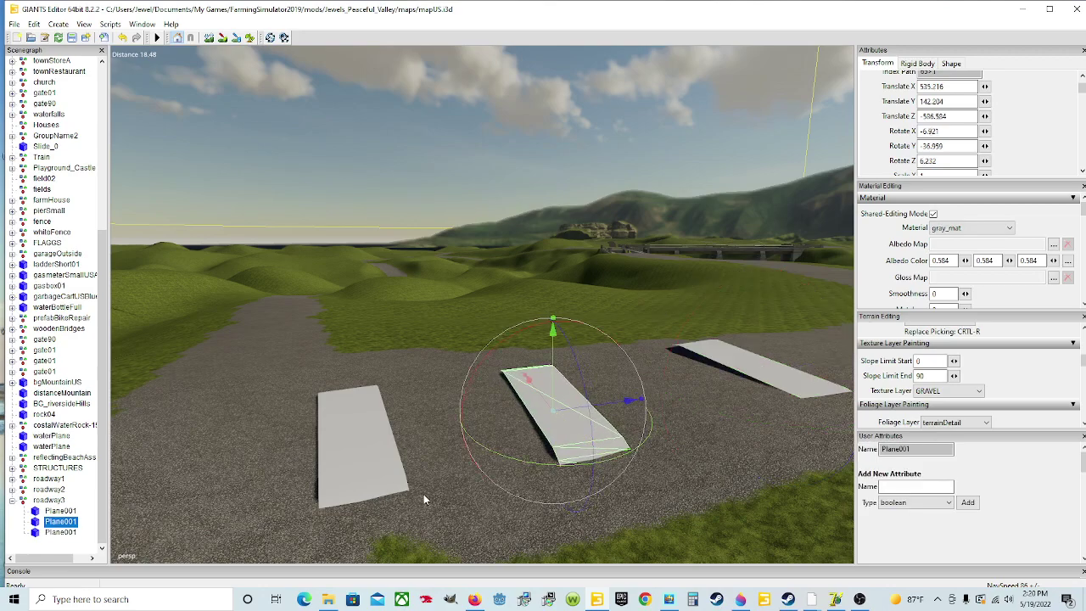
Step: Lower the third marker to about Y 142.8 and tilt it to about -4.7° around X and 2.1° around Z
click(741, 368)
alt+drag(738, 389, 706, 452)
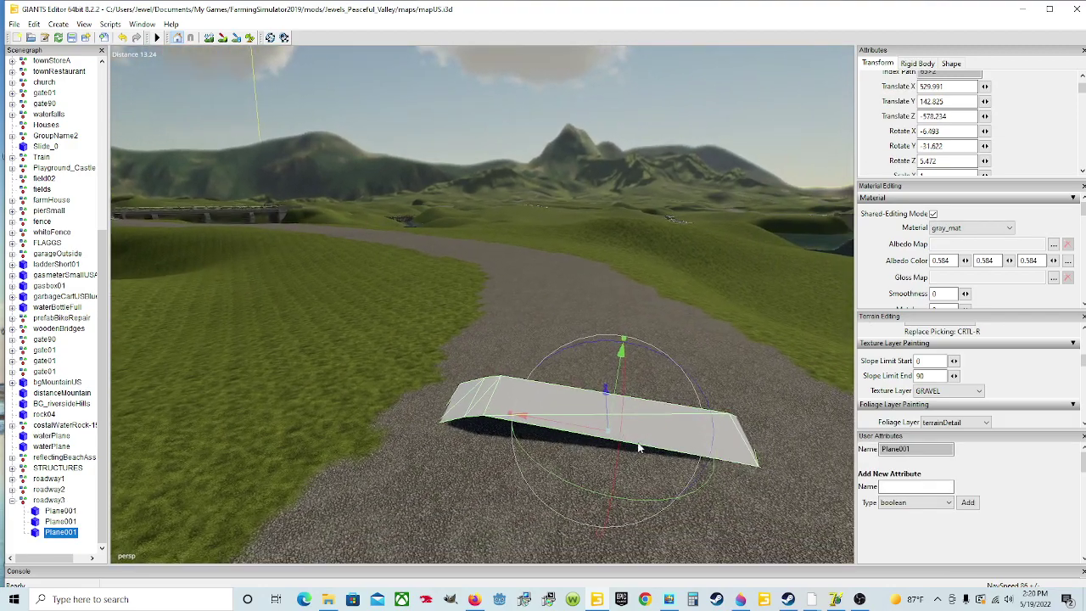
drag(613, 341, 614, 378)
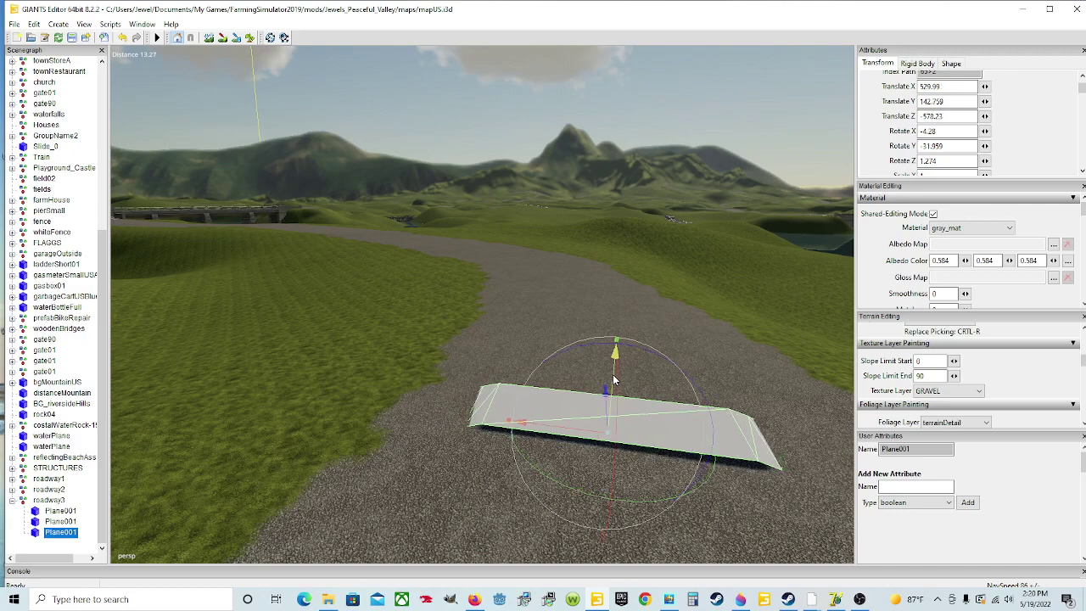
drag(666, 367, 666, 366)
Step: Move the third marker along the road to about X 526.9, Z -574.8
drag(582, 428, 614, 433)
scroll(489, 408, down, 5)
alt+drag(487, 407, 532, 343)
scroll(554, 444, down, 4)
alt+drag(597, 373, 236, 375)
scroll(657, 391, up, 2)
scroll(658, 390, up, 5)
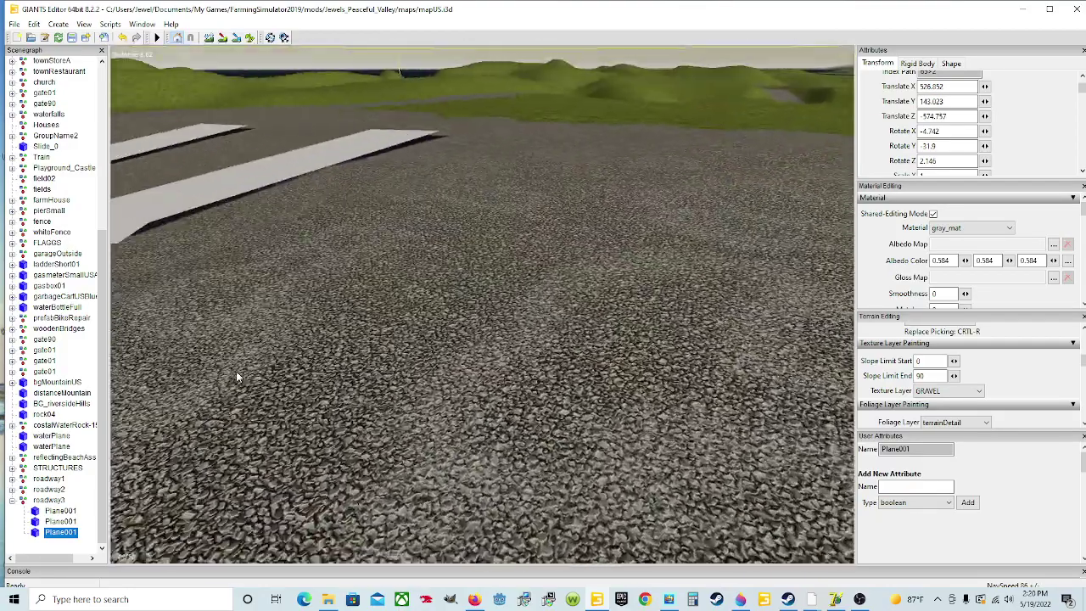
scroll(236, 375, down, 3)
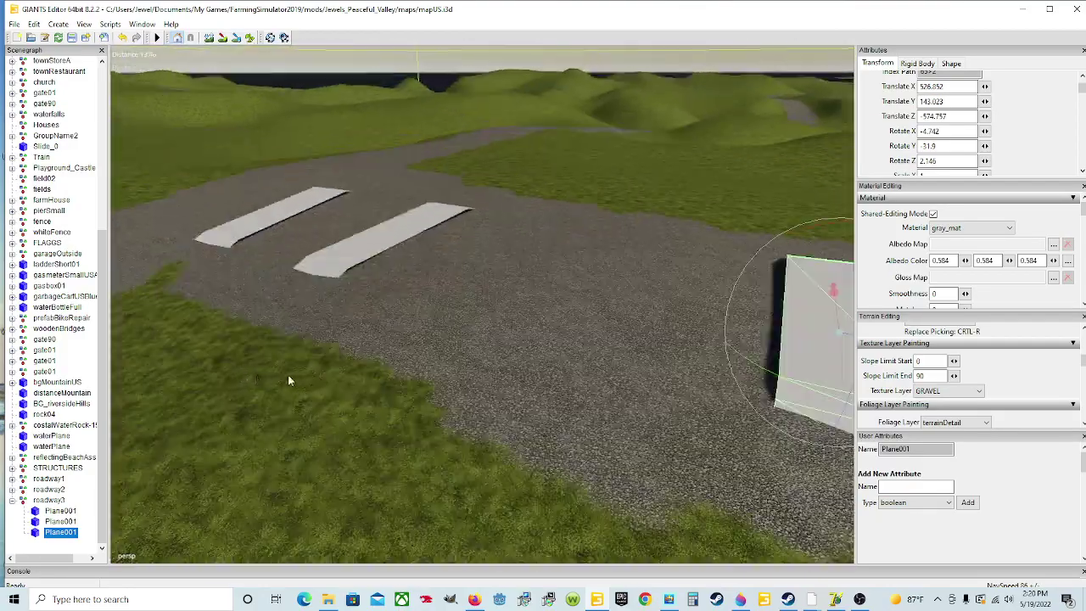
alt+drag(427, 393, 573, 343)
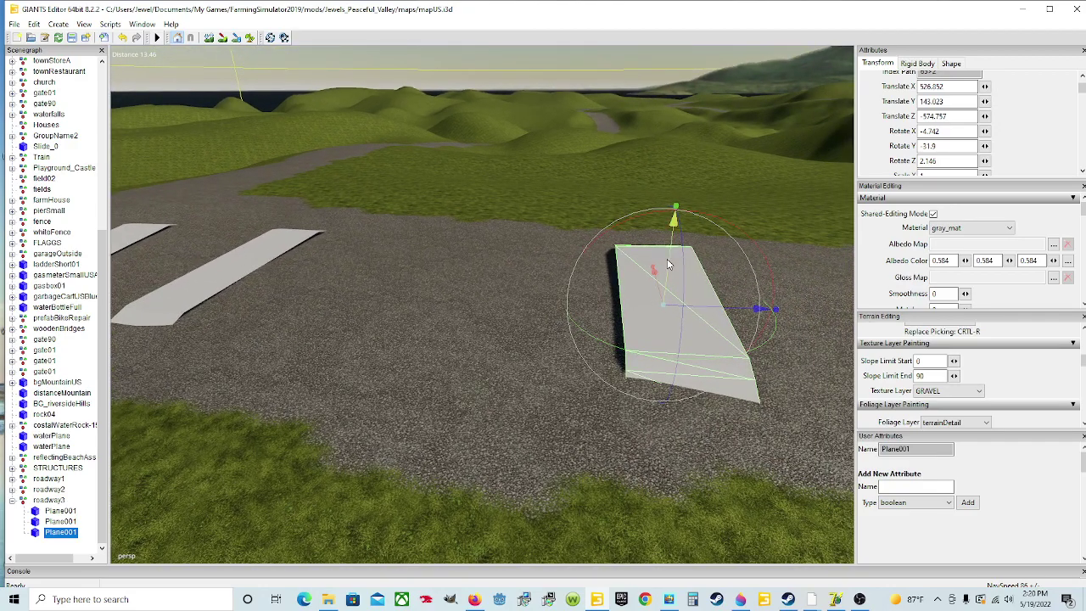
Step: Lower the third marker to about Y 142.9 and tilt it to about 1.1° around Z
drag(670, 258, 920, 306)
scroll(627, 290, up, 3)
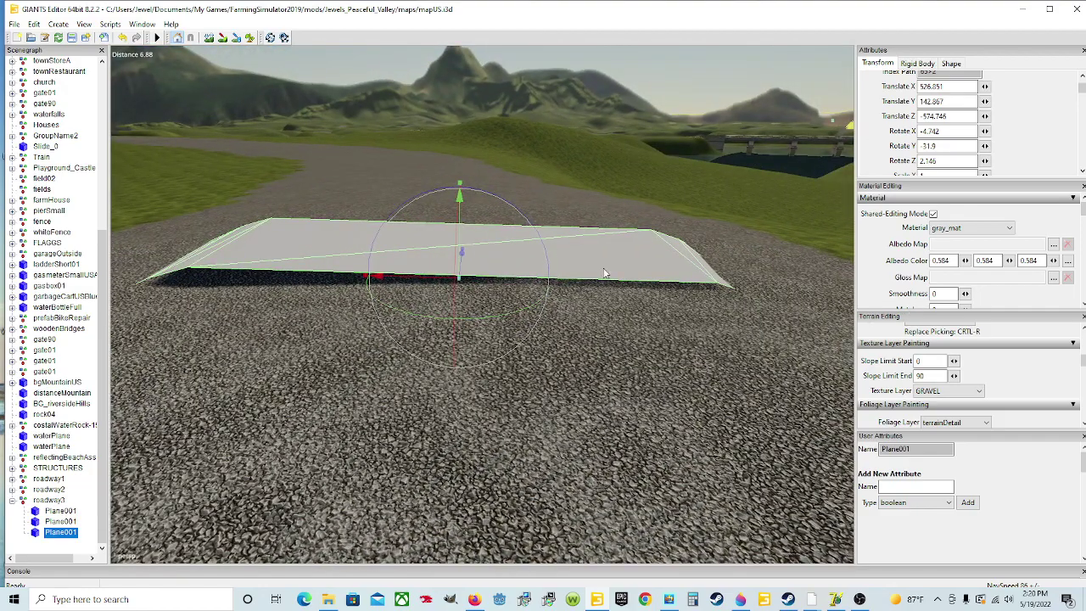
drag(516, 212, 516, 210)
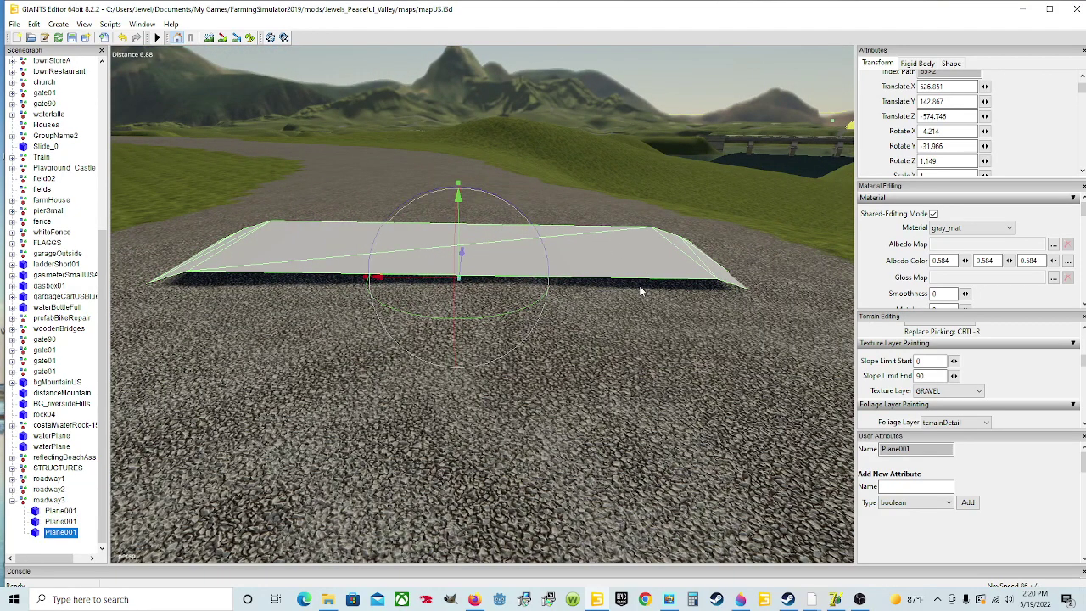
alt+drag(639, 287, 632, 249)
alt+drag(611, 349, 292, 354)
scroll(604, 333, up, 3)
alt+drag(488, 358, 379, 362)
Step: Tilt the third marker to about -2.8° around X and turn it to about -26.5° around Y
drag(429, 239, 438, 275)
scroll(399, 232, up, 3)
scroll(438, 275, down, 3)
alt+drag(502, 286, 509, 296)
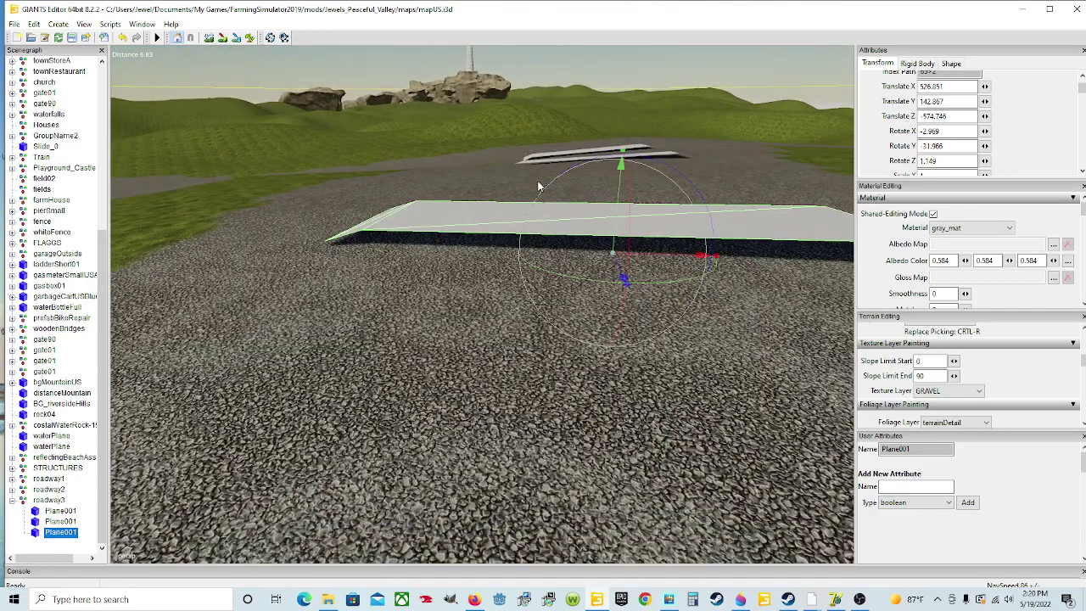
alt+drag(508, 198, 544, 212)
scroll(545, 212, down, 3)
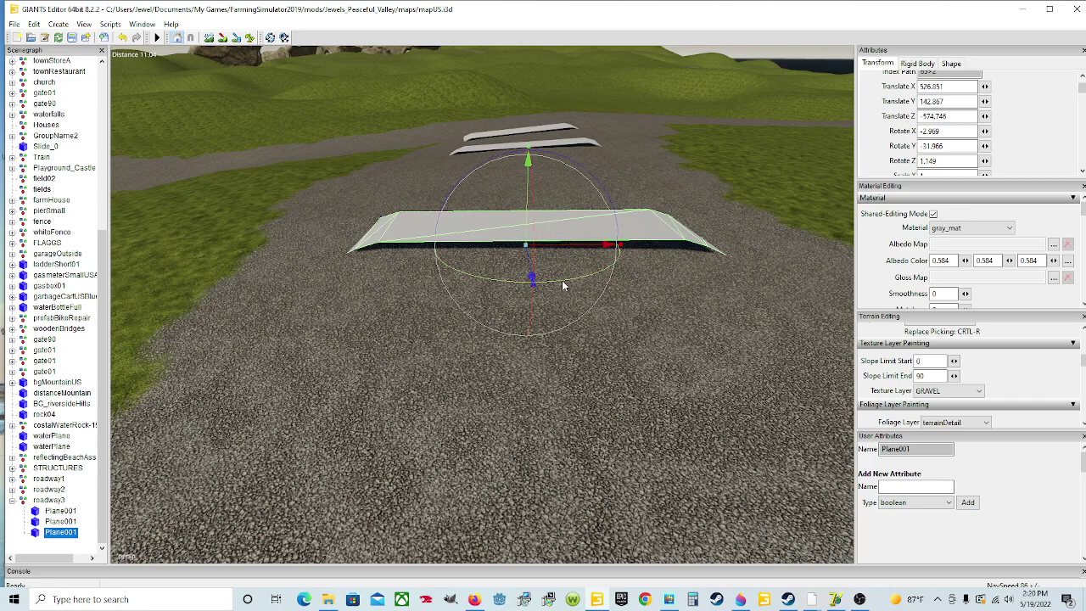
drag(565, 284, 596, 338)
scroll(592, 324, down, 4)
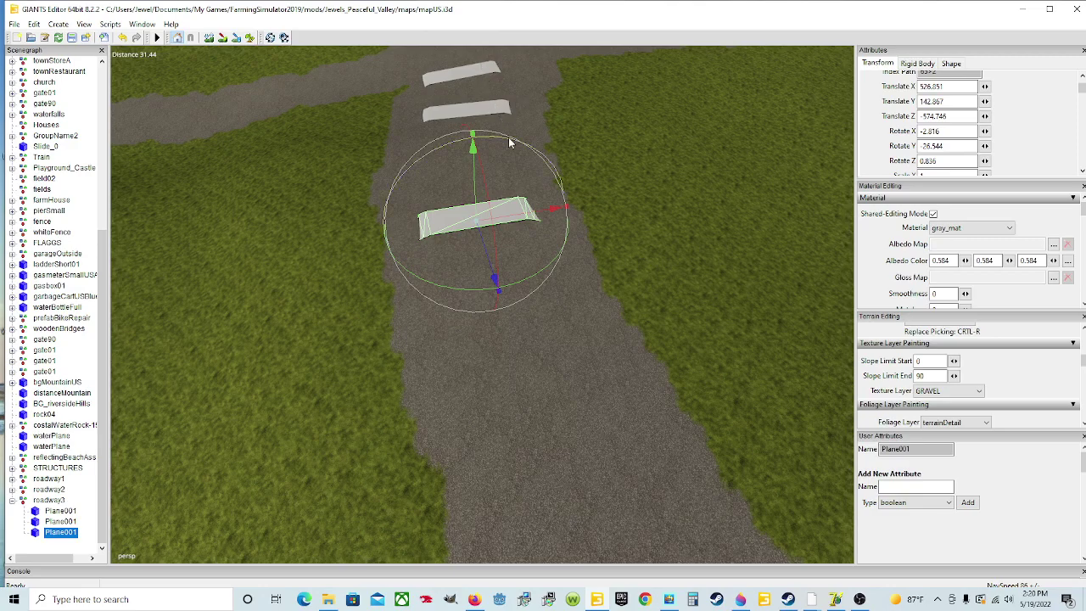
Step: Turn the second marker to about -32.9° around Y and tilt it to about -8.3° around X
click(472, 108)
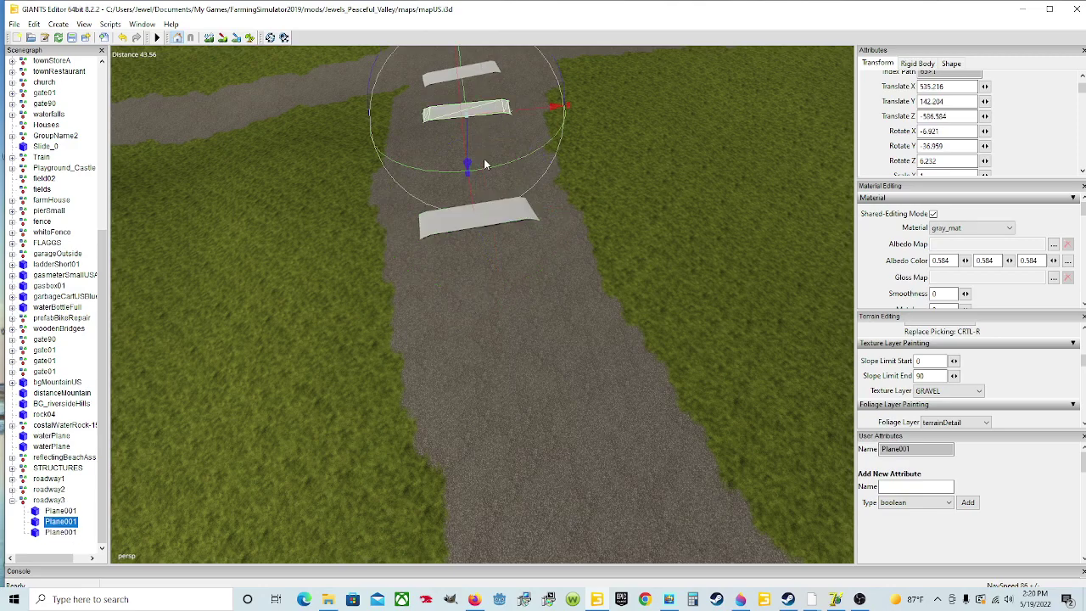
drag(486, 167, 546, 111)
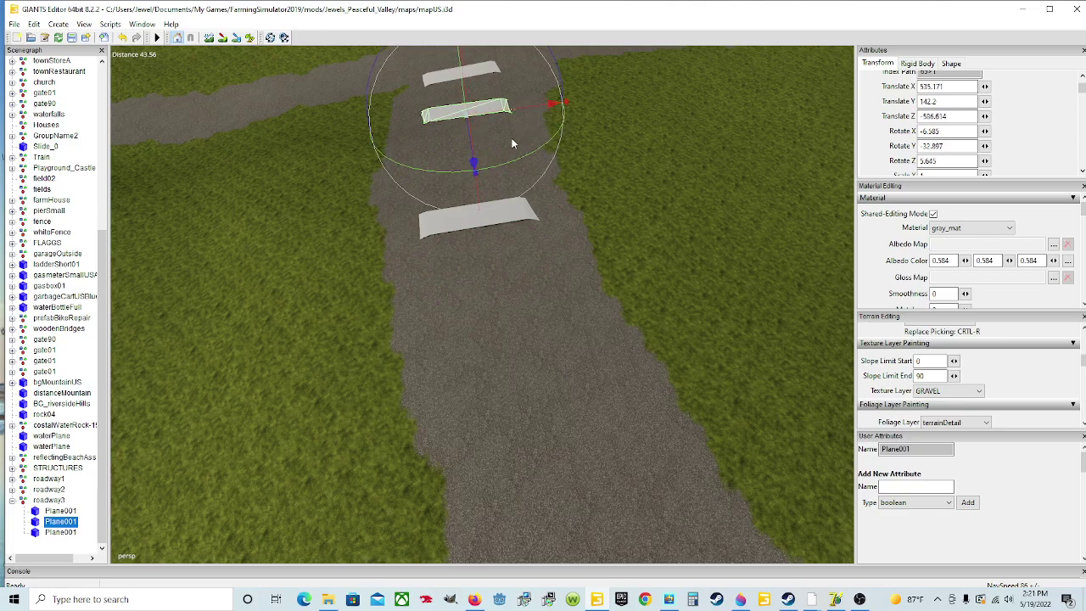
alt+drag(502, 188, 460, 162)
scroll(461, 162, up, 3)
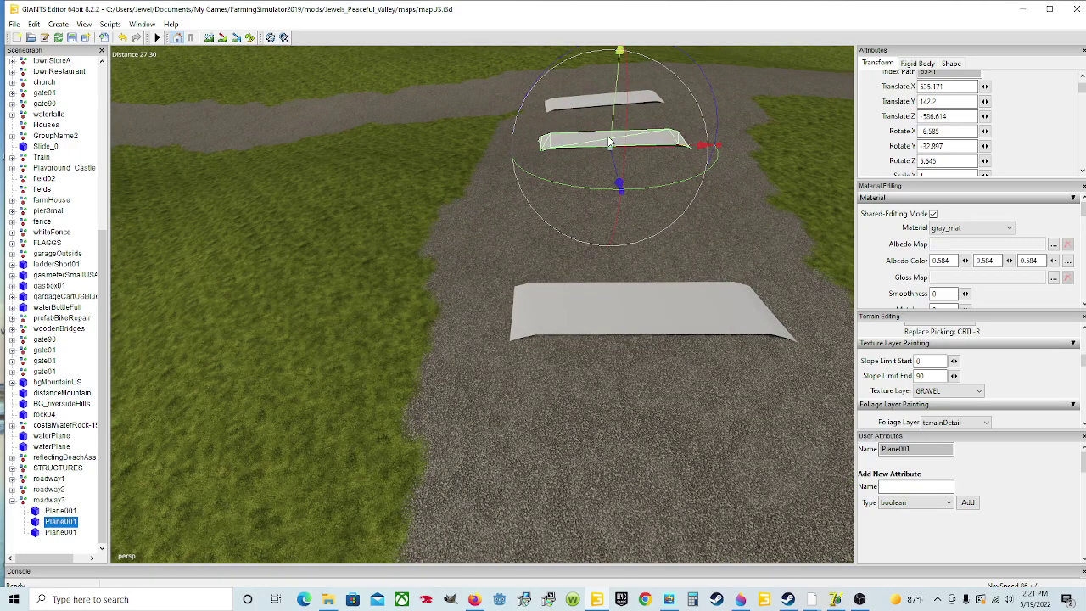
drag(628, 144, 629, 141)
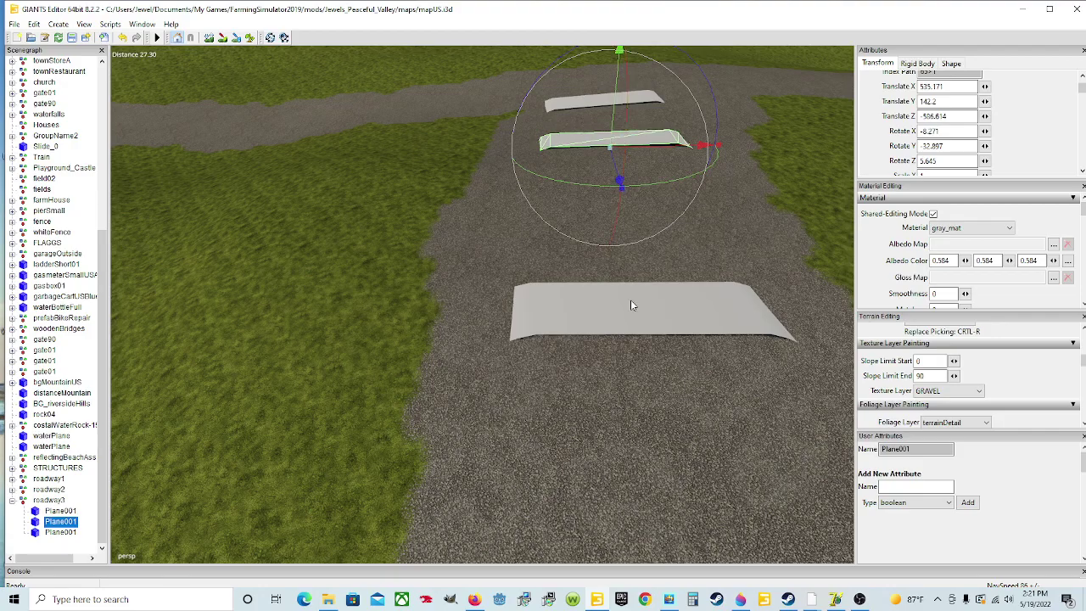
Step: Duplicate the third marker and move the copy along the road to about X 519.2, Z -559.5
scroll(544, 315, up, 5)
alt+drag(543, 315, 585, 276)
scroll(585, 275, down, 5)
scroll(586, 275, down, 3)
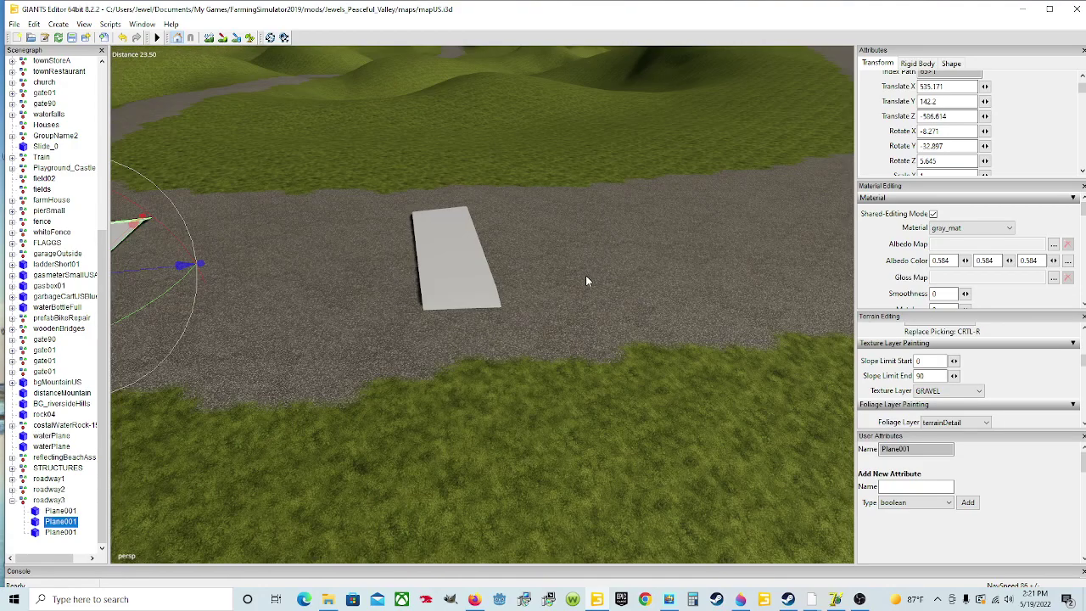
click(459, 274)
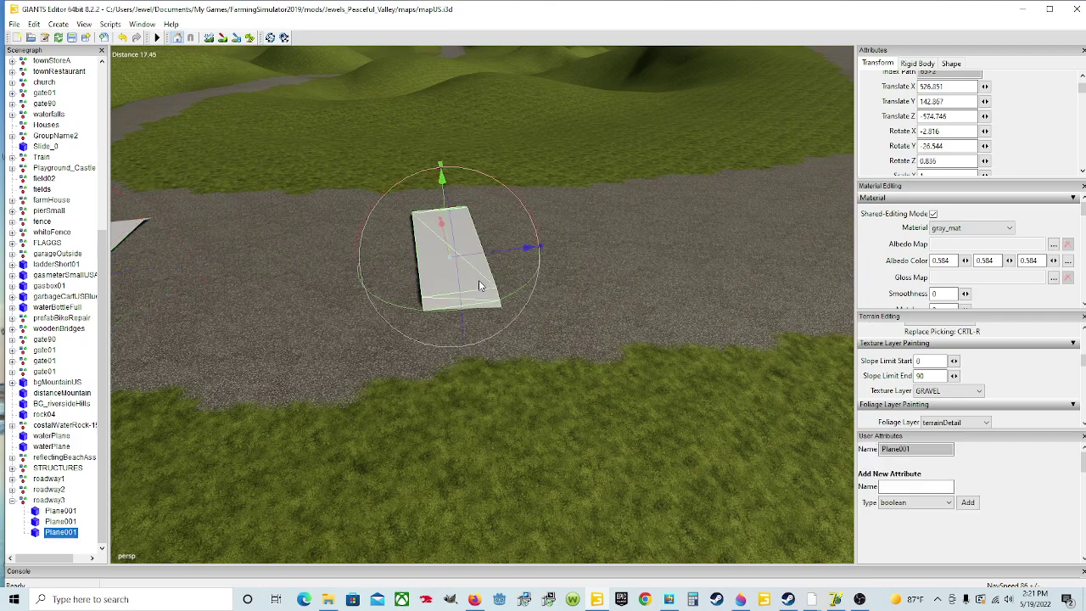
key(ctrl+d)
drag(499, 252, 912, 252)
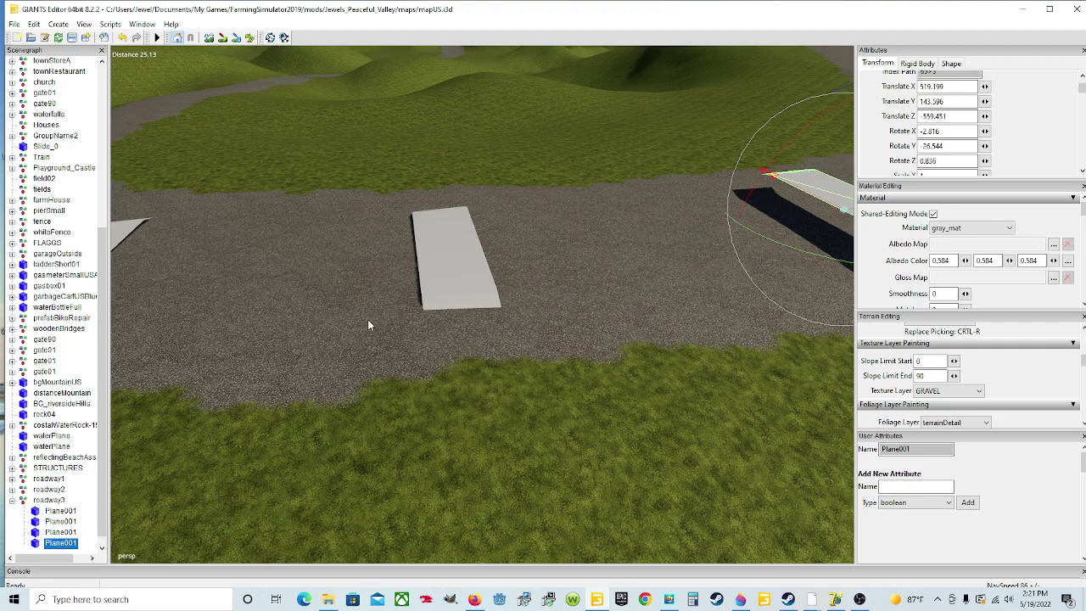
Step: Lower the fourth marker to about Y 142.5 and tilt it to about -2.2° around X and 2.1° around Z
alt+drag(485, 358, 161, 374)
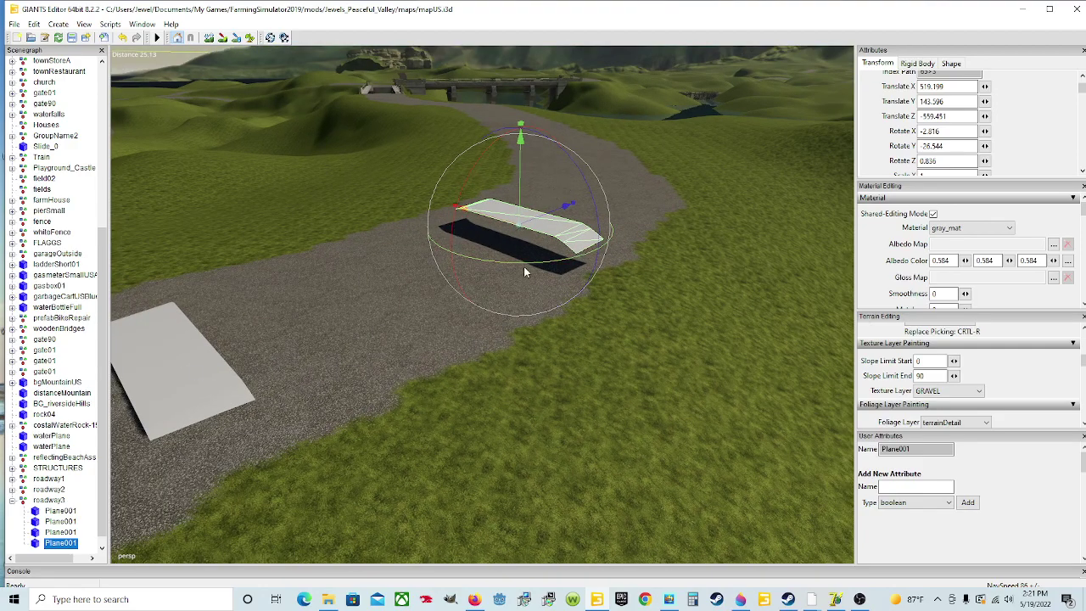
drag(521, 204, 520, 223)
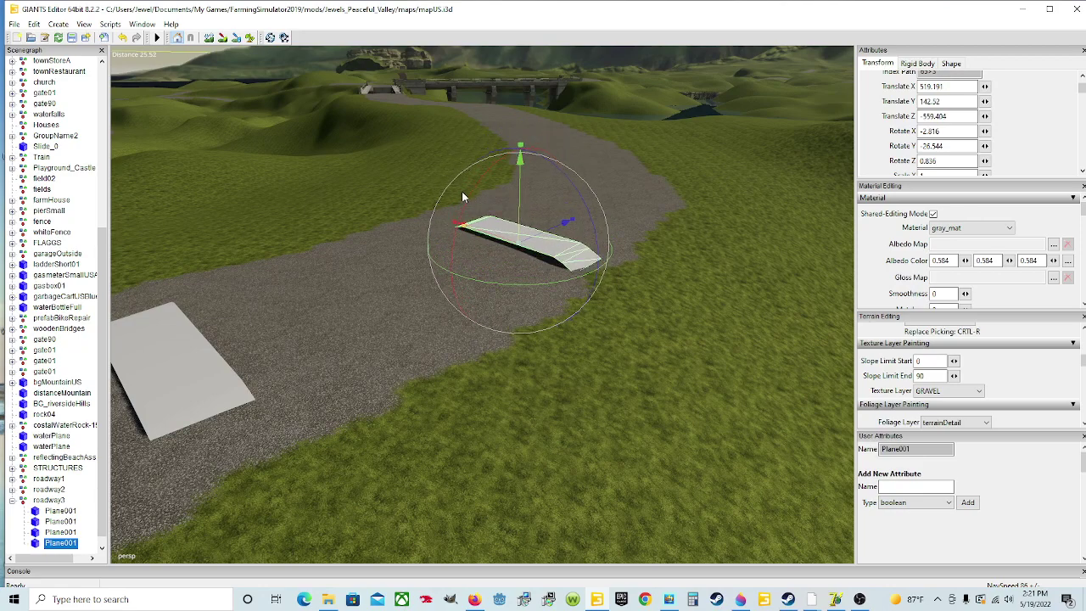
drag(470, 194, 523, 182)
alt+drag(530, 227, 208, 286)
scroll(548, 283, down, 3)
scroll(555, 239, up, 5)
scroll(208, 286, down, 6)
alt+drag(274, 286, 571, 358)
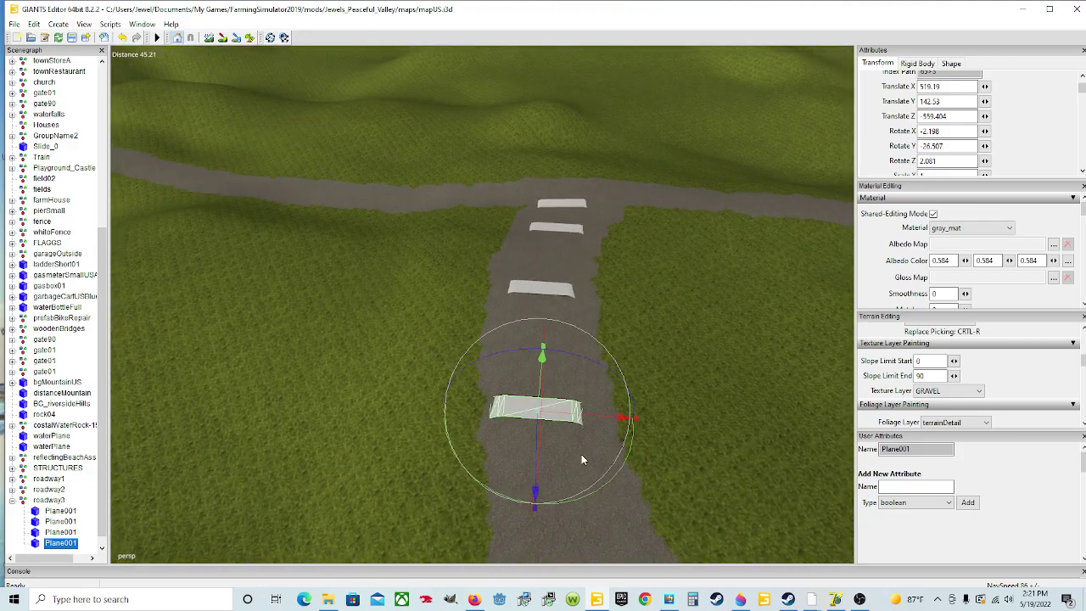
Step: Turn the fourth marker to about -20.9° around Y and position it at about X 519.7, Z -559.2
drag(600, 498, 600, 458)
drag(602, 413, 609, 413)
drag(604, 486, 605, 484)
scroll(507, 480, up, 4)
scroll(504, 476, up, 4)
alt+drag(511, 479, 739, 473)
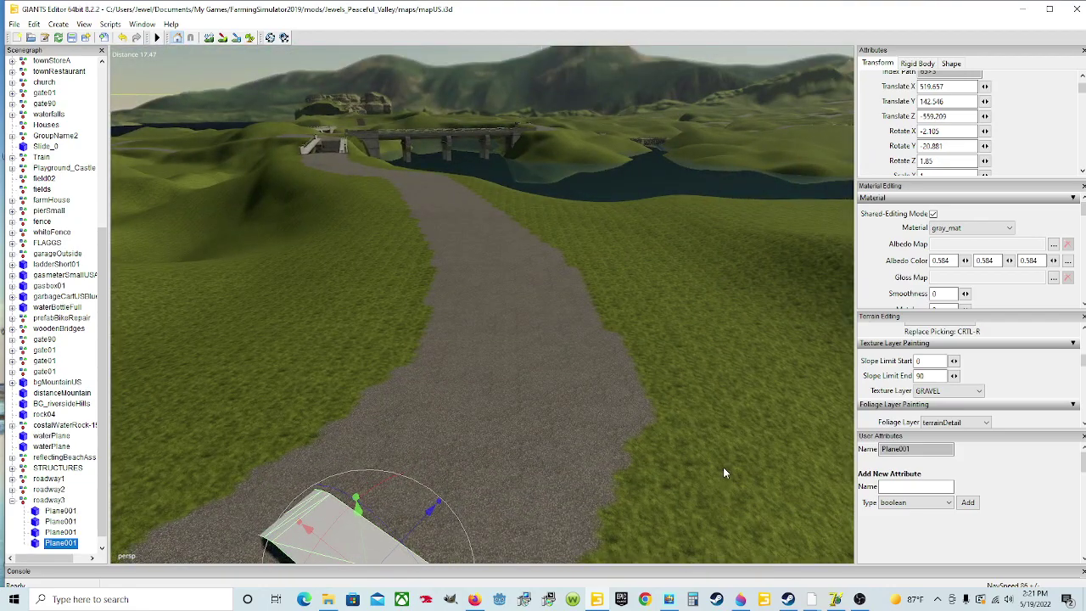
Step: Duplicate the fourth marker to about X 515.6, Z -546.4 and turn the copy to about -1.2° around Y
key(ctrl+d)
alt+drag(645, 425, 622, 440)
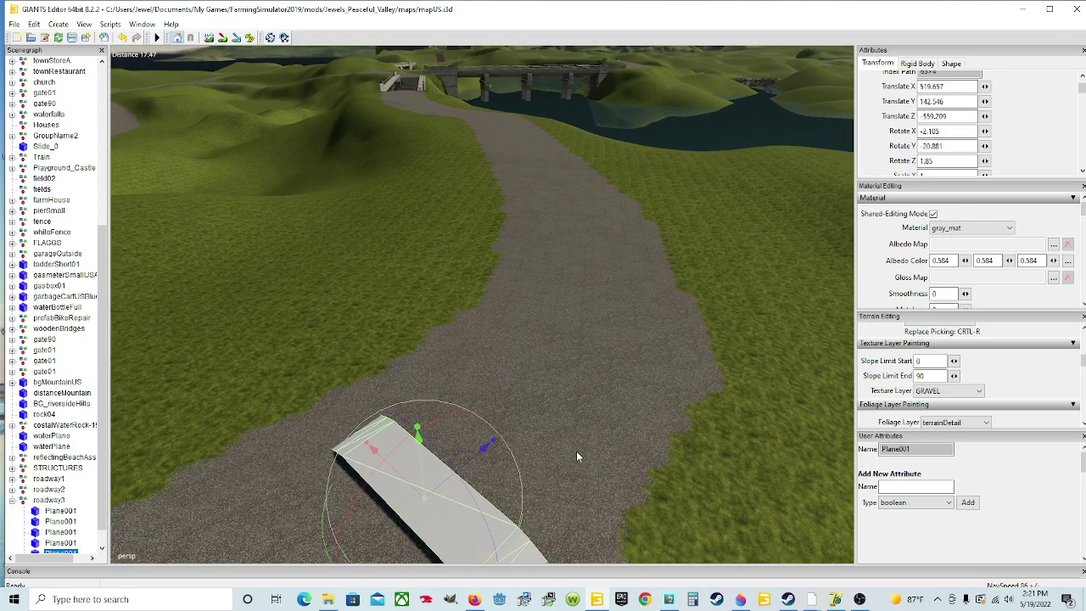
alt+drag(576, 456, 392, 473)
key(f)
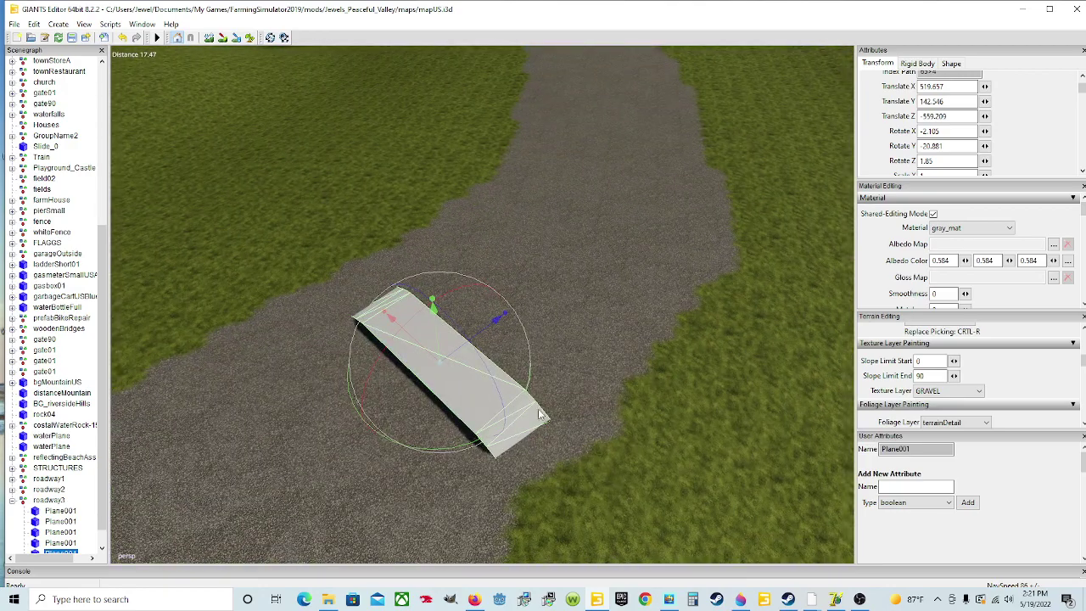
drag(483, 334, 602, 199)
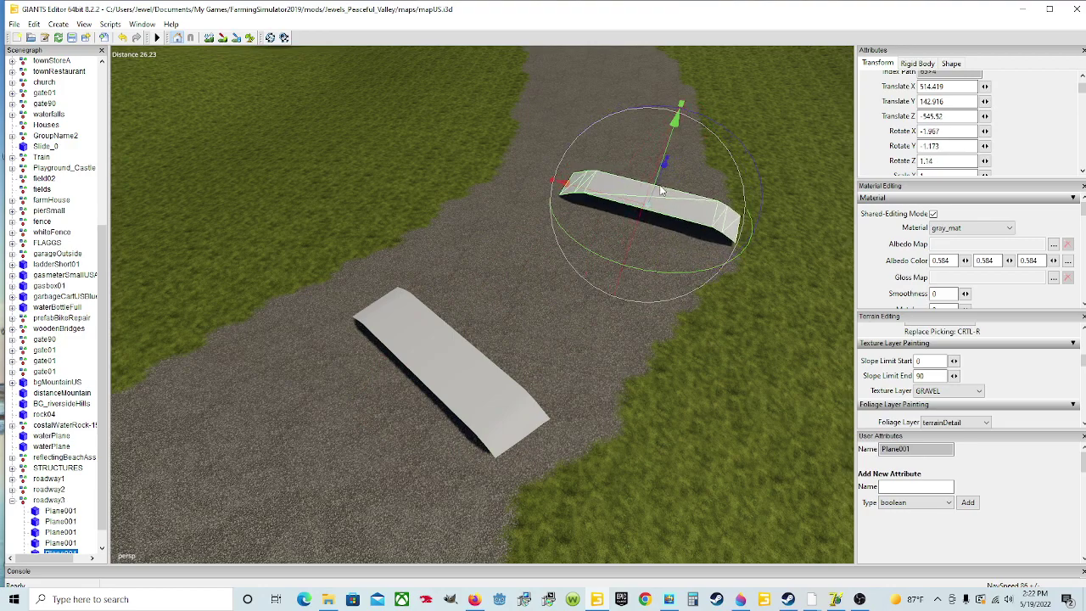
drag(659, 190, 582, 208)
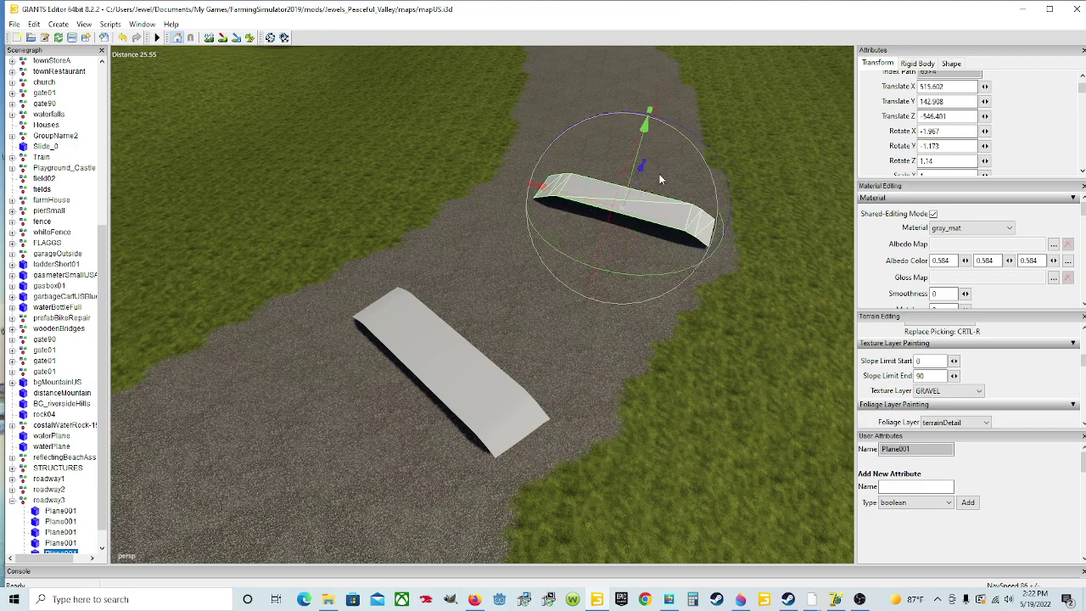
Step: Lower the fifth marker to about Y 142.5 and tilt it to about 1.3° around Z
drag(639, 166, 634, 170)
drag(700, 144, 701, 151)
drag(637, 166, 683, 220)
scroll(683, 220, up, 5)
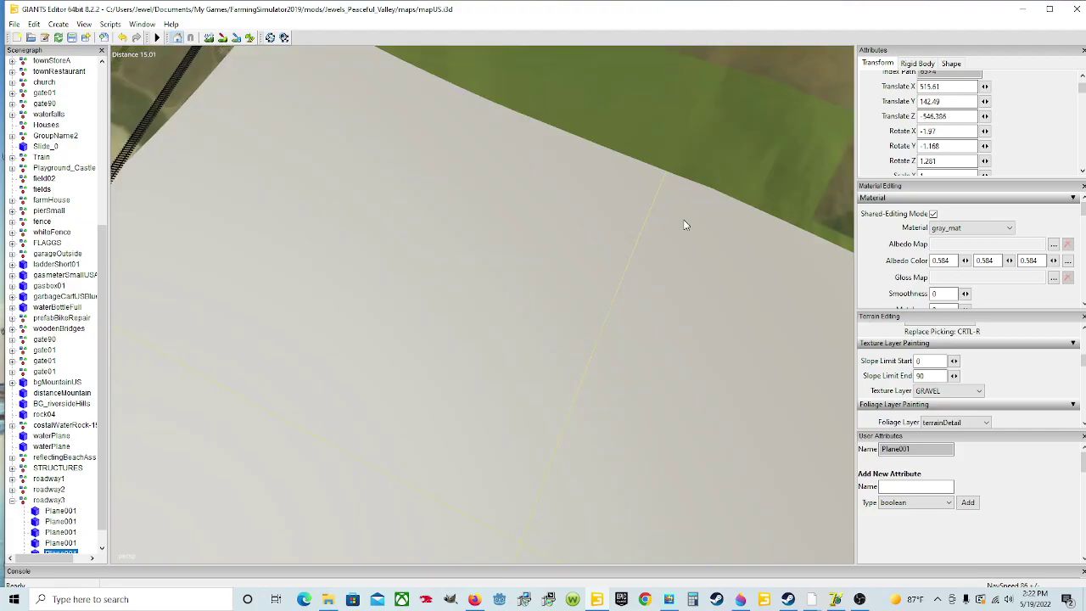
scroll(747, 176, down, 5)
Step: Inspect how the fourth and fifth markers sit on the gravel and line up with the rest of the row
alt+drag(747, 177, 747, 128)
click(478, 349)
drag(418, 328, 660, 333)
scroll(394, 380, down, 5)
alt+middle_drag(660, 332, 568, 334)
alt+drag(568, 334, 365, 396)
scroll(452, 365, up, 2)
alt+drag(459, 414, 485, 391)
scroll(408, 396, down, 5)
click(265, 325)
alt+drag(569, 393, 519, 388)
scroll(523, 316, up, 4)
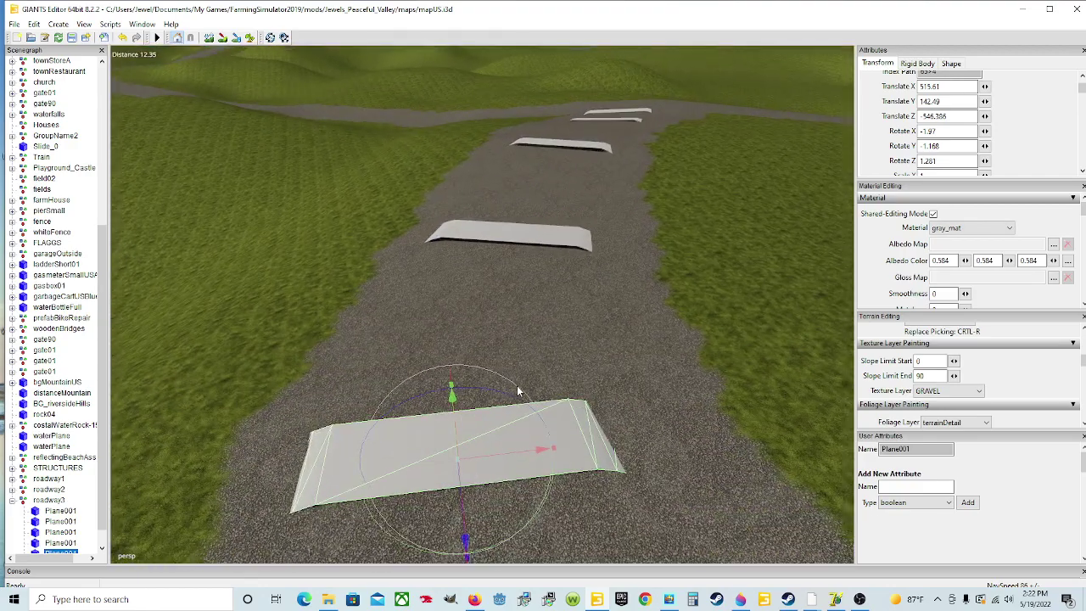
Step: Duplicate the fifth marker and move the copy along the road to about X 516.7, Z -532.1
scroll(519, 388, down, 4)
alt+drag(565, 361, 561, 383)
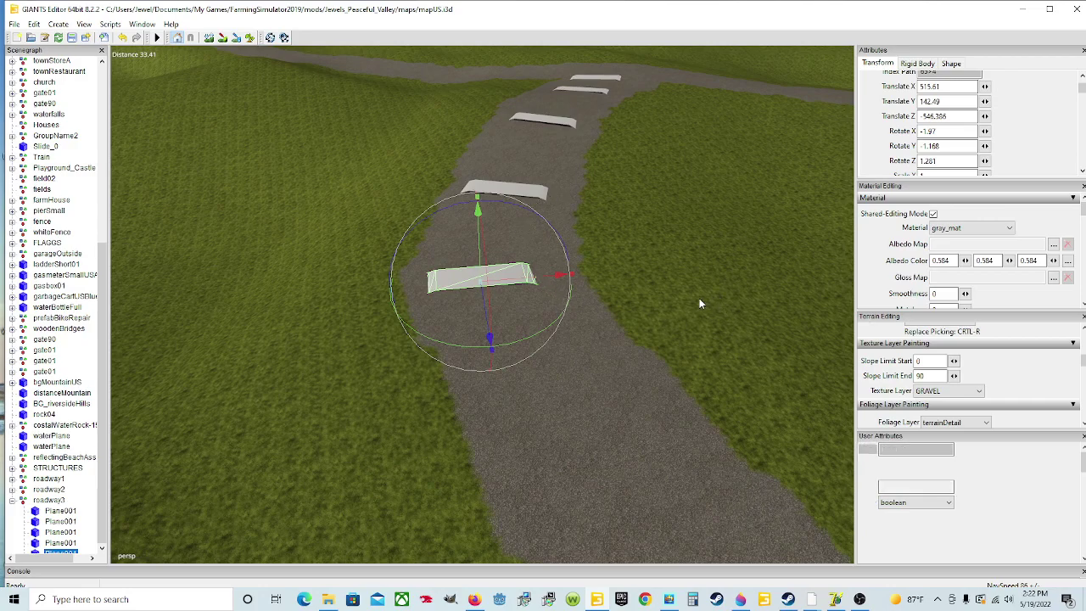
drag(488, 330, 647, 487)
alt+drag(573, 435, 600, 347)
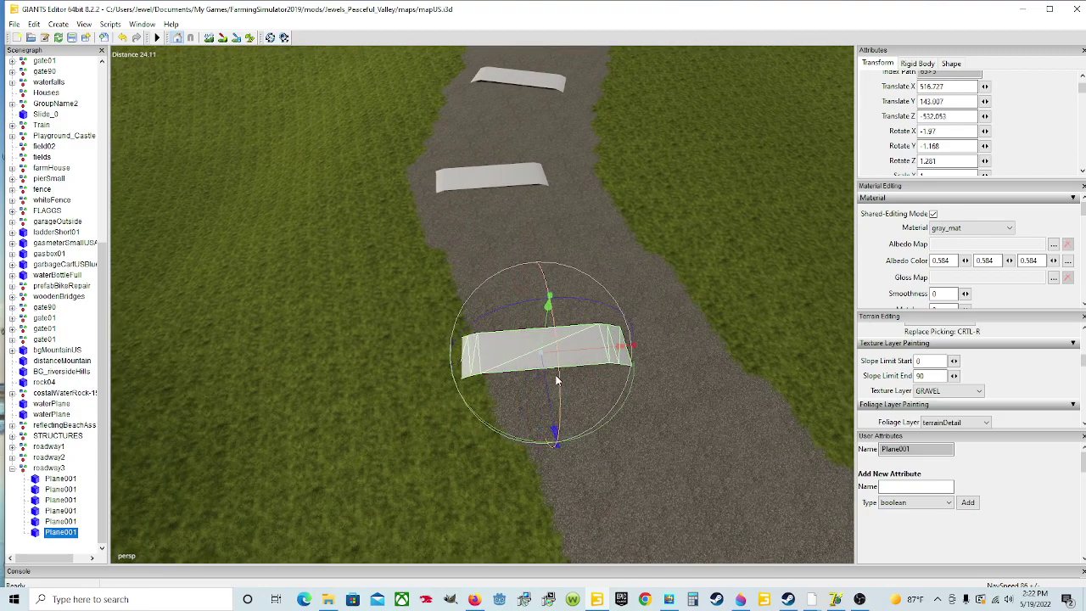
Step: Turn the sixth marker to about 6.1° around Y and position it at about X 516.5, Z -534.6
drag(602, 432, 564, 365)
drag(572, 302, 576, 301)
click(585, 378)
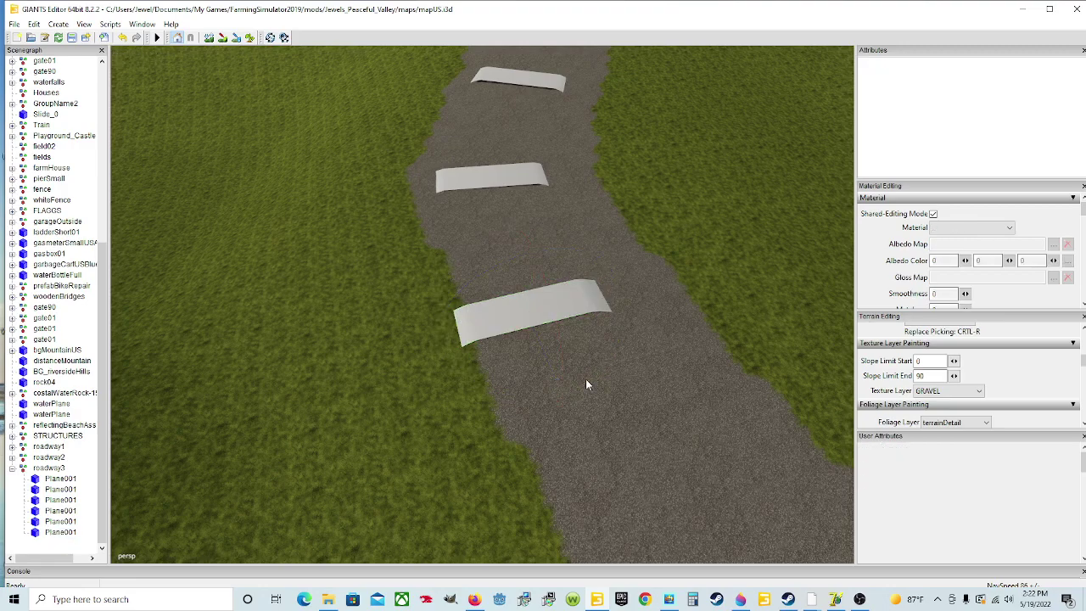
click(559, 314)
drag(517, 398, 512, 399)
right_drag(543, 402, 490, 407)
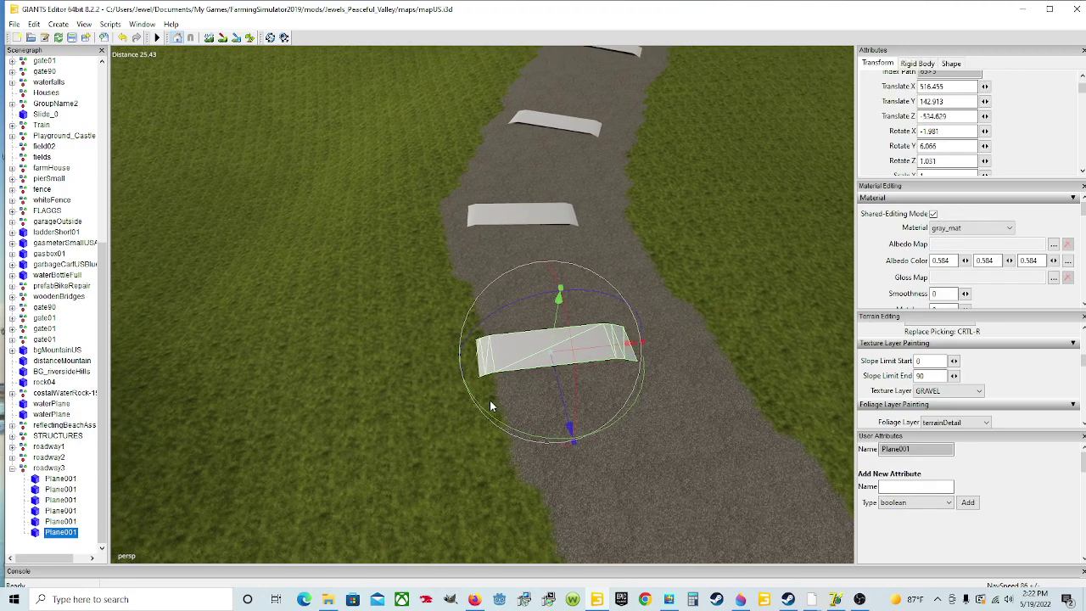
Step: Lower the sixth marker to about Y 142.6 and tilt it to about -2.2° around X and -0.8° around Z
scroll(489, 381, up, 5)
alt+drag(489, 376, 754, 364)
scroll(751, 365, down, 5)
alt+drag(606, 379, 721, 314)
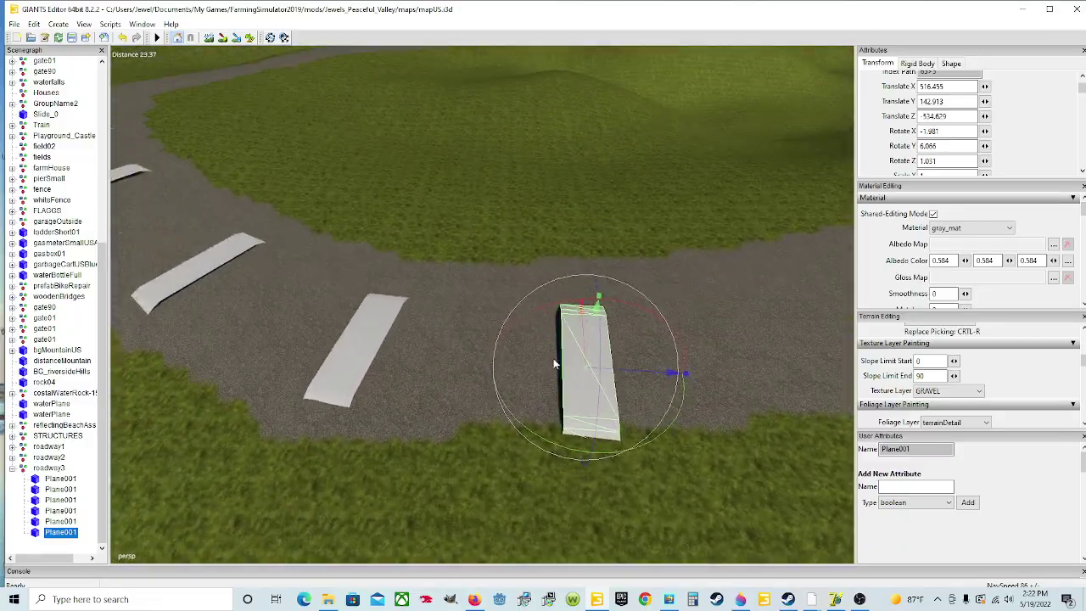
scroll(558, 360, up, 5)
scroll(727, 324, down, 3)
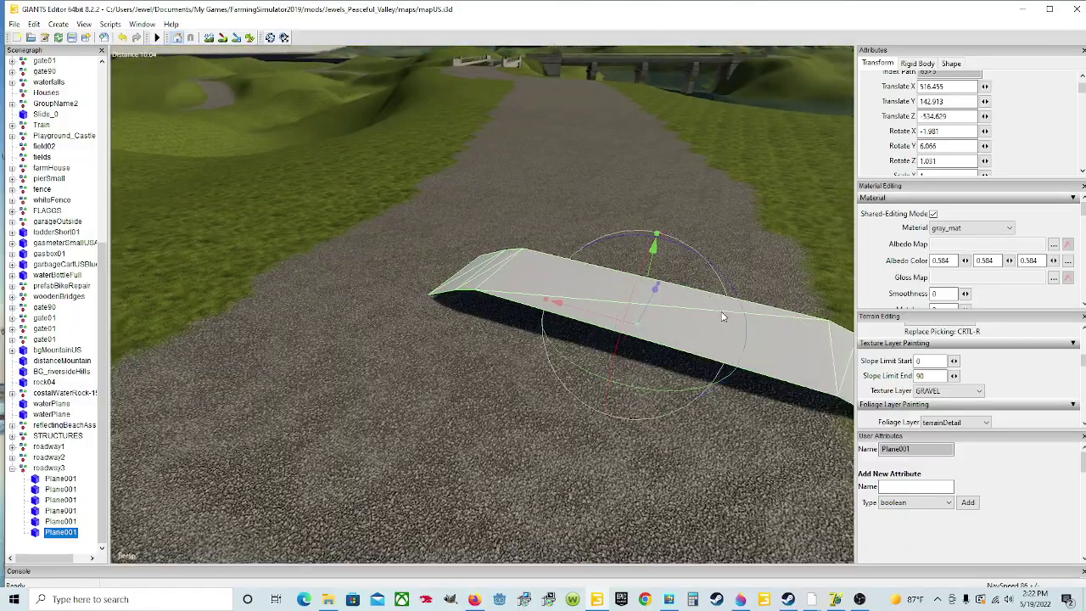
scroll(720, 314, down, 2)
mouse_move(556, 248)
mouse_down()
mouse_move(550, 259)
mouse_move(582, 224)
mouse_move(552, 254)
mouse_move(551, 244)
mouse_up()
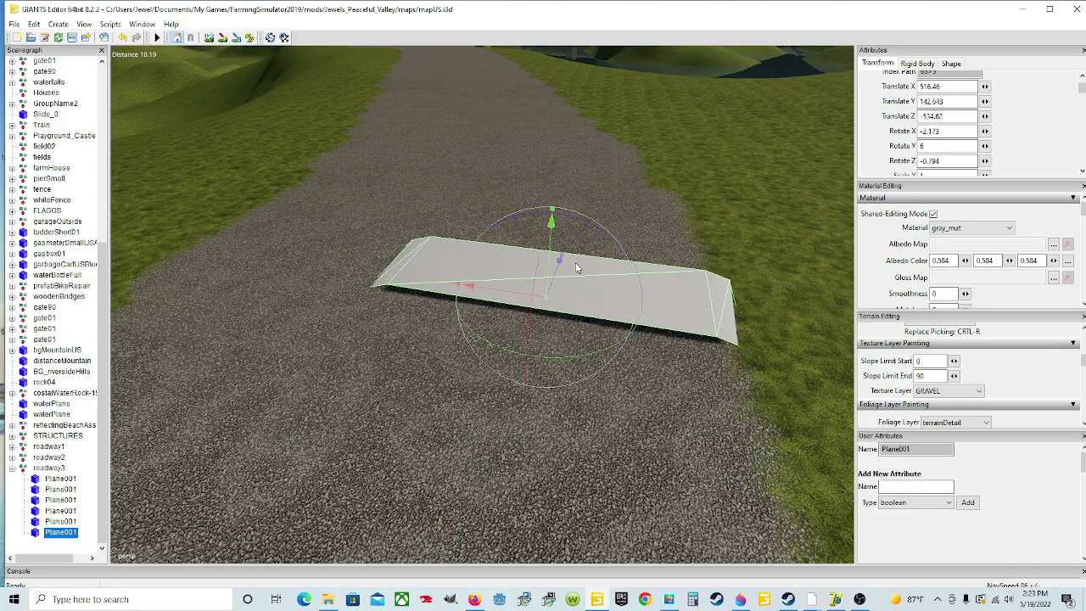
Step: Duplicate the sixth marker and move the copy along the road to about X 517.3, Z -526.5
alt+drag(572, 282, 315, 337)
scroll(702, 296, up, 4)
scroll(314, 337, down, 4)
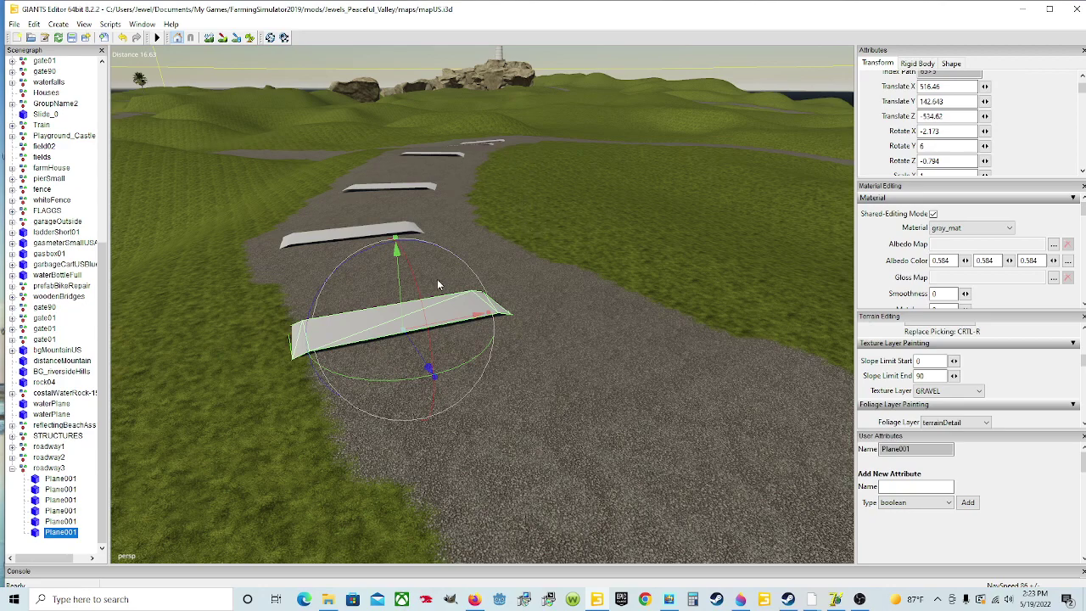
key(ctrl+d)
drag(430, 368, 799, 449)
alt+drag(653, 425, 594, 484)
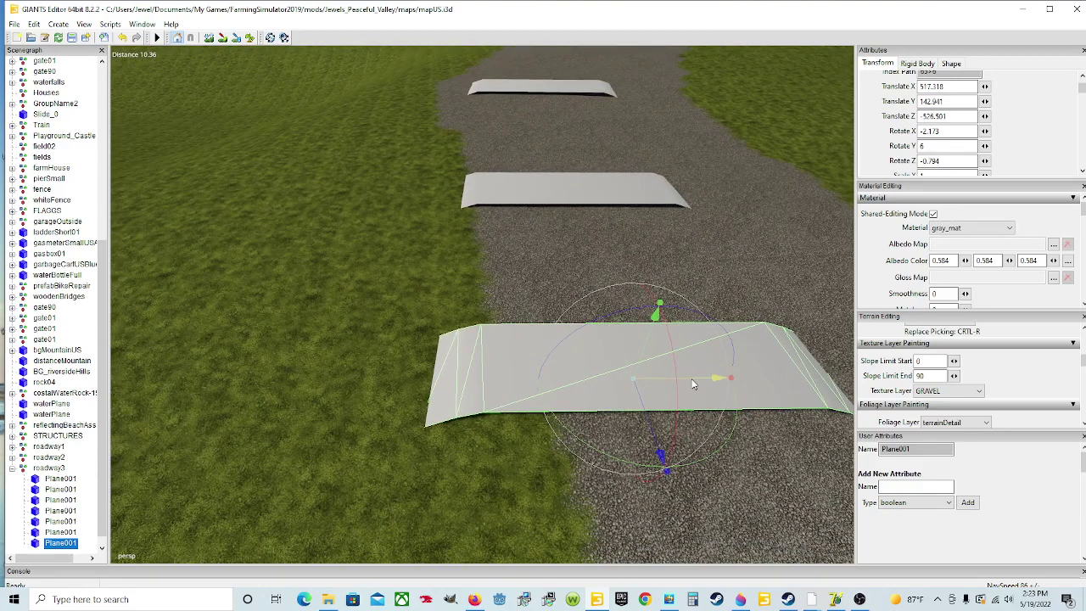
Step: Turn the seventh marker to about 19.6° around Y and position it at about X 519.1, Z -525.2
drag(693, 382, 747, 374)
drag(719, 466, 892, 461)
alt+drag(568, 470, 869, 430)
scroll(509, 387, up, 5)
scroll(873, 420, down, 5)
scroll(671, 427, down, 5)
alt+drag(671, 427, 674, 378)
scroll(720, 398, up, 5)
scroll(672, 422, down, 5)
drag(548, 263, 548, 245)
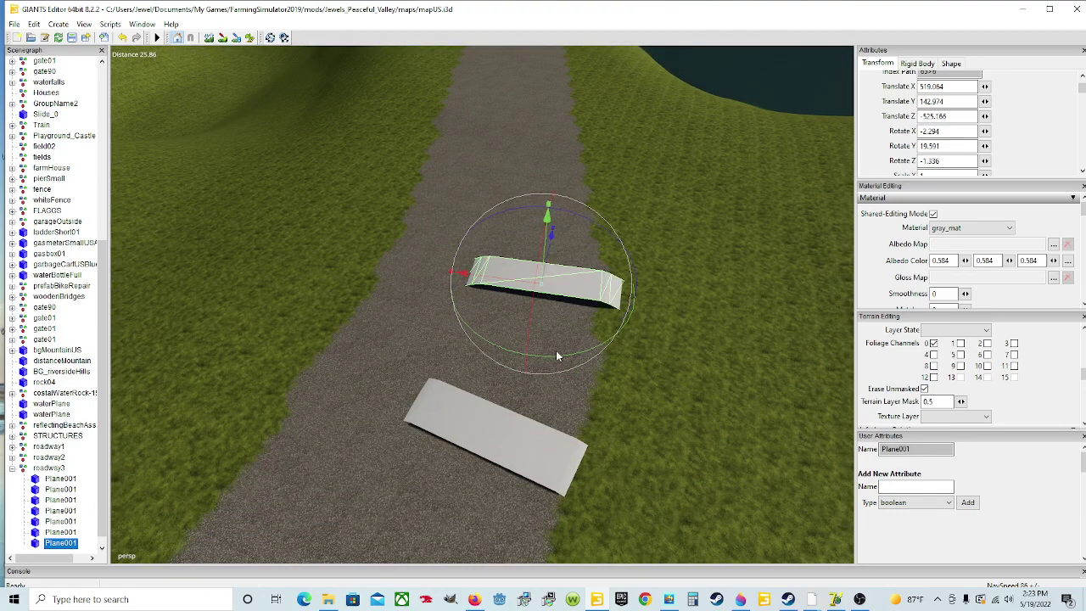
Step: Turn the seventh marker to about 21.6° around Y and shift it to about X 519.2, Z -525.2
drag(558, 357, 562, 359)
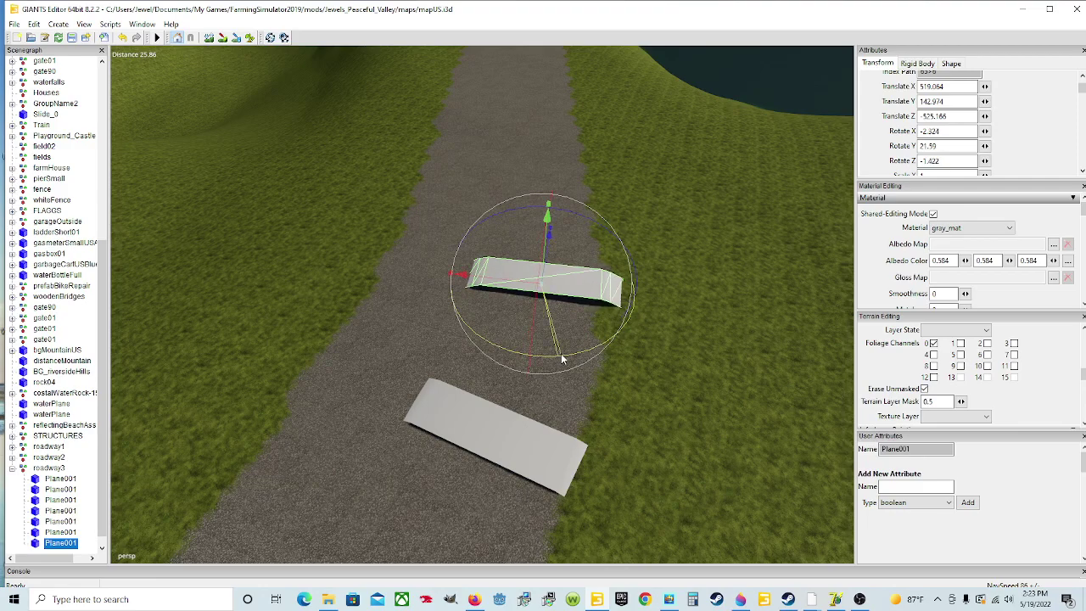
drag(512, 286, 505, 288)
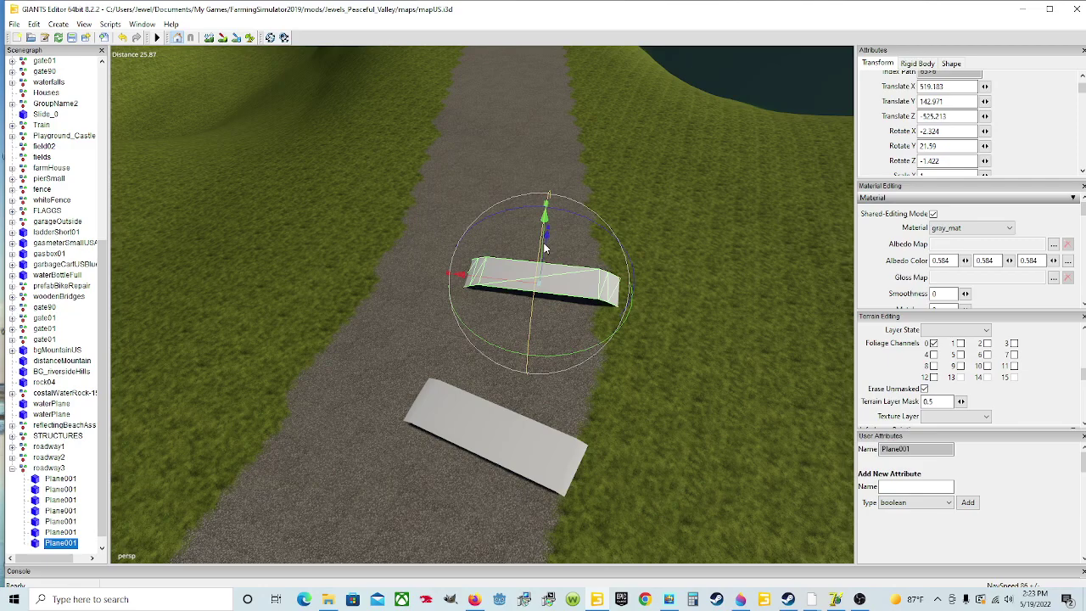
scroll(545, 248, up, 5)
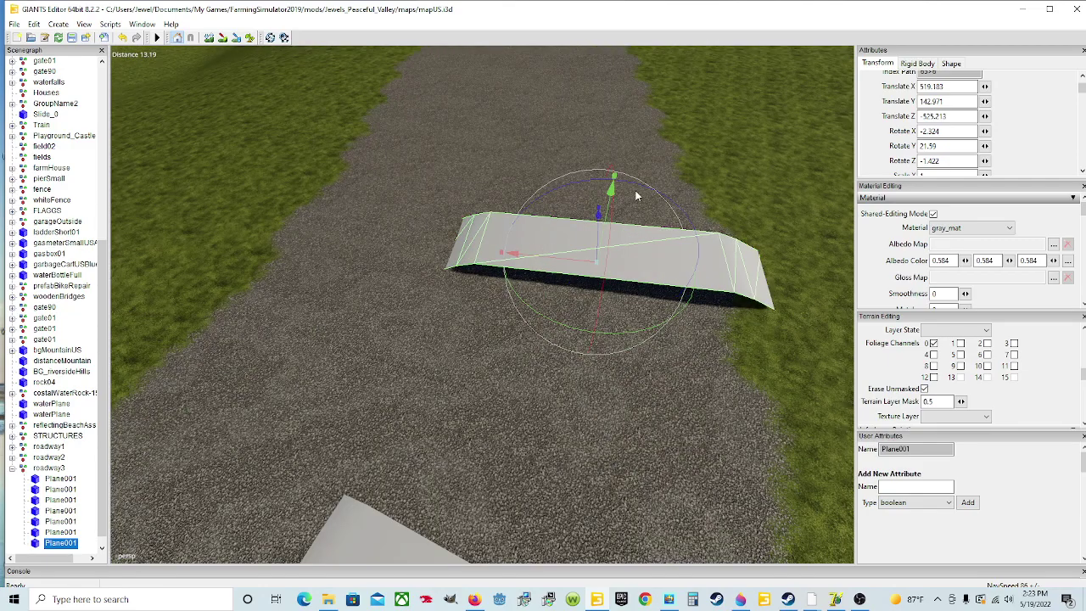
Step: Lower the seventh marker to about Y 142.7 and tilt it to about -1.9° around X and -0.2° around Z
mouse_move(605, 202)
mouse_down()
mouse_move(609, 218)
mouse_move(639, 192)
mouse_move(607, 217)
mouse_up()
scroll(735, 203, up, 5)
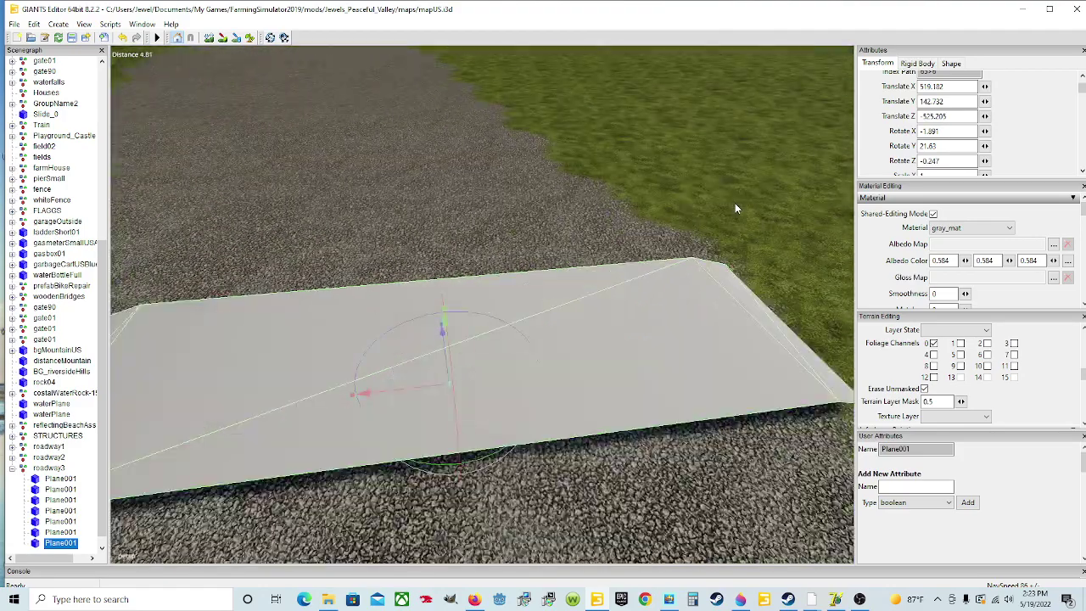
alt+drag(698, 209, 549, 224)
scroll(548, 224, down, 5)
alt+drag(664, 243, 593, 238)
scroll(699, 224, up, 5)
alt+drag(699, 224, 720, 265)
scroll(618, 220, down, 6)
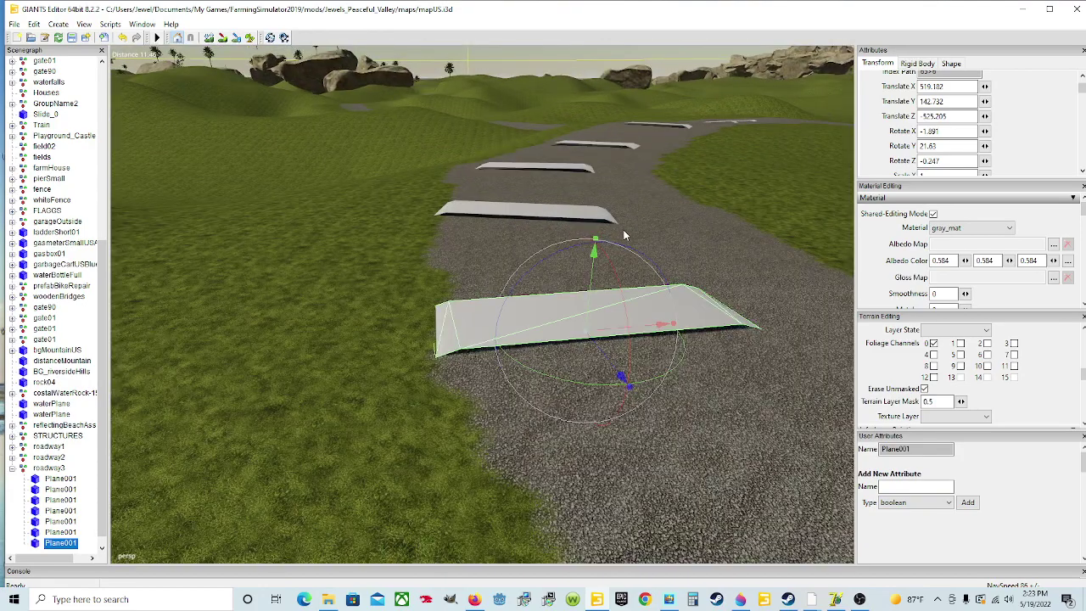
alt+drag(619, 237, 623, 281)
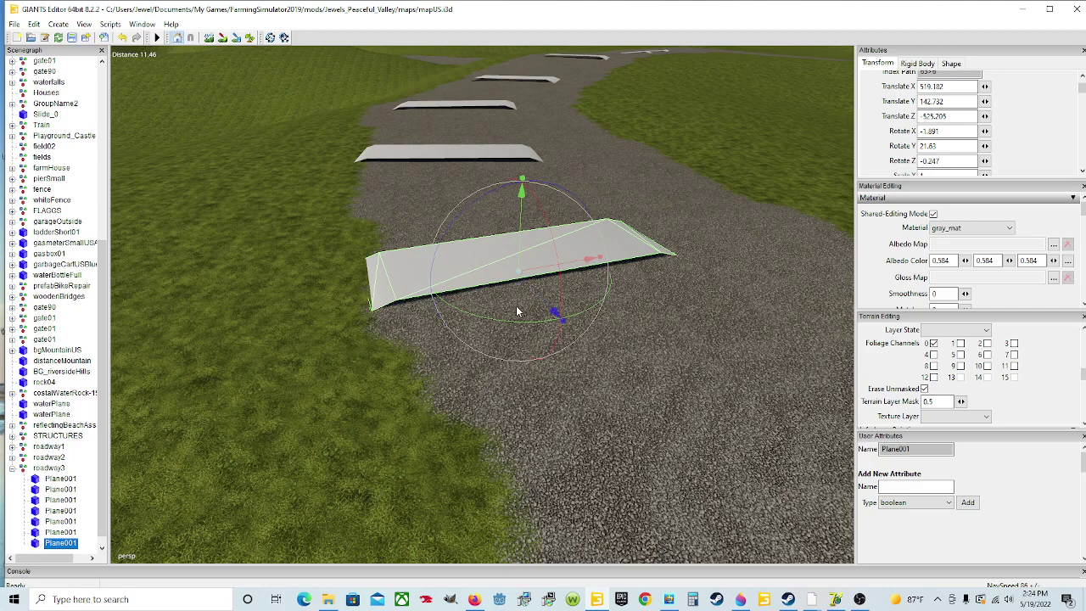
Step: Duplicate the seventh marker and place the copy at about X 525.0, Y 142.9, Z -514.8, turned to about 30.1° around Y
key(ctrl+d)
drag(553, 314, 1040, 392)
scroll(475, 333, down, 5)
alt+drag(381, 339, 404, 361)
drag(378, 297, 397, 282)
drag(408, 373, 259, 323)
scroll(472, 336, up, 3)
drag(352, 153, 355, 156)
alt+drag(448, 307, 486, 299)
scroll(381, 241, up, 5)
scroll(453, 271, down, 5)
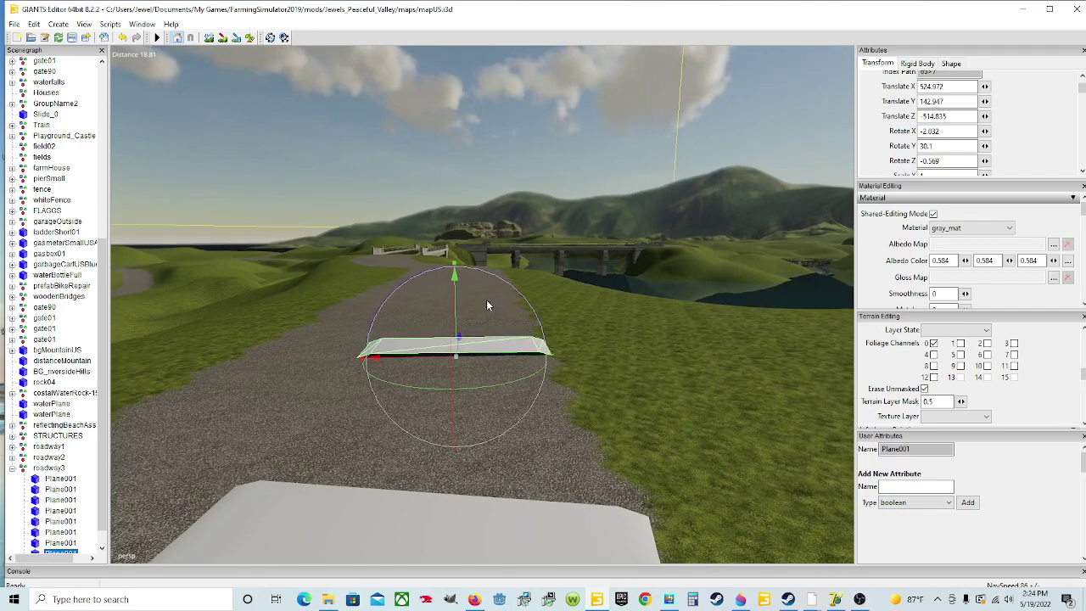
Step: Duplicate the eighth marker and move the copy along the road to about X 531.3, Z -503.9
key(ctrl+d)
drag(459, 339, 463, 304)
alt+drag(644, 210, 571, 382)
scroll(618, 294, up, 5)
scroll(487, 372, down, 5)
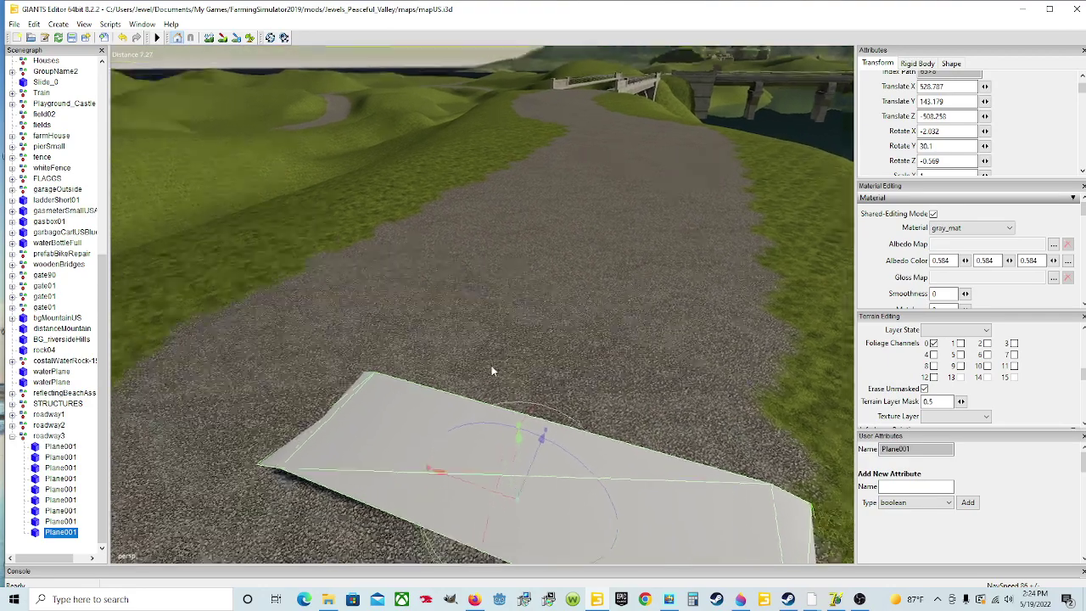
alt+drag(499, 366, 489, 384)
drag(510, 340, 571, 282)
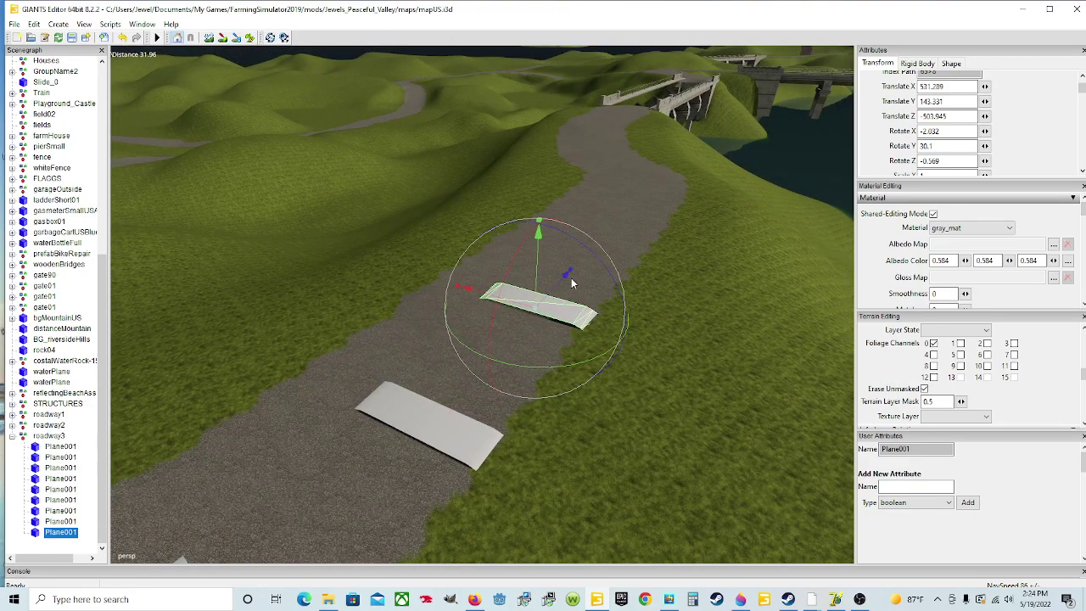
Step: Turn the ninth marker to about 34.1° around Y and position it at about X 531.6, Z -504.1
scroll(525, 357, up, 8)
alt+drag(525, 356, 624, 374)
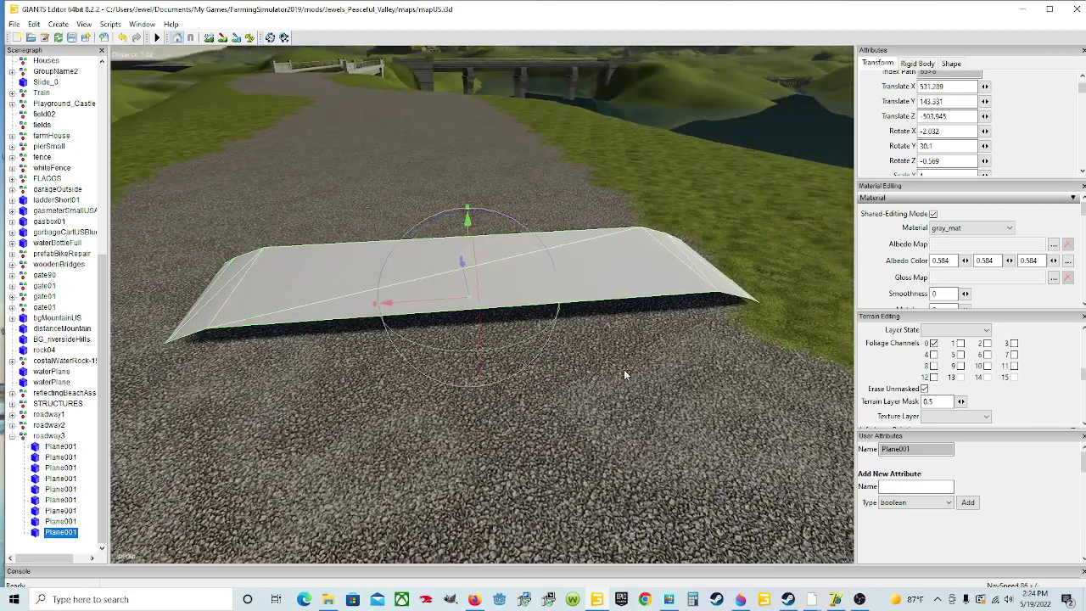
scroll(621, 363, down, 3)
drag(447, 305, 445, 352)
scroll(445, 352, down, 2)
scroll(445, 352, down, 2)
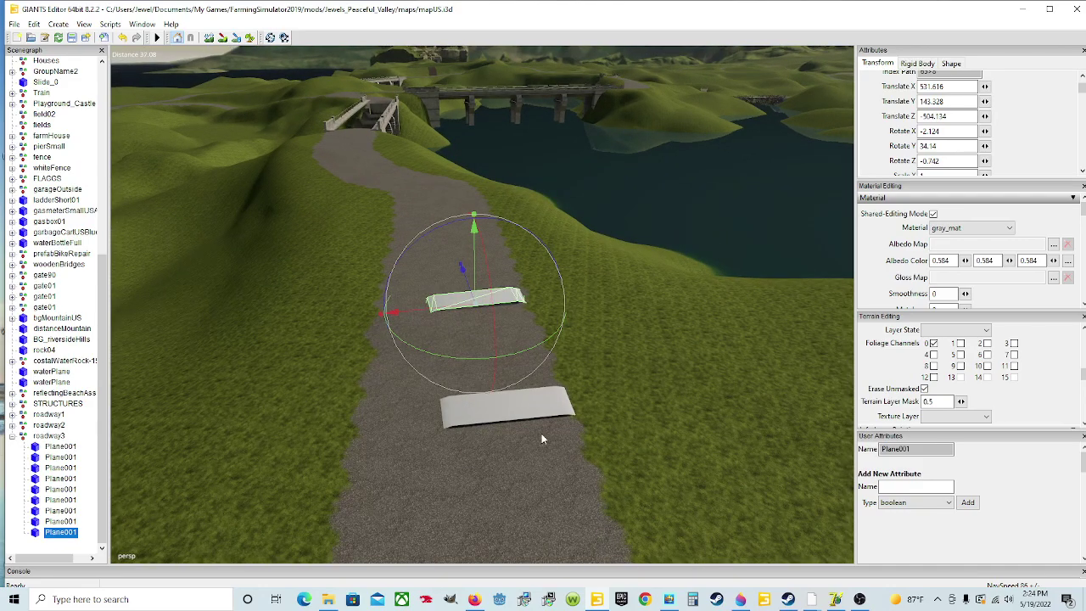
Step: Duplicate the ninth marker and move the copy along the road to about X 540.7, Z -490.7
key(ctrl+d)
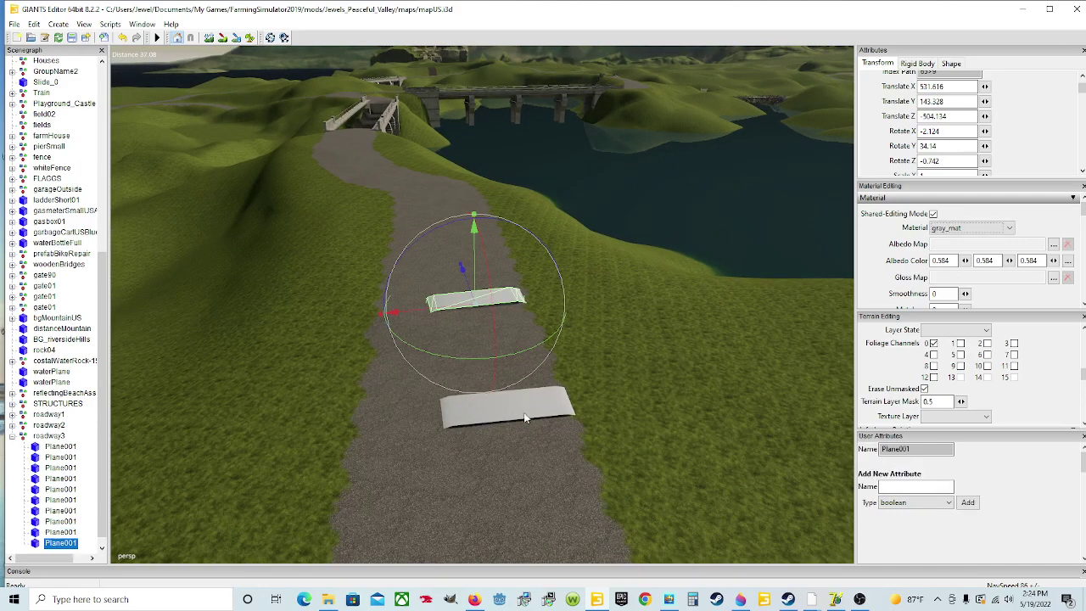
drag(468, 291, 477, 253)
scroll(475, 297, up, 3)
mouse_move(475, 365)
alt+mouse_down()
mouse_move(477, 319)
mouse_move(471, 344)
alt+mouse_up()
scroll(477, 317, up, 5)
key(f)
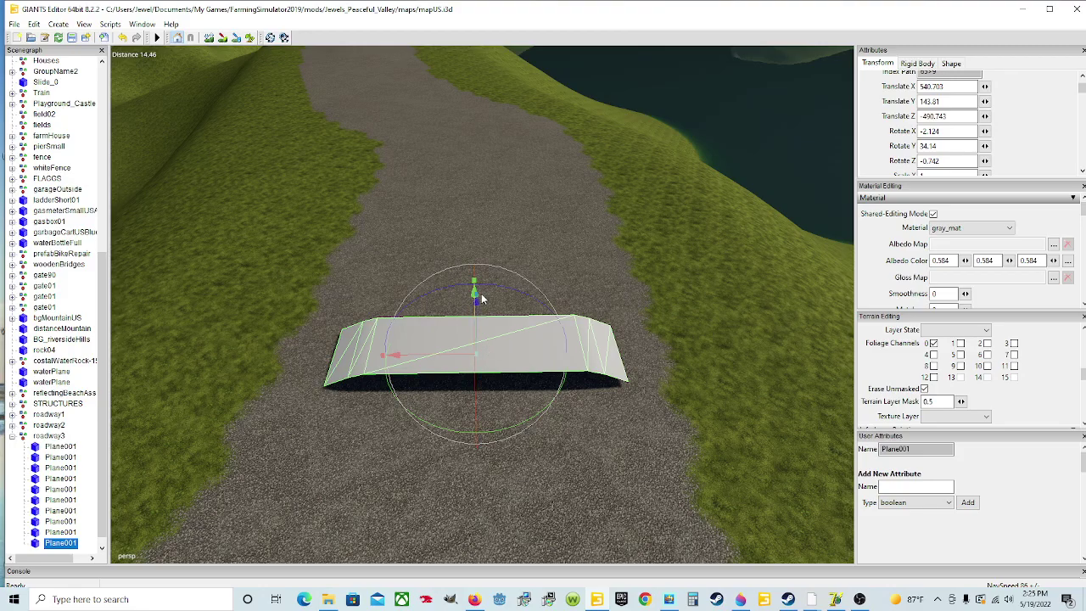
Step: Lower the tenth marker to about Y 143.2 and tilt it to about -0.9° around X and -0.2° around Z
alt+drag(615, 312, 636, 283)
scroll(484, 371, up, 2)
alt+drag(587, 353, 629, 294)
drag(535, 292, 571, 313)
scroll(535, 290, down, 3)
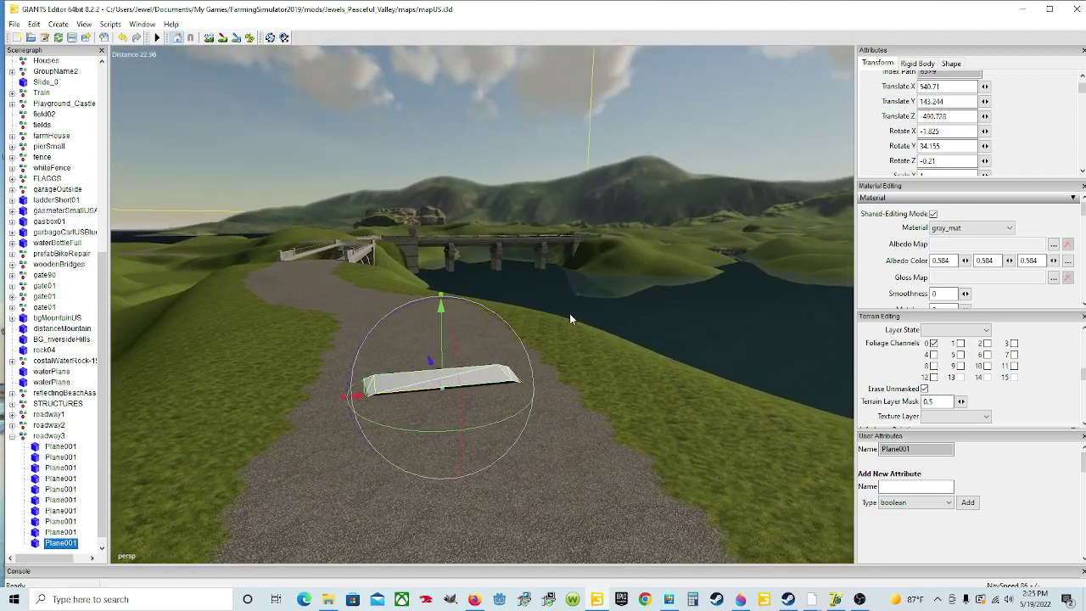
drag(459, 367, 459, 375)
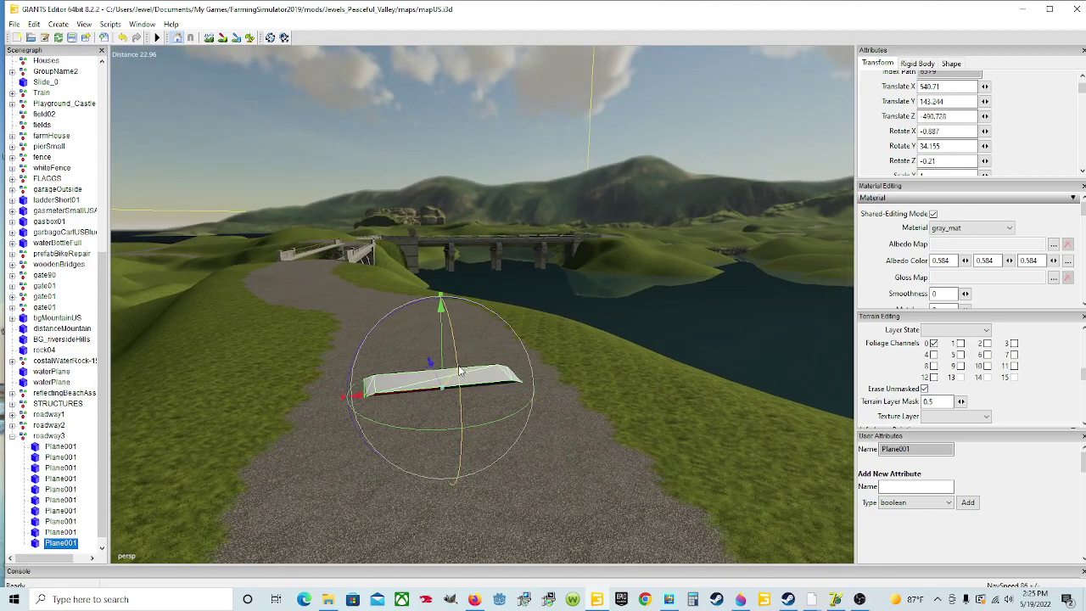
Step: Select the ninth marker and tilt it to about -1.4° around X
scroll(526, 352, up, 5)
alt+drag(528, 344, 420, 281)
scroll(393, 380, down, 5)
scroll(475, 393, up, 2)
click(426, 219)
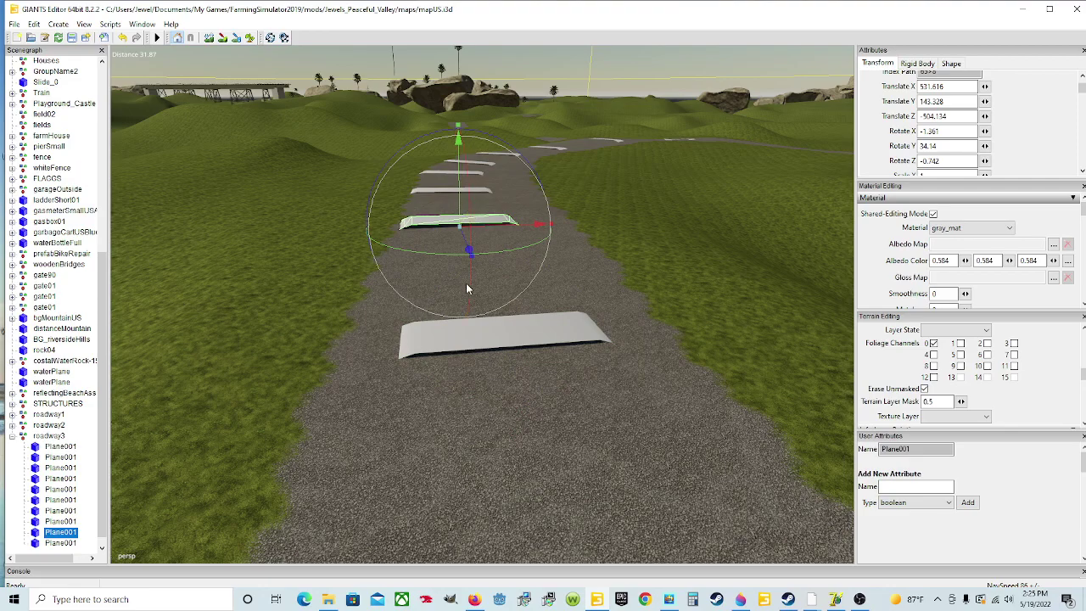
Step: Duplicate the tenth marker and move the copy along the road to about X 549.7, Z -477.4
click(478, 349)
key(f)
alt+drag(530, 399, 534, 409)
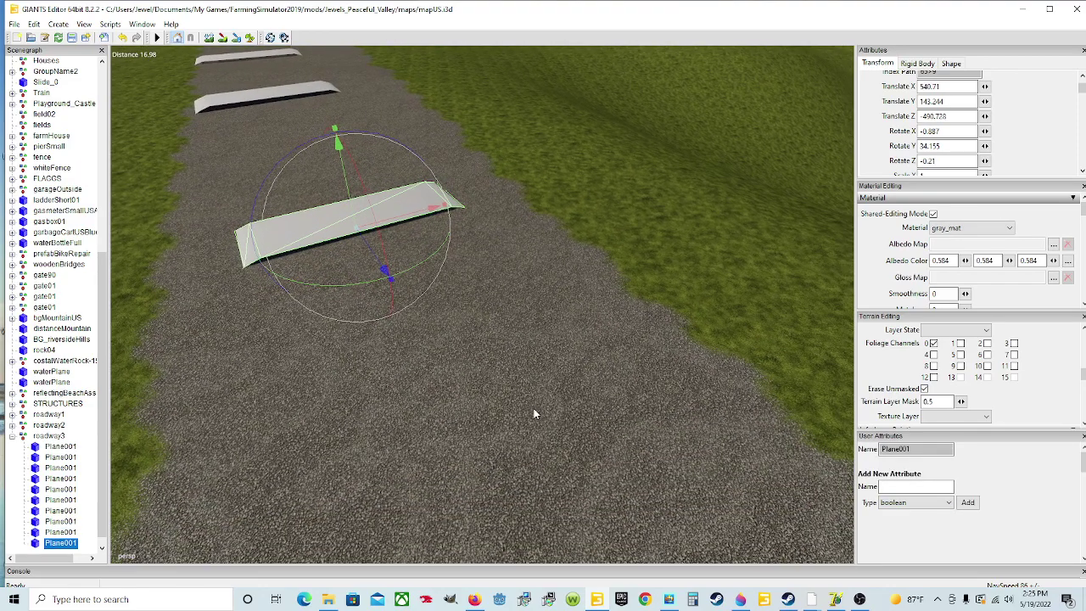
key(ctrl+d)
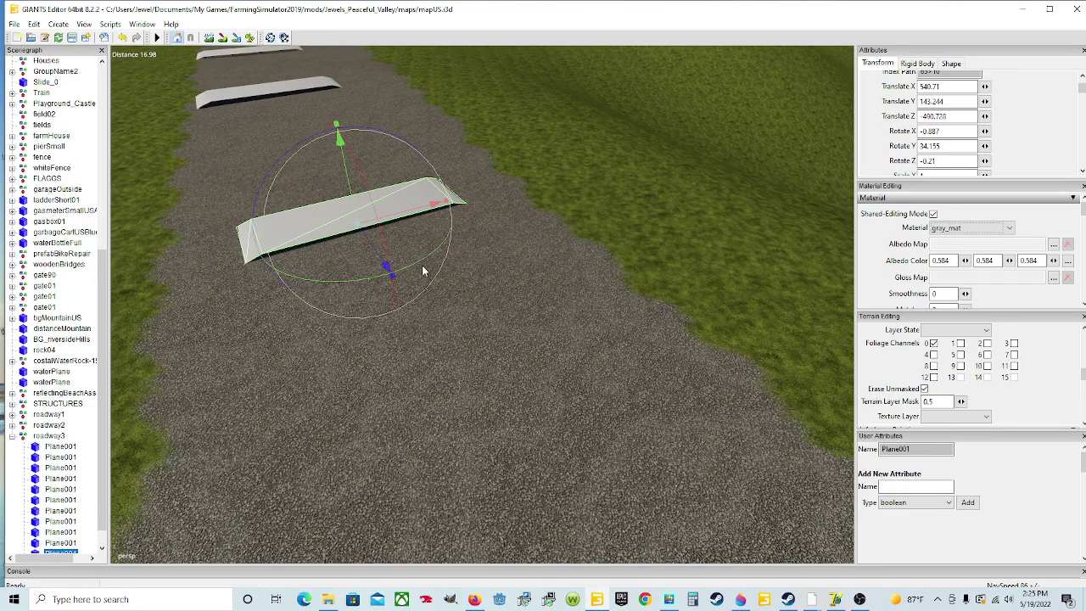
drag(385, 257, 530, 415)
scroll(807, 492, down, 5)
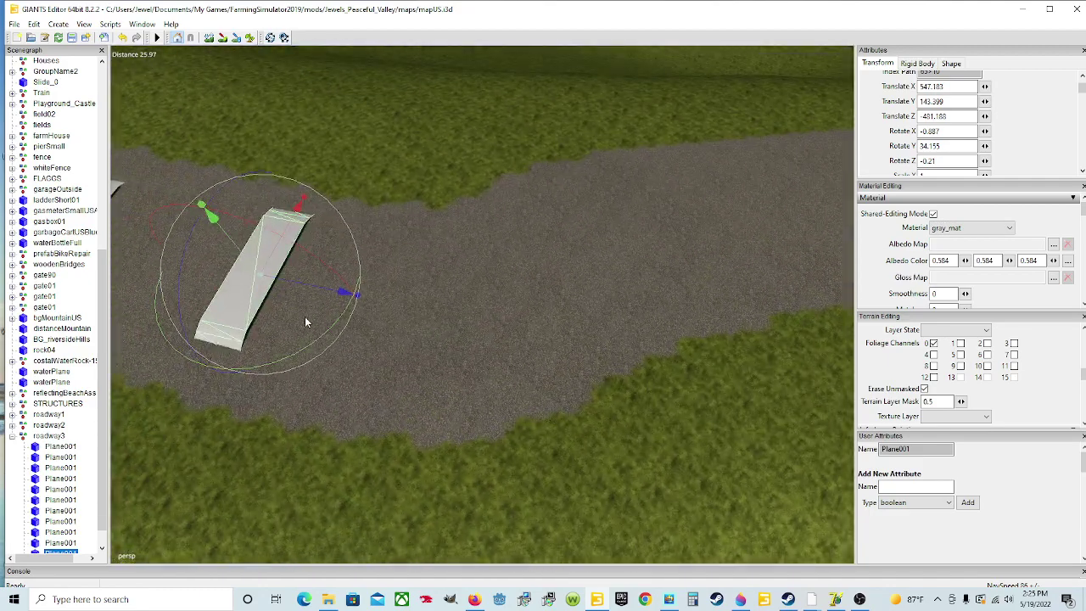
drag(339, 298, 411, 312)
Step: Turn the eleventh marker to about 49.3° around Y, lower it to about Y 143.2 and tilt it to about -1.5° around X
drag(386, 361, 473, 360)
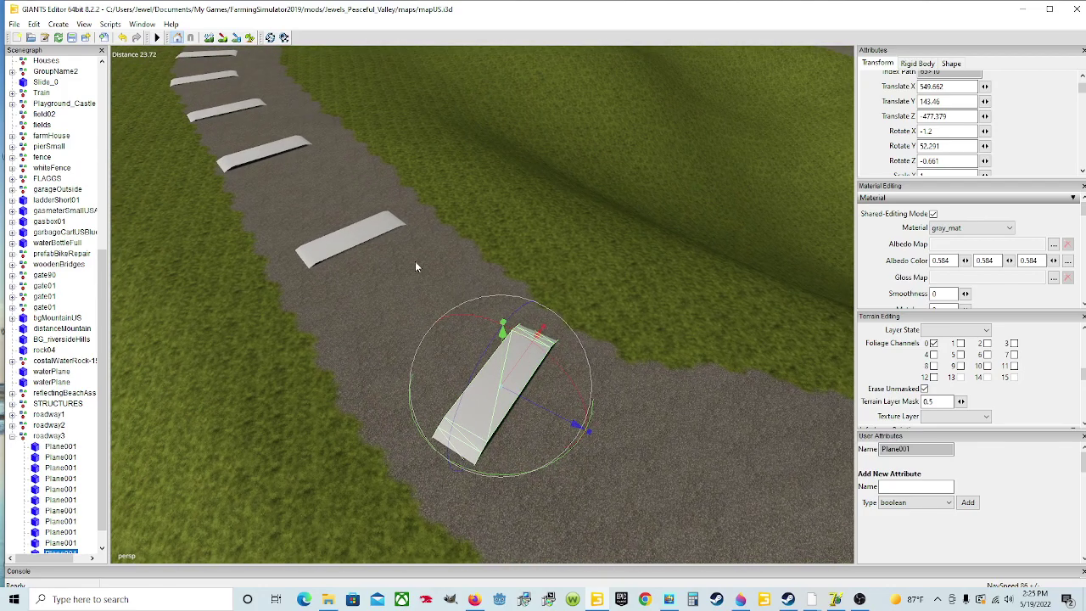
drag(509, 477, 398, 407)
scroll(668, 486, up, 3)
drag(383, 200, 384, 228)
alt+drag(475, 392, 203, 353)
scroll(505, 323, up, 3)
alt+drag(408, 399, 455, 402)
scroll(392, 396, up, 3)
Step: Duplicate the eleventh marker and place the copy at about X 559.9, Z -470.9, turned to about 59.4° around Y
key(ctrl+d)
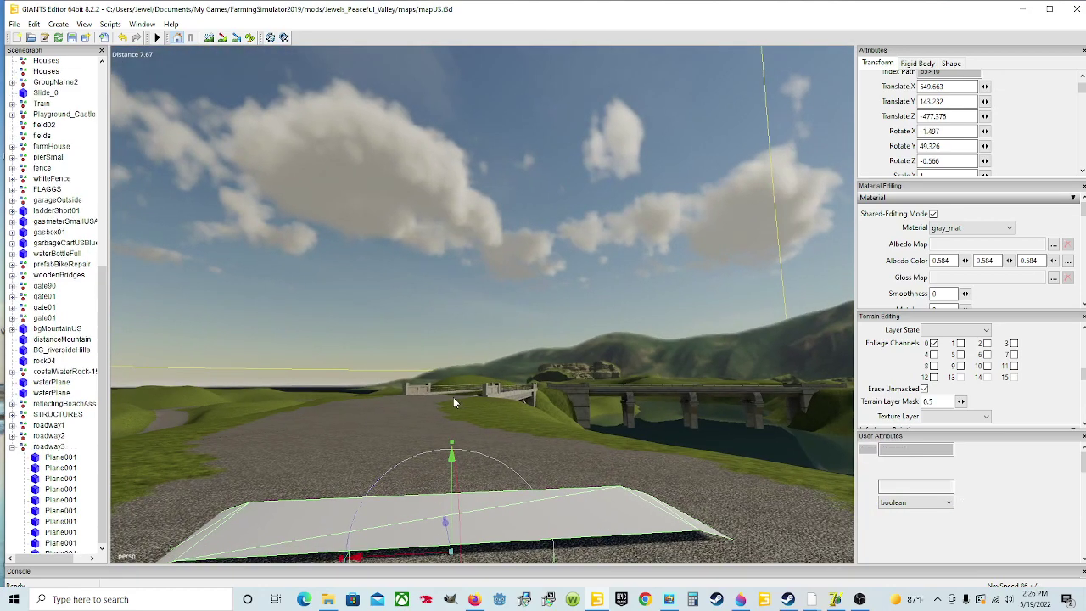
drag(445, 532, 437, 463)
drag(461, 394, 501, 387)
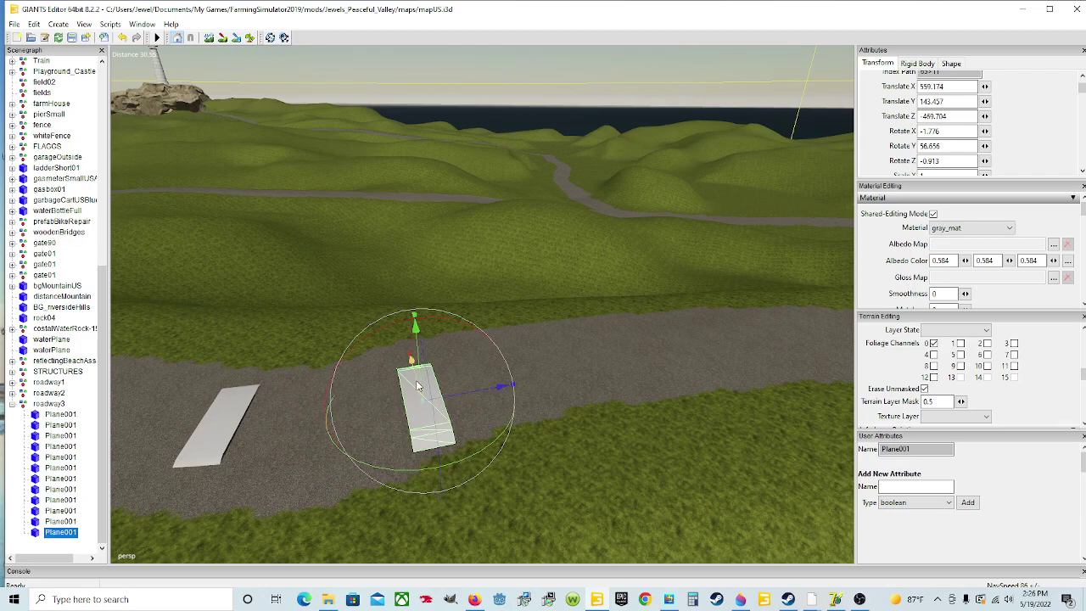
drag(463, 458, 462, 448)
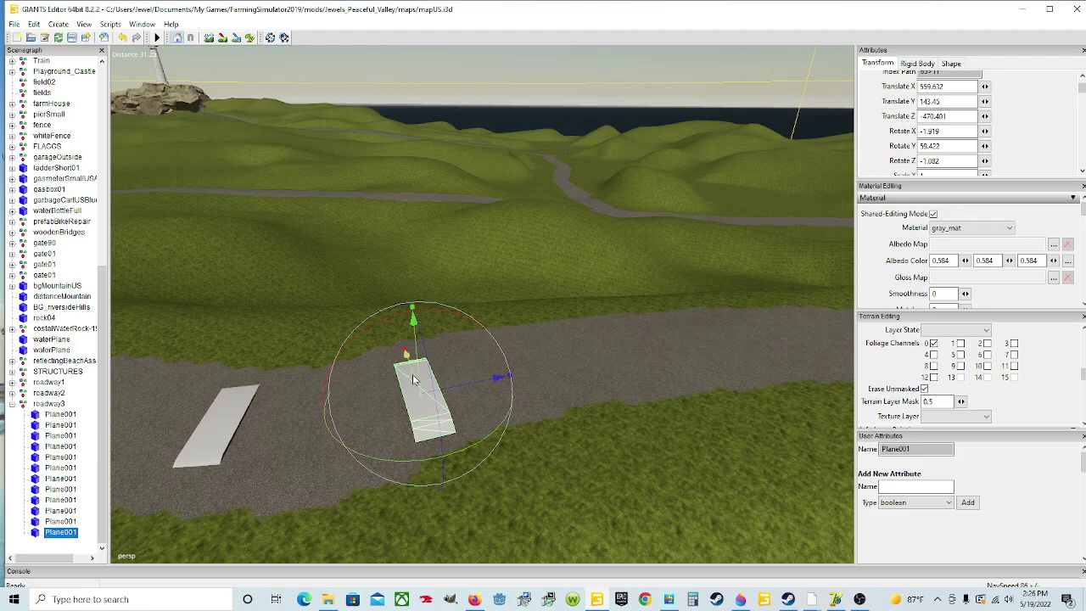
drag(413, 378, 415, 363)
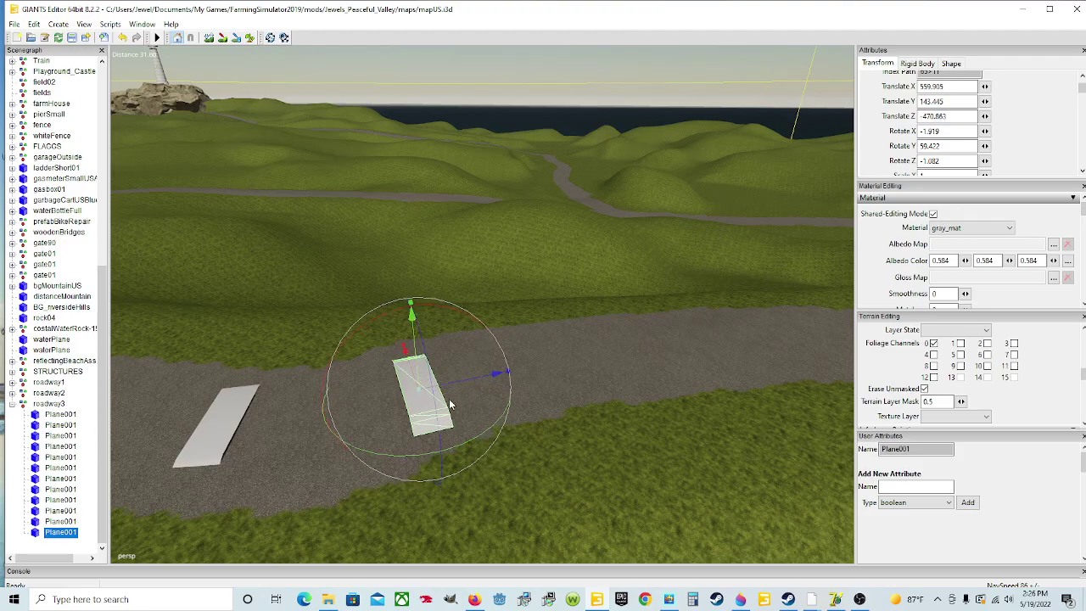
Step: Lower the twelfth marker to about Y 143.2 and tilt it to about 2.5° around X and 4.1° around Z
scroll(594, 405, up, 10)
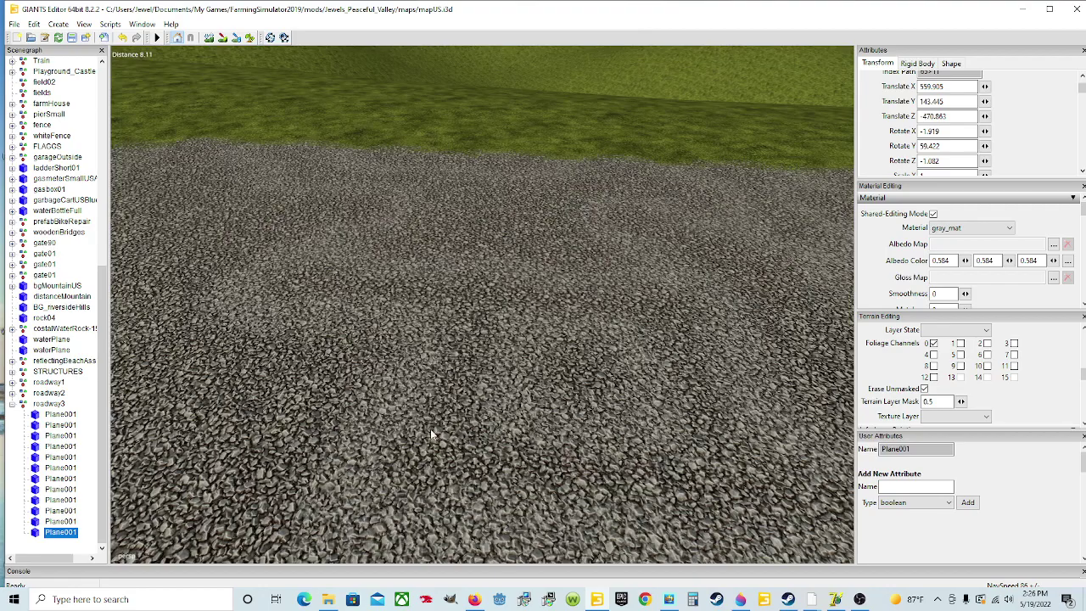
alt+drag(431, 430, 297, 379)
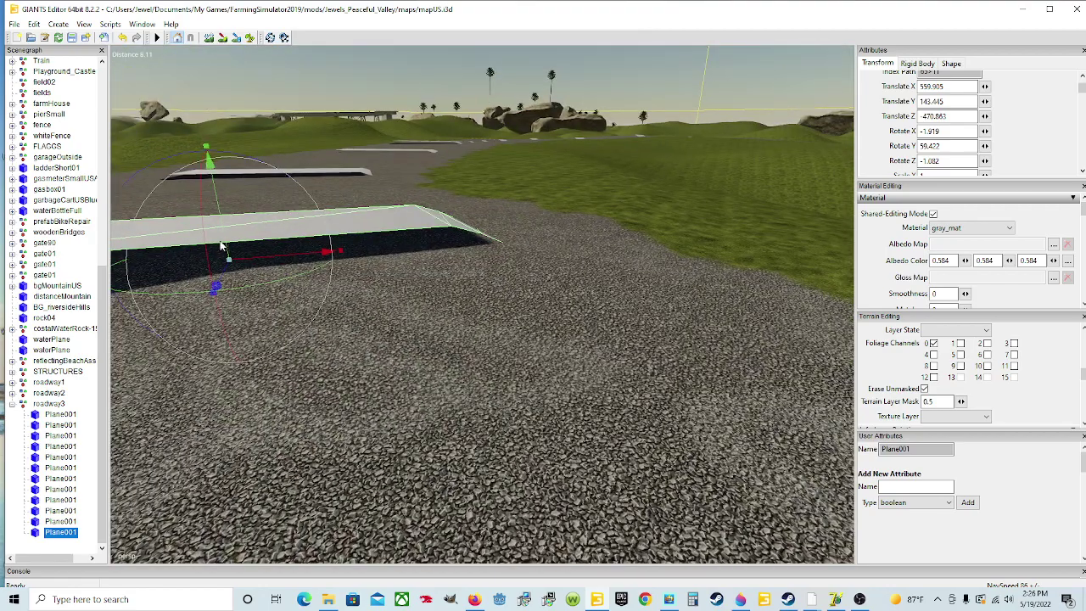
drag(219, 246, 365, 258)
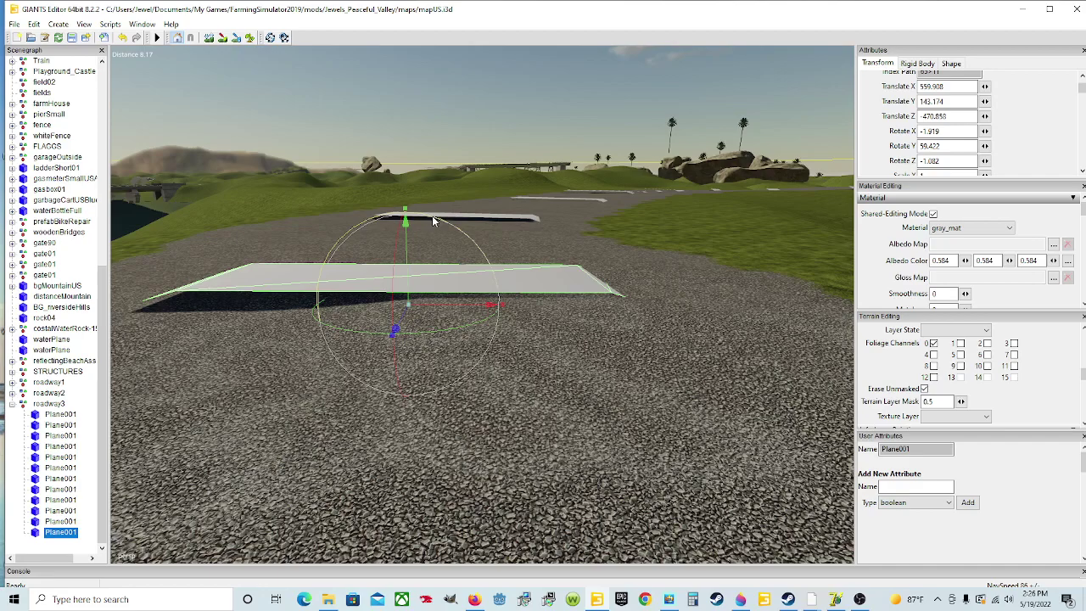
drag(432, 217, 428, 219)
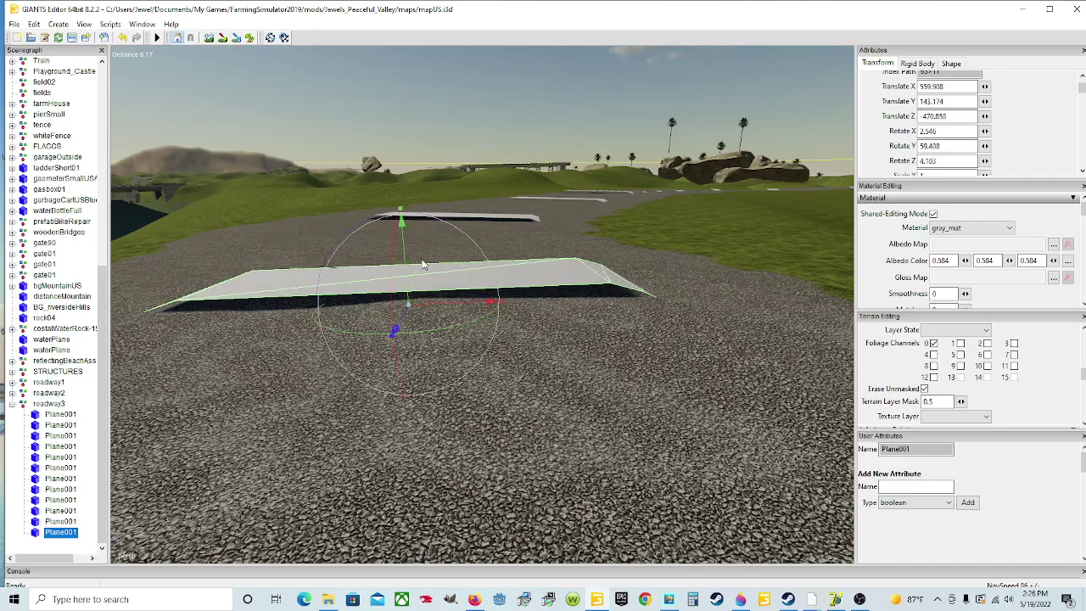
Step: Correct the twelfth marker's tilt to about -0.8° around X and 0.2° around Z, and raise it to about Y 143.3
alt+drag(481, 367, 351, 341)
scroll(473, 313, up, 3)
scroll(475, 336, down, 5)
scroll(440, 307, up, 3)
alt+drag(475, 337, 424, 334)
scroll(423, 337, down, 4)
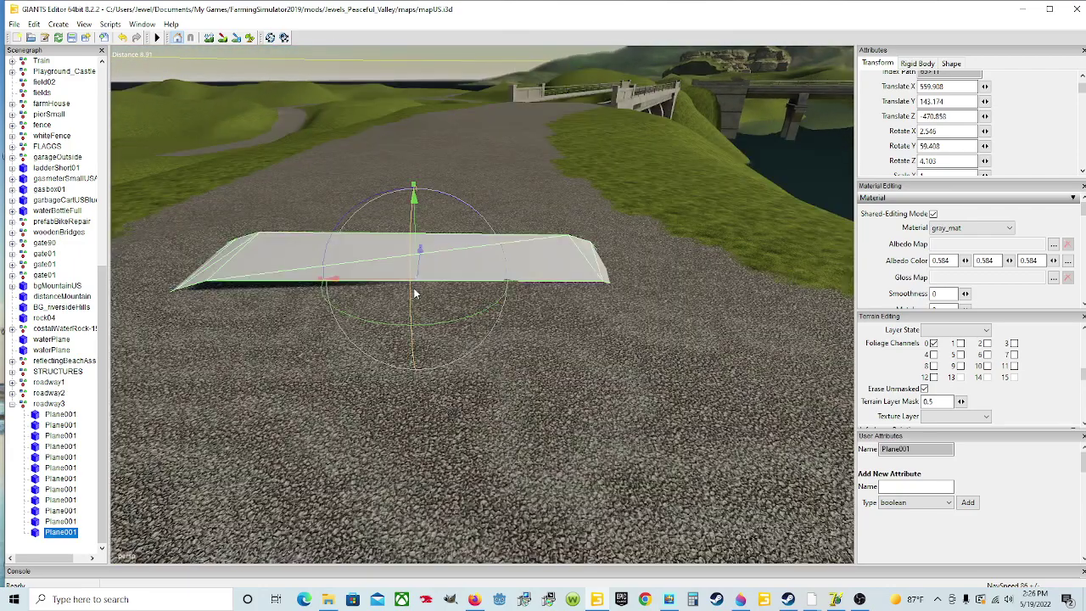
drag(380, 203, 376, 201)
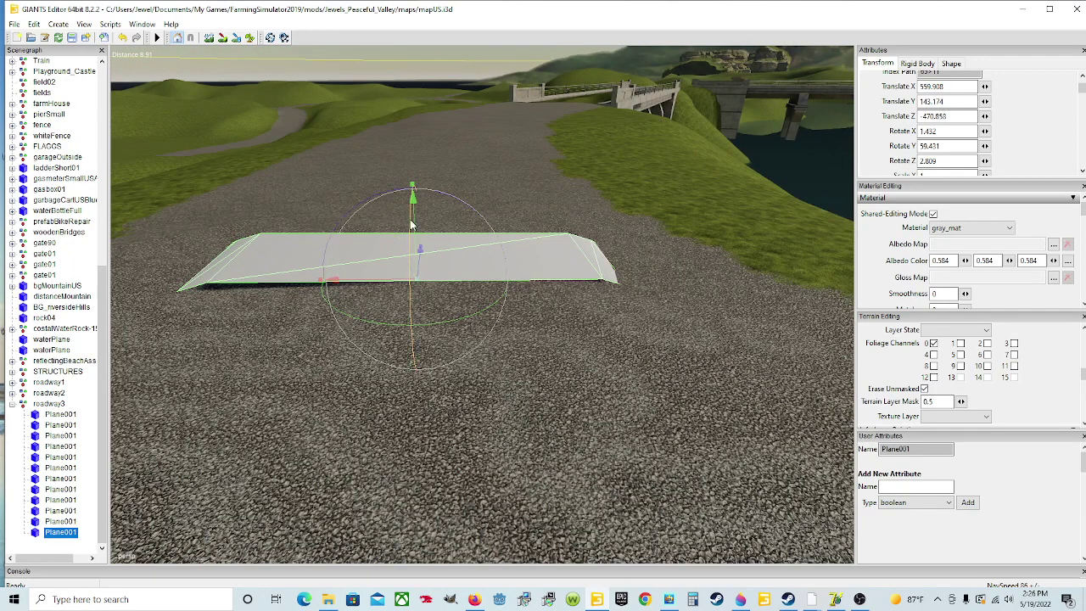
drag(414, 225, 353, 208)
alt+drag(494, 303, 480, 270)
Step: Duplicate the twelfth marker and move the copy along the road to about X 577.3, Z -460.6
key(ctrl+d)
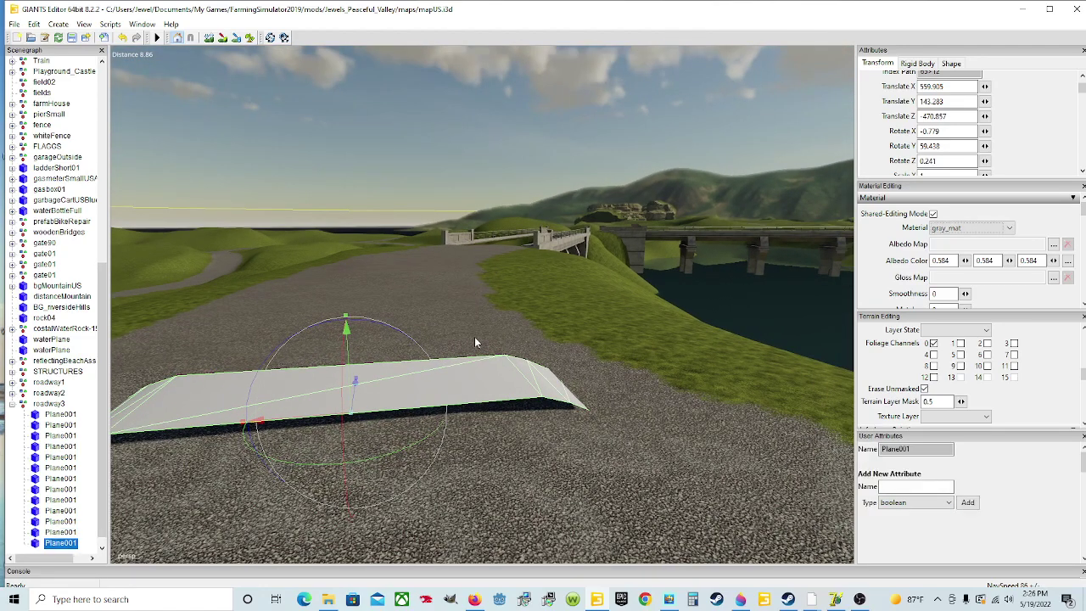
drag(350, 398, 719, 157)
alt+drag(615, 365, 242, 399)
scroll(609, 329, up, 3)
scroll(242, 399, down, 2)
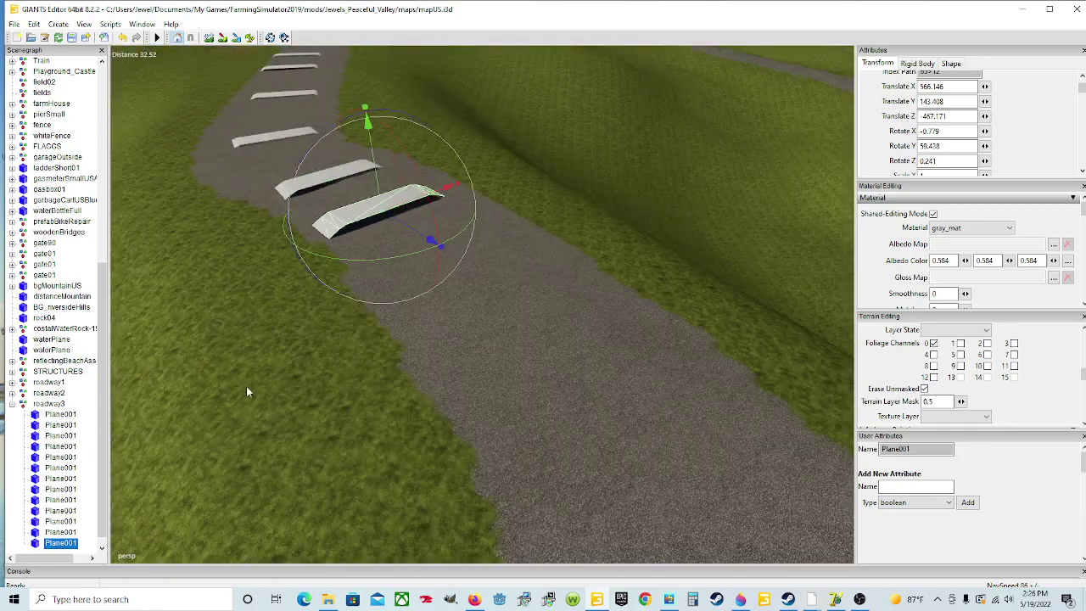
drag(405, 232, 519, 331)
alt+drag(382, 232, 345, 203)
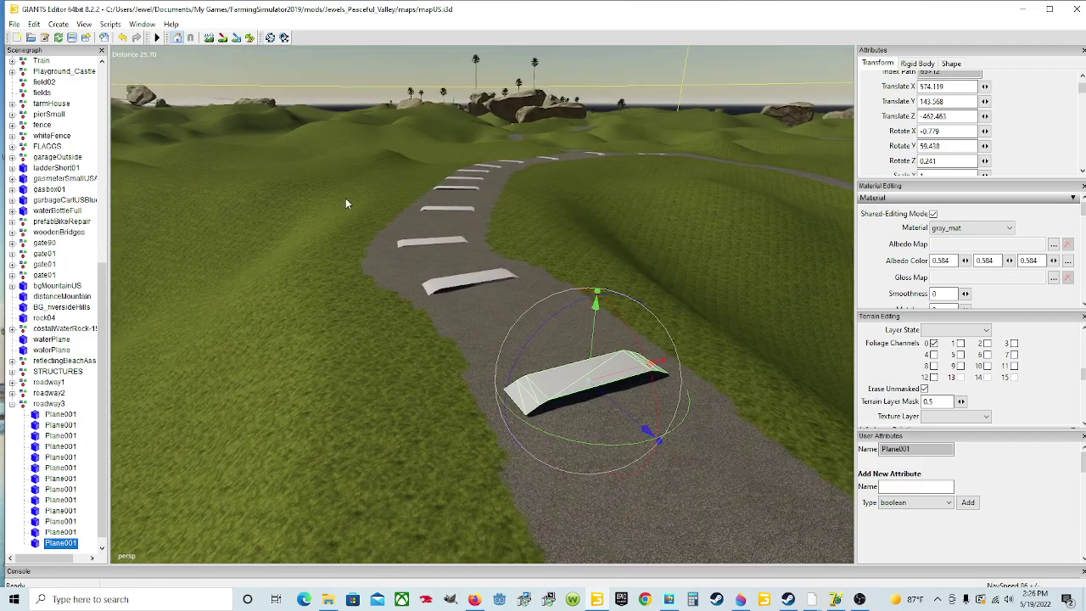
alt+drag(646, 291, 577, 364)
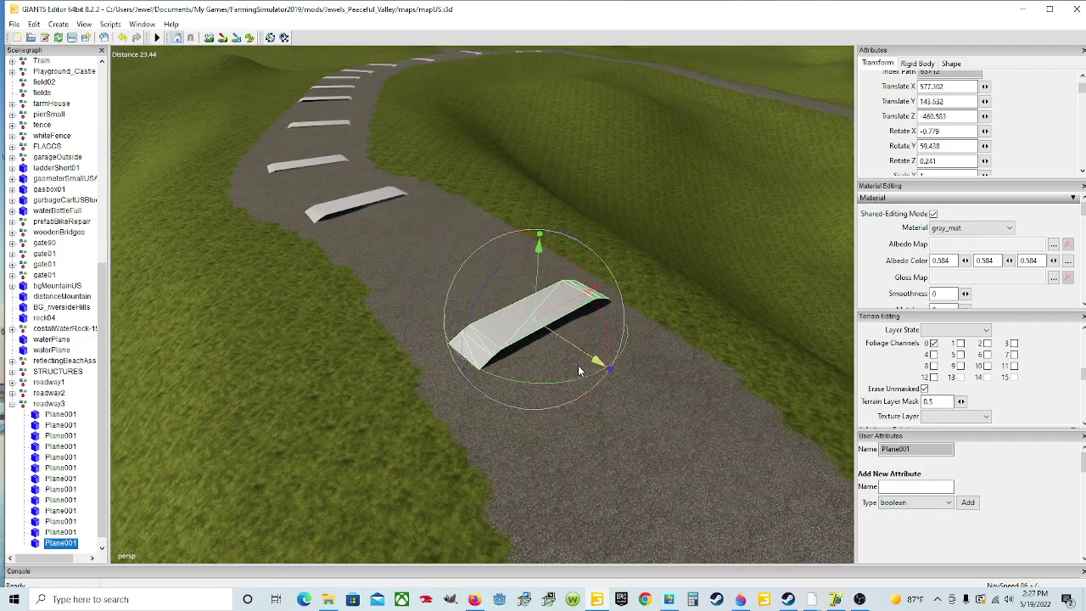
Step: Lower the thirteenth marker to about Y 143.3 and tilt it to about -2.0° around X and -1.2° around Z
drag(539, 276, 521, 306)
scroll(643, 327, up, 5)
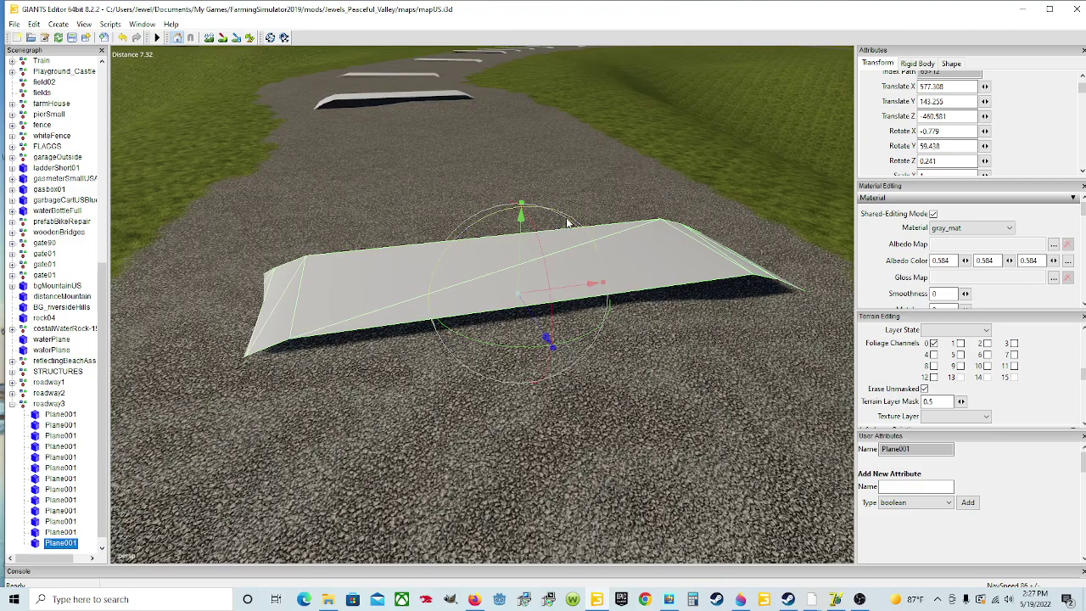
drag(567, 218, 566, 224)
alt+drag(586, 340, 695, 325)
scroll(571, 293, up, 3)
scroll(689, 321, down, 5)
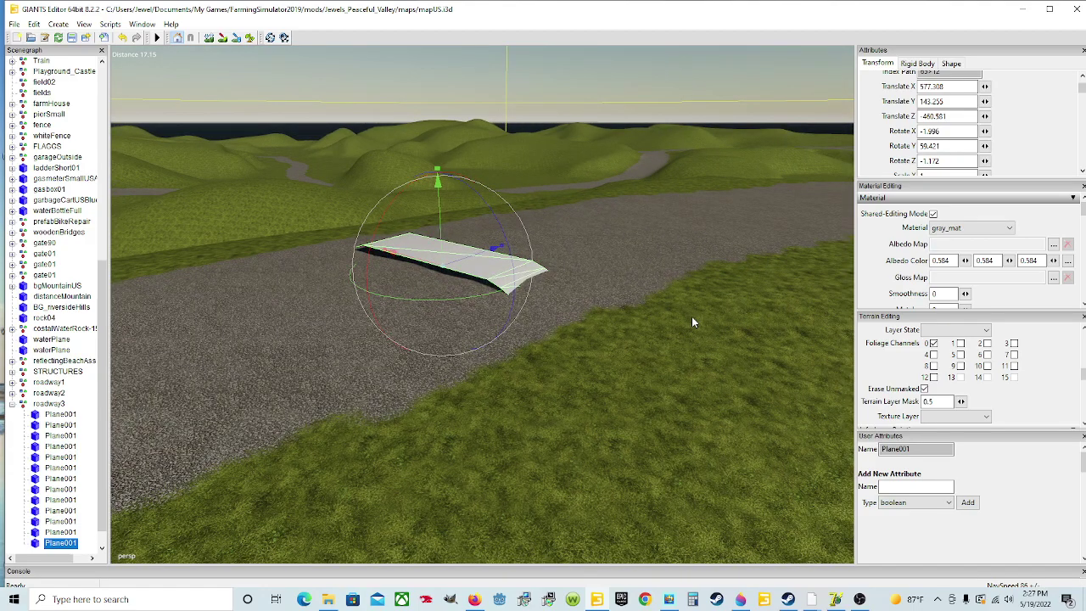
Step: Duplicate the thirteenth marker and place the copy at about X 590.5, Z -445.6, turned to about 41.5° around Y
key(ctrl+d)
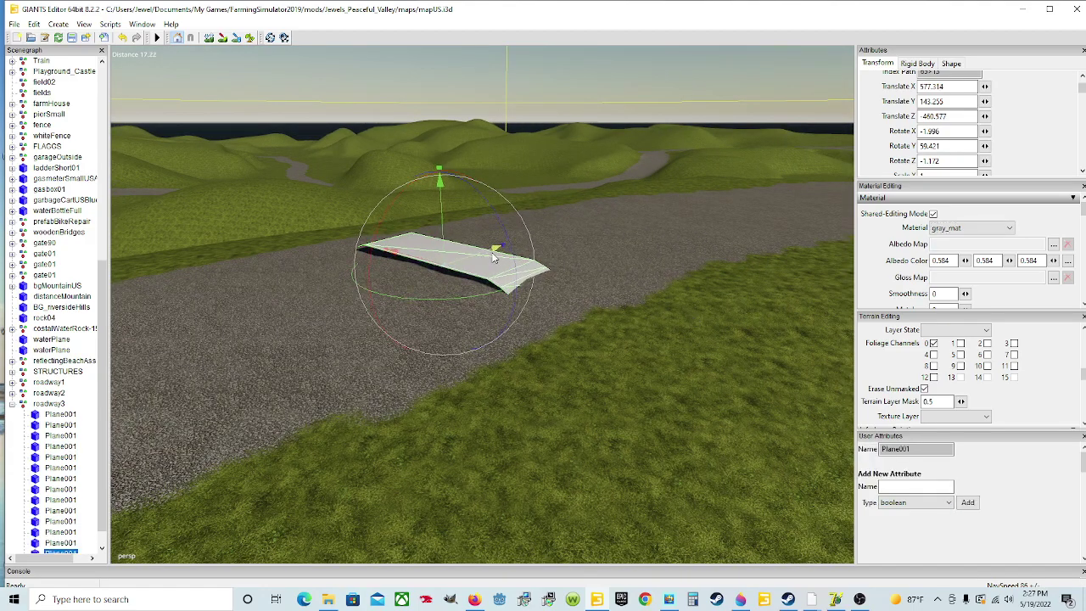
drag(485, 258, 667, 195)
scroll(521, 238, up, 3)
alt+drag(513, 303, 618, 290)
scroll(711, 317, down, 2)
click(585, 272)
click(566, 280)
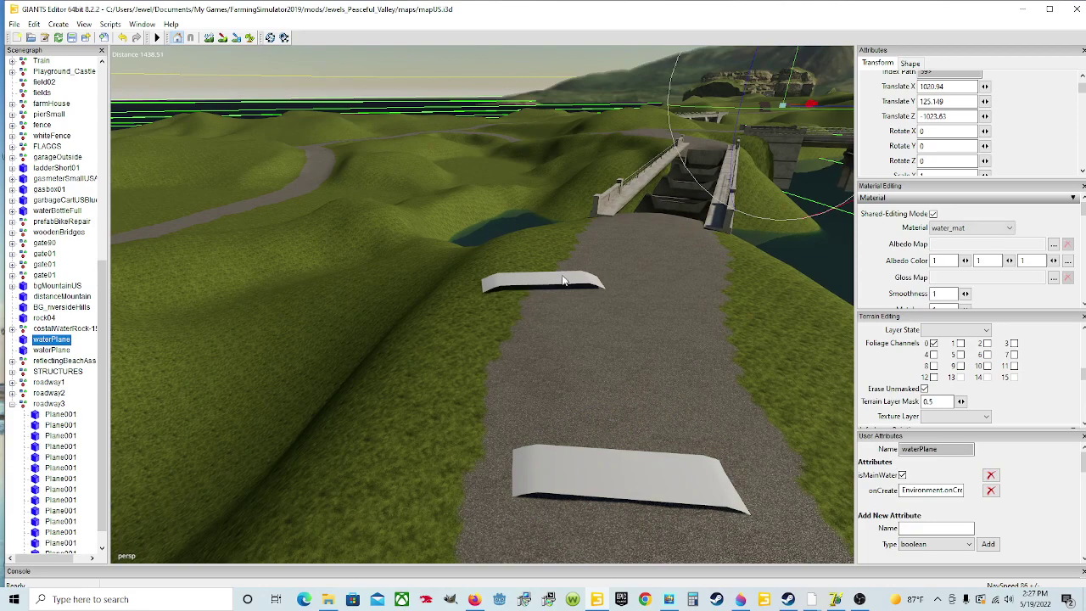
drag(512, 291, 596, 303)
drag(668, 336, 637, 339)
scroll(674, 302, up, 3)
alt+drag(674, 302, 557, 301)
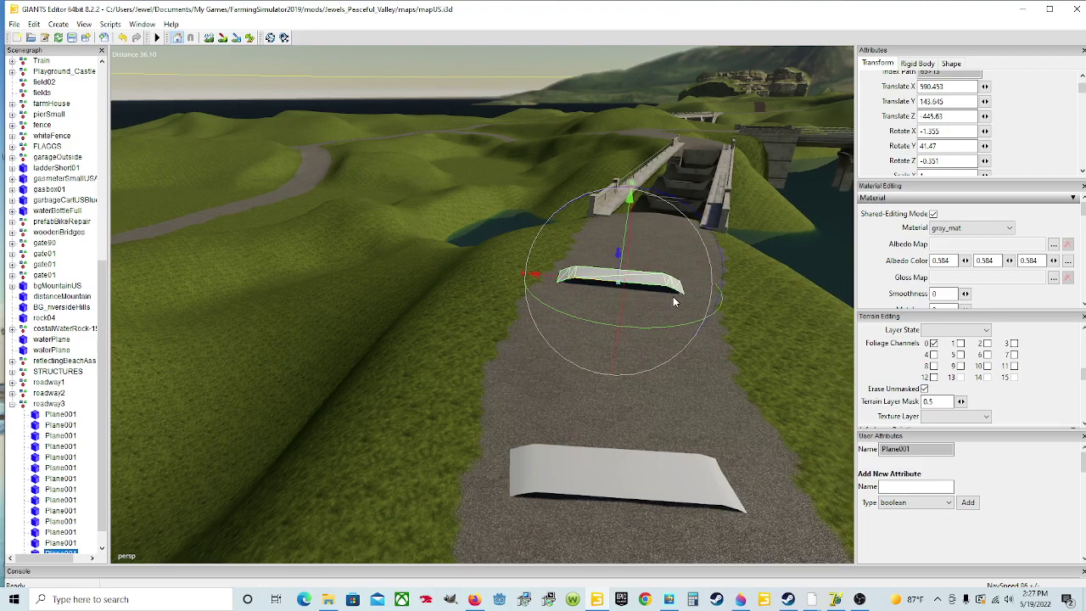
Step: Lower the fourteenth marker to about Y 143.3, turn it to about 36.5° around Y, and tilt it to about -0.4° around X
alt+drag(598, 330, 679, 386)
drag(389, 171, 379, 174)
scroll(438, 222, down, 3)
alt+drag(438, 222, 389, 229)
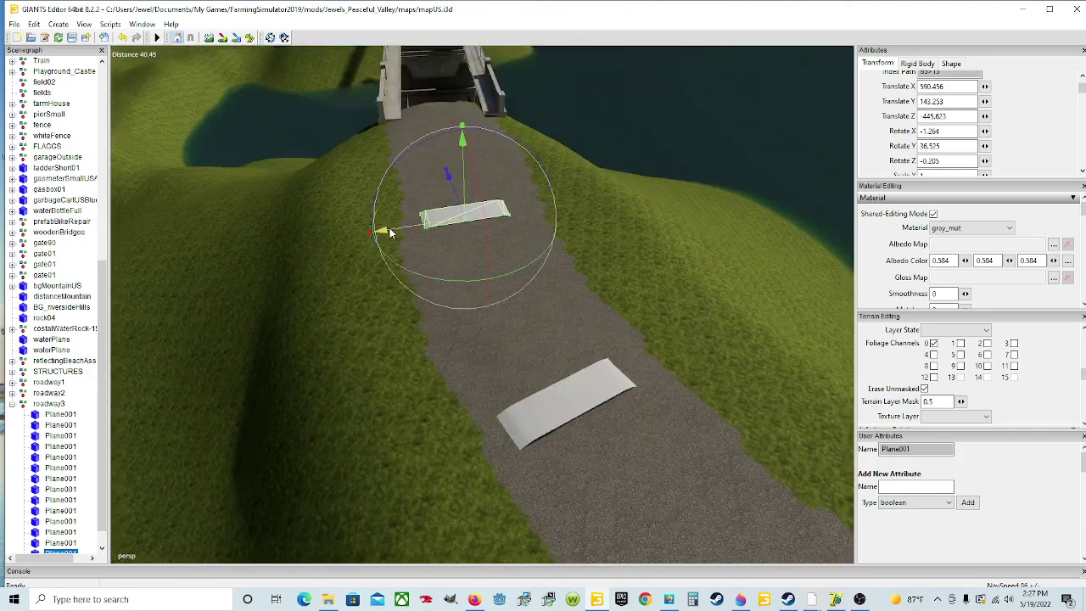
scroll(389, 229, down, 2)
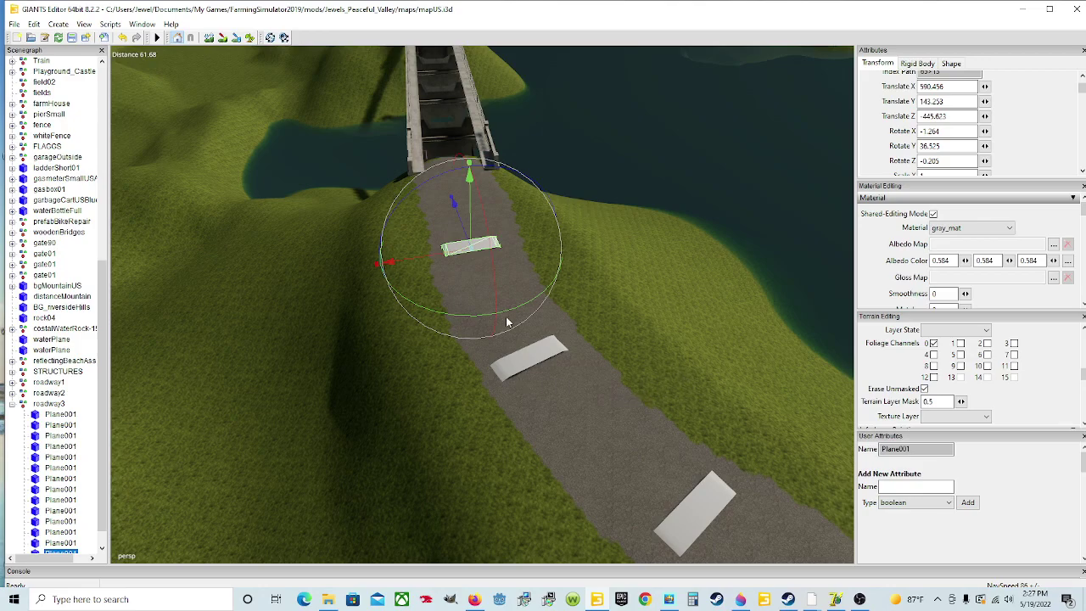
scroll(560, 382, up, 4)
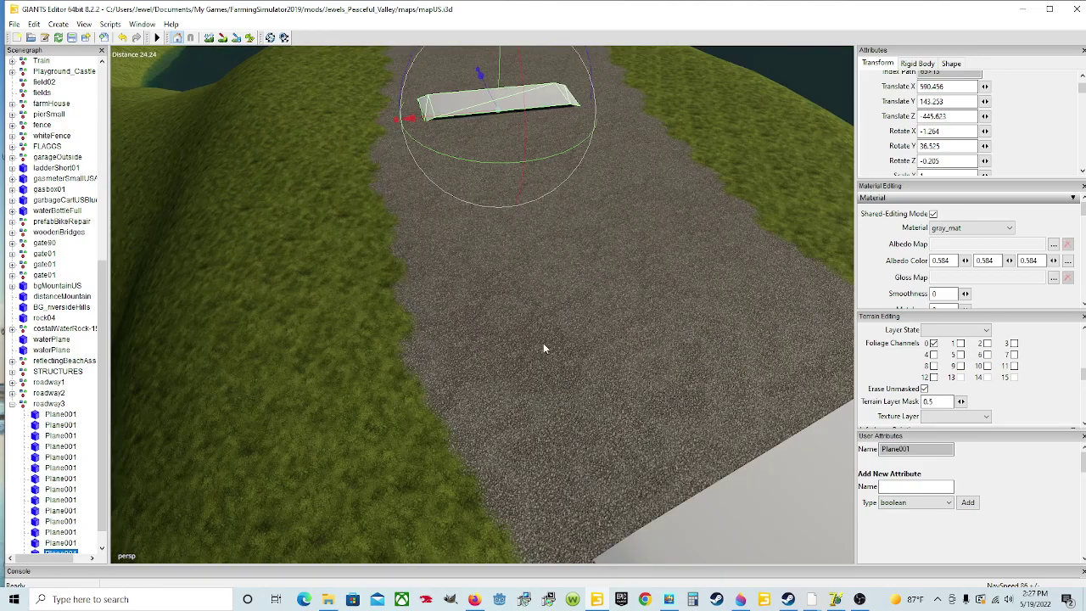
drag(525, 137, 526, 136)
alt+drag(622, 236, 356, 228)
scroll(630, 182, up, 3)
scroll(588, 140, up, 3)
scroll(357, 228, down, 3)
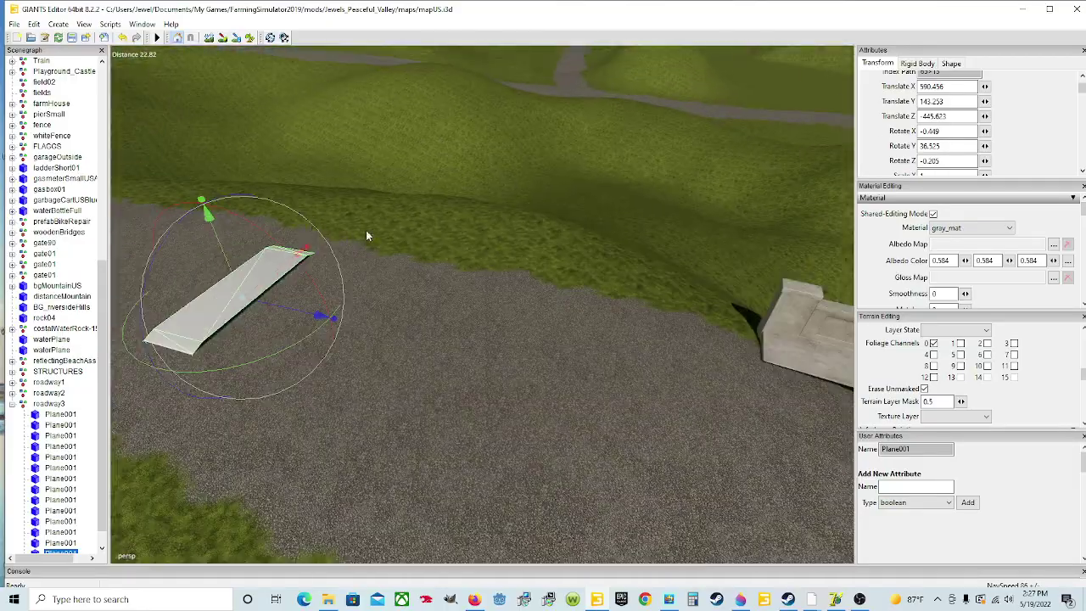
Step: Duplicate the fourteenth marker and place the copy at the bridge entrance near X 601.5, Z -428.2, turned to about 28.5° around Y
key(ctrl+d)
drag(287, 308, 915, 499)
alt+drag(652, 422, 748, 417)
drag(616, 251, 520, 383)
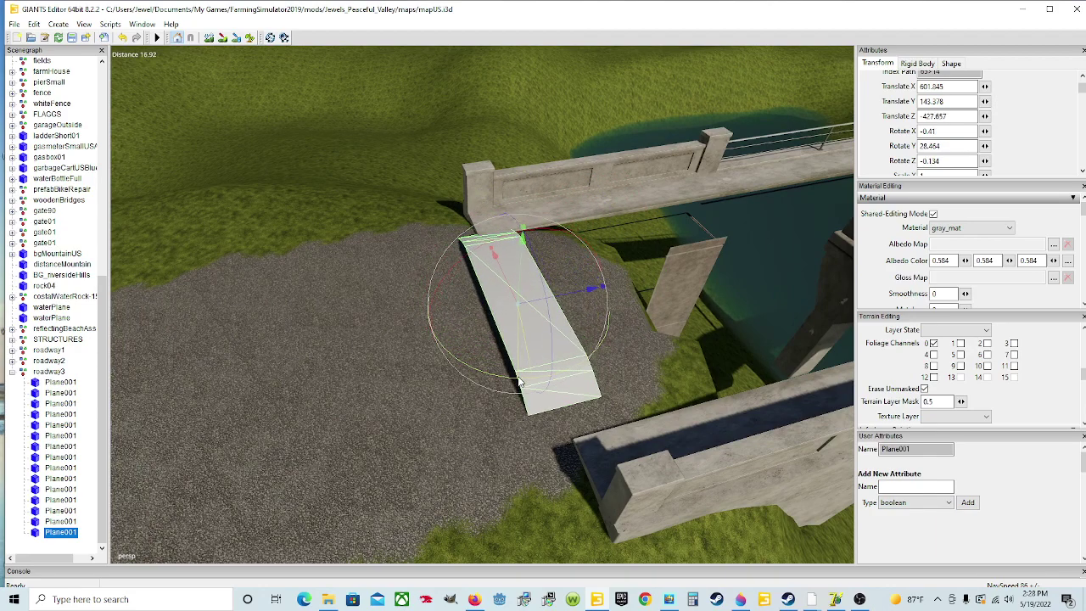
drag(589, 298, 551, 324)
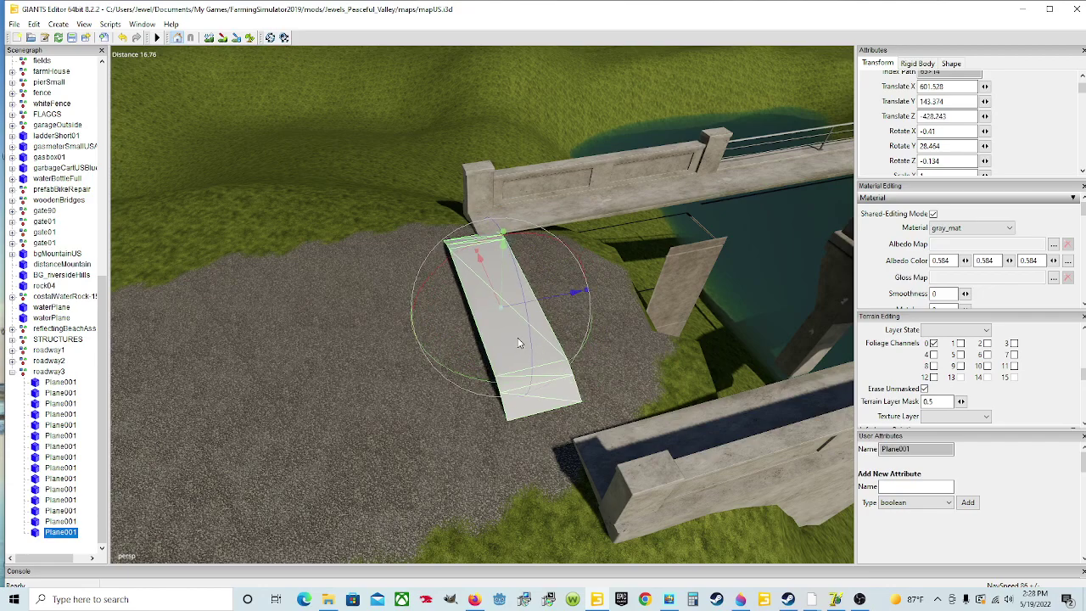
Step: Center the fifteenth marker between the bridge walls at about X 601.0, Z -427.9, turned to about 28.9° around Y
drag(491, 284, 493, 329)
scroll(433, 289, up, 4)
scroll(425, 317, down, 4)
scroll(493, 374, up, 6)
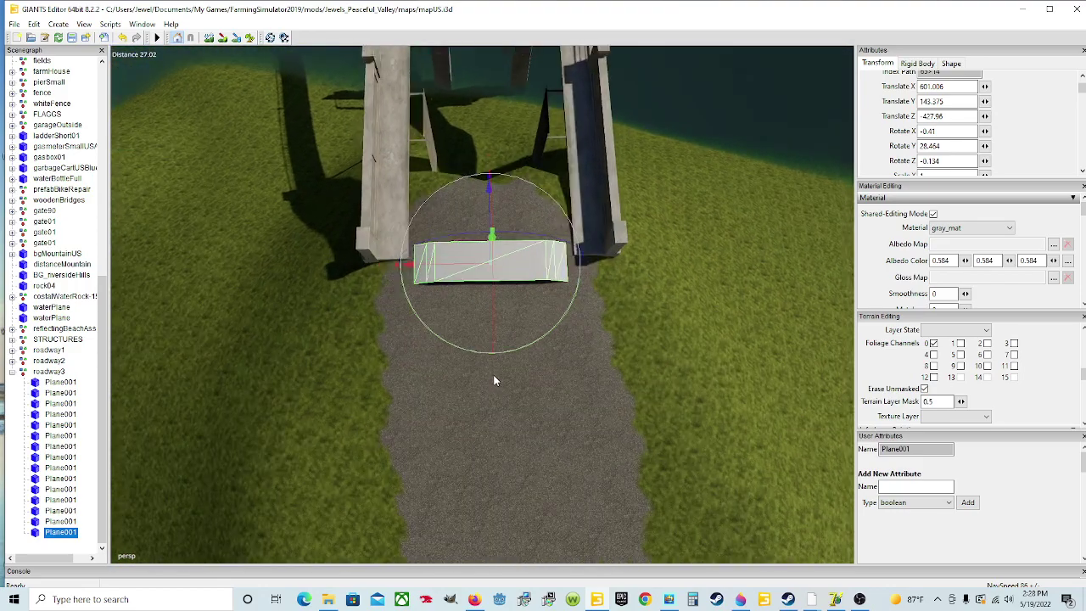
scroll(493, 374, up, 2)
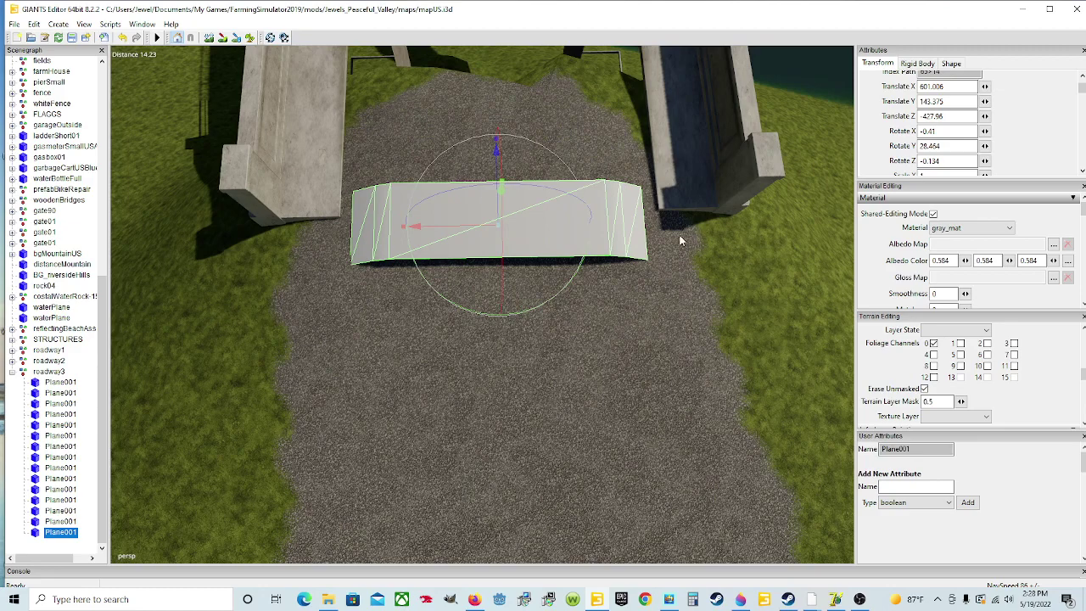
drag(472, 235, 472, 232)
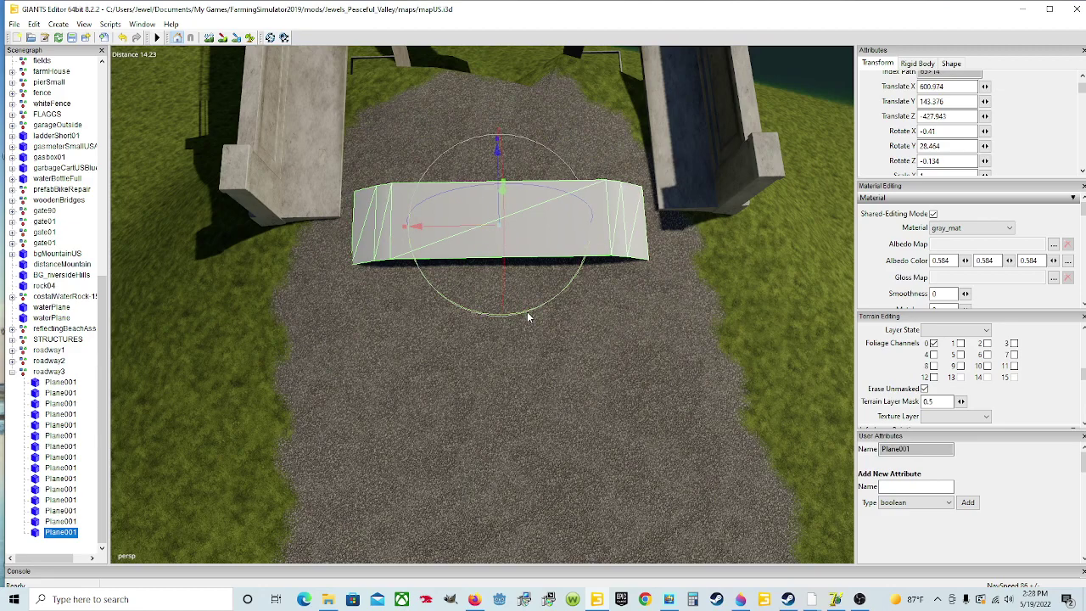
middle_drag(527, 318, 523, 289)
drag(543, 480, 547, 485)
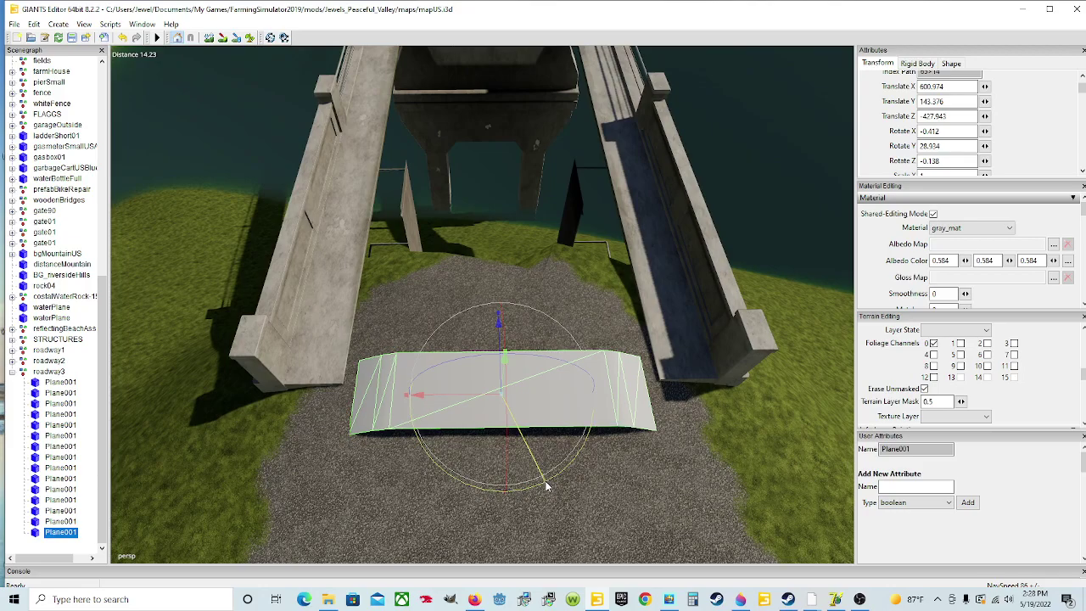
middle_drag(546, 485, 549, 458)
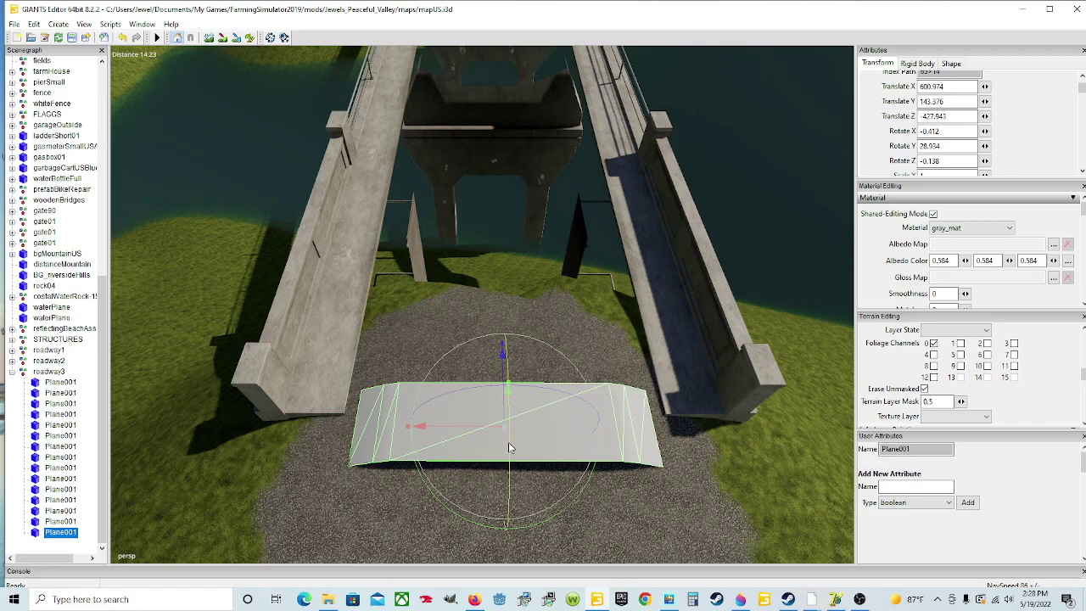
Step: Lower the fifteenth marker to about Y 143.1 at Z -428.2 and tilt it to about 2.3° around X and 0.2° around Z
drag(509, 443, 511, 445)
drag(505, 394, 588, 387)
scroll(516, 431, up, 3)
scroll(598, 361, down, 5)
scroll(588, 387, up, 5)
scroll(585, 378, down, 5)
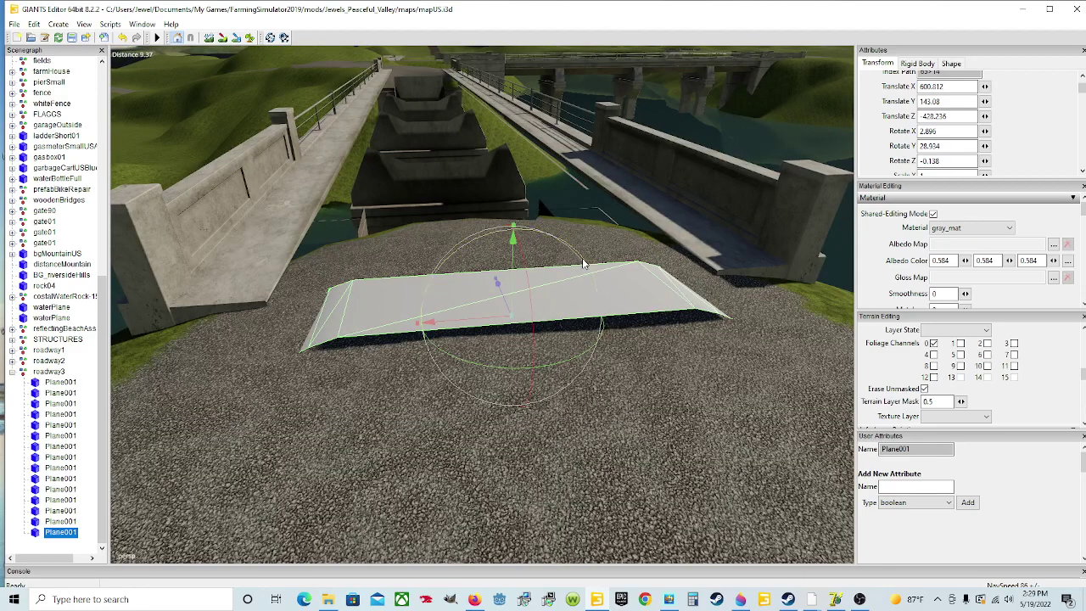
drag(583, 263, 527, 275)
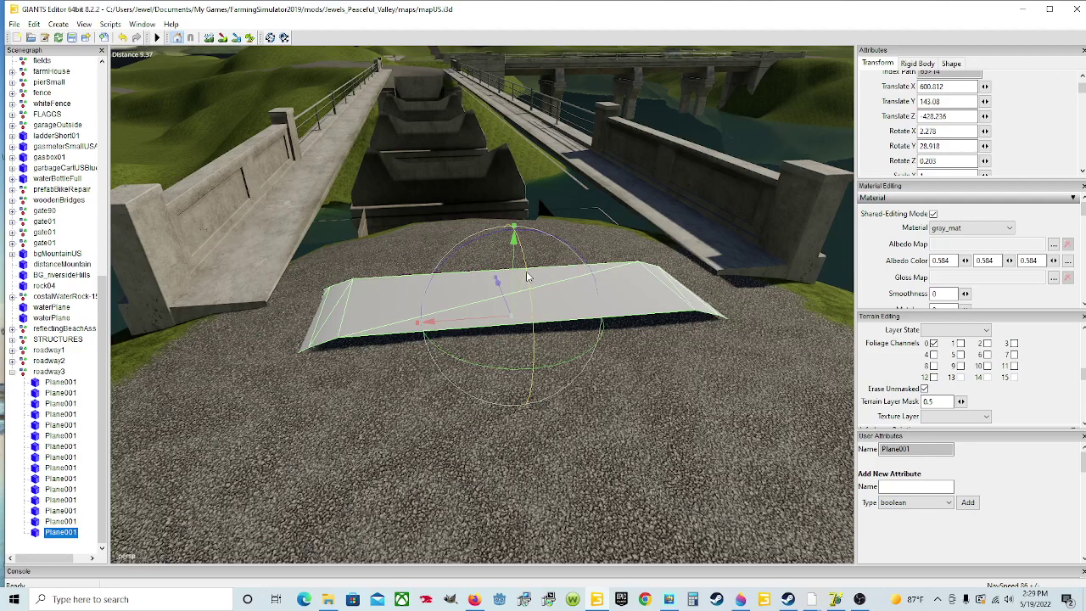
Step: Set the terrain sculpting brush's primary action to Replace and return to object editing
alt+drag(582, 414, 579, 386)
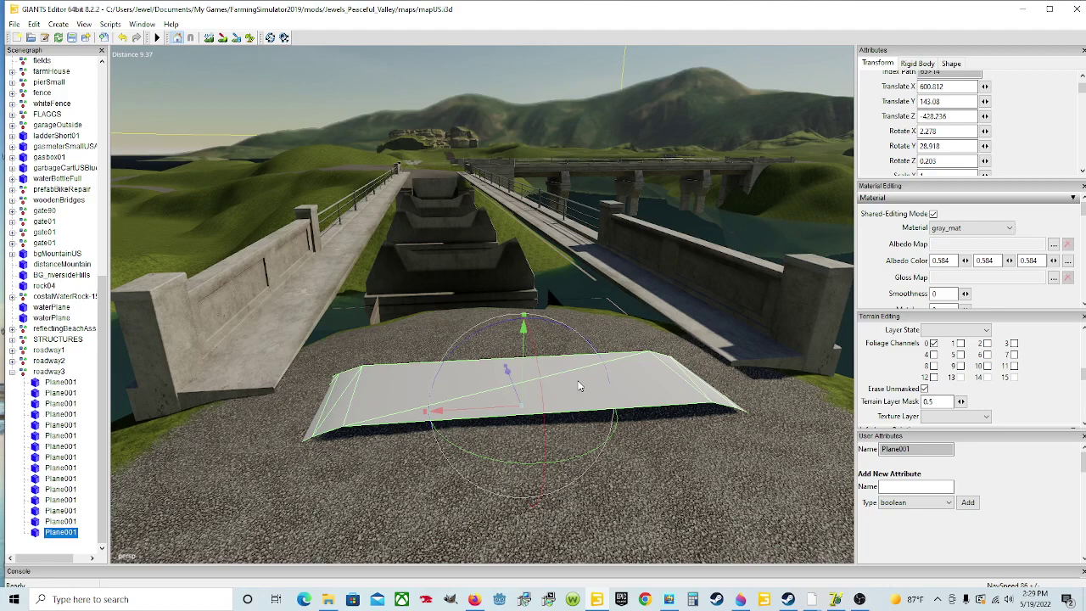
click(210, 38)
scroll(1074, 385, up, 5)
scroll(1031, 363, up, 2)
click(939, 365)
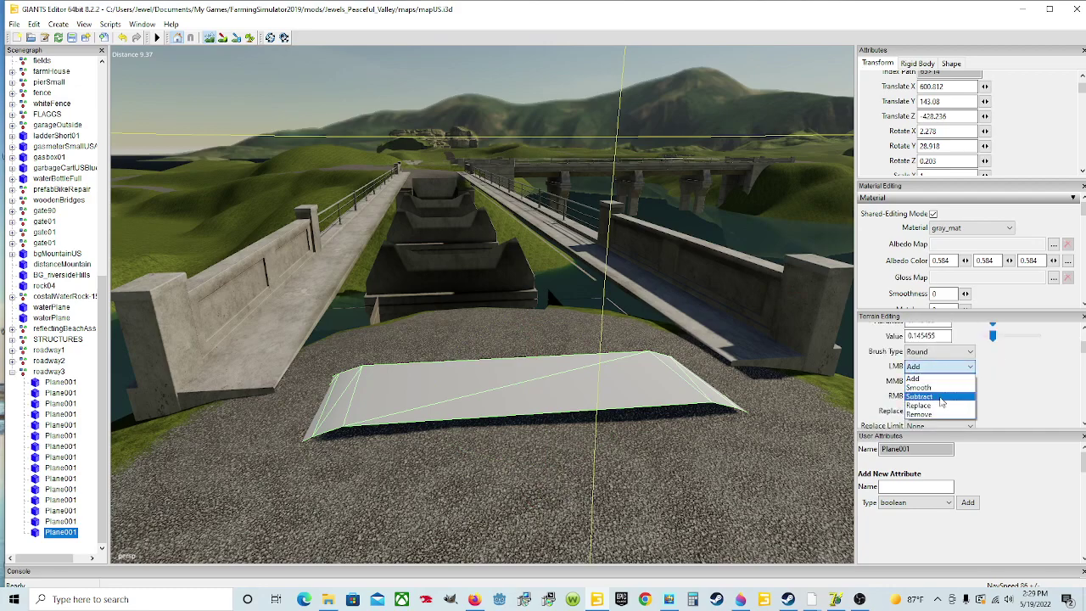
click(919, 404)
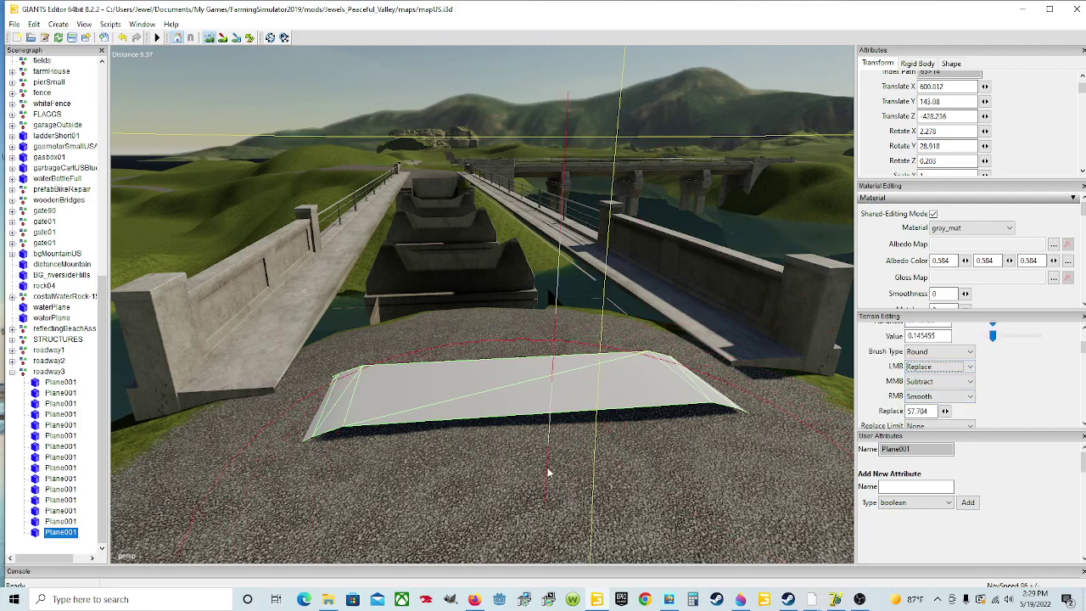
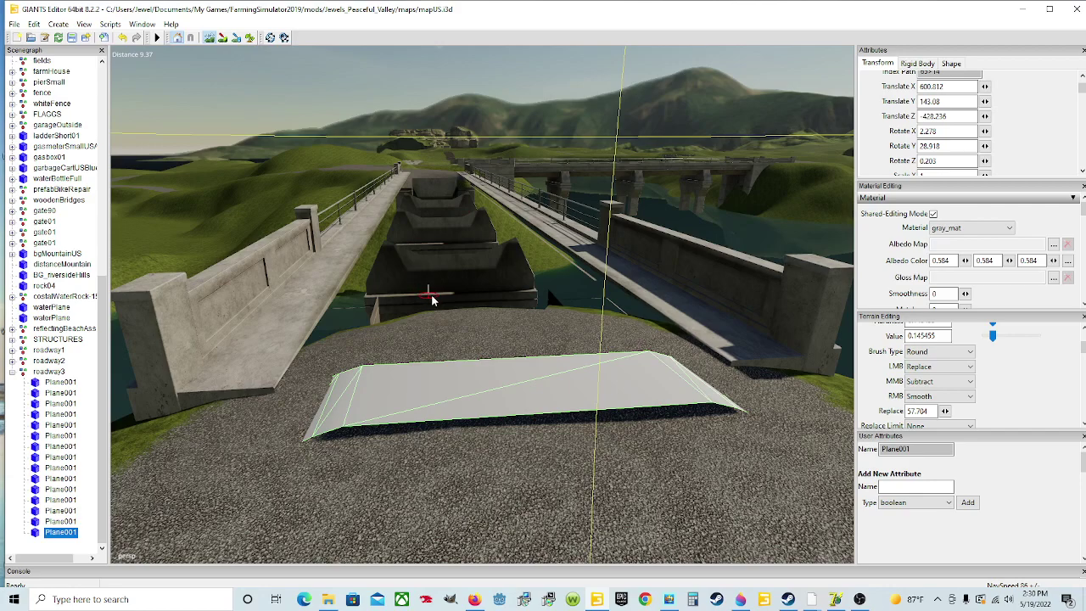
click(1033, 390)
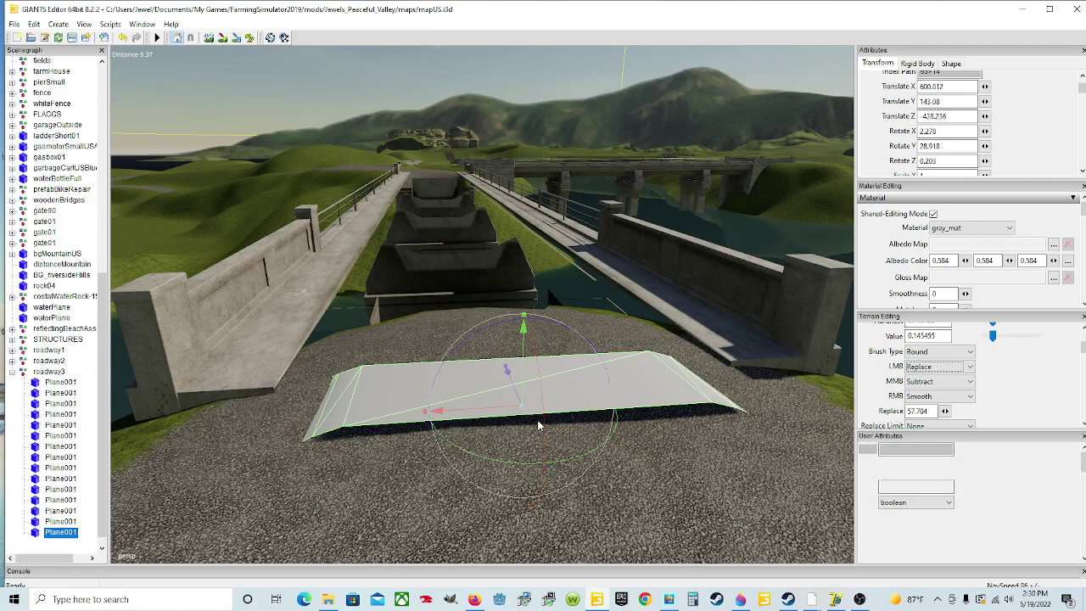
Step: Duplicate the fifteenth marker and place the copy at the far end of the bridge, at about X 646.3, Z -346.8
key(ctrl+d)
alt+drag(584, 454, 563, 406)
scroll(564, 387, up, 8)
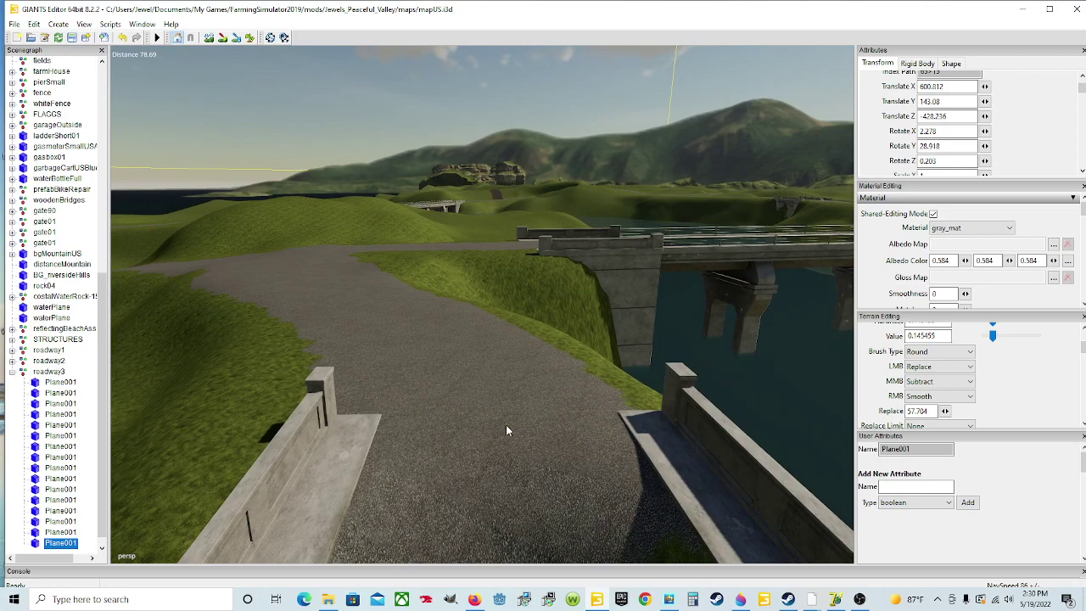
key(ctrl+b)
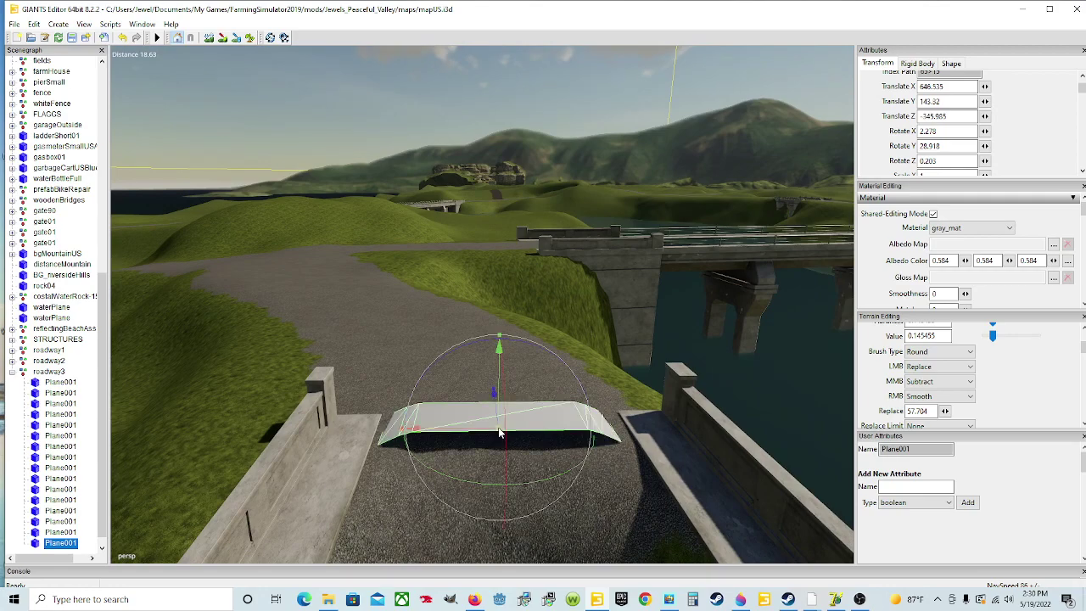
key(ctrl+b)
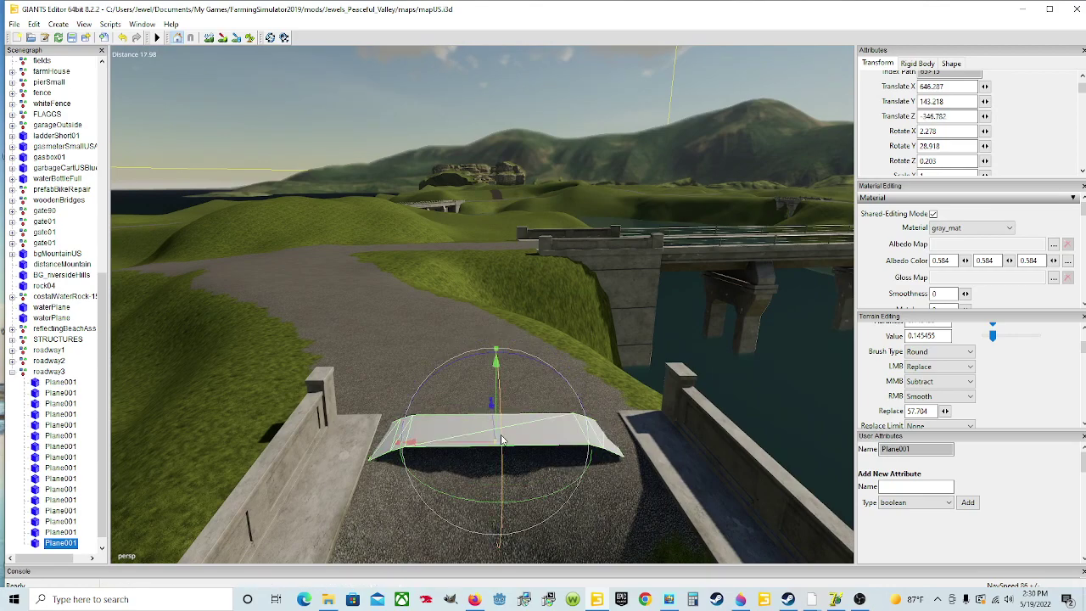
Step: Move the sixteenth marker to about X 647.5, Y 143.1, Z -344.2 and turn it to about 28.1° around Y
scroll(497, 431, up, 5)
alt+drag(497, 431, 557, 399)
scroll(474, 440, down, 1)
scroll(449, 446, up, 1)
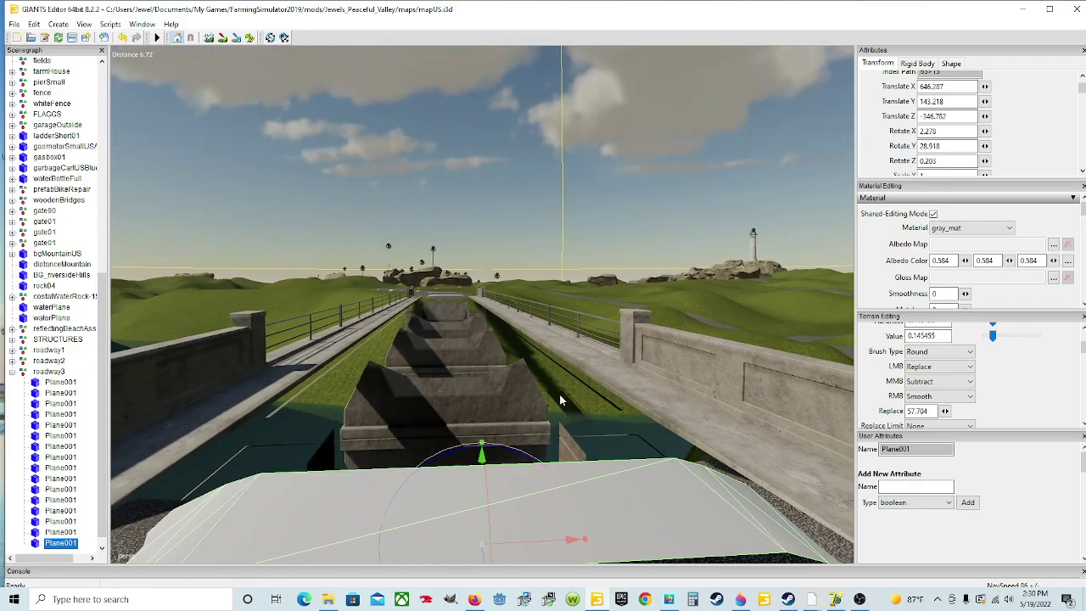
scroll(557, 399, down, 1)
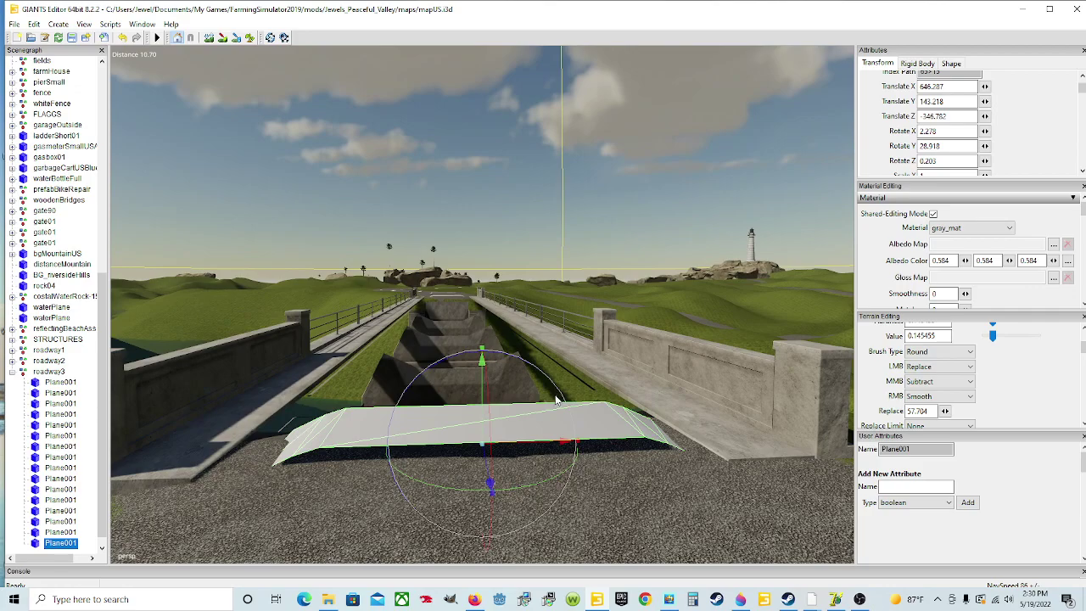
drag(491, 484, 537, 507)
scroll(543, 462, down, 3)
scroll(537, 395, up, 3)
alt+drag(561, 421, 529, 542)
alt+drag(574, 493, 583, 442)
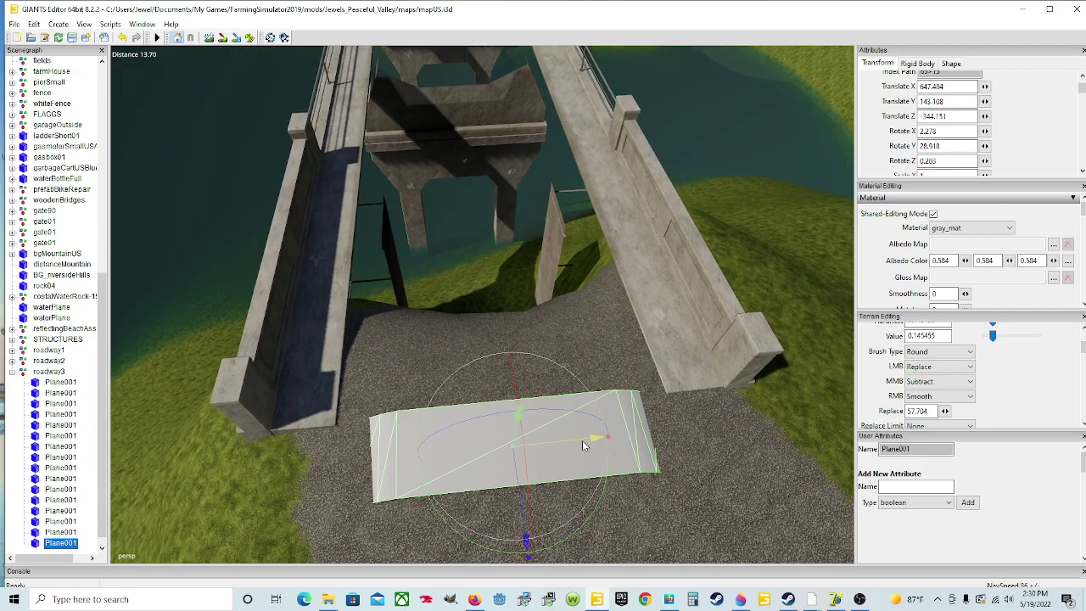
drag(571, 536, 570, 537)
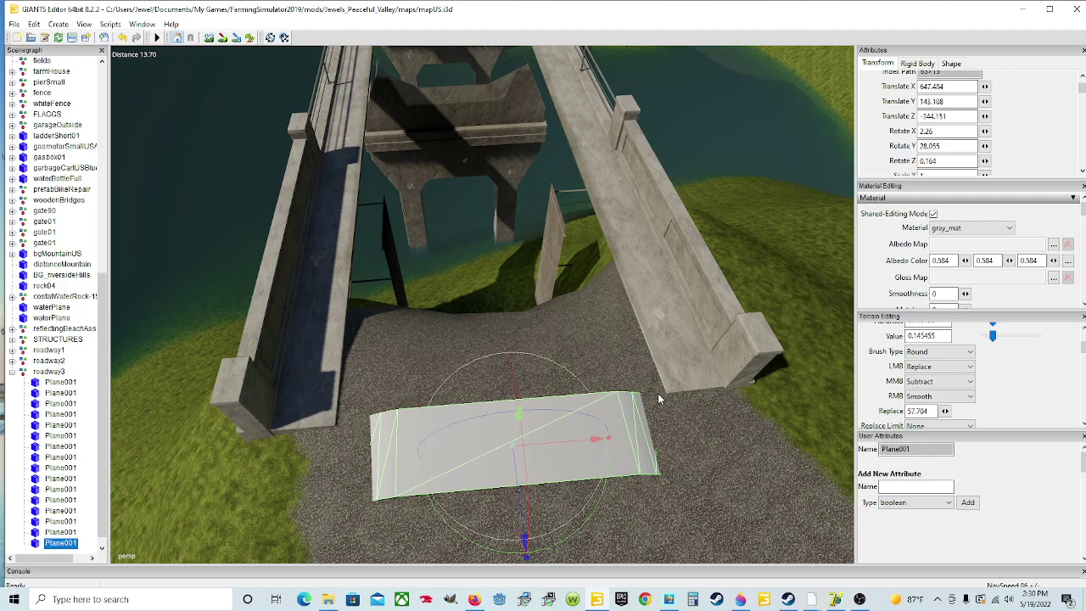
Step: Level the sixteenth marker to about 0.1° around X and nudge it sideways to about X 647.4, Z -344.1
alt+drag(497, 395, 465, 277)
right_click(466, 278)
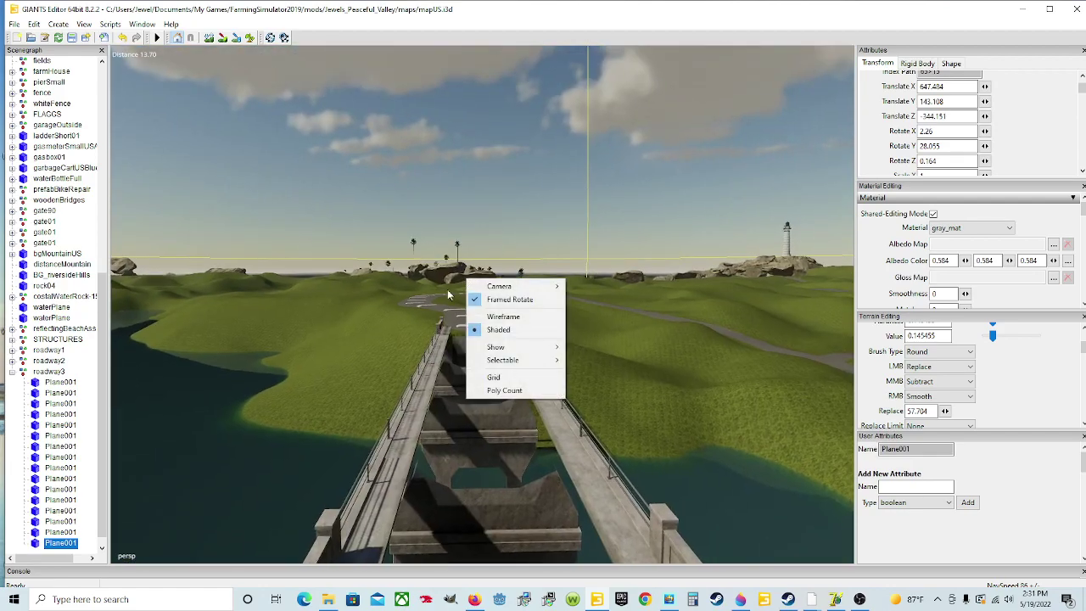
alt+drag(401, 346, 410, 331)
alt+drag(477, 356, 517, 451)
scroll(555, 515, up, 5)
scroll(555, 515, down, 5)
scroll(547, 435, down, 2)
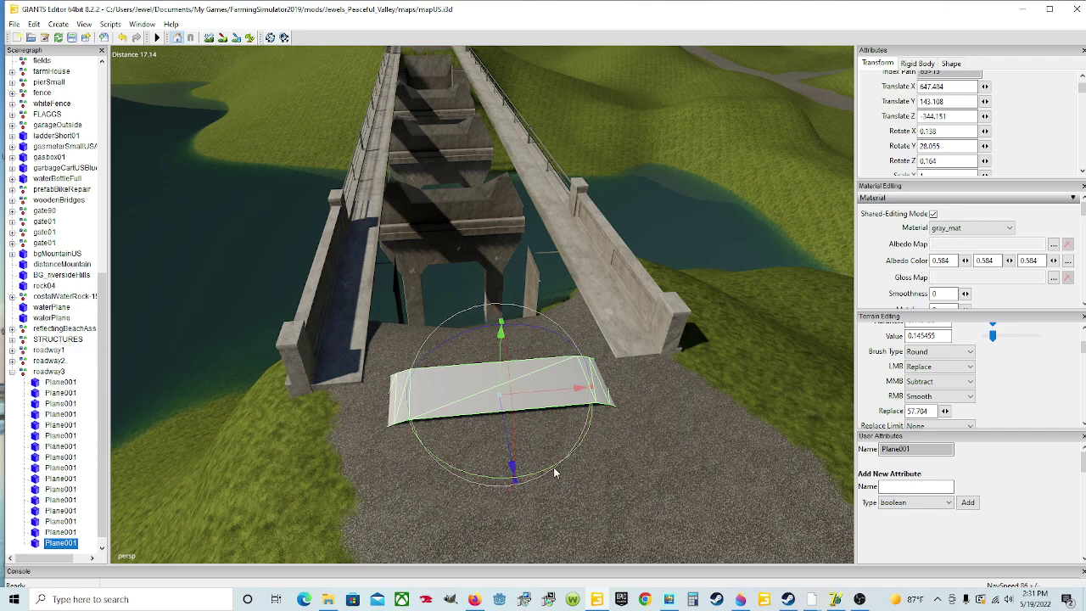
drag(564, 392, 564, 391)
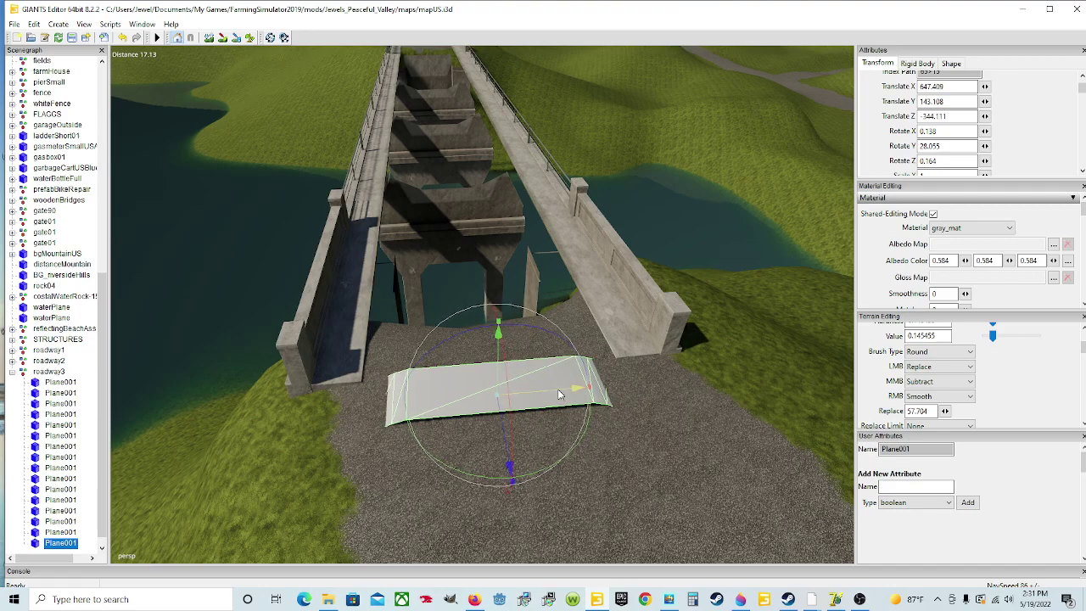
alt+drag(576, 447, 552, 459)
scroll(562, 441, up, 2)
scroll(553, 458, down, 2)
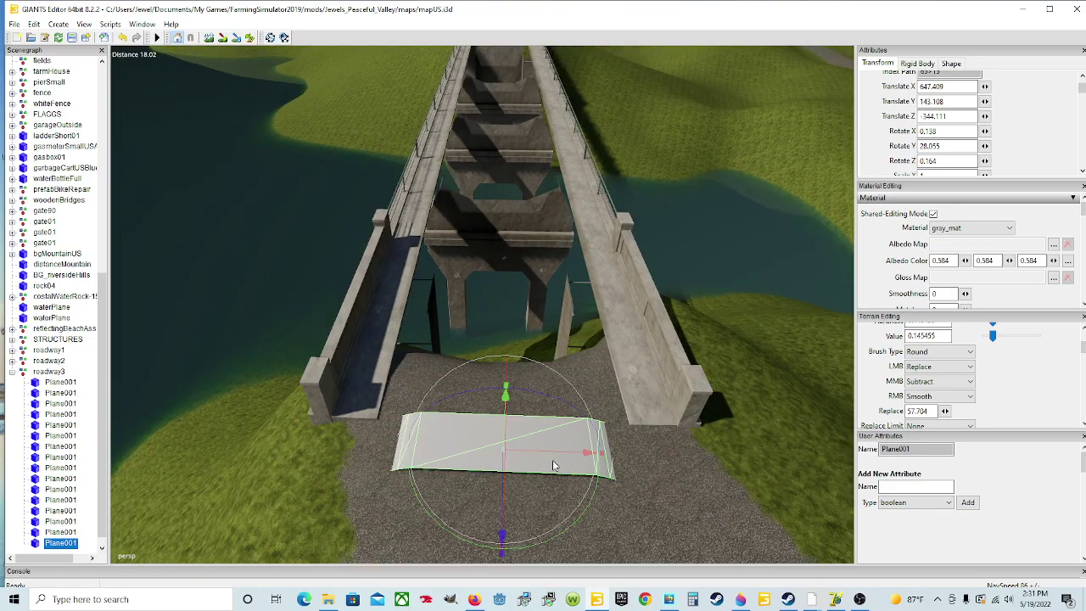
Step: Duplicate the road plane at the bridge end and place the copy farther along the road at about X 656.3, Z -334.7, turned to about 45° around Y
alt+drag(603, 408, 556, 439)
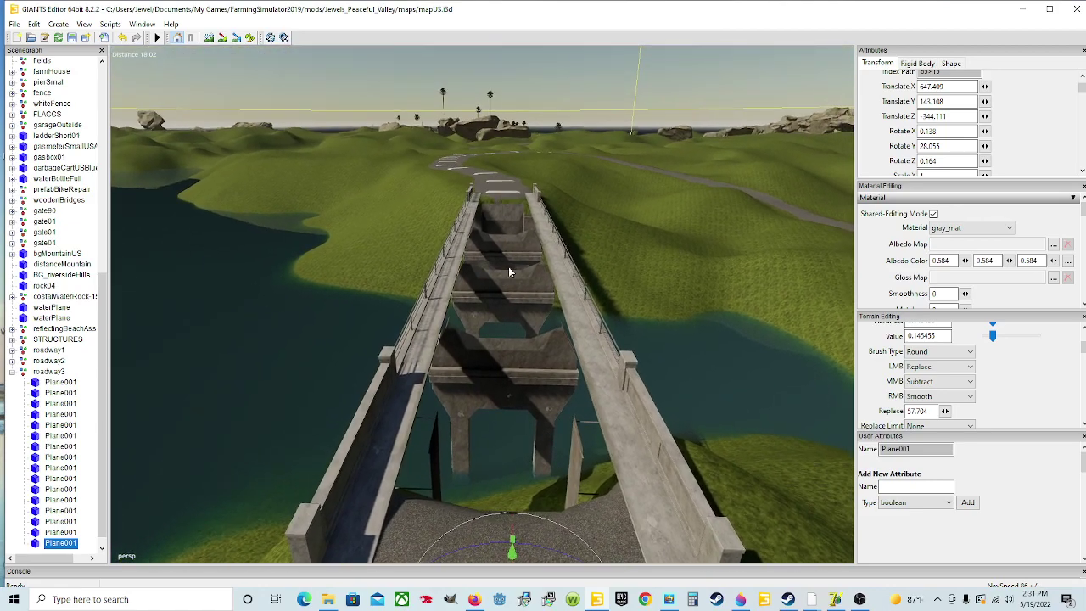
alt+drag(570, 514, 555, 497)
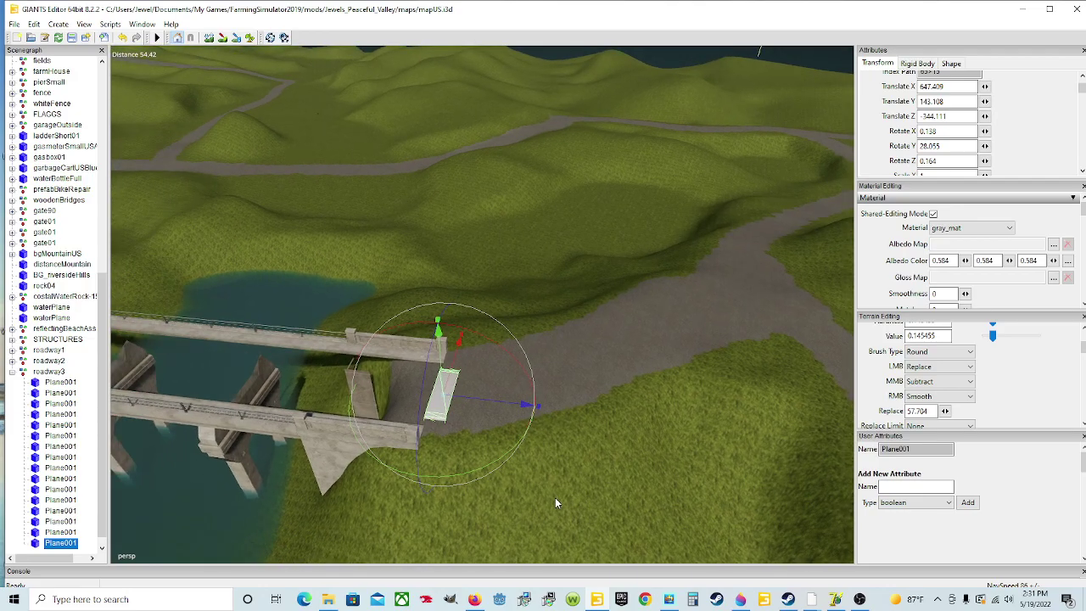
key(ctrl+d)
drag(497, 401, 554, 354)
drag(580, 469, 545, 421)
scroll(648, 442, up, 5)
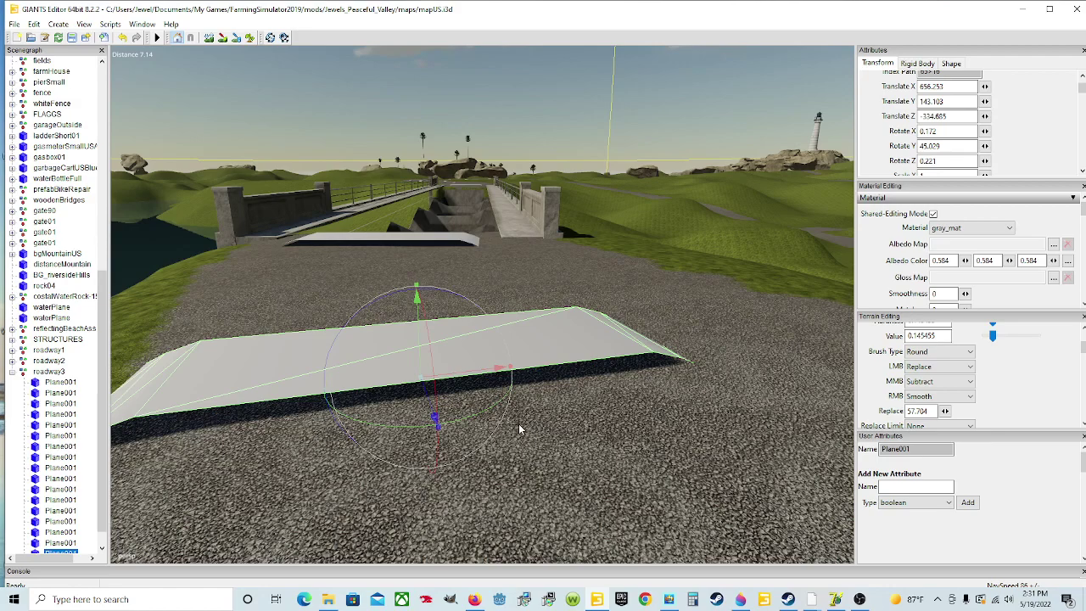
scroll(518, 428, down, 2)
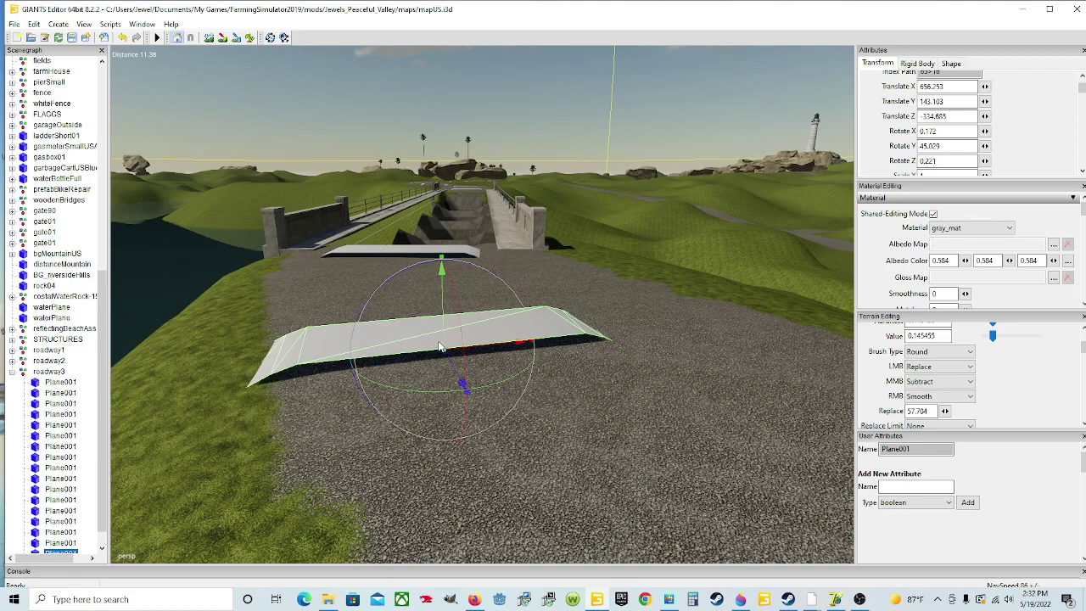
Step: Duplicate the newest plane and place the copy farther along the road at about X 667.9, Z -329.2, turned to about 56.9° around Y
key(ctrl+d)
drag(462, 384, 816, 487)
scroll(513, 418, down, 3)
alt+drag(513, 418, 662, 505)
alt+drag(662, 505, 584, 507)
scroll(635, 436, up, 2)
scroll(753, 524, down, 3)
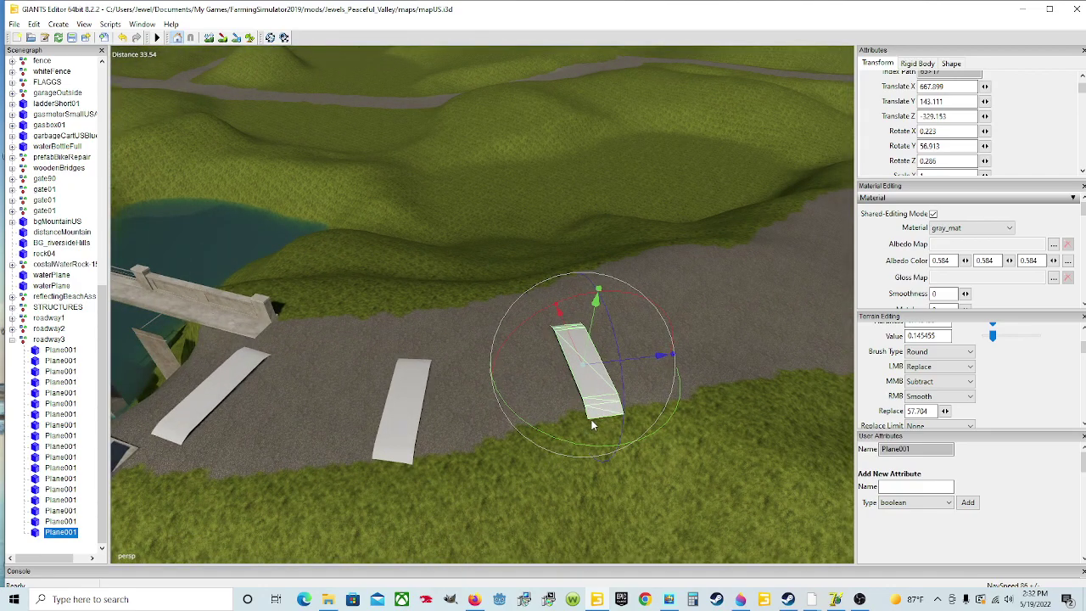
Step: Fine-tune that copy to about X 667.3, Y 142.97, Z -328.2, with a Y rotation of about 60.4°
drag(578, 346, 581, 350)
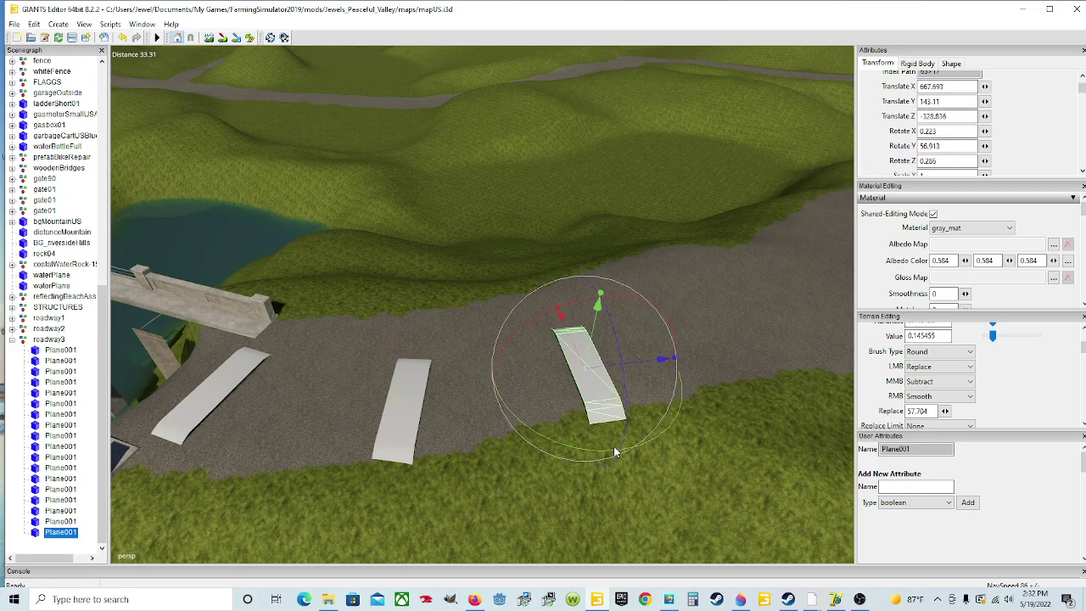
drag(607, 453, 613, 452)
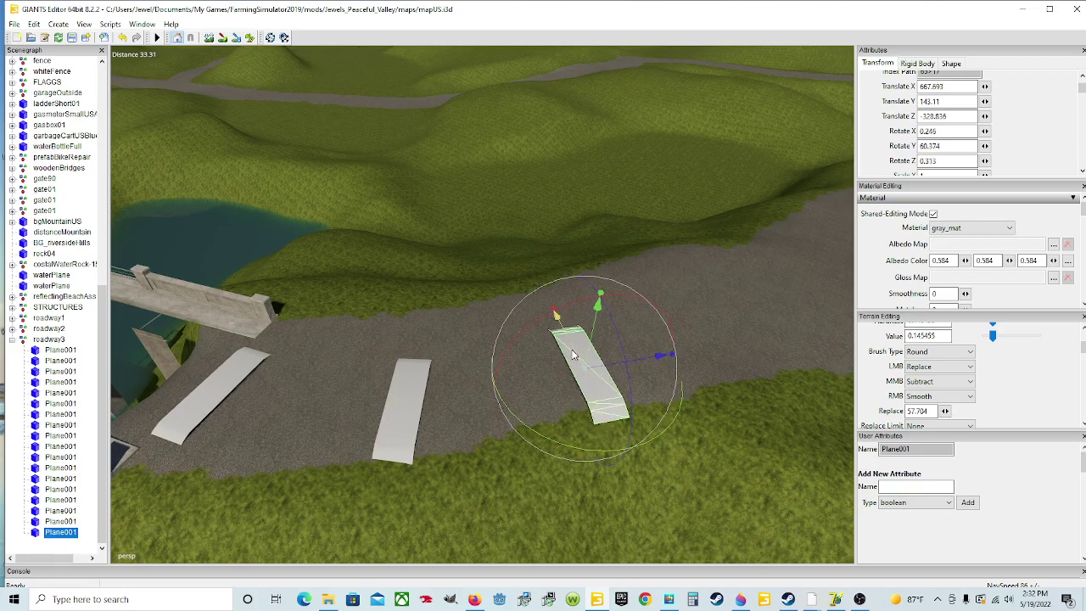
drag(576, 348, 582, 358)
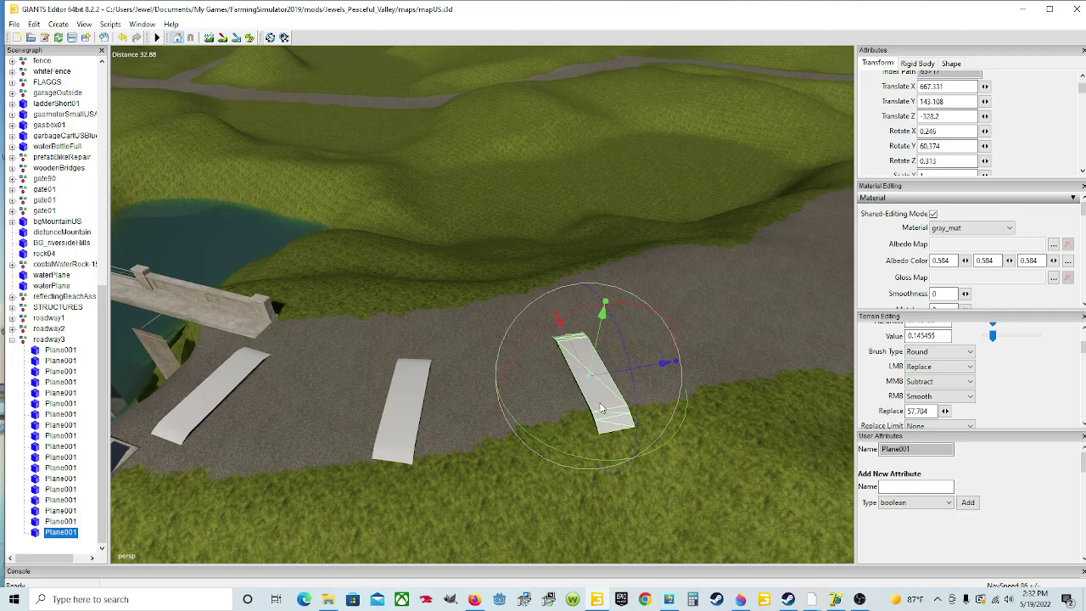
scroll(577, 407, up, 5)
scroll(456, 441, up, 5)
alt+drag(461, 435, 676, 341)
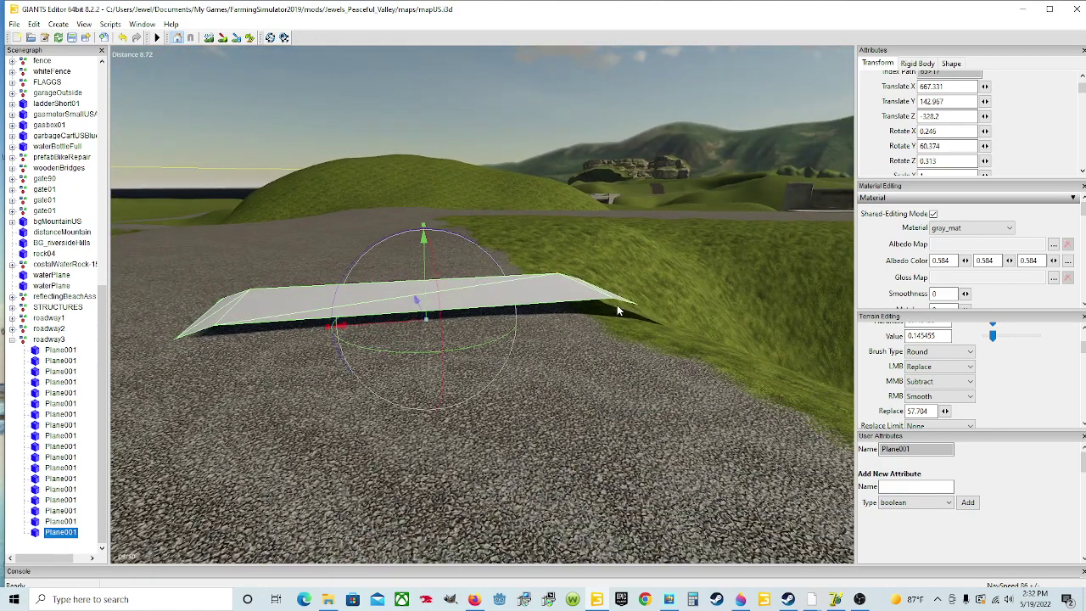
alt+drag(556, 349, 535, 384)
scroll(488, 369, down, 5)
scroll(533, 384, down, 5)
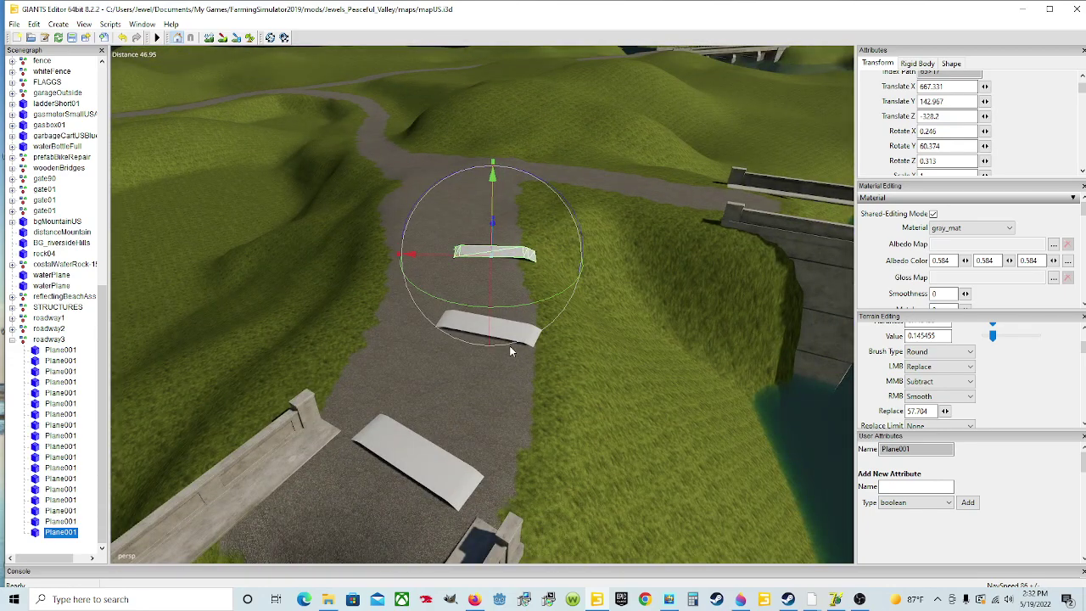
Step: Duplicate the adjusted plane and move the copy toward the road junction, to about X 679.1, Z -321.5
key(ctrl+d)
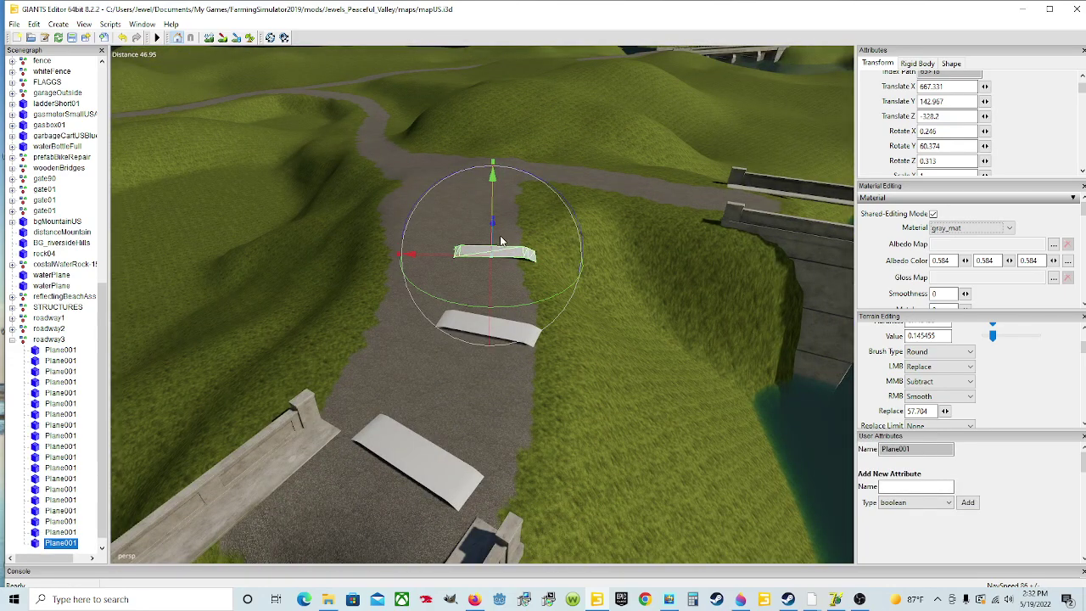
drag(498, 241, 572, 85)
alt+drag(586, 303, 274, 306)
scroll(571, 250, up, 8)
scroll(559, 303, down, 5)
alt+drag(569, 302, 479, 183)
scroll(509, 327, up, 5)
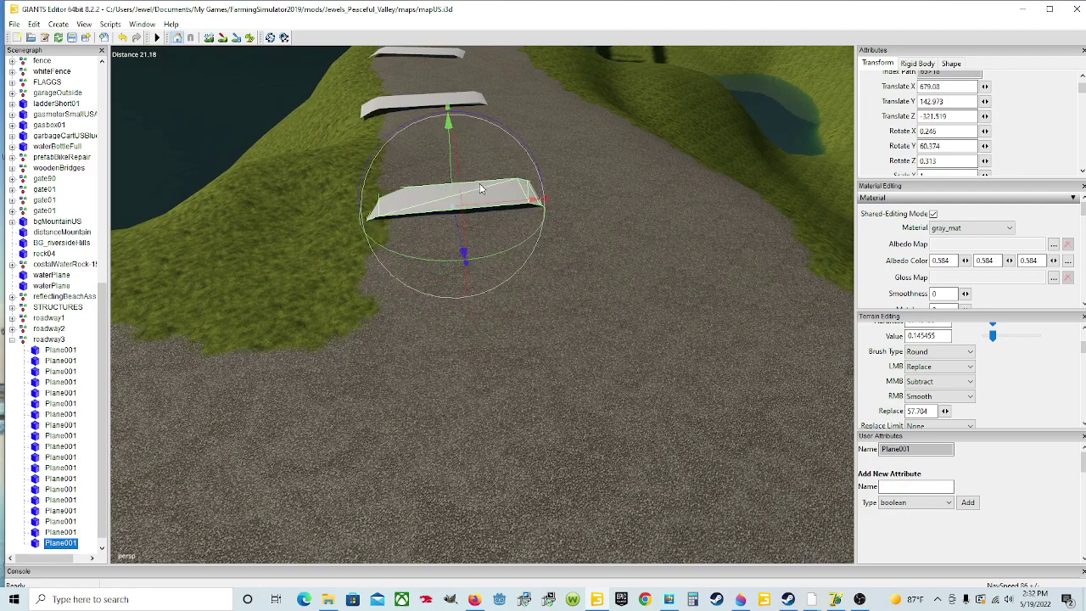
Step: Reposition the copy to about X 677.9, Y 143.05, Z -323.1 and tilt it to about 66.6° around Y and -2.2° around Z
drag(449, 125, 449, 119)
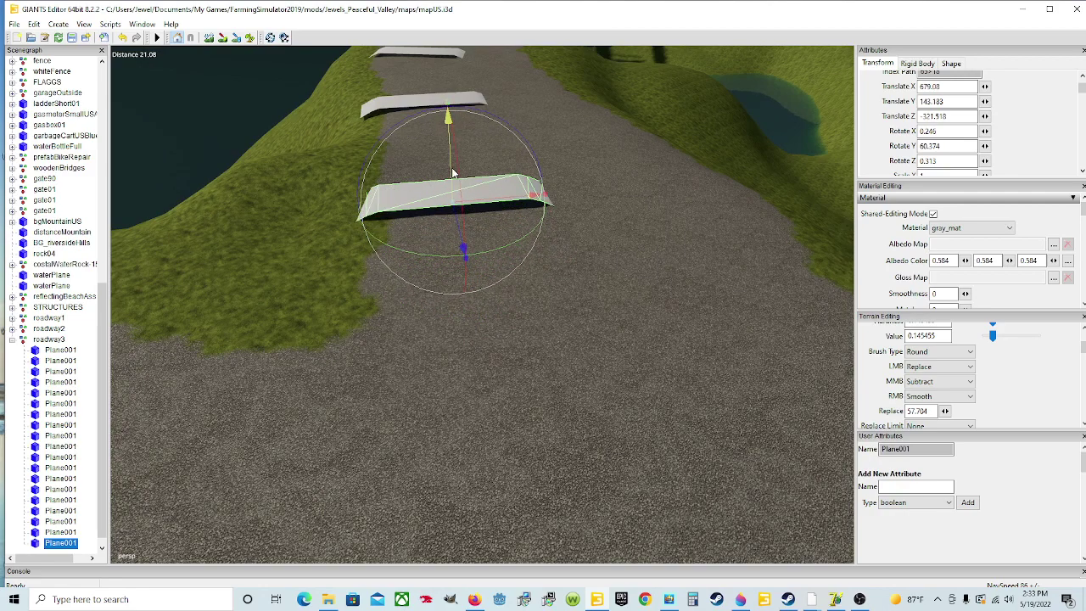
drag(466, 220, 456, 190)
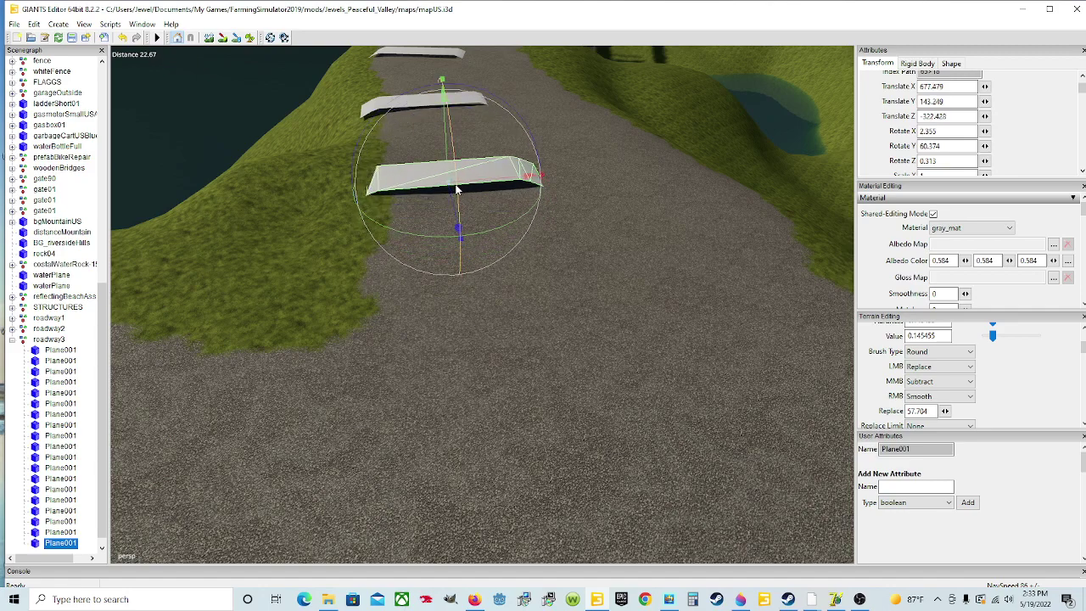
drag(458, 229, 486, 229)
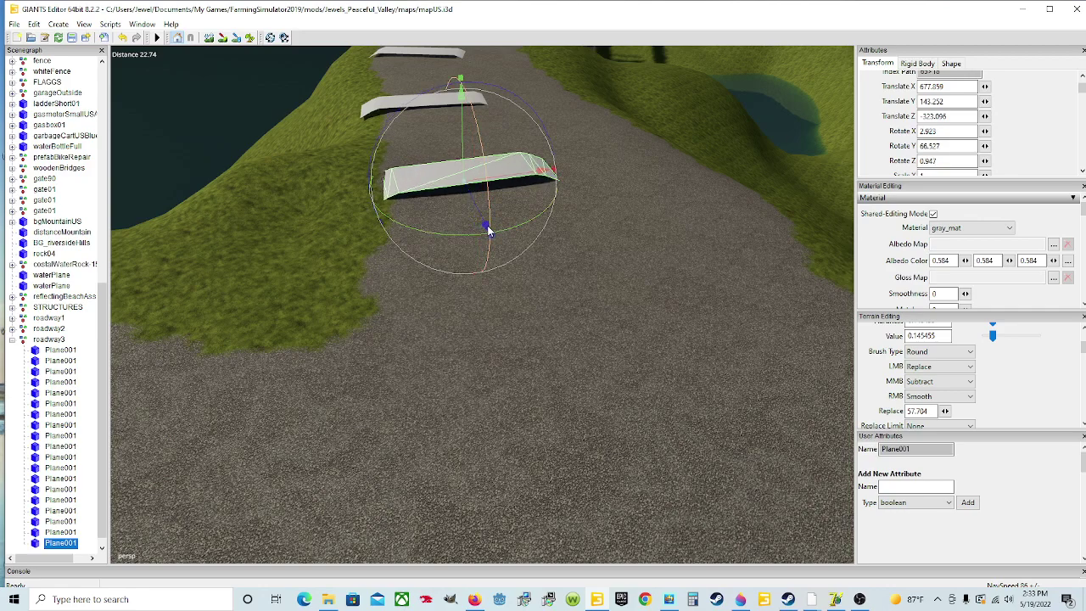
drag(531, 106, 469, 136)
click(469, 131)
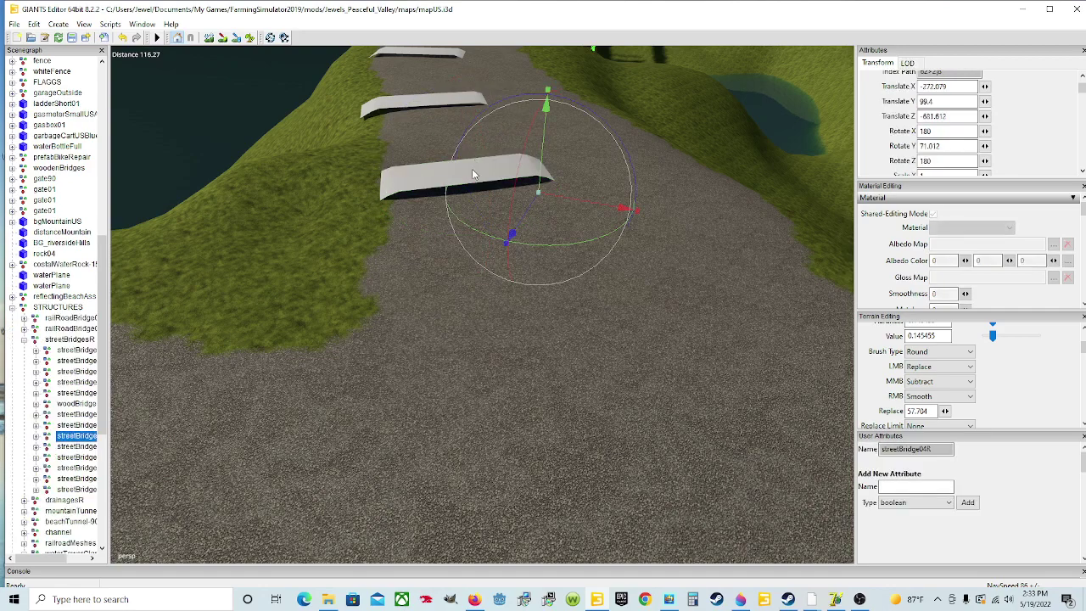
click(471, 167)
drag(462, 151, 466, 146)
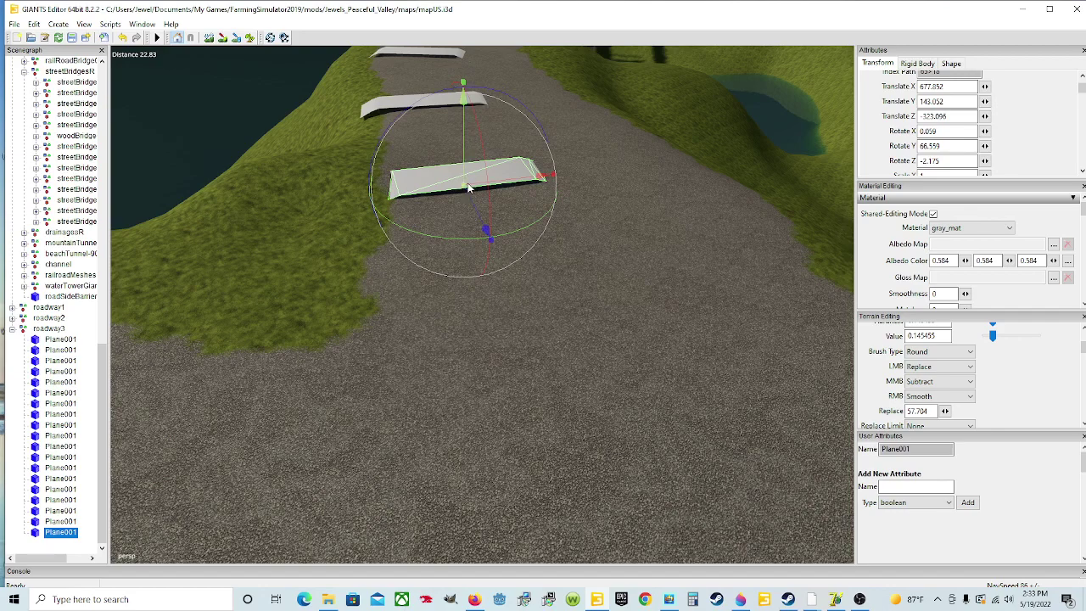
Step: Duplicate the tilted plane into the junction at about X 687.4, Y 143.04, Z -318.9, turned to about 54° around Y
key(ctrl+d)
drag(485, 227, 664, 368)
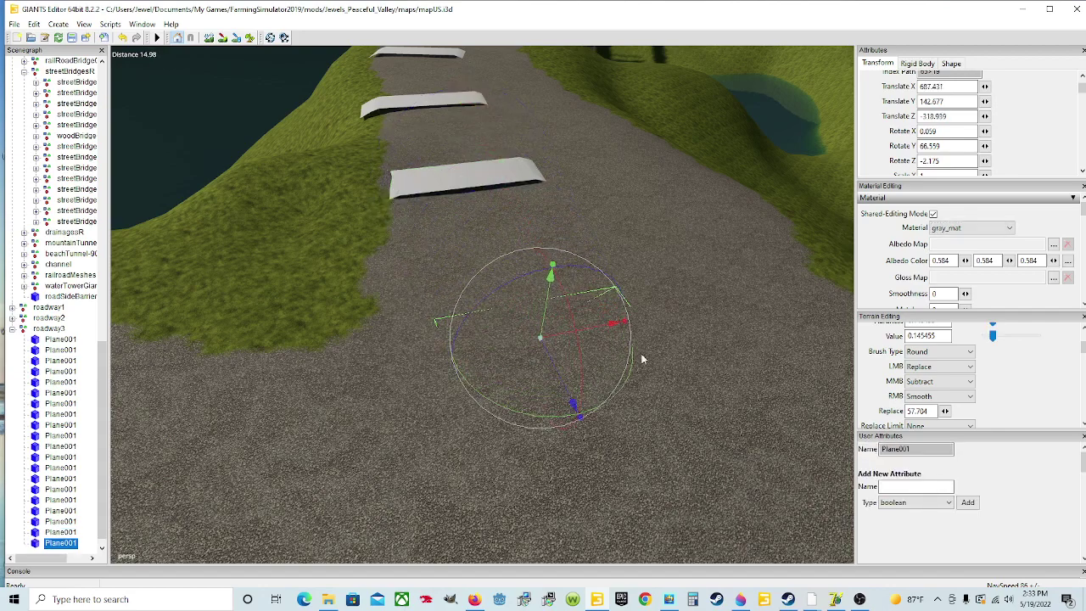
drag(551, 275, 552, 296)
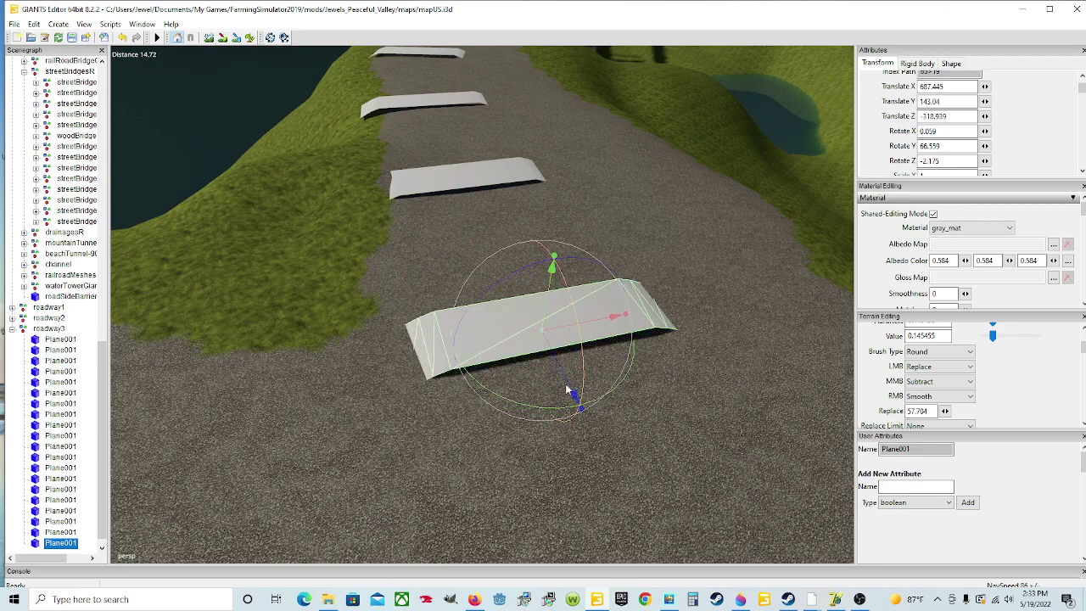
drag(581, 334, 580, 329)
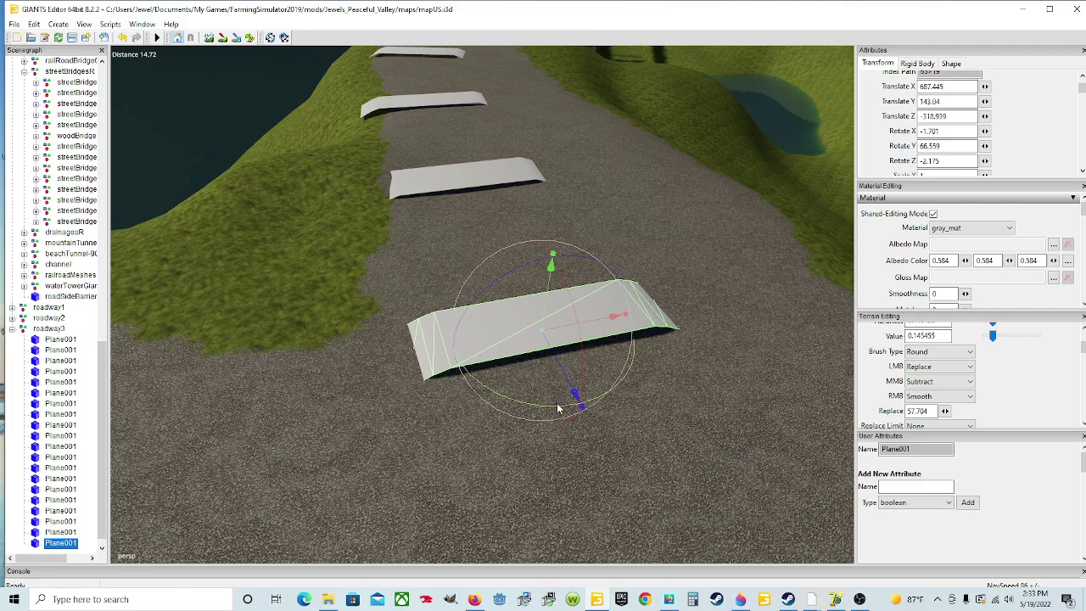
drag(557, 407, 534, 408)
Step: Turn the junction plane to about 47° around Y and shift it to about X 688.7, Z -317.8
alt+drag(652, 402, 616, 383)
alt+drag(585, 353, 491, 348)
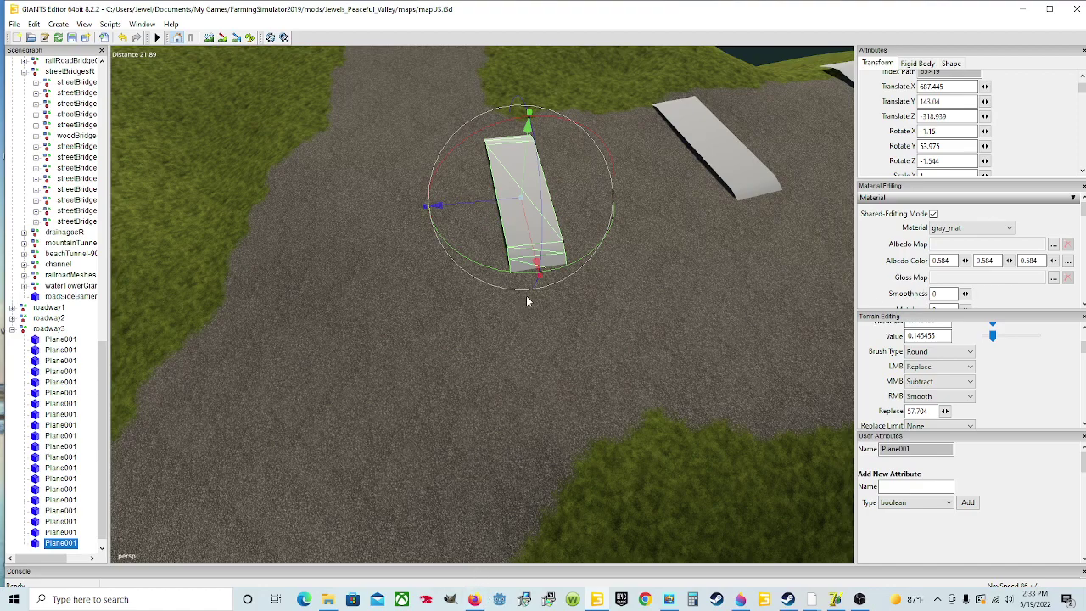
drag(516, 281, 507, 255)
drag(520, 201, 483, 202)
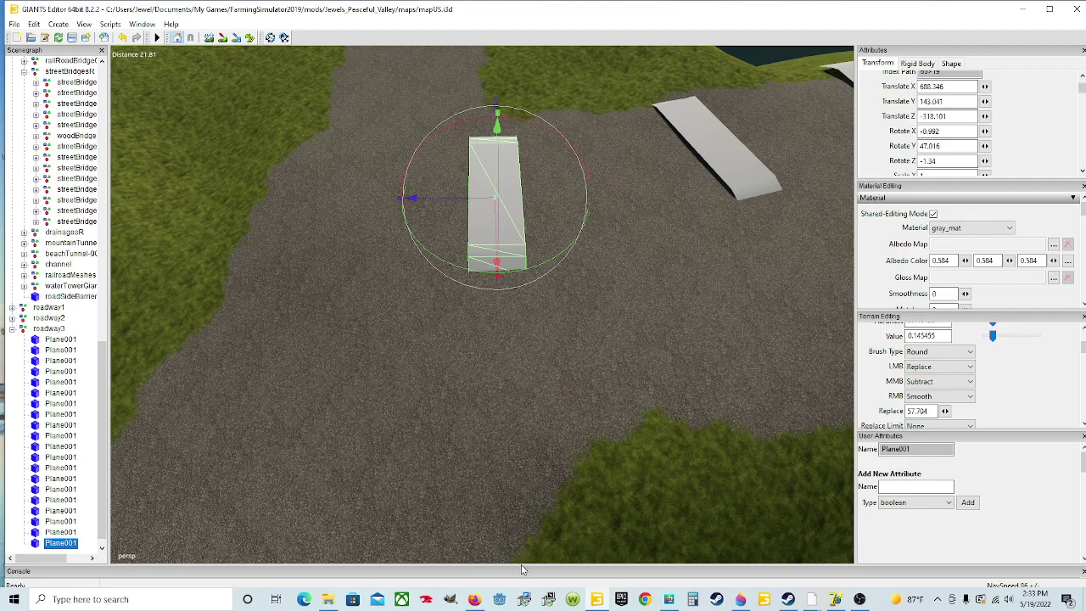
drag(483, 198, 471, 199)
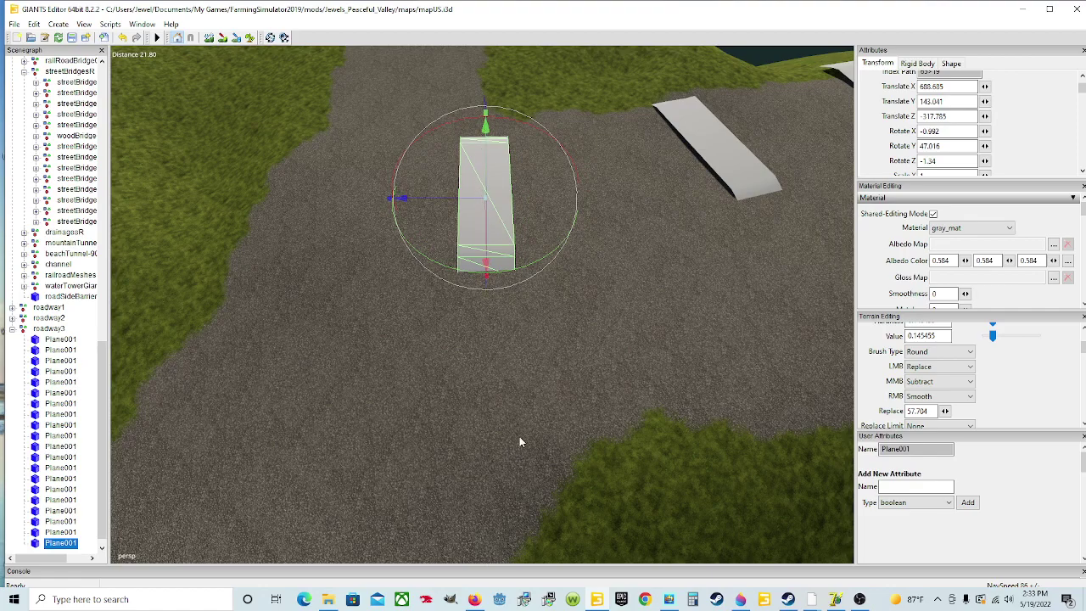
Step: Lower the junction plane onto the road surface to a height of about Y 142.92
alt+drag(519, 436, 486, 433)
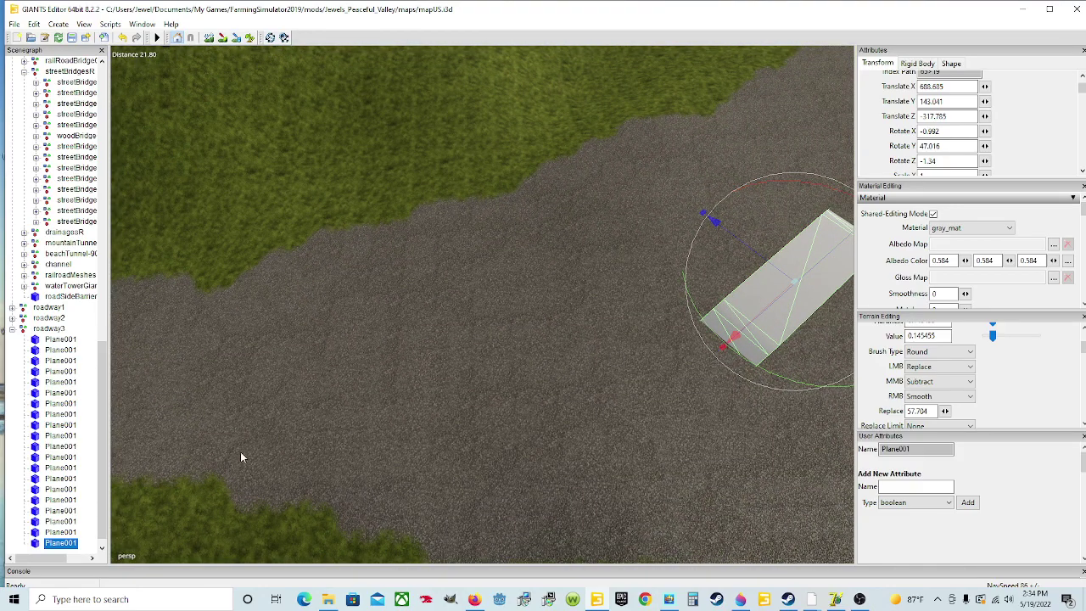
alt+drag(411, 387, 571, 332)
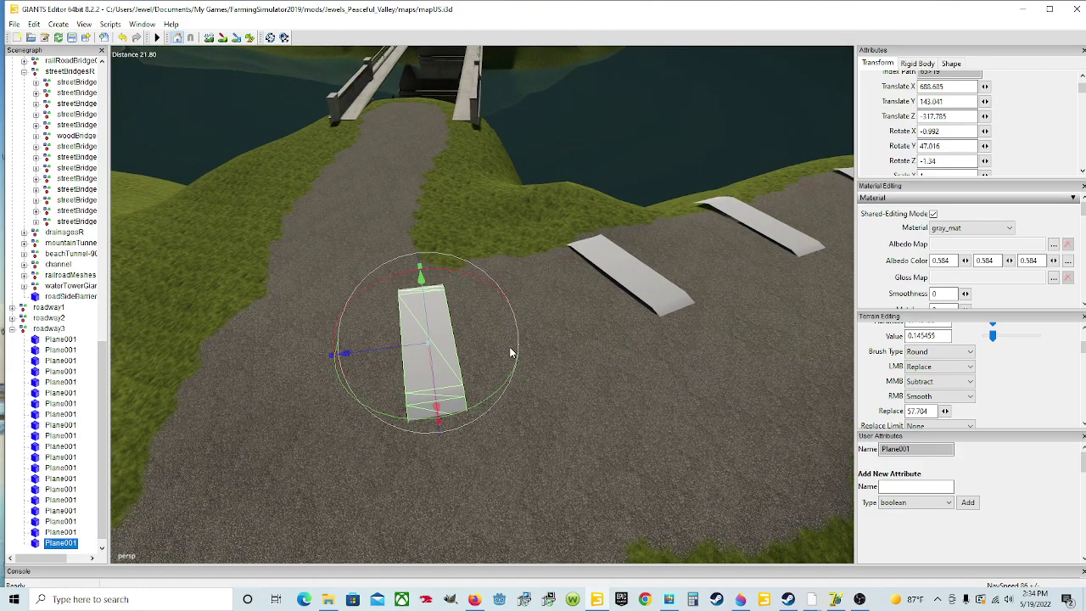
scroll(585, 346, up, 5)
alt+drag(601, 343, 441, 293)
scroll(449, 322, down, 4)
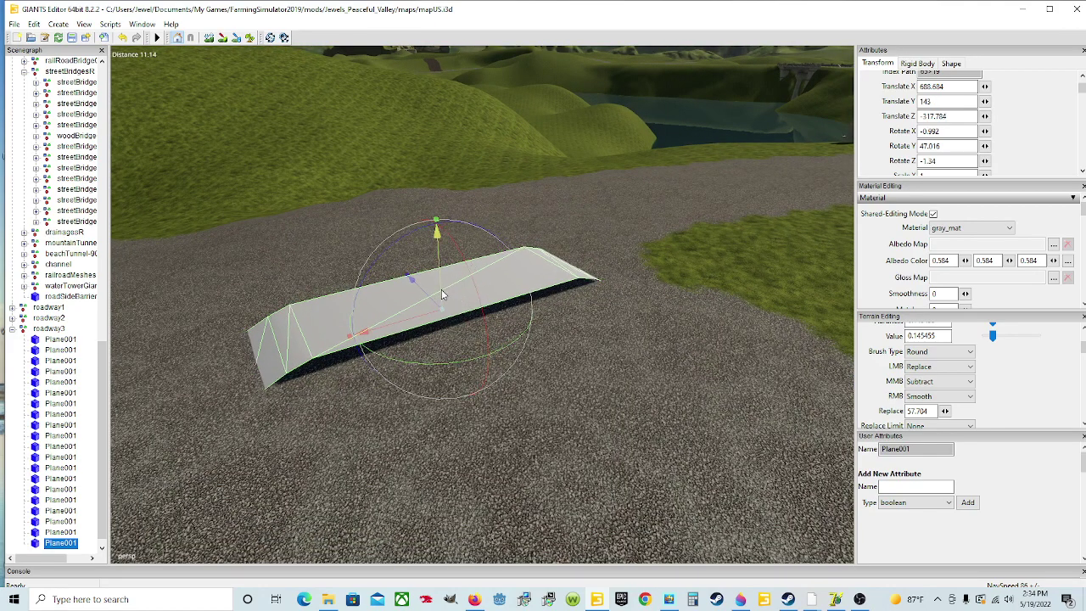
alt+drag(454, 346, 829, 387)
scroll(444, 364, up, 3)
alt+drag(651, 436, 683, 426)
scroll(677, 416, down, 5)
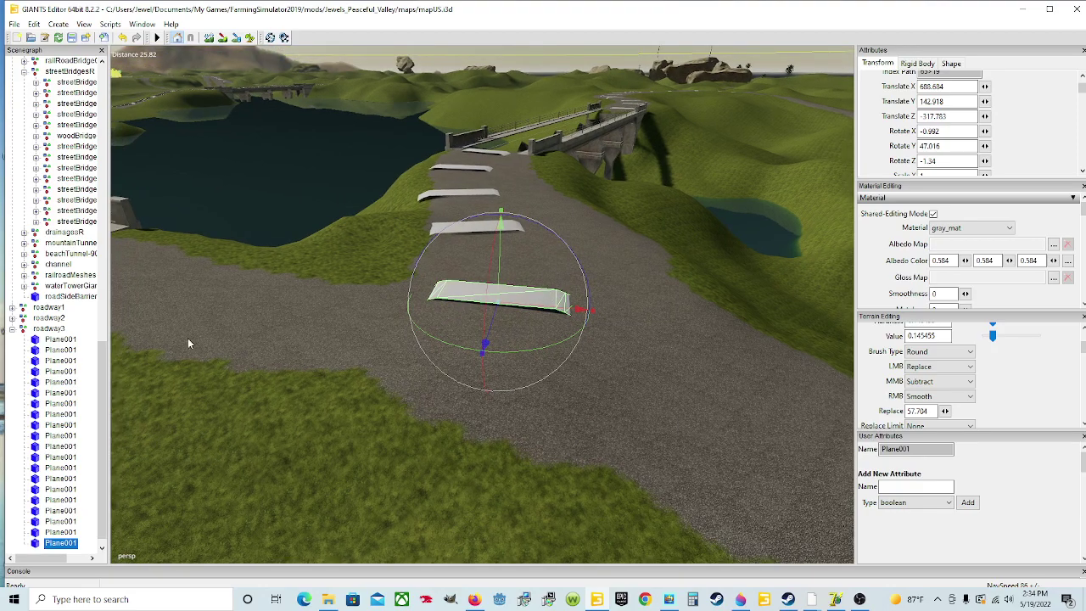
Step: Export the roadway3 group as spline3 into the SplineStreetConstructor_1.64 folder under Downloads, replacing the existing file
click(68, 328)
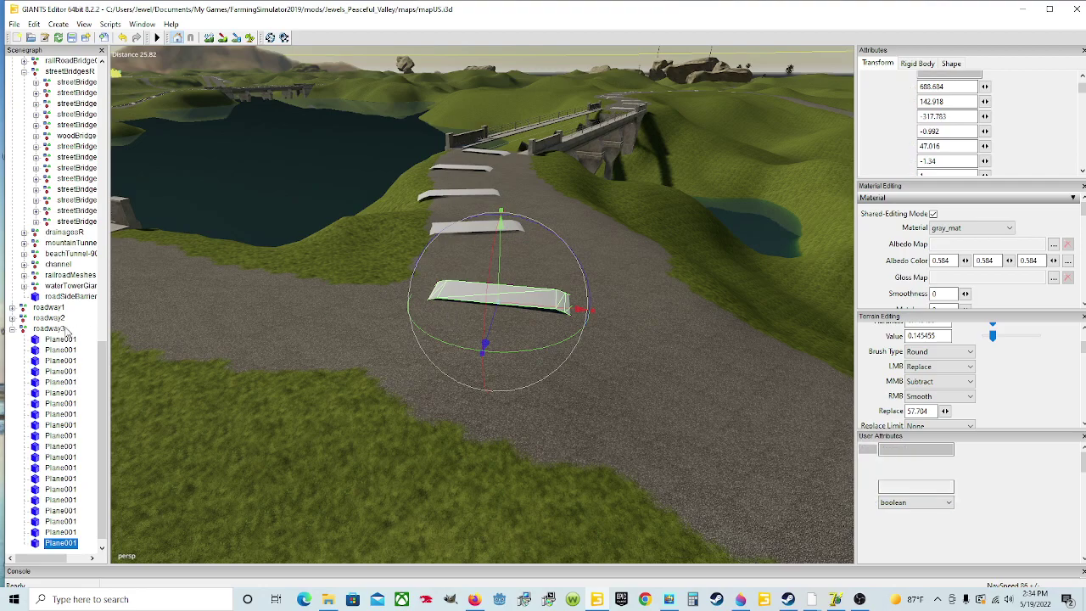
click(14, 24)
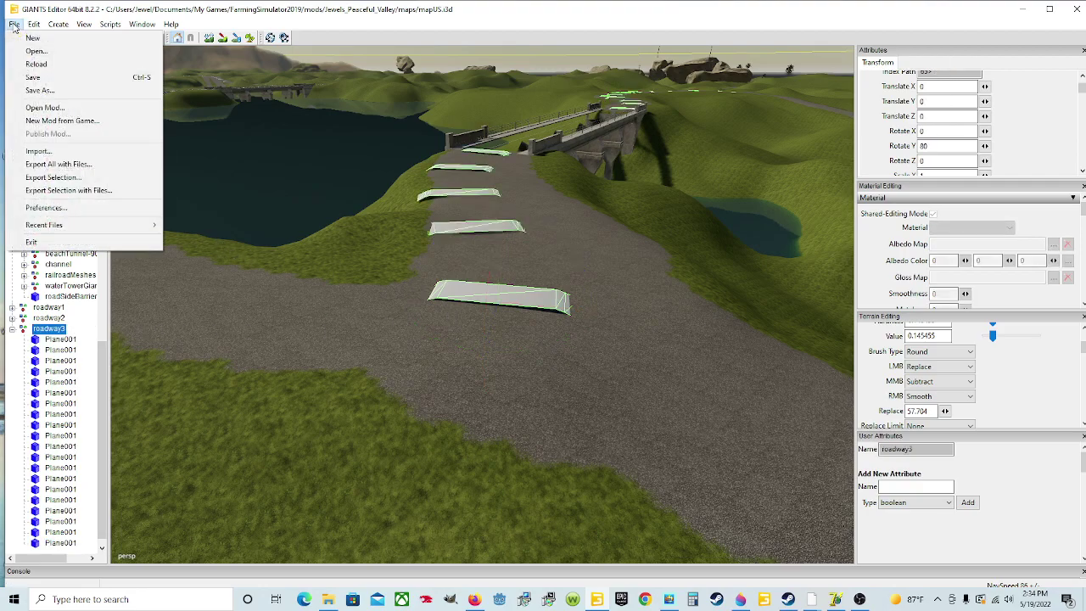
click(95, 177)
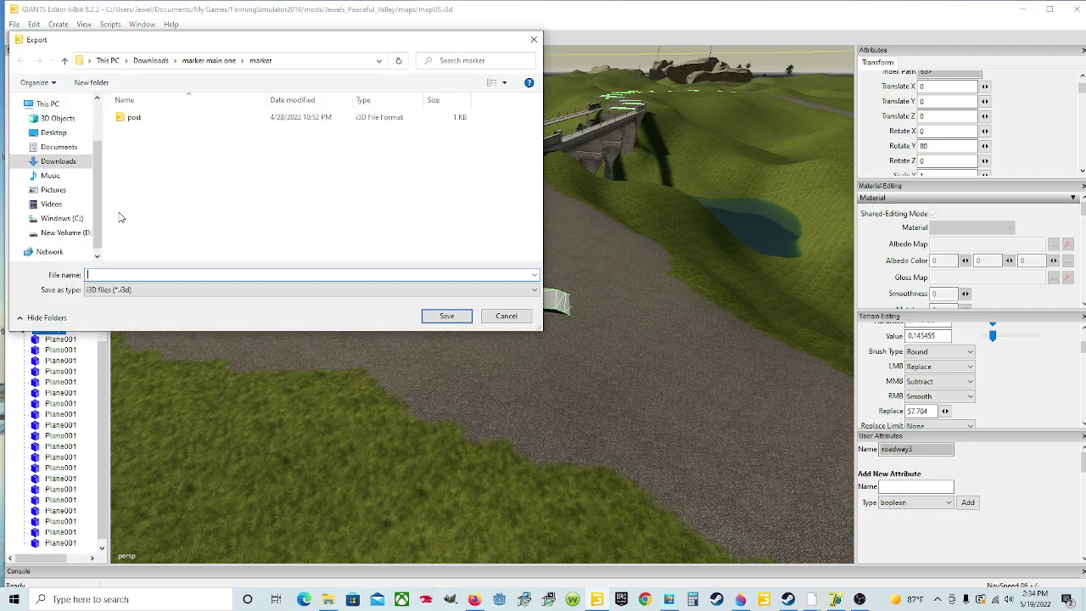
click(58, 161)
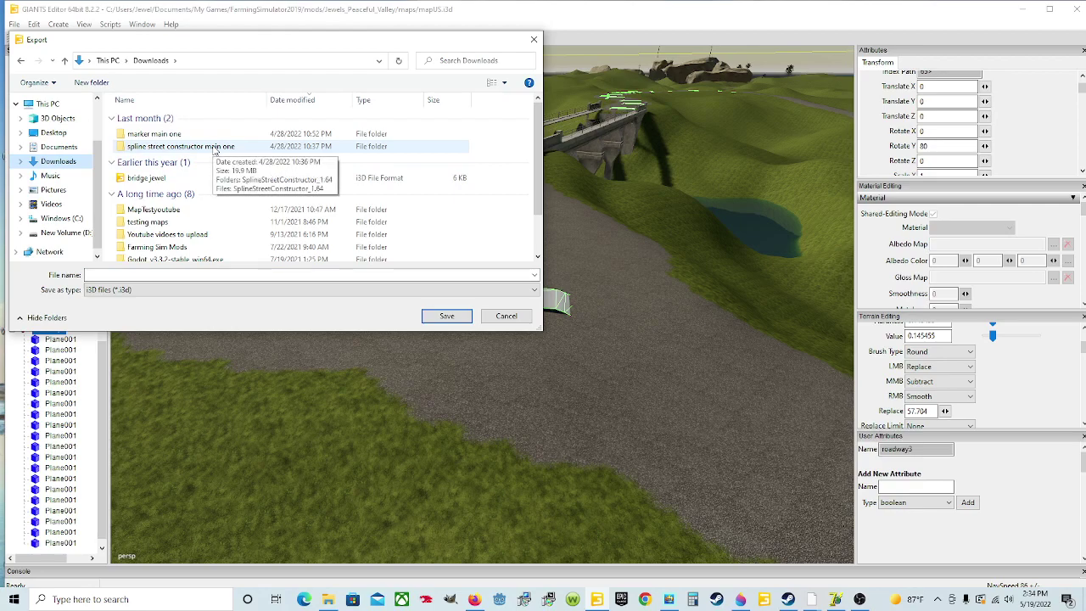
click(215, 149)
double_click(214, 149)
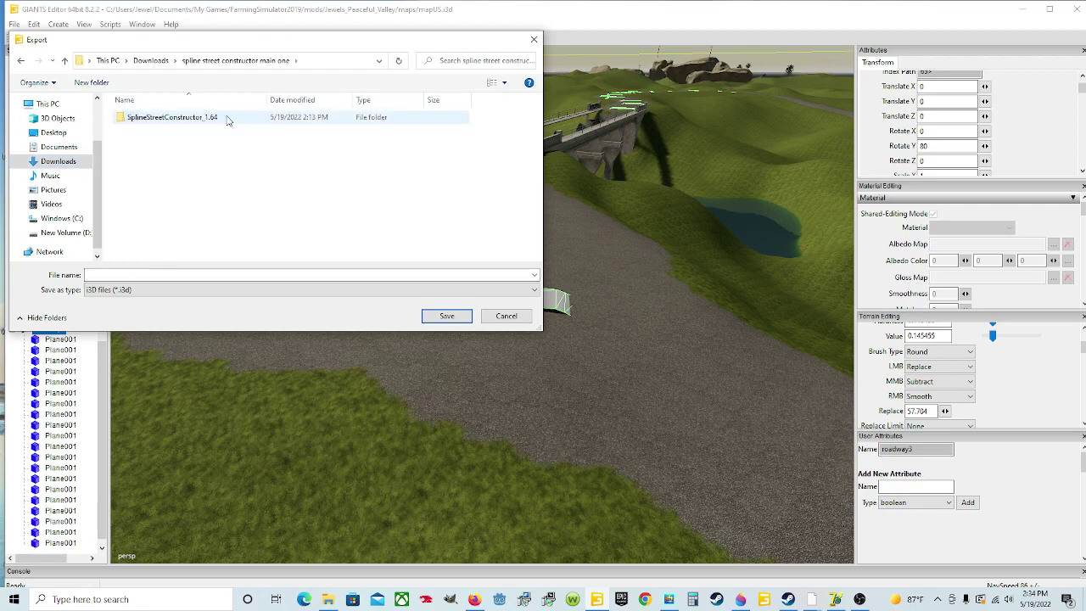
double_click(225, 120)
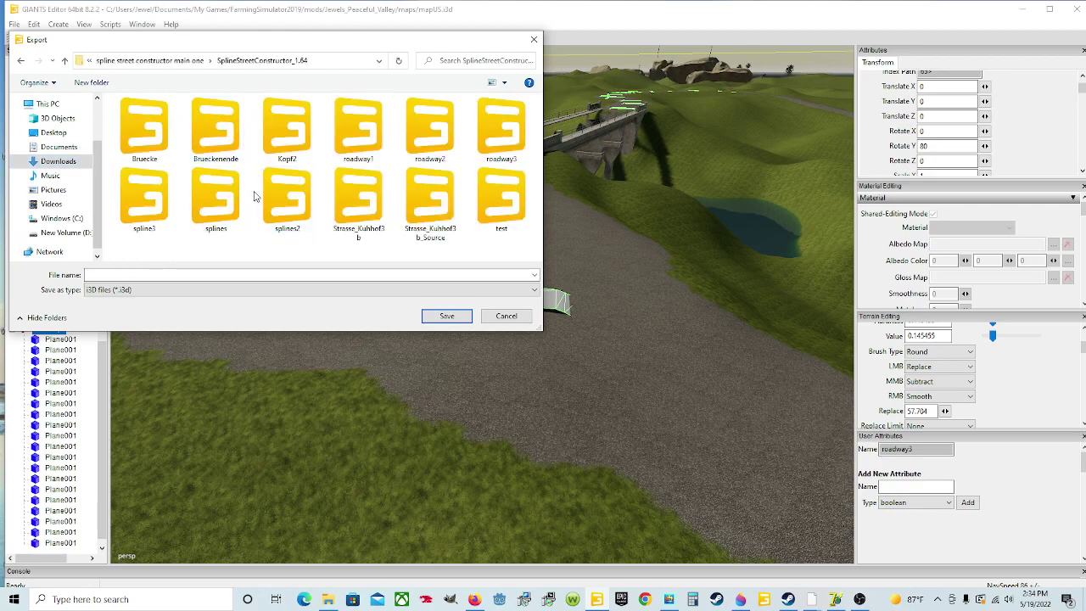
click(146, 202)
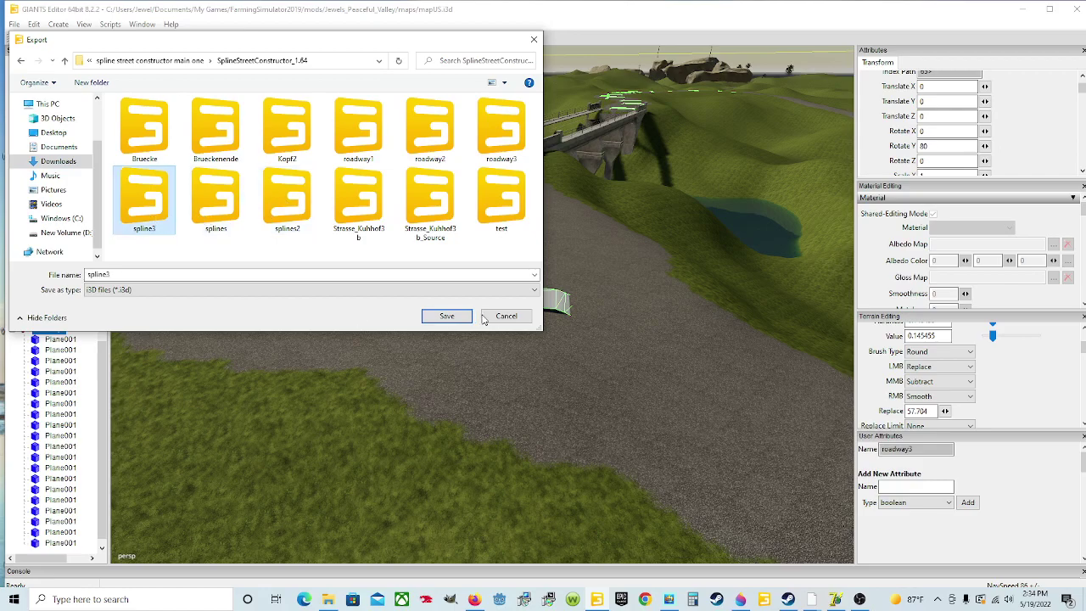
click(443, 318)
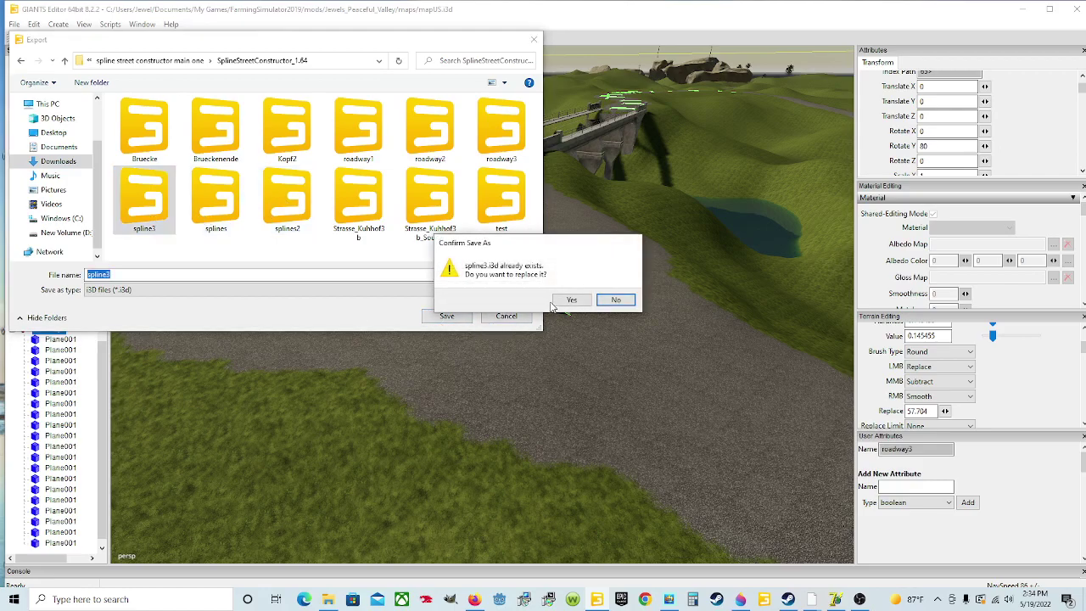
click(571, 301)
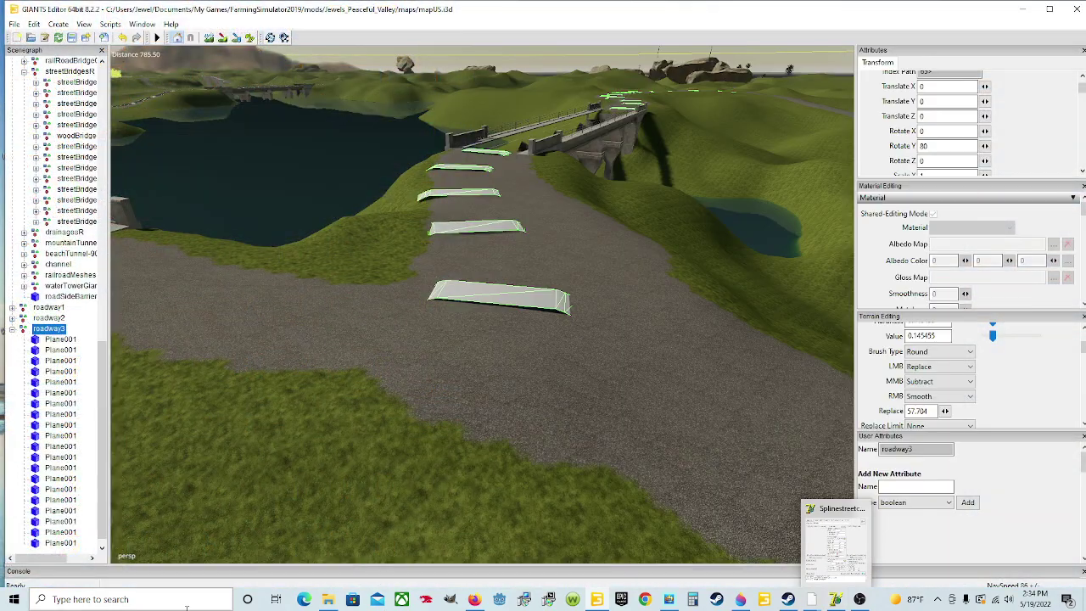
Step: Switch to File Explorer and check the files in the SplineStreetConstructor_1.64 folder under Downloads, and put the window away
click(328, 599)
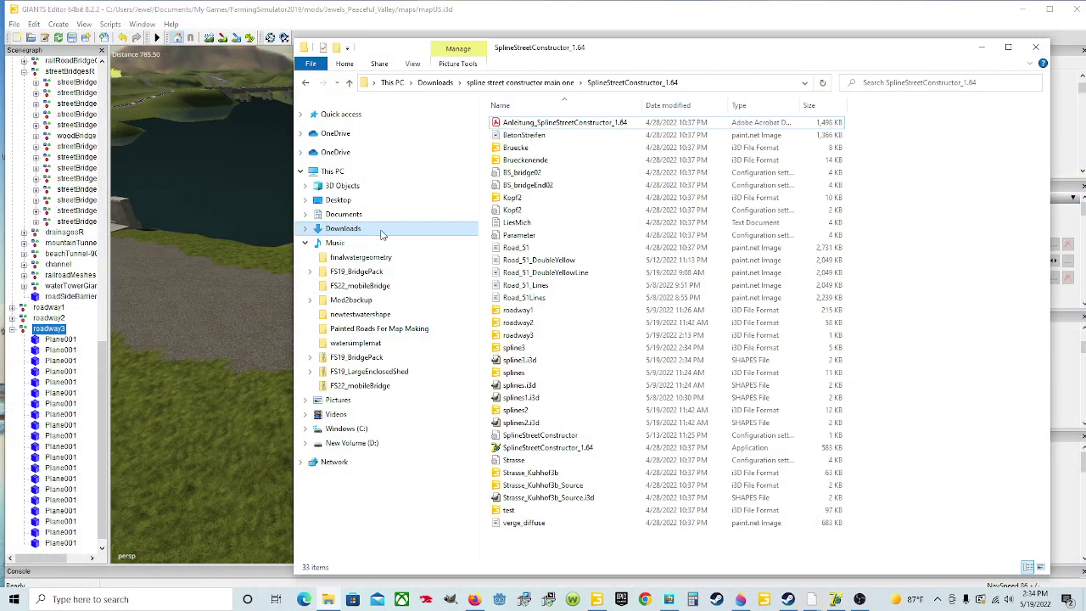
click(429, 230)
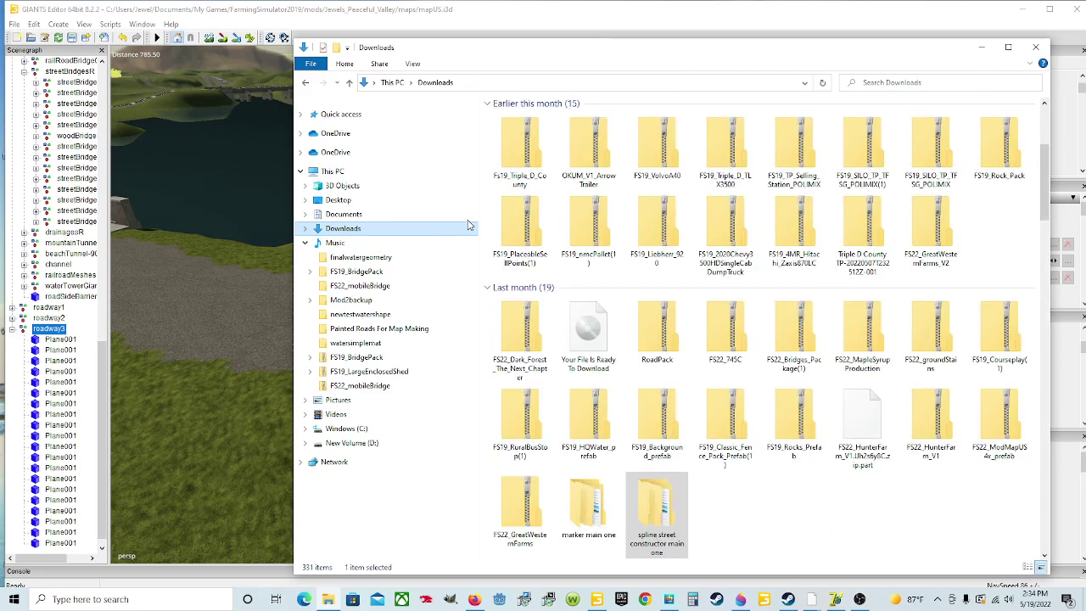
scroll(711, 345, down, 4)
scroll(658, 310, up, 2)
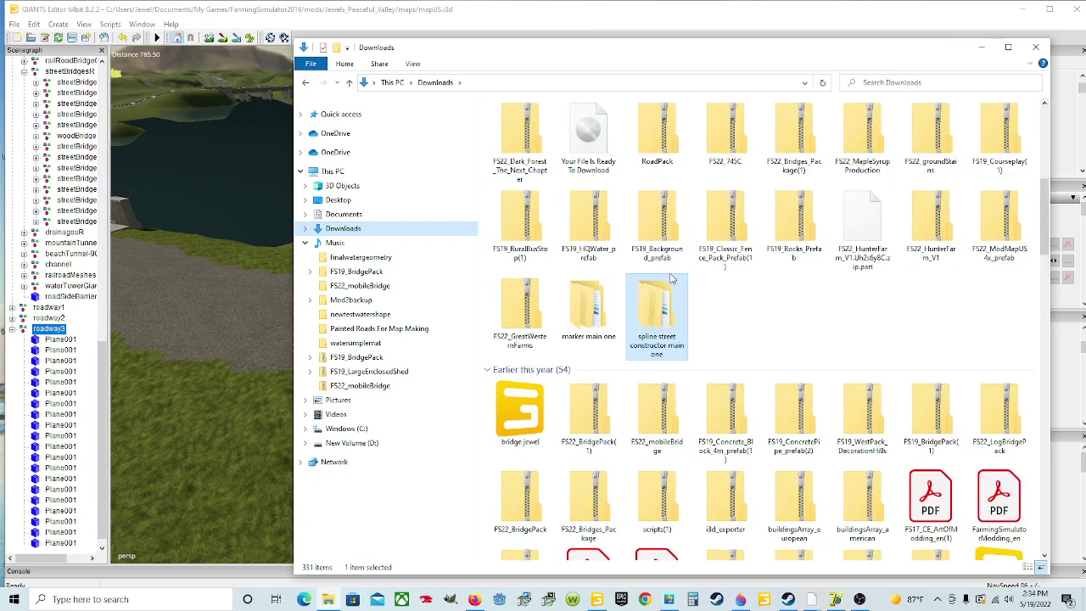
double_click(660, 313)
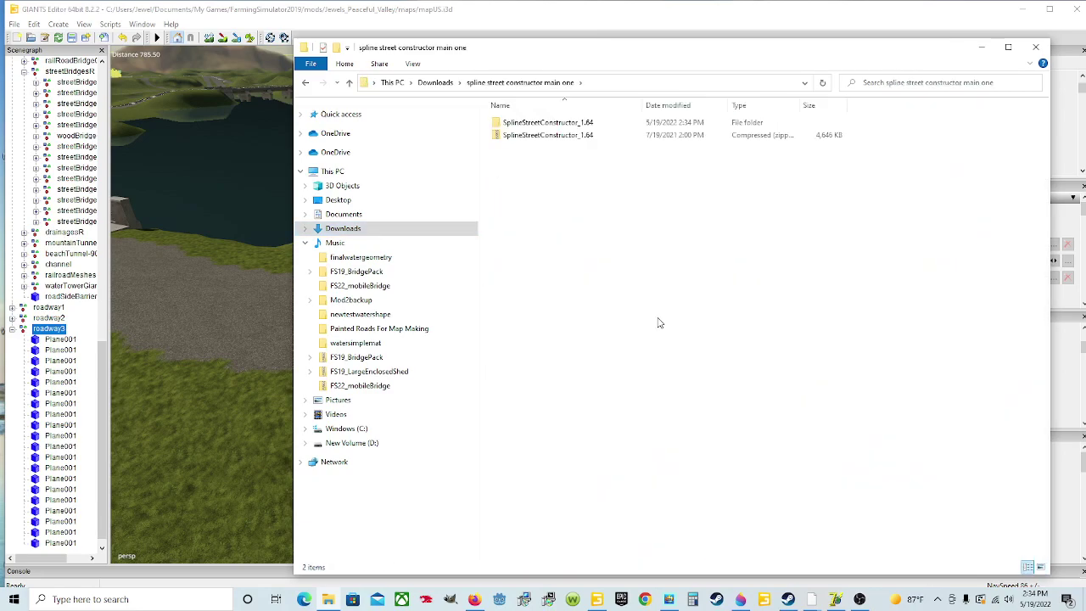
double_click(594, 124)
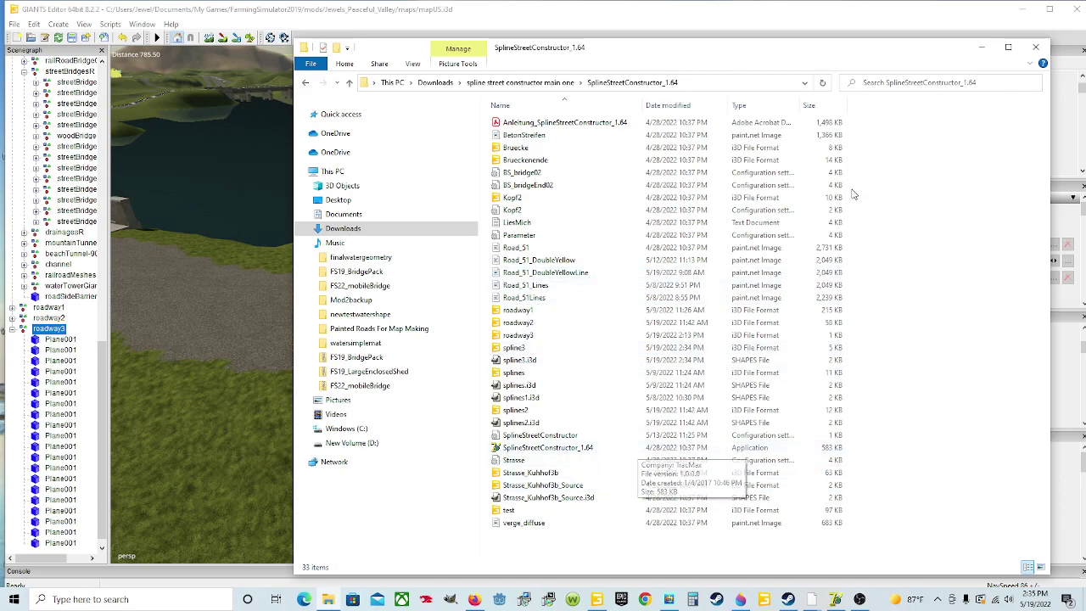
click(982, 47)
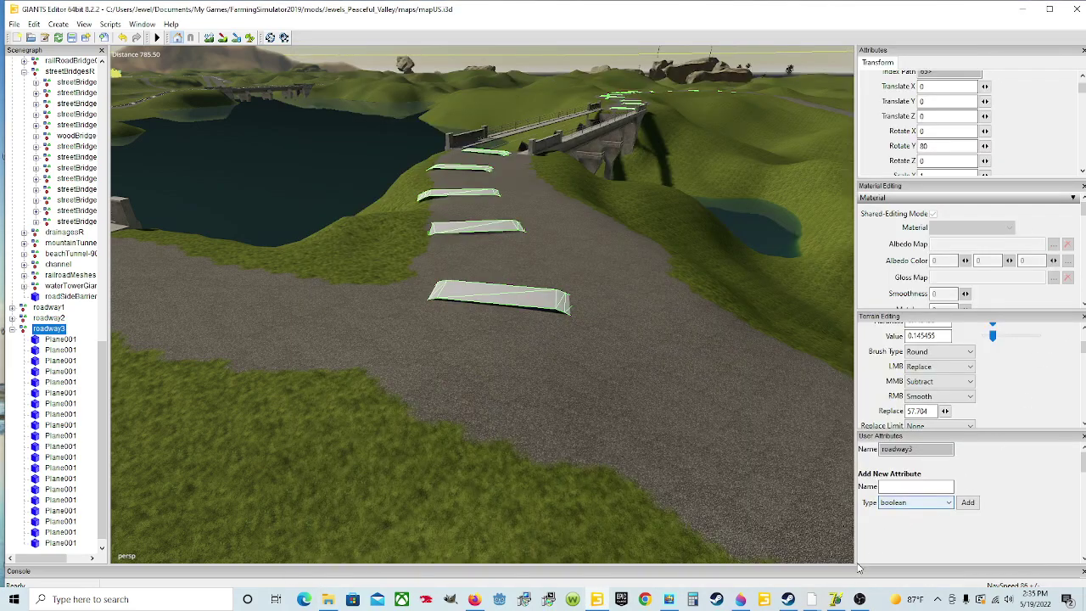
Step: Switch to SplineStreetConstructor and load a parameter file for the road's left edge
click(836, 599)
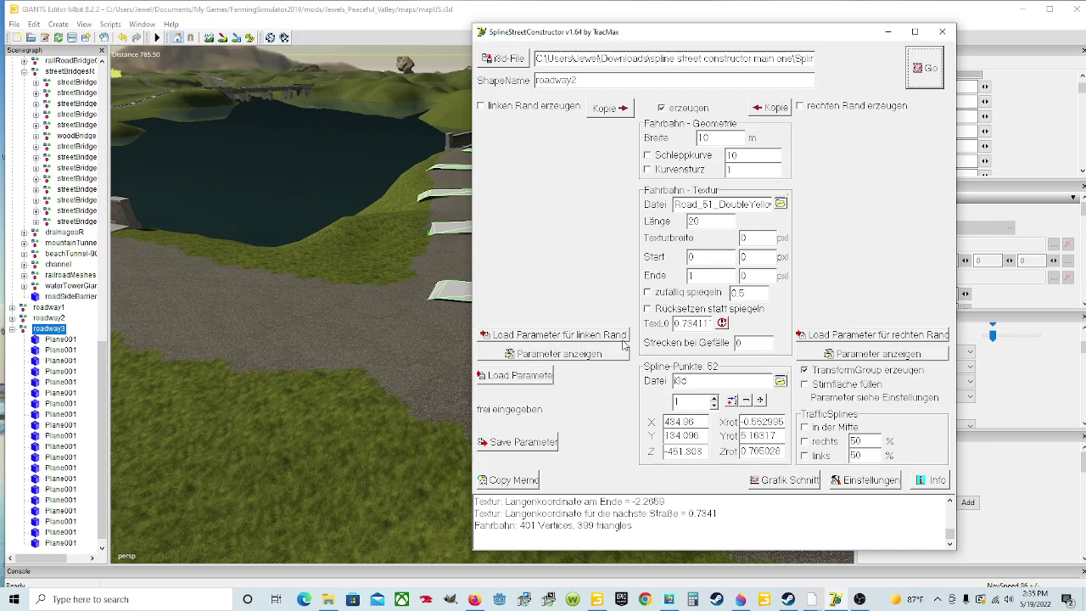
click(557, 335)
click(544, 302)
click(668, 342)
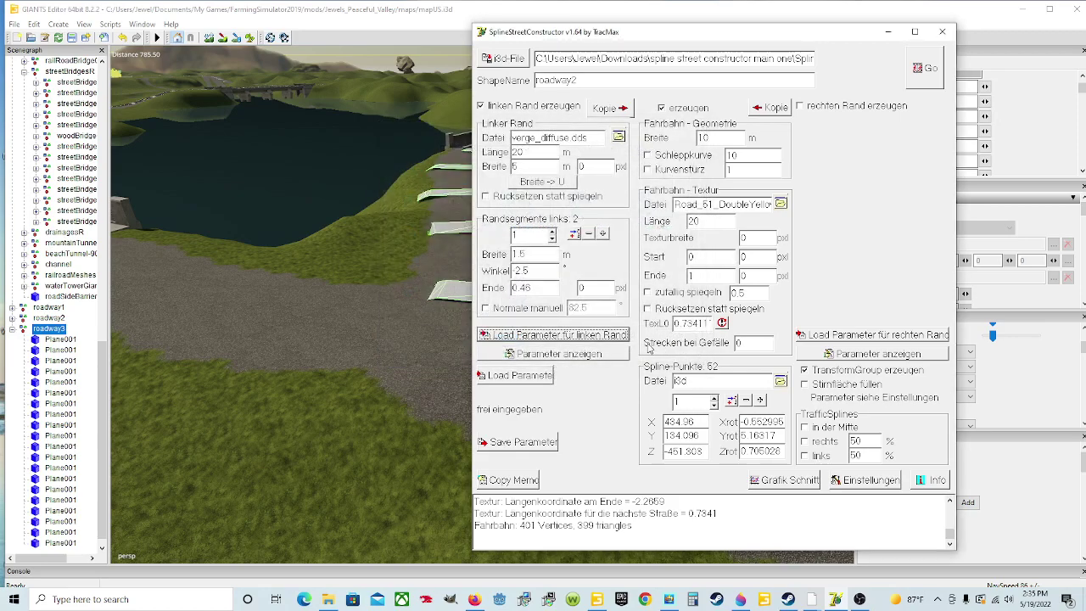
Step: Change the shape name to roadway3
click(710, 137)
drag(580, 80, 574, 80)
text(3)
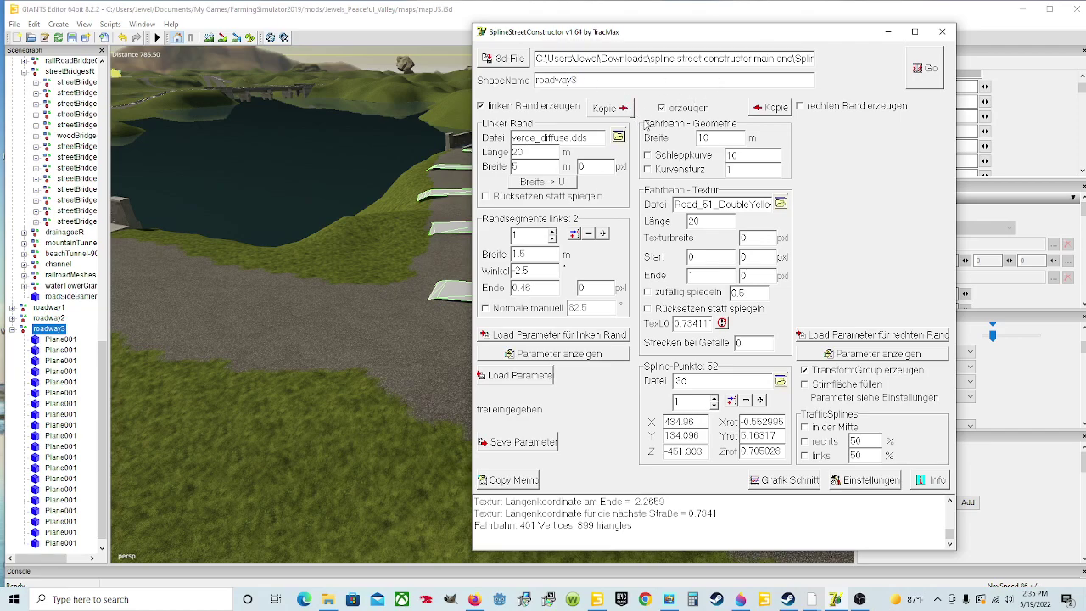
Step: Choose Road_51_DoubleYellowLine as the texture file for the roadway
click(781, 205)
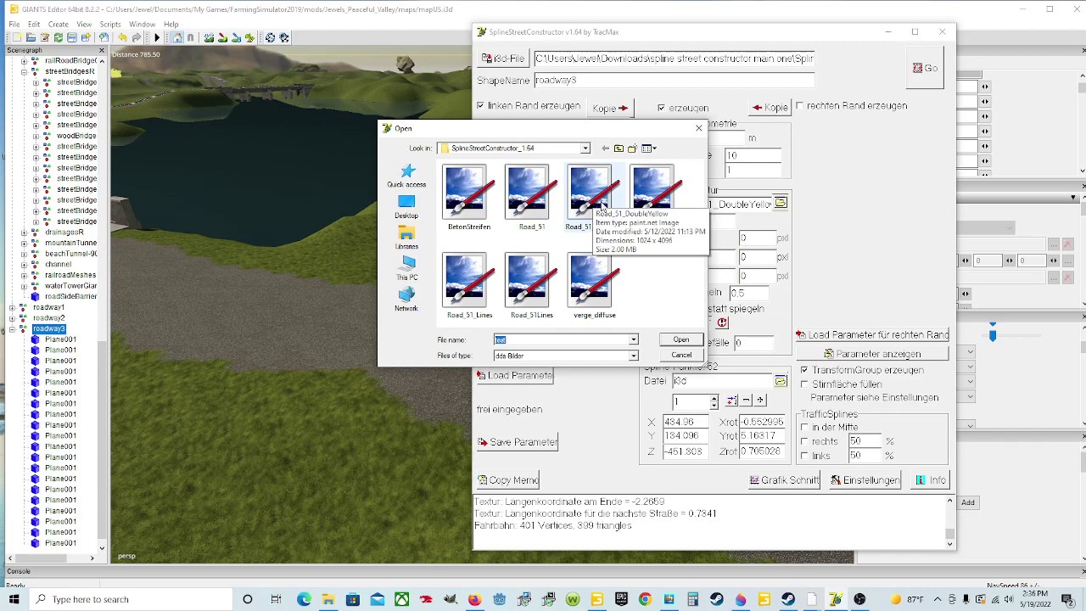
click(677, 227)
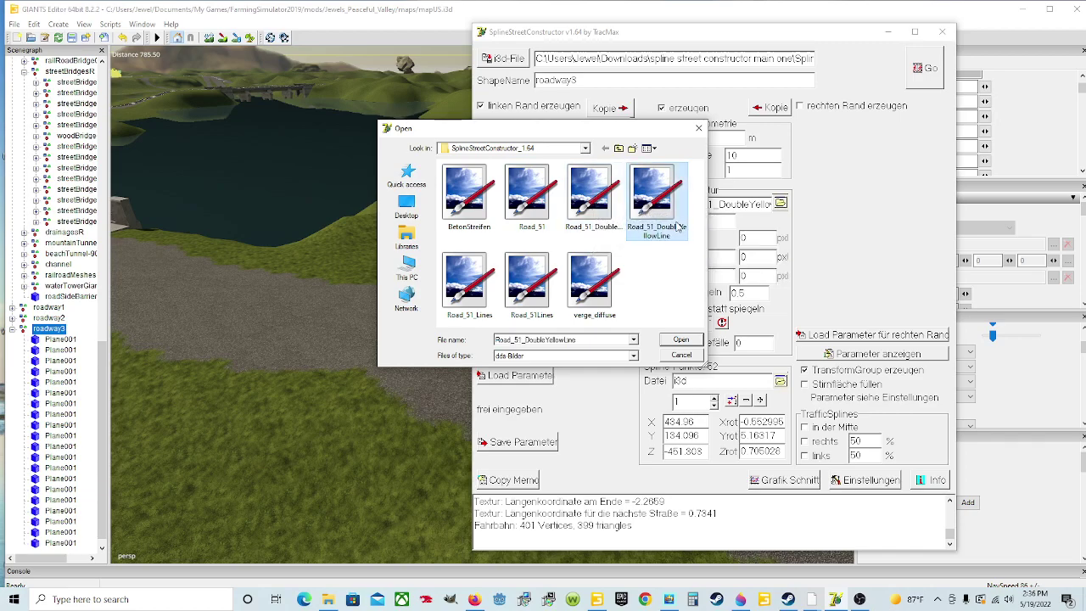
click(680, 340)
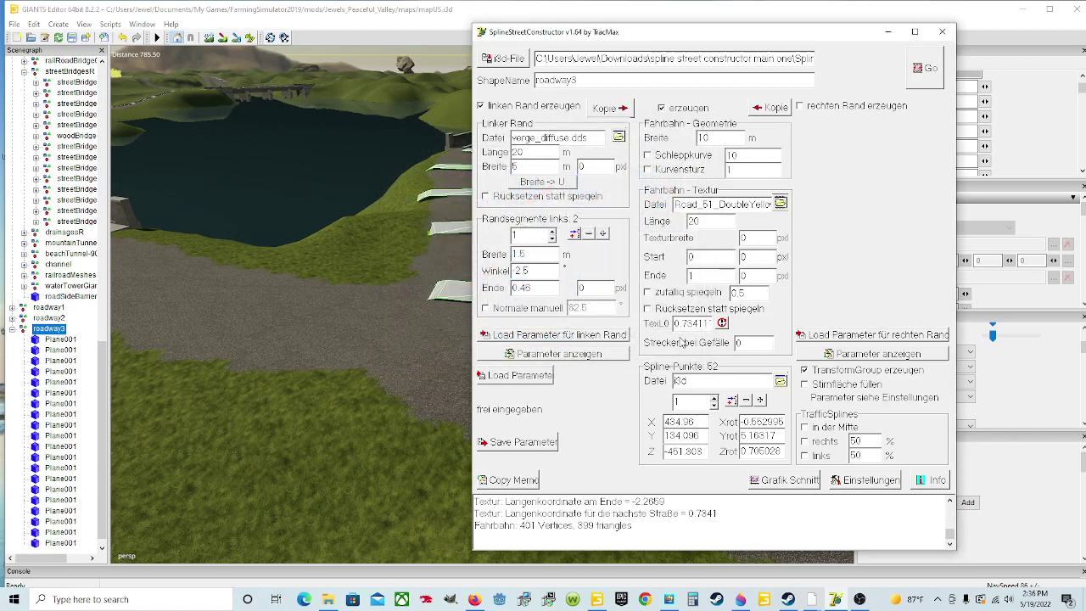
Step: Turn off left edge generation and set the output i3d file to roadway3
click(481, 106)
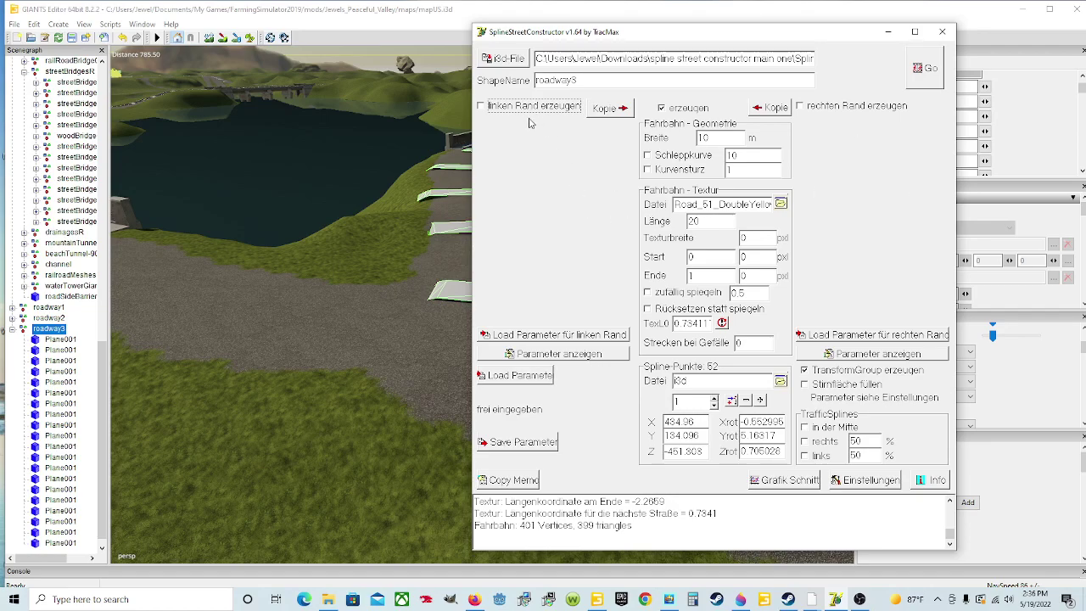
click(504, 60)
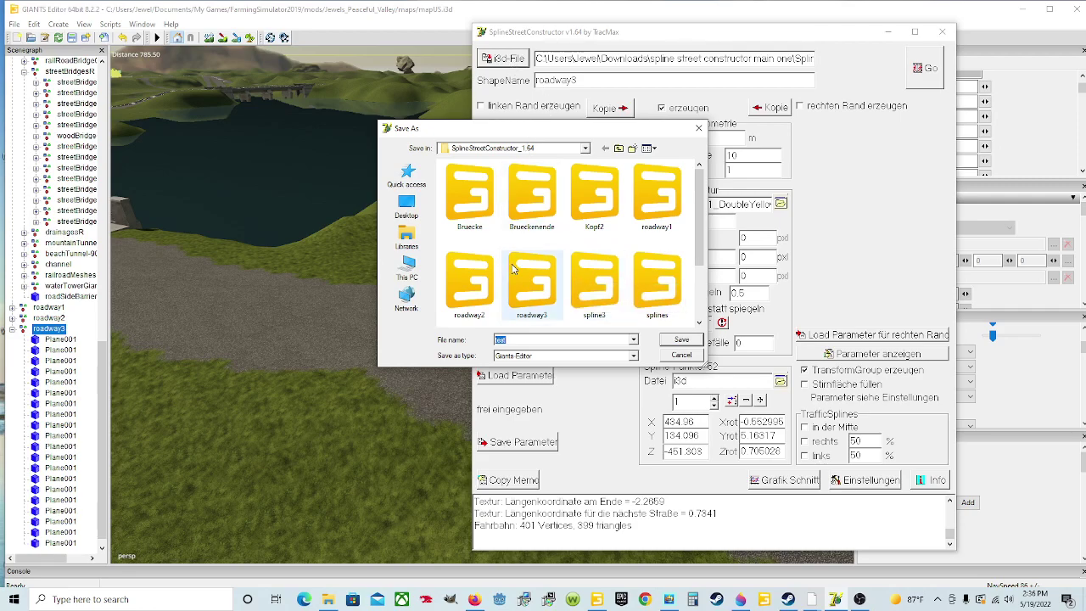
click(527, 289)
click(687, 345)
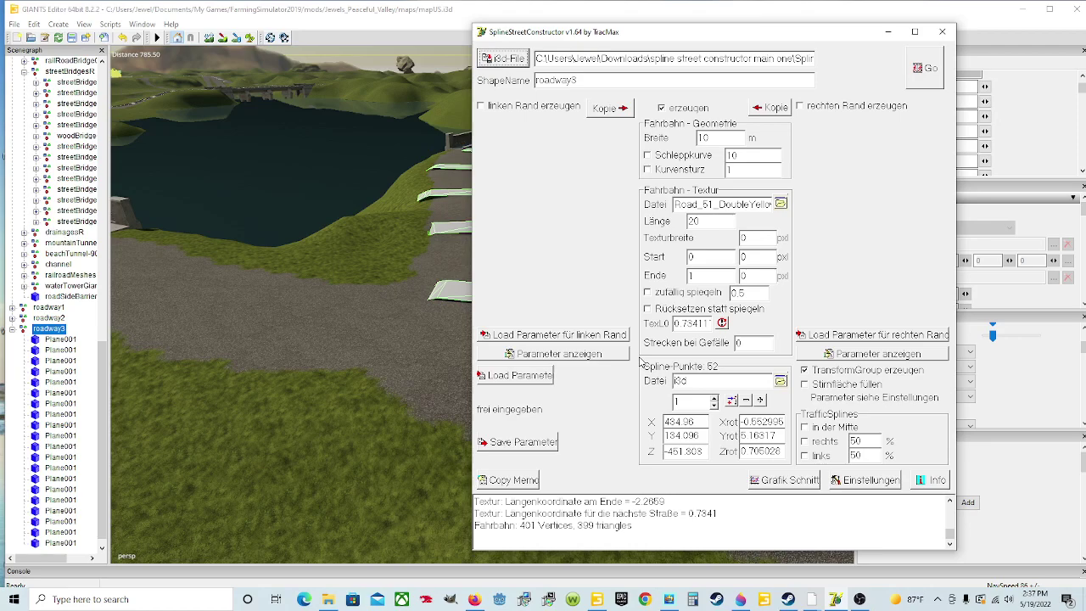
Step: Load the spline points from the spline3 file and generate the road
click(777, 383)
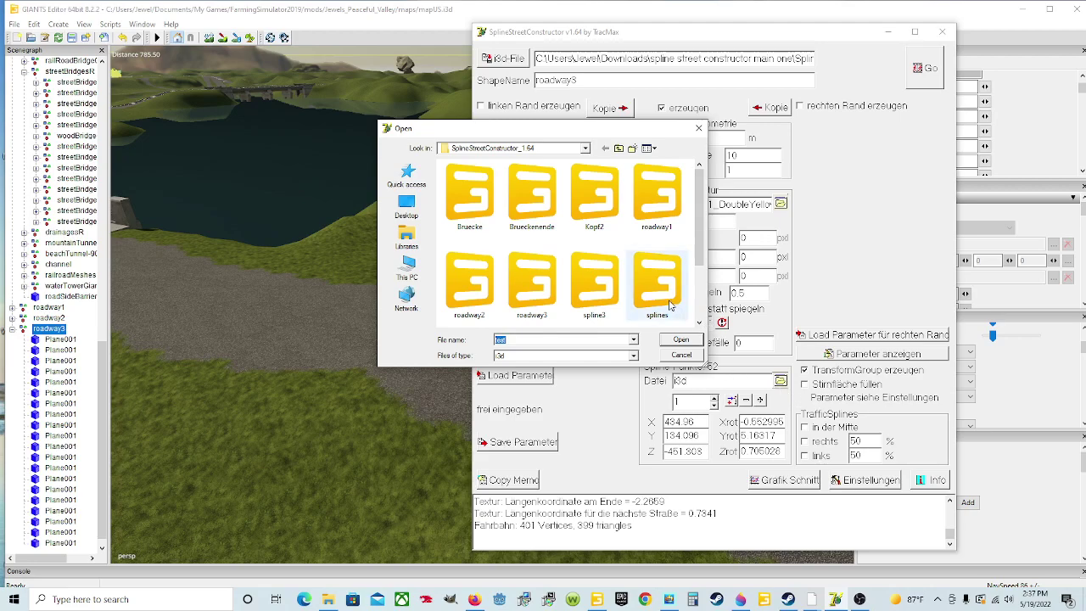
click(594, 284)
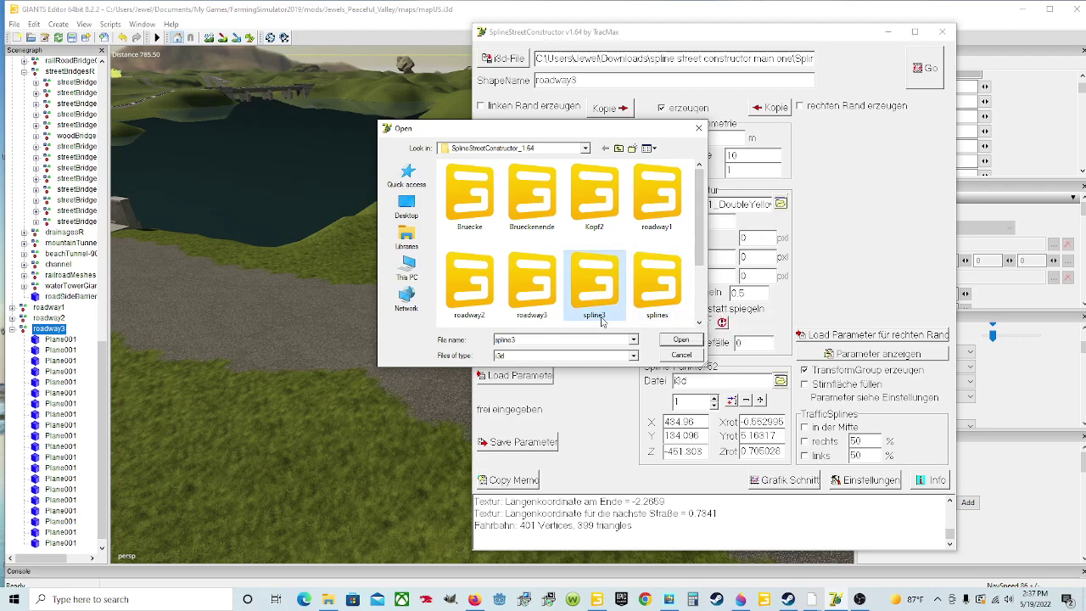
click(683, 340)
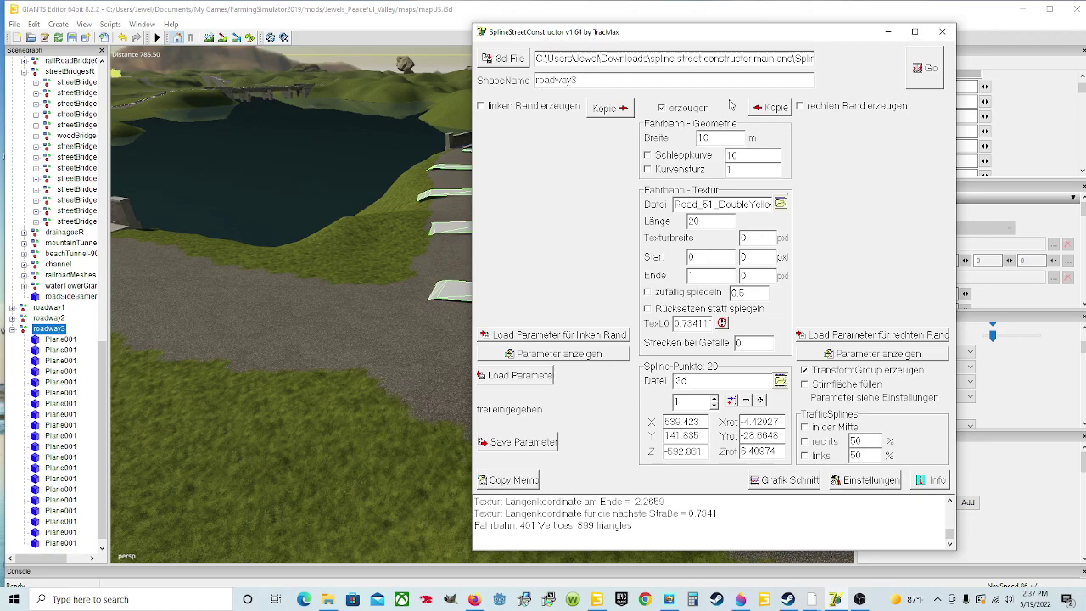
click(913, 73)
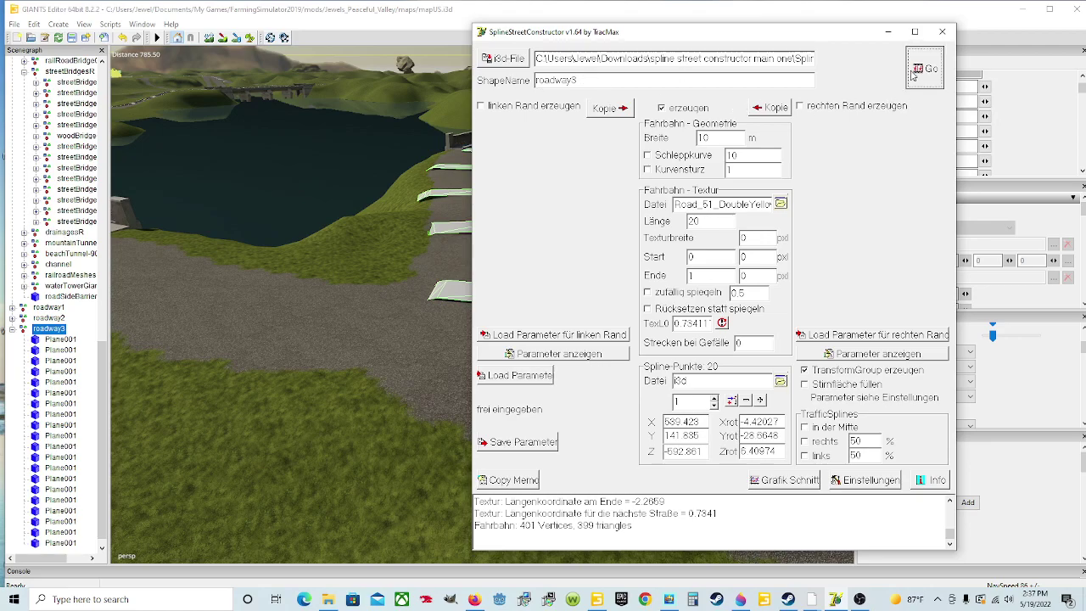
Step: Return to GIANTS Editor and import the generated roadway3 file from the SplineStreetConstructor_1.64 folder
click(887, 32)
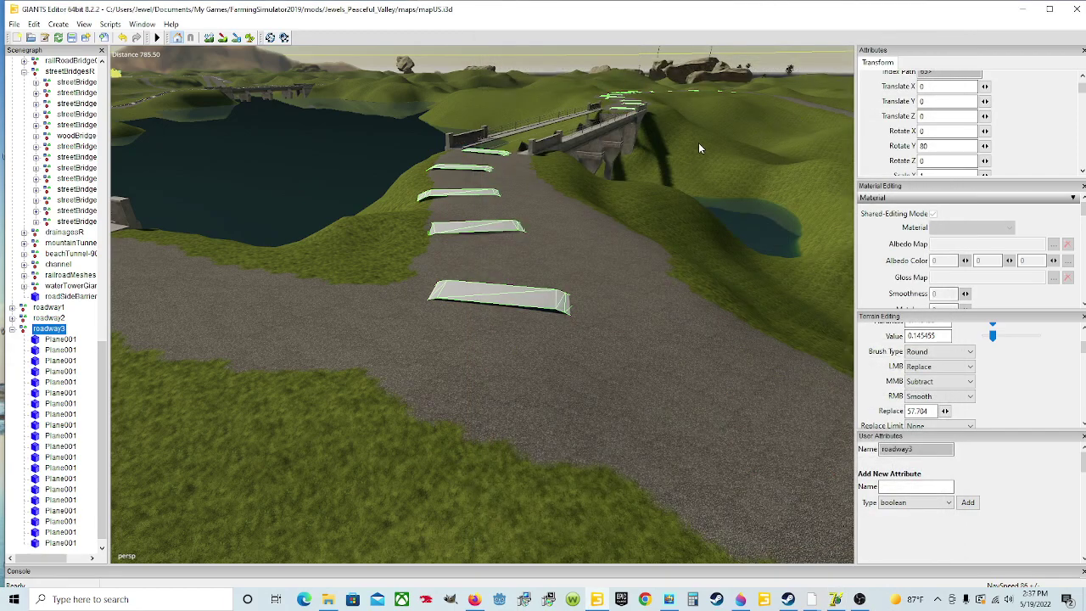
click(14, 24)
click(68, 148)
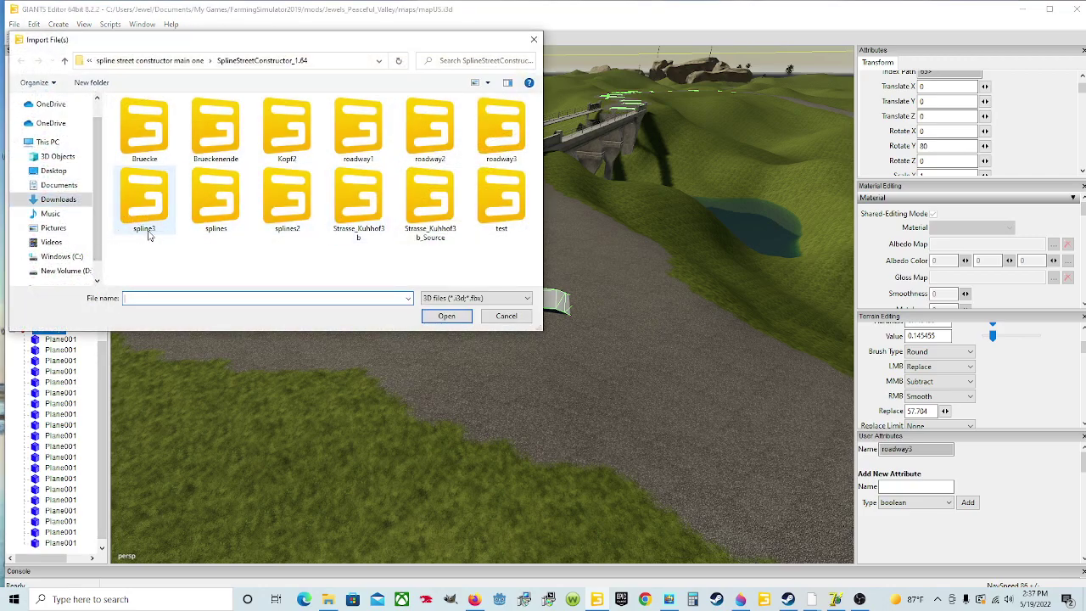
click(501, 144)
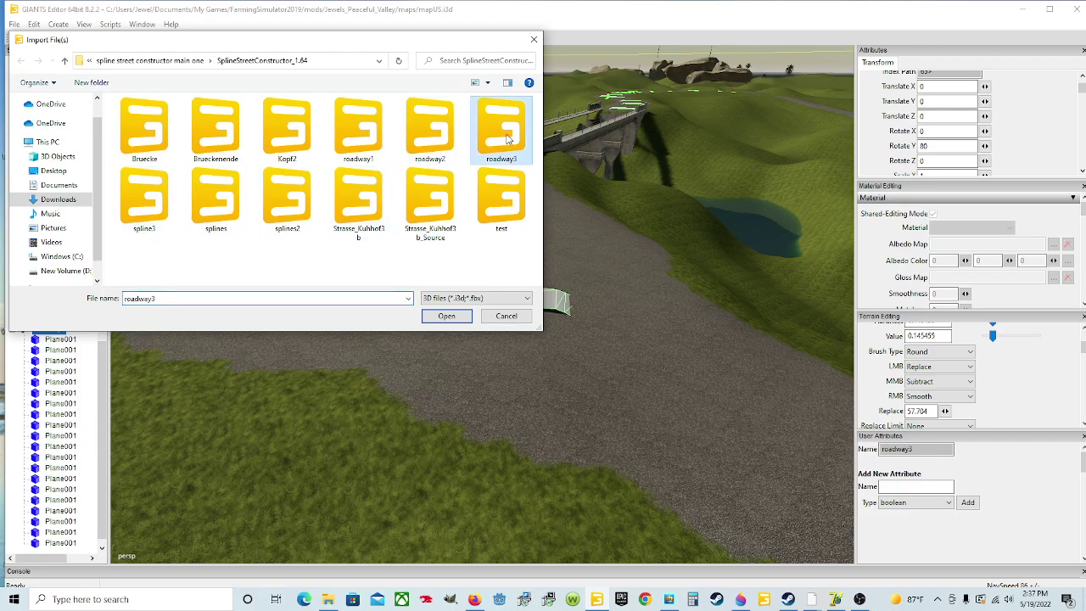
click(446, 316)
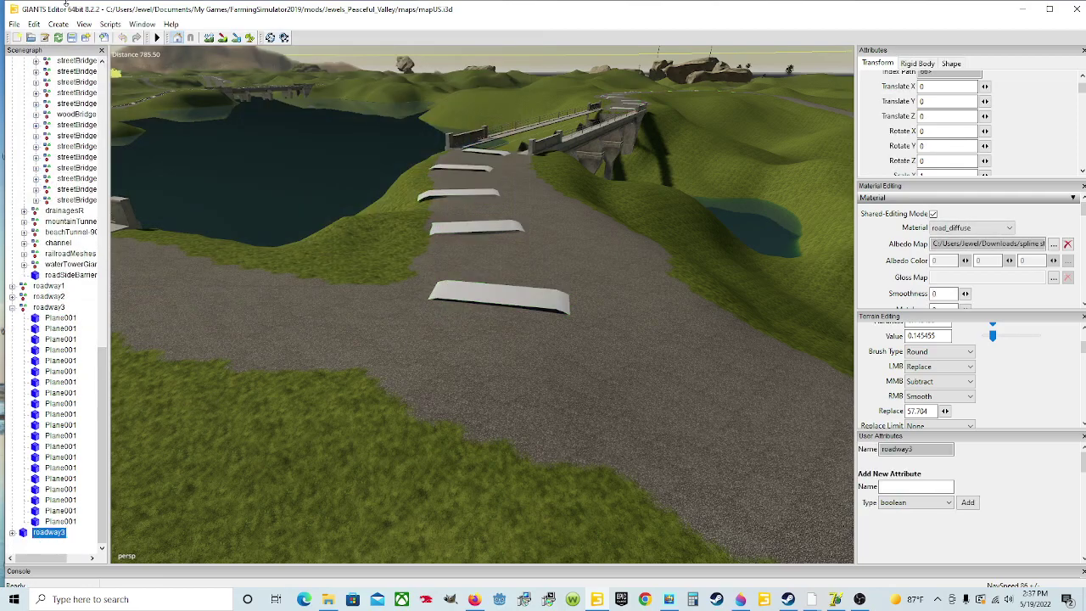
Step: Cut the imported roadway3 road object and paste it into the roadway3 group that holds the marker planes
click(35, 24)
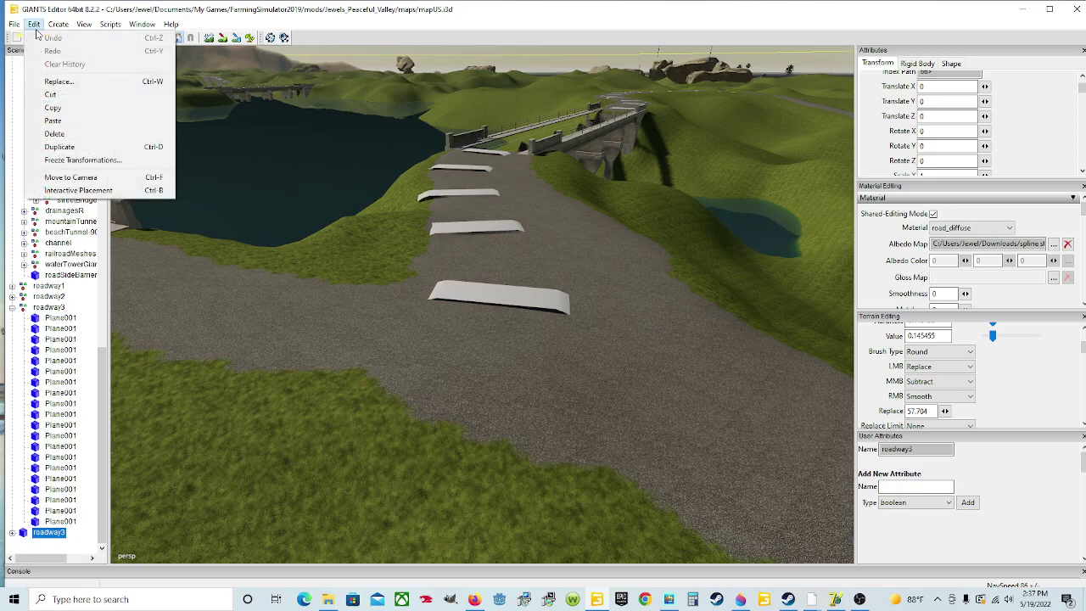
click(79, 95)
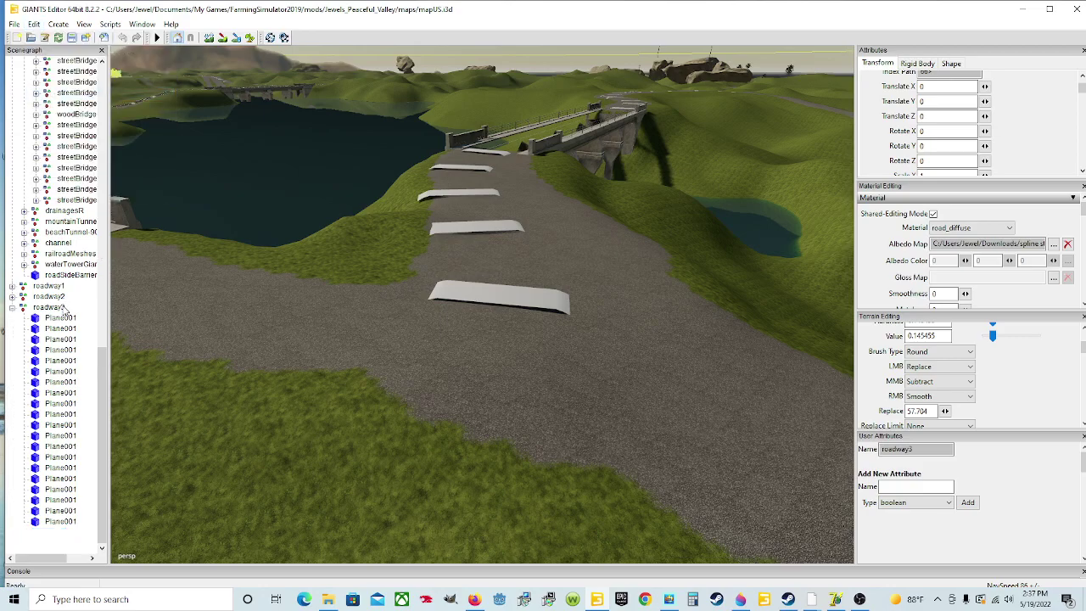
click(61, 307)
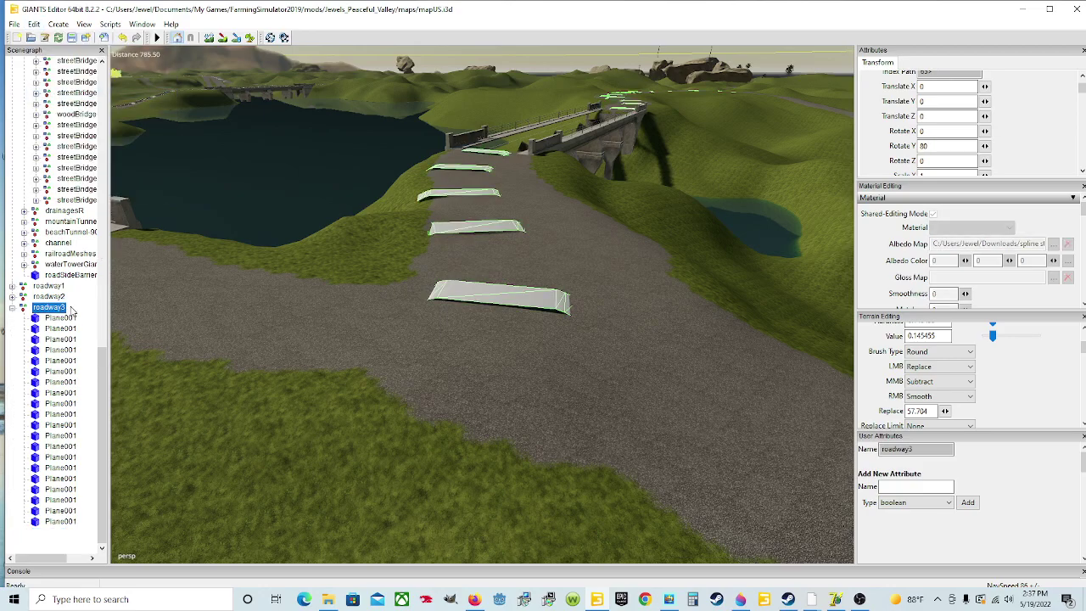
click(35, 25)
click(102, 117)
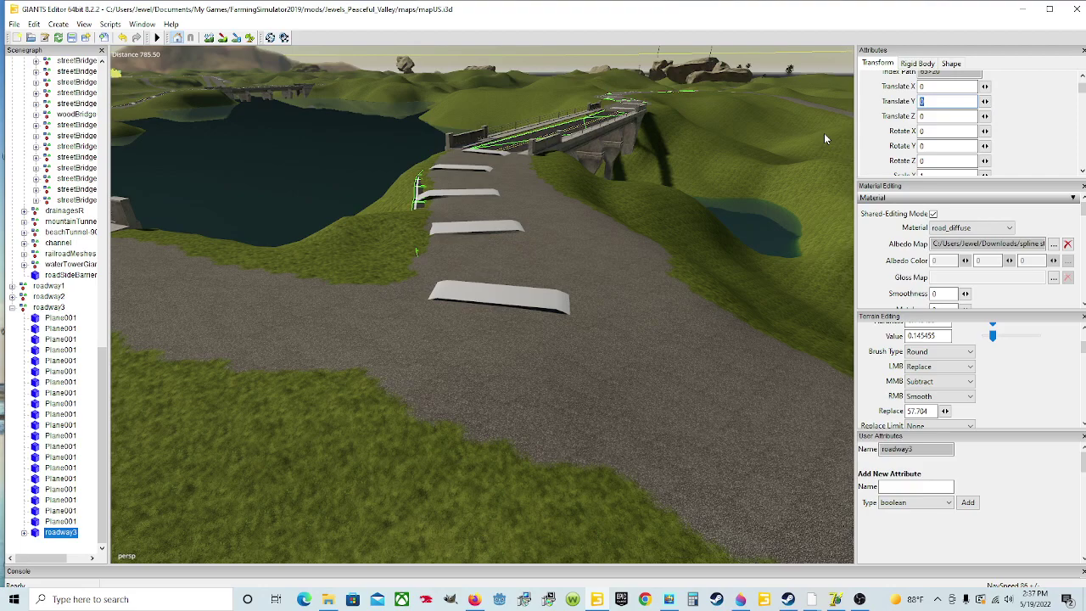
Step: Raise the roadway3 road by setting its Y translation to 0.47
key(BackSpace)
text(.4)
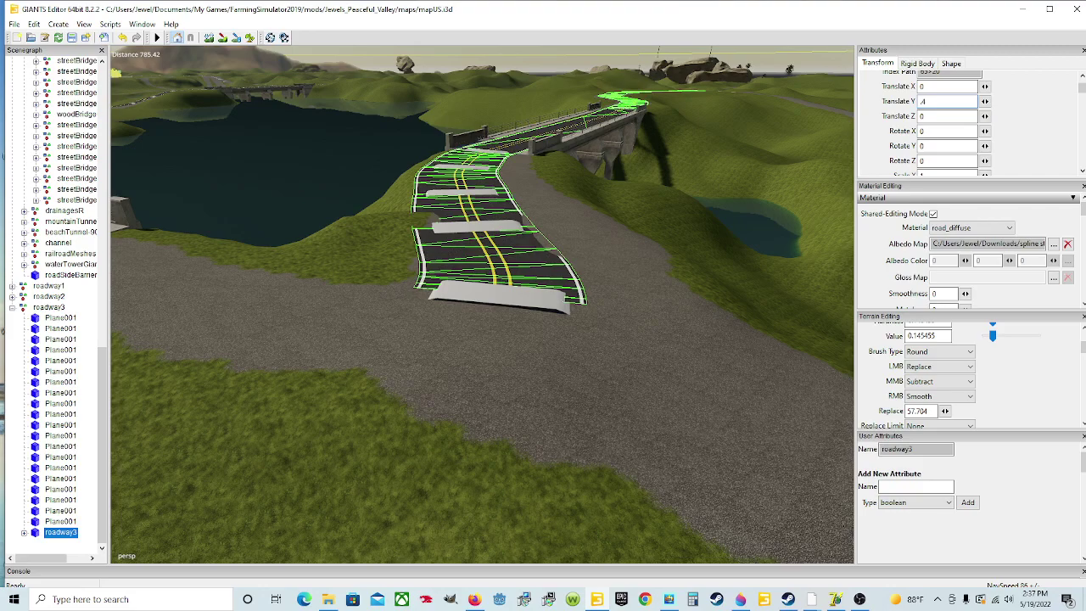
text(7)
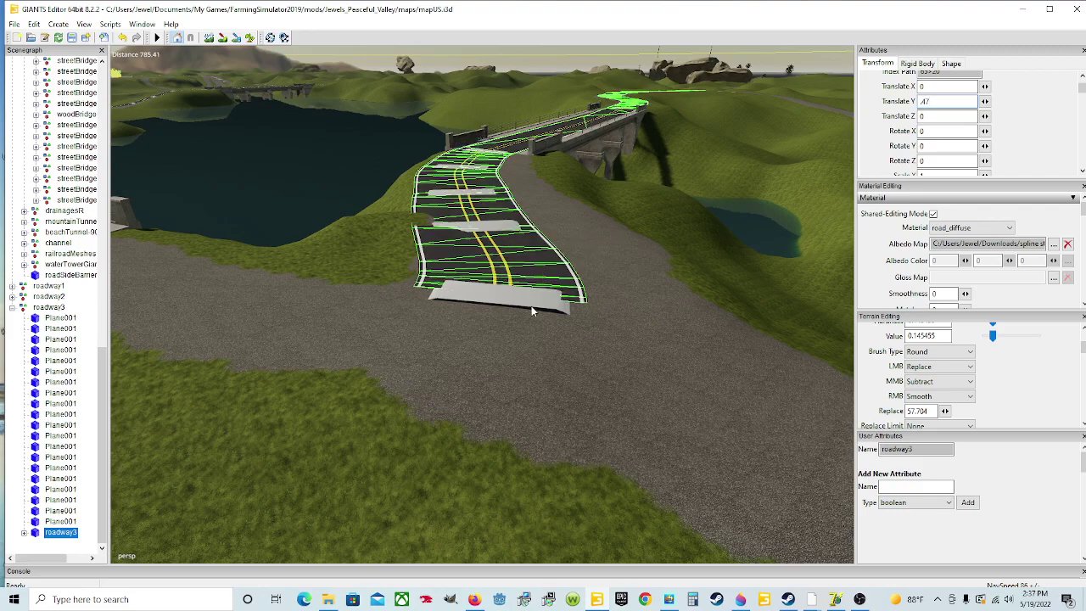
key(Return)
Step: Examine how the raised road meets the terrain and marker planes on the approach and the start of the bridge
scroll(547, 351, up, 5)
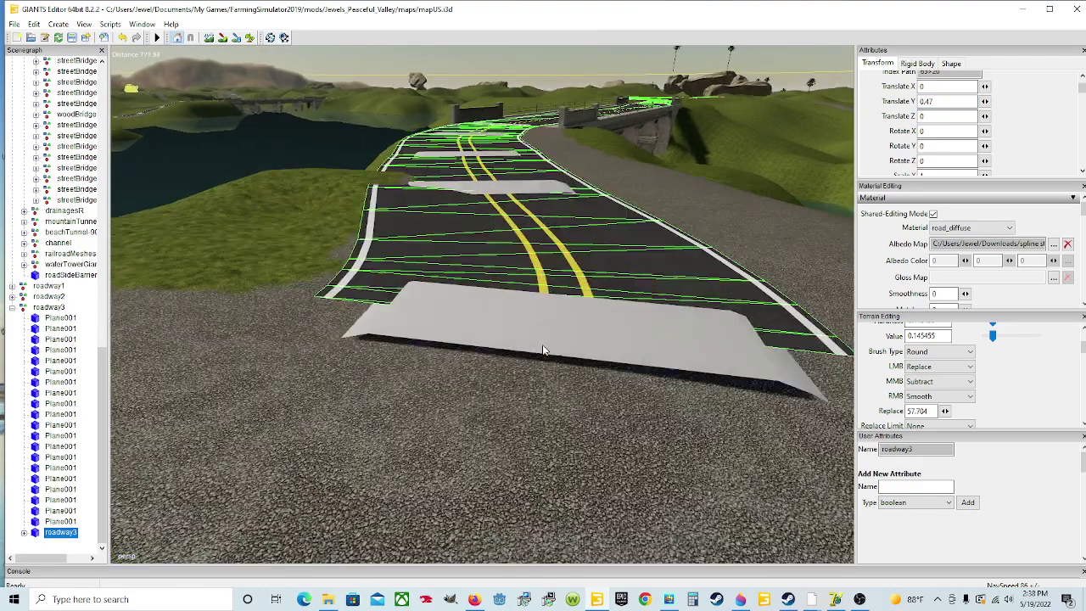
scroll(542, 344, up, 1)
alt+drag(543, 347, 492, 356)
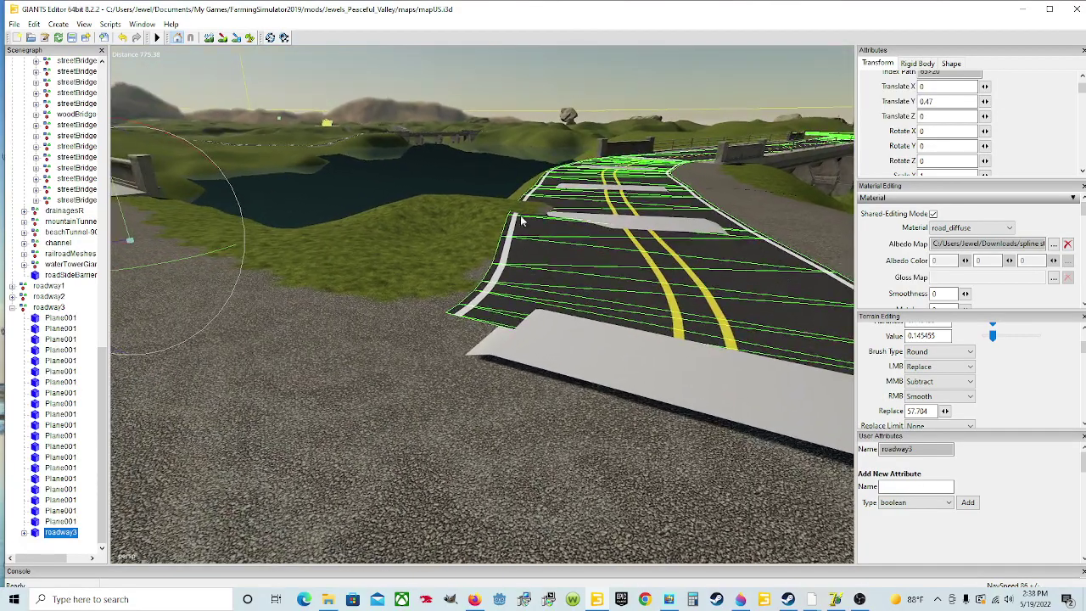
alt+drag(547, 308, 569, 398)
scroll(584, 286, up, 3)
scroll(569, 400, down, 3)
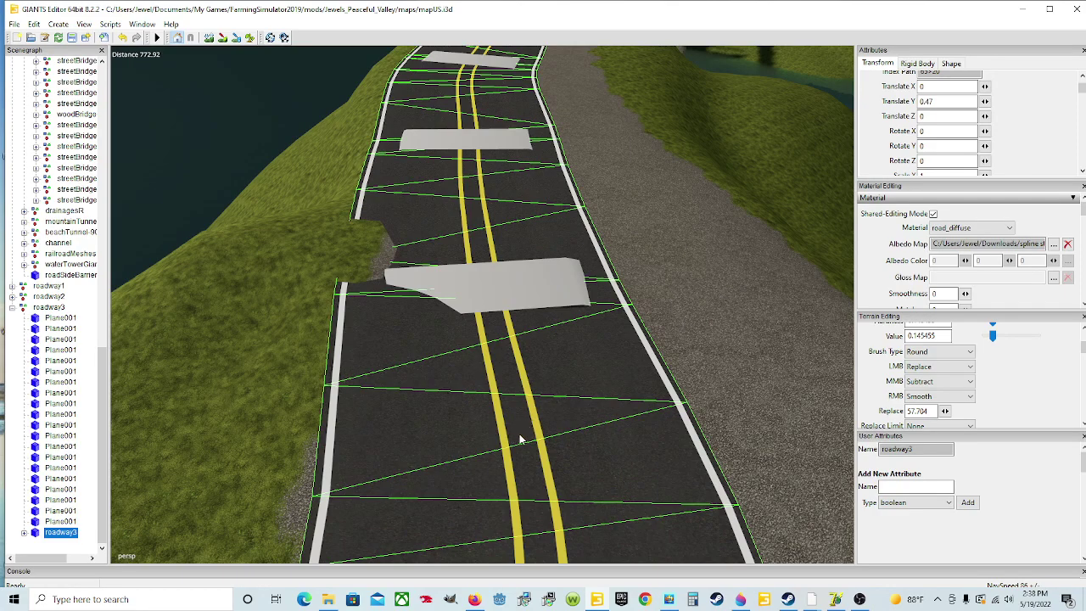
alt+drag(547, 469, 570, 481)
scroll(531, 416, up, 2)
scroll(516, 417, up, 2)
scroll(555, 391, up, 2)
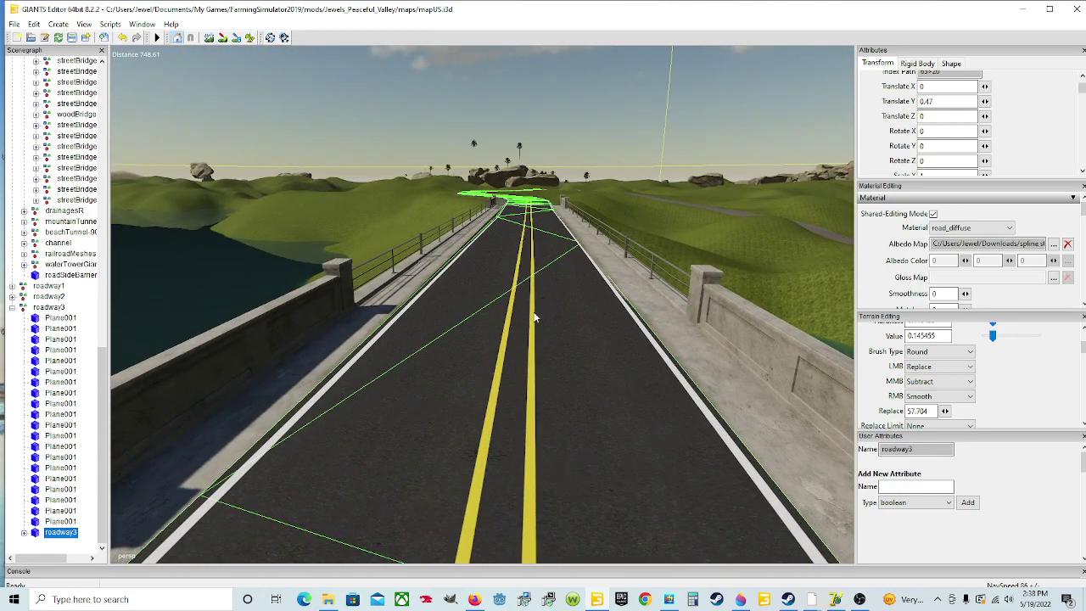
alt+drag(470, 425, 450, 459)
scroll(484, 461, up, 1)
scroll(471, 461, up, 2)
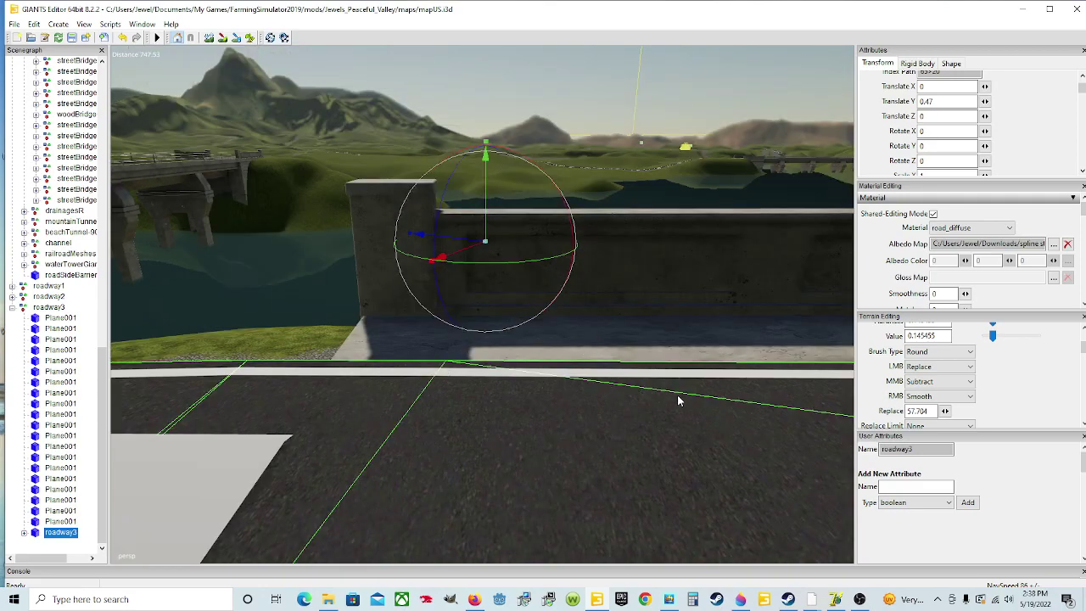
Step: Examine the road's edges against the bridge sidewalks and how the curve beyond the bridge sits on the terrain
alt+drag(667, 400, 812, 395)
alt+drag(691, 370, 791, 342)
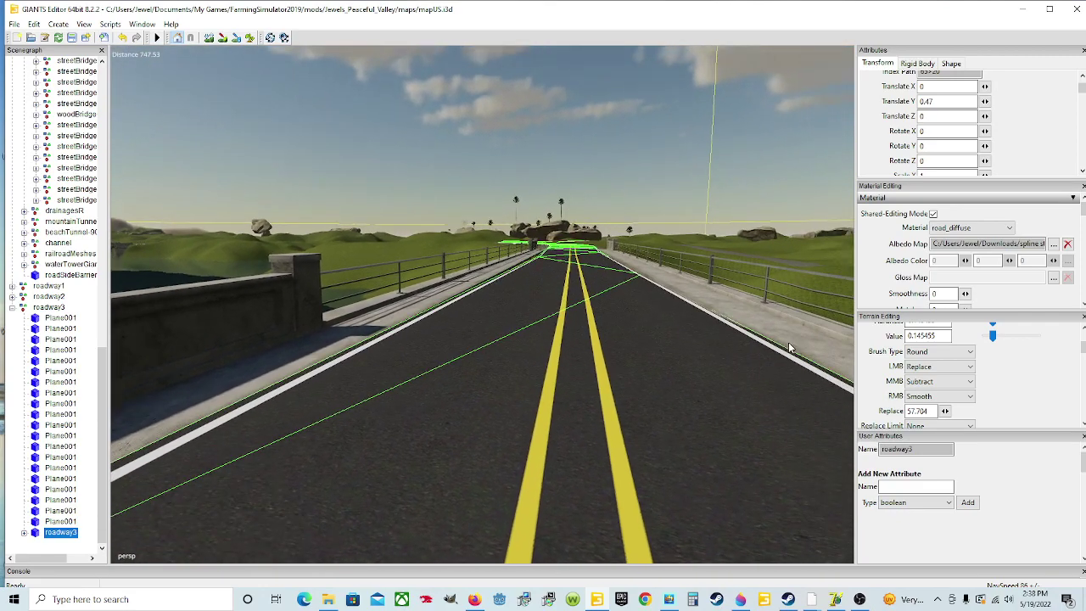
alt+drag(621, 386, 667, 387)
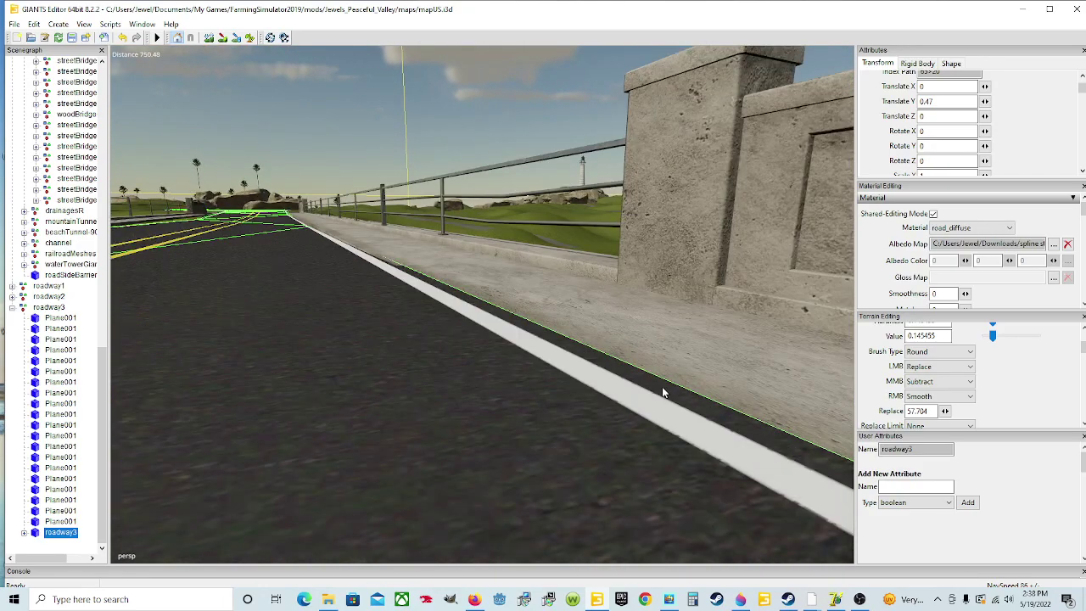
alt+drag(670, 339, 531, 293)
mouse_move(487, 255)
alt+mouse_down()
mouse_move(416, 311)
mouse_move(312, 331)
mouse_move(378, 290)
mouse_move(432, 348)
mouse_move(402, 365)
mouse_move(439, 369)
mouse_move(456, 340)
mouse_move(571, 329)
mouse_move(497, 342)
alt+mouse_up()
alt+drag(615, 341, 743, 444)
alt+drag(576, 451, 462, 451)
scroll(624, 463, up, 2)
scroll(637, 470, up, 5)
alt+drag(621, 450, 597, 484)
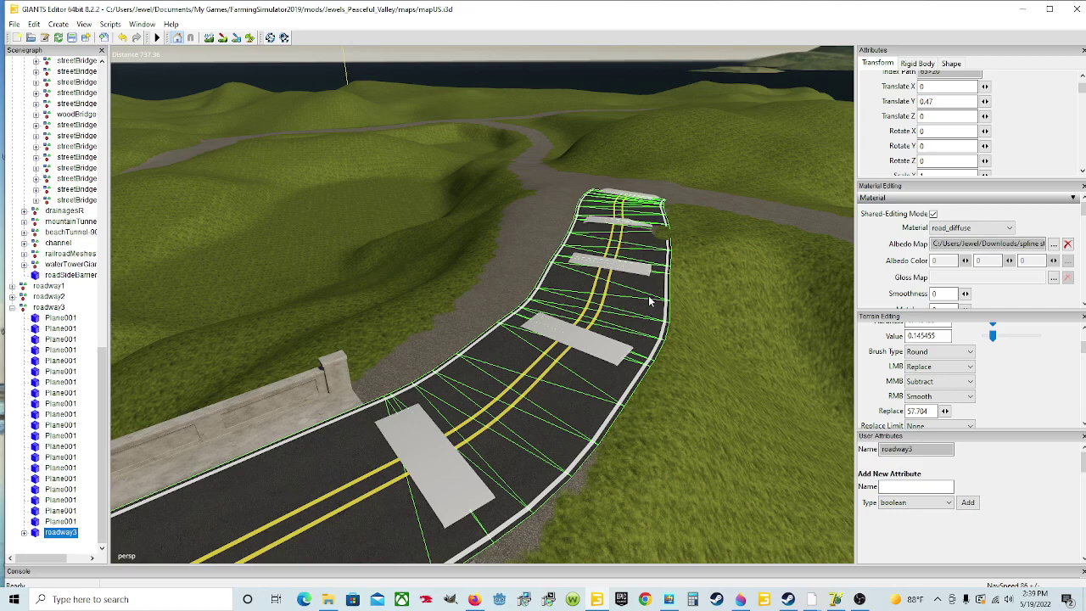
click(209, 38)
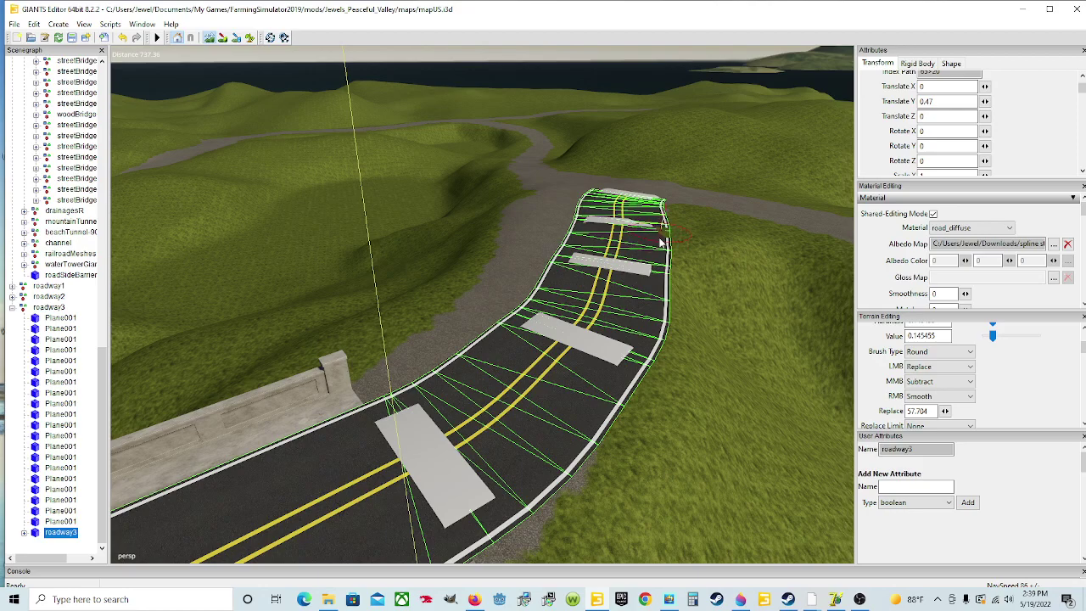
click(211, 38)
mouse_move(631, 339)
alt+mouse_down()
mouse_move(423, 374)
mouse_move(533, 345)
alt+mouse_up()
scroll(425, 365, down, 3)
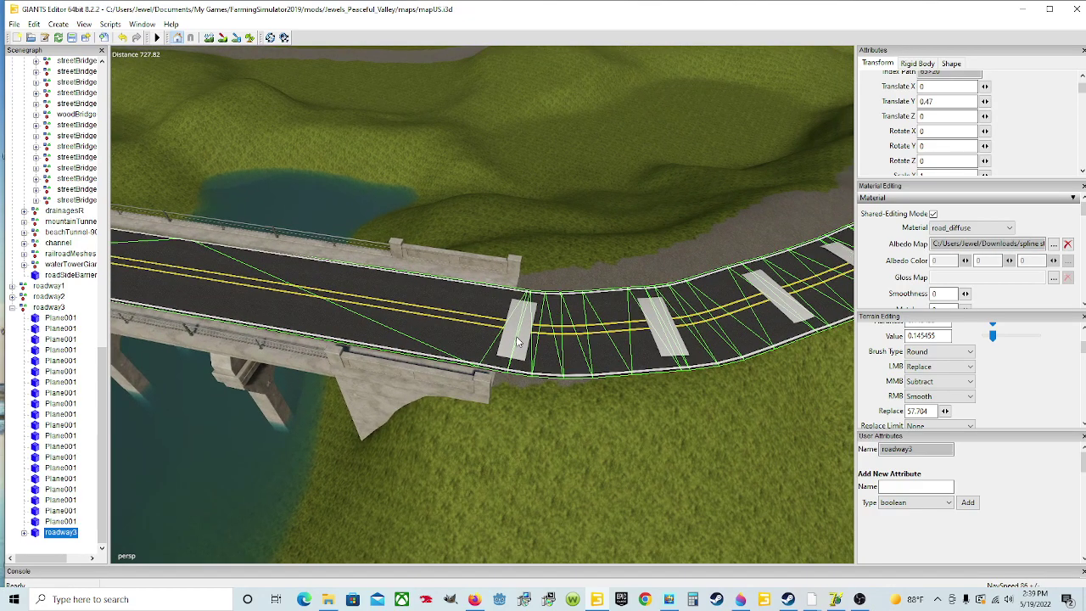
Step: Move the marker plane at the bridge's end back along the bridge deck to about X 629.56, Z -377.6
click(516, 336)
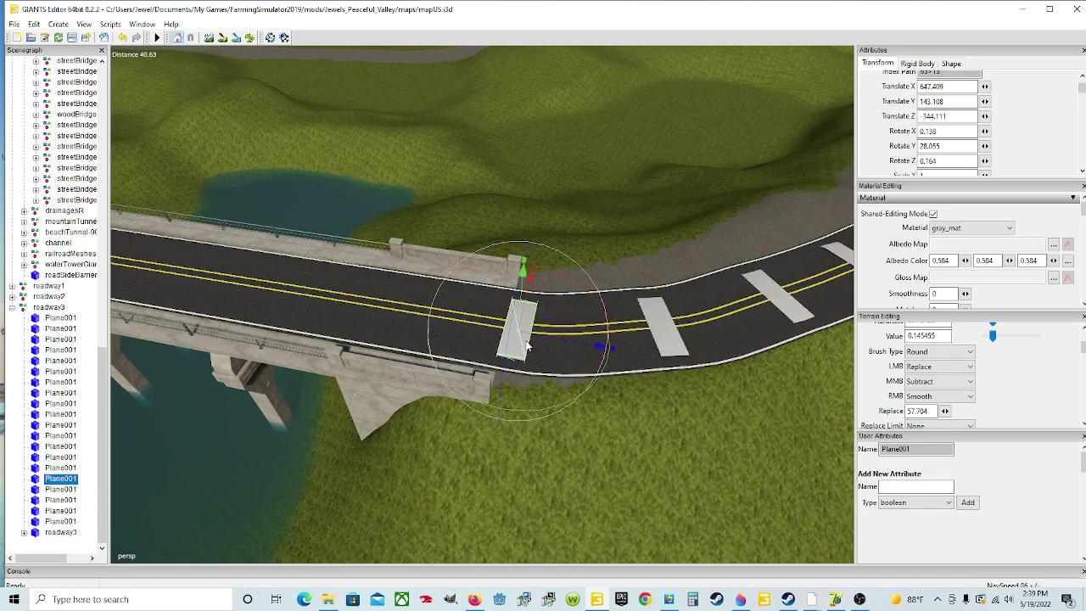
scroll(544, 341, up, 8)
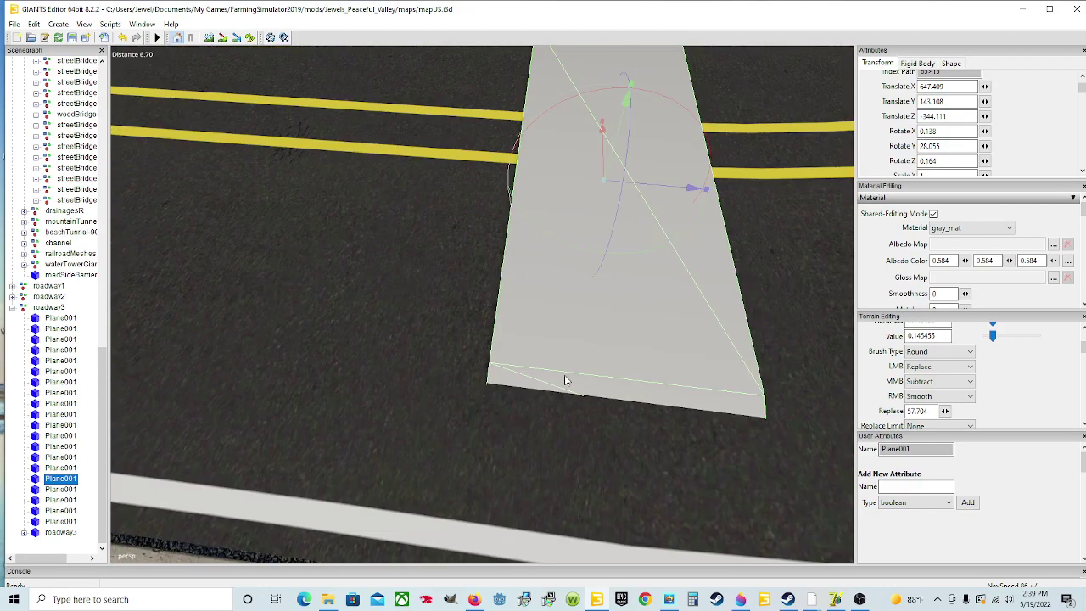
alt+drag(565, 376, 581, 316)
scroll(575, 318, down, 2)
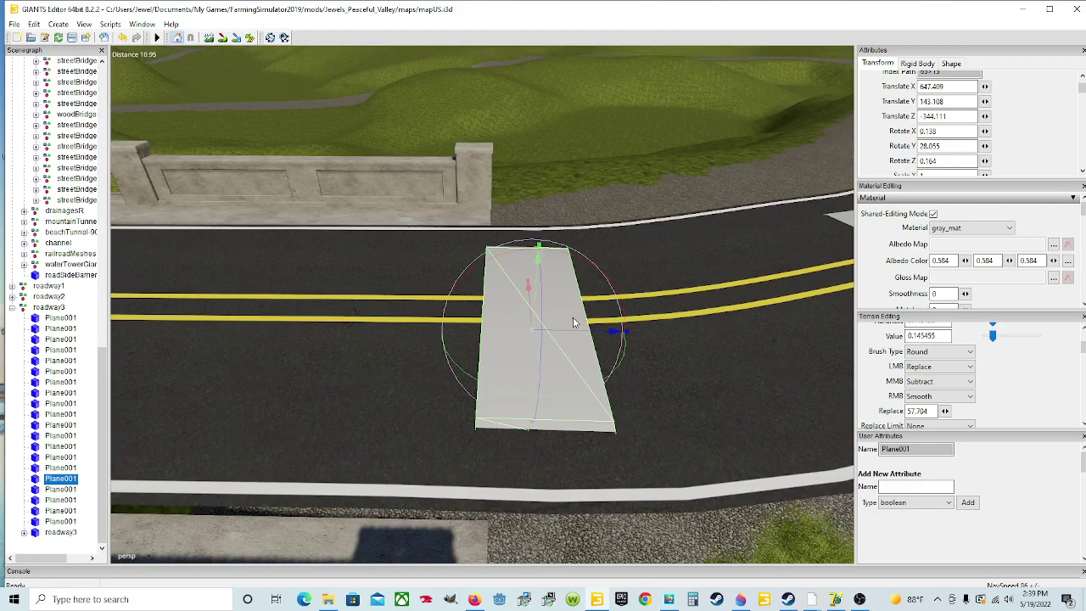
drag(581, 262, 579, 264)
drag(575, 328, 106, 337)
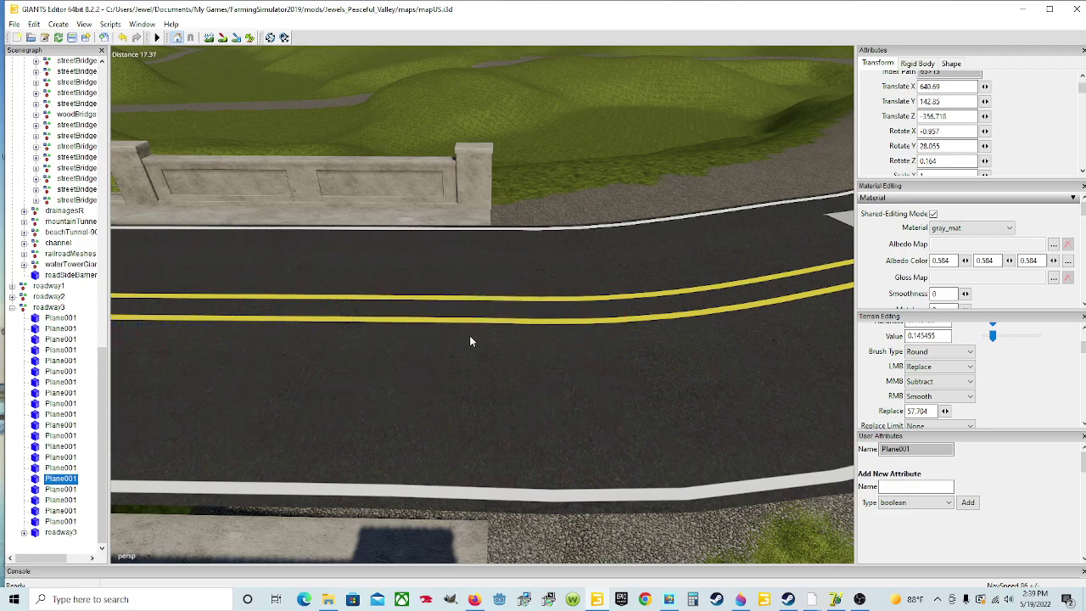
key(f)
drag(481, 273, 307, 175)
key(f)
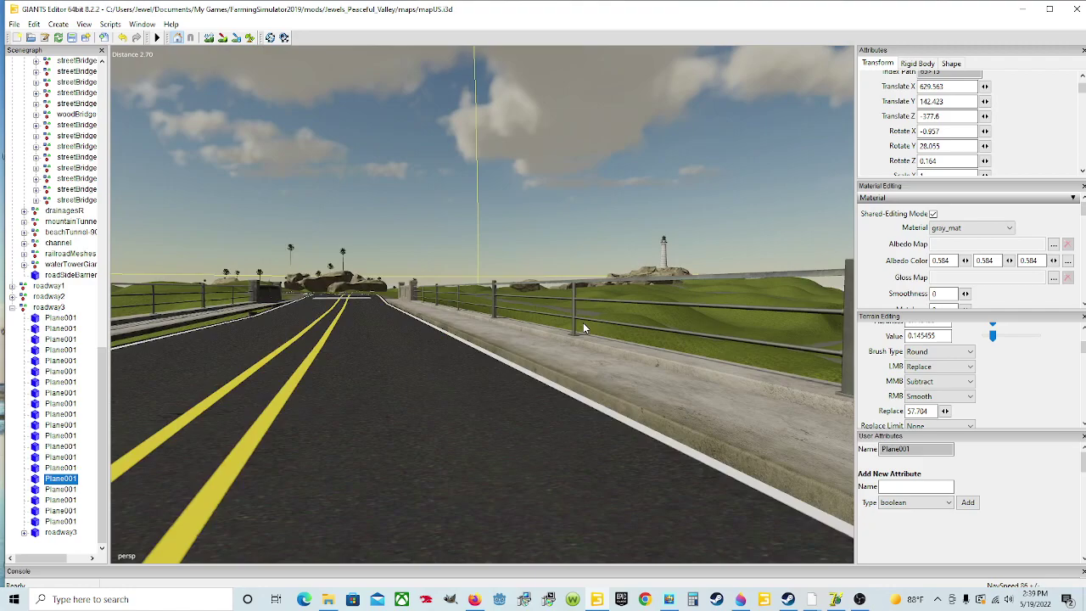
Step: Examine the road surface, sidewalks and railings around the middle of the bridge from both directions
alt+drag(583, 323, 351, 362)
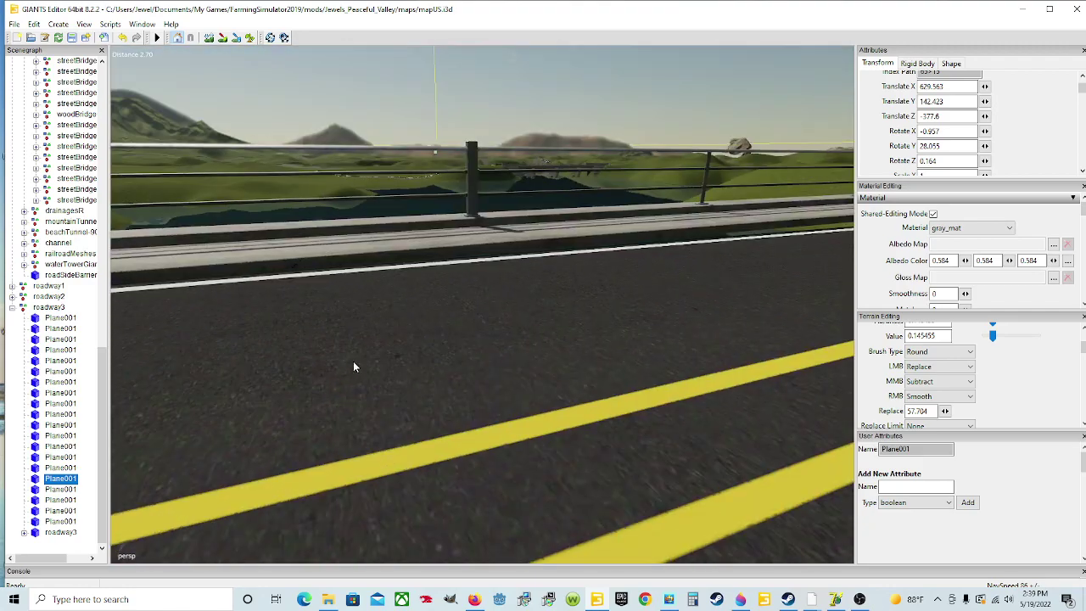
alt+right_drag(351, 362, 251, 364)
alt+drag(378, 468, 417, 465)
alt+right_drag(417, 466, 371, 473)
alt+drag(398, 495, 392, 477)
alt+right_drag(392, 477, 399, 482)
alt+drag(401, 482, 387, 435)
alt+drag(473, 426, 867, 253)
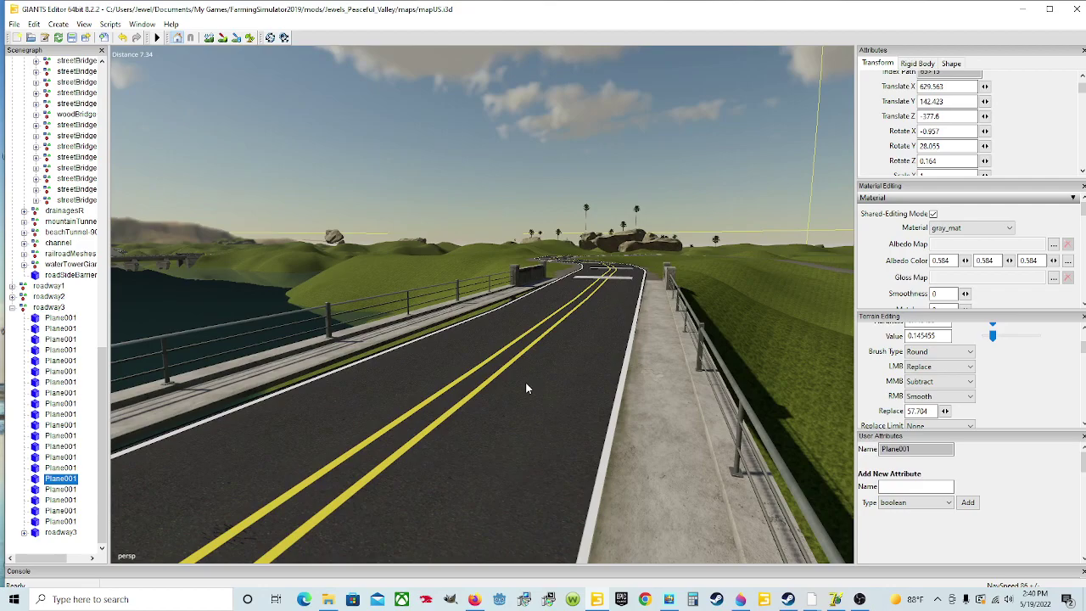
alt+drag(526, 386, 317, 393)
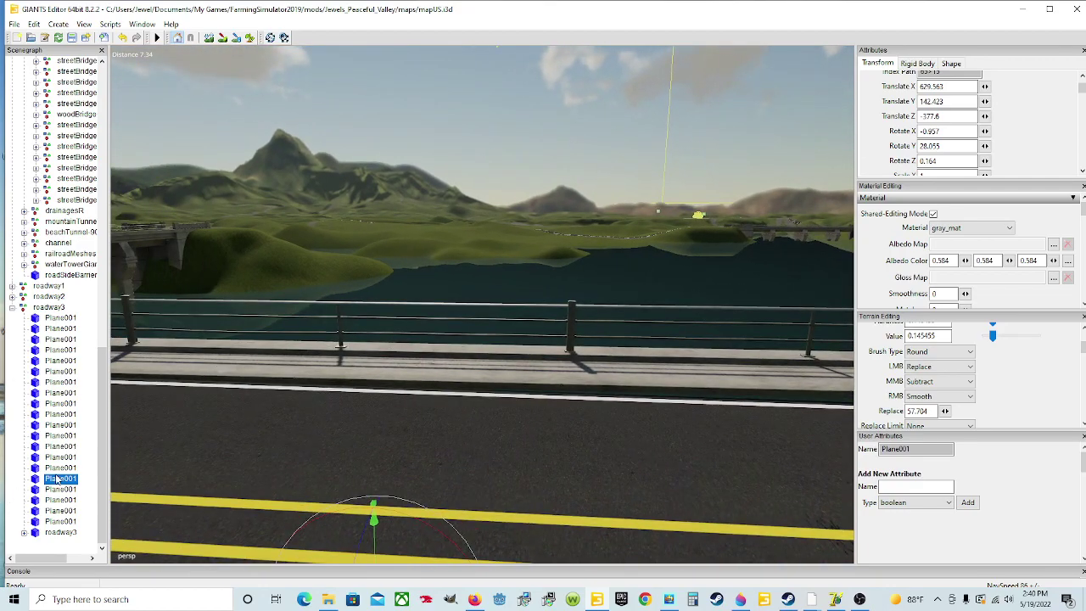
alt+drag(343, 483, 207, 472)
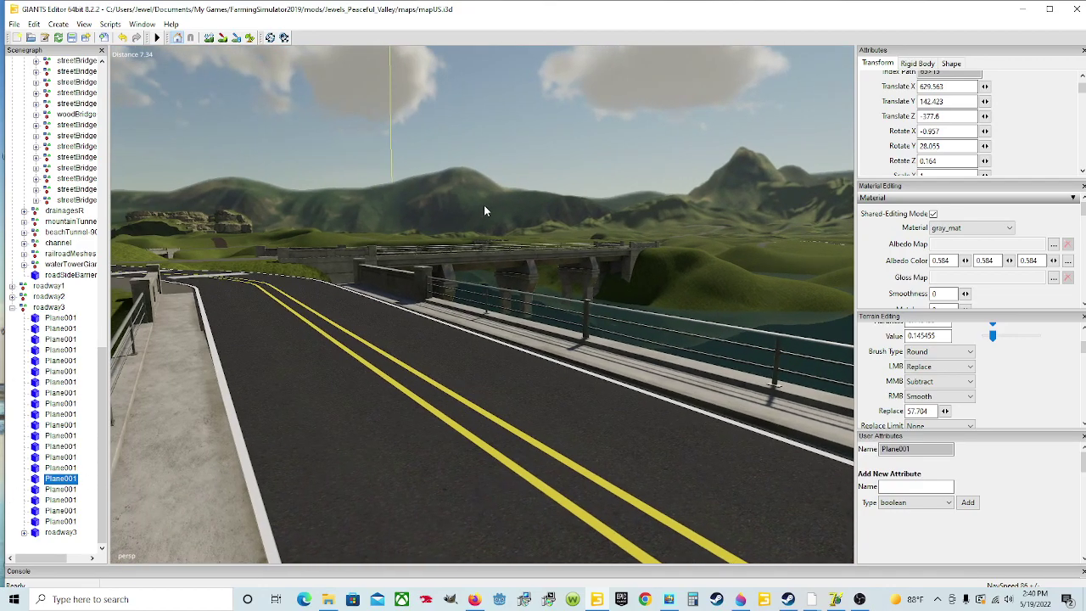
Step: Lift the marker plane out of the road surface and slide it farther along the bridge to about X 617.97, Z -399.35
alt+drag(615, 478, 618, 478)
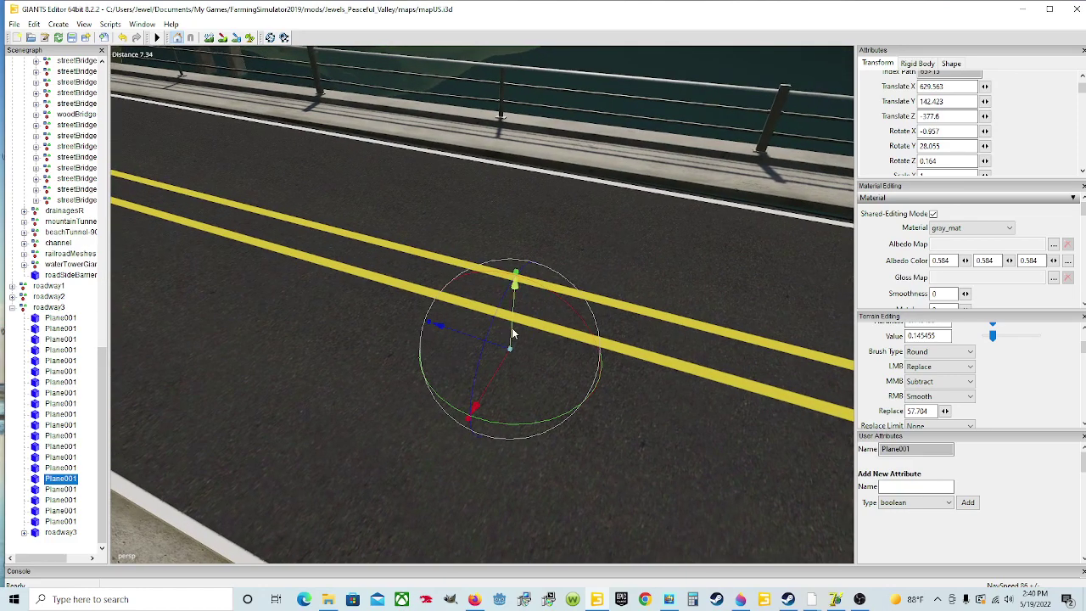
drag(512, 327, 516, 314)
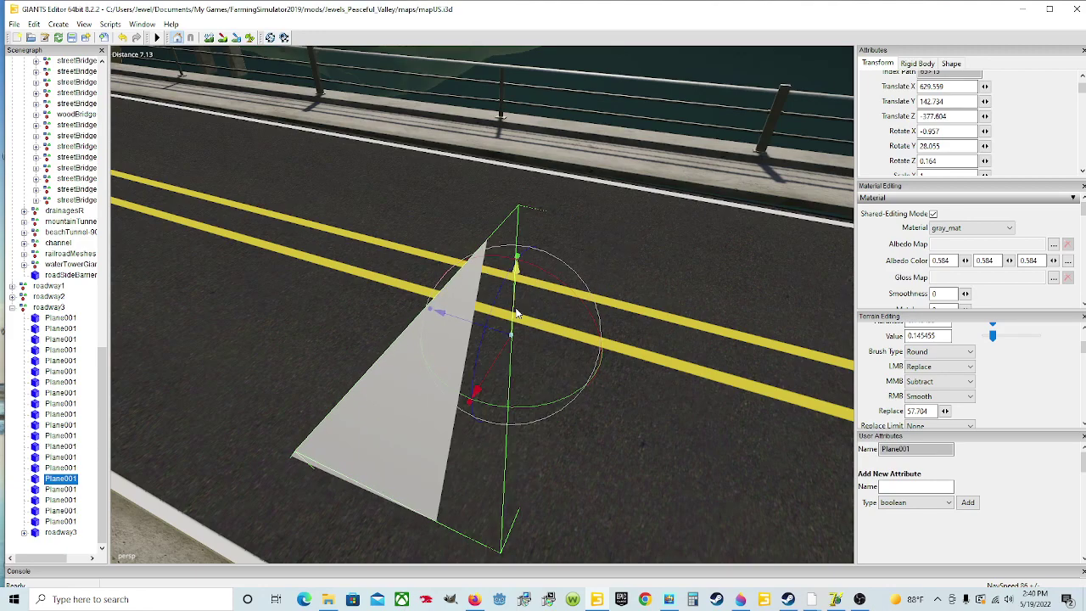
drag(516, 313, 641, 334)
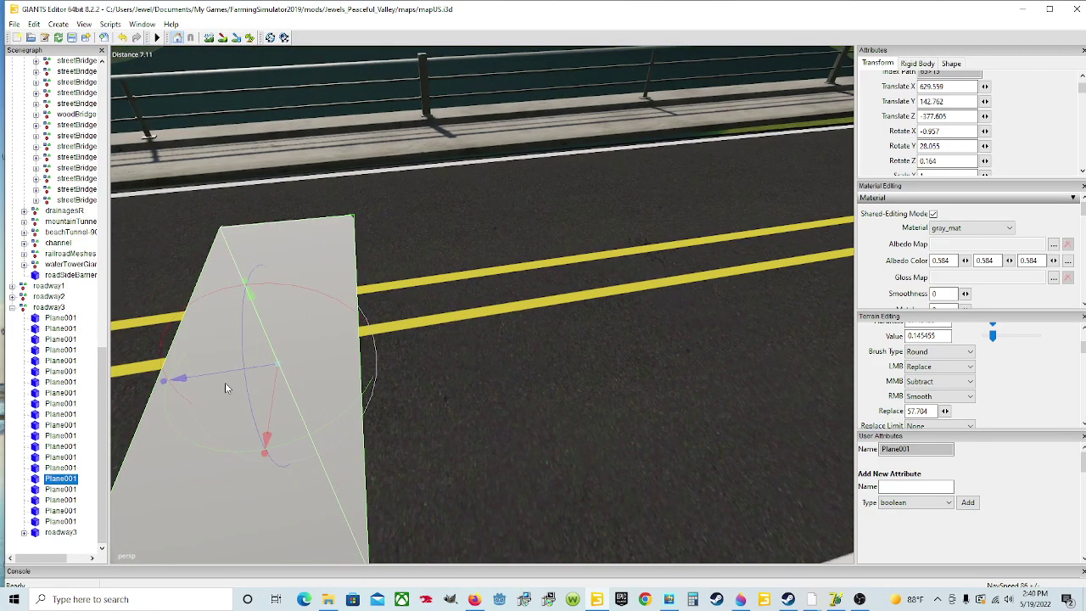
drag(225, 371, 967, 318)
alt+drag(556, 406, 430, 417)
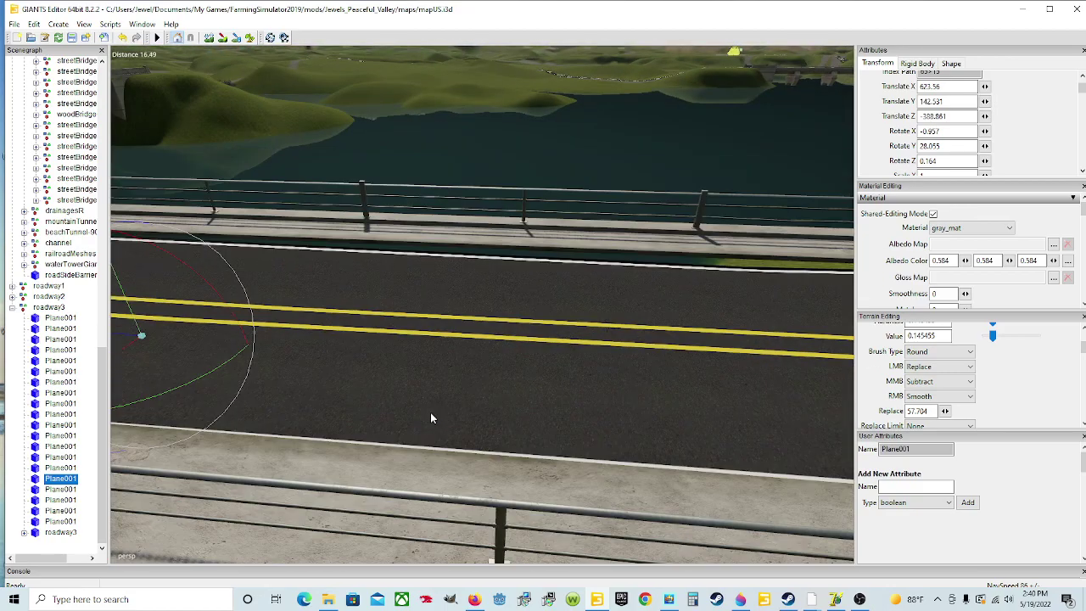
alt+drag(188, 351, 719, 374)
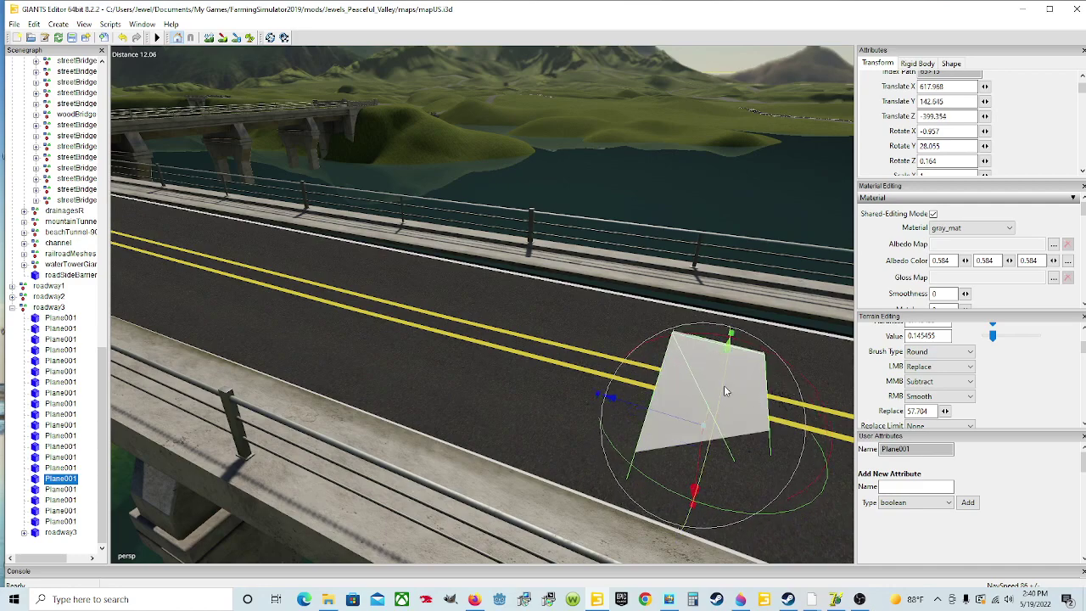
Step: Tilt the marker plane on the bridge to follow the road surface, with about -0.27 X and 1.63 Z rotation
drag(725, 392, 815, 409)
scroll(815, 409, up, 3)
alt+drag(664, 409, 430, 468)
scroll(298, 427, down, 5)
scroll(429, 467, down, 5)
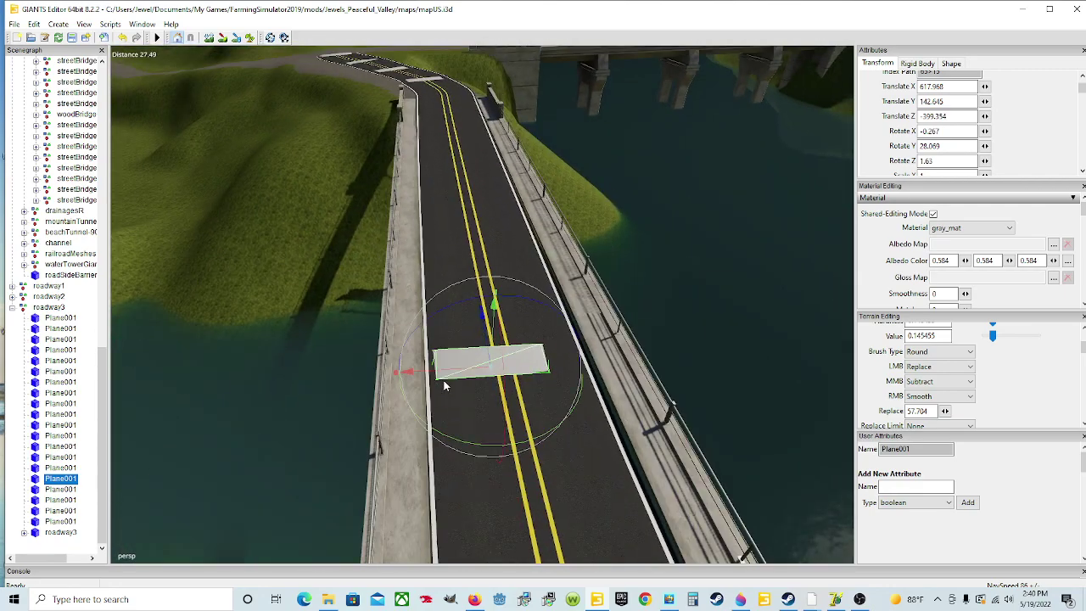
Step: Centre the marker plane across the road near X 617.05, Z -398.87, raise it to about Y 142.85, and tilt it to about X 0.65, Z 1.28
drag(446, 371, 465, 375)
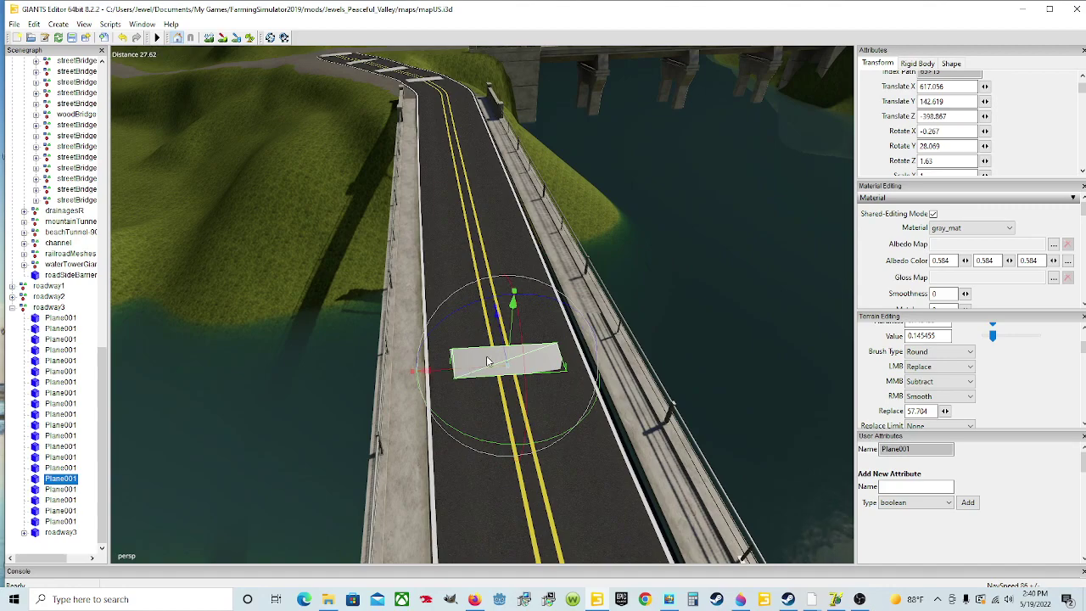
drag(540, 299, 539, 302)
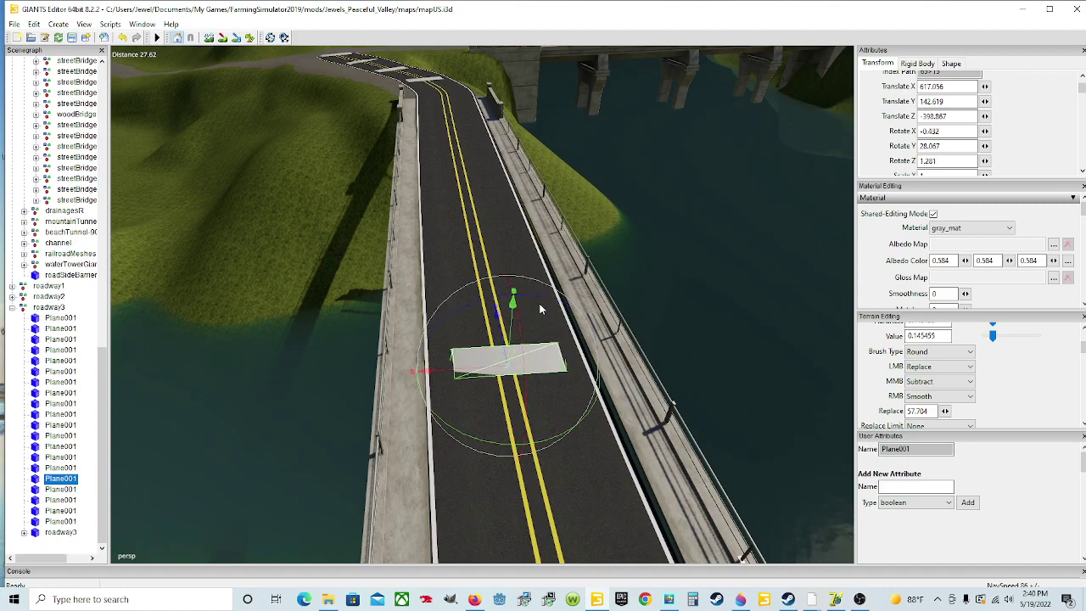
drag(522, 341, 667, 374)
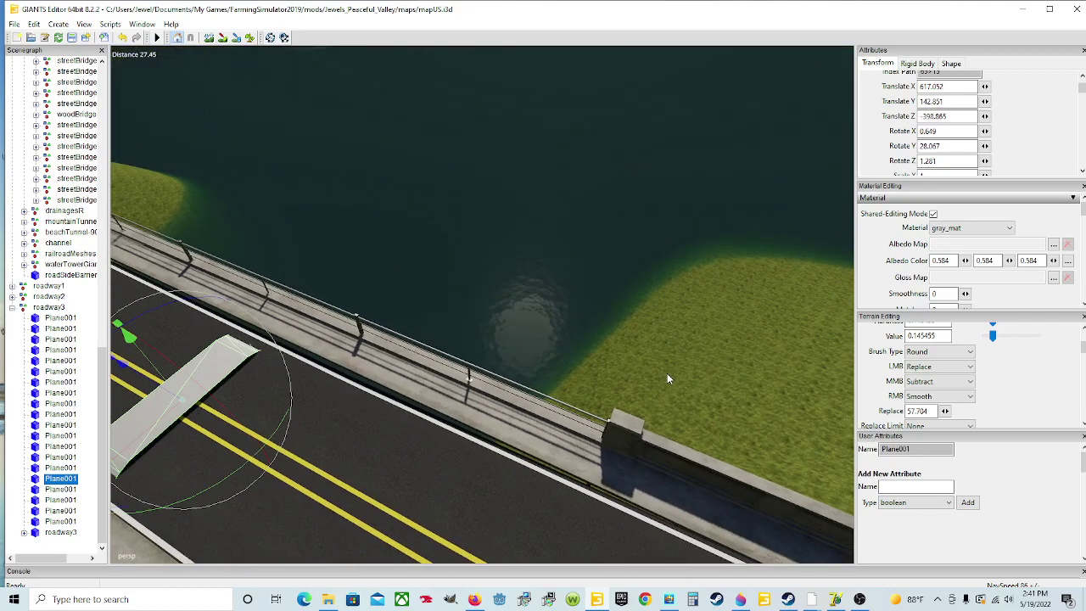
alt+drag(374, 424, 334, 422)
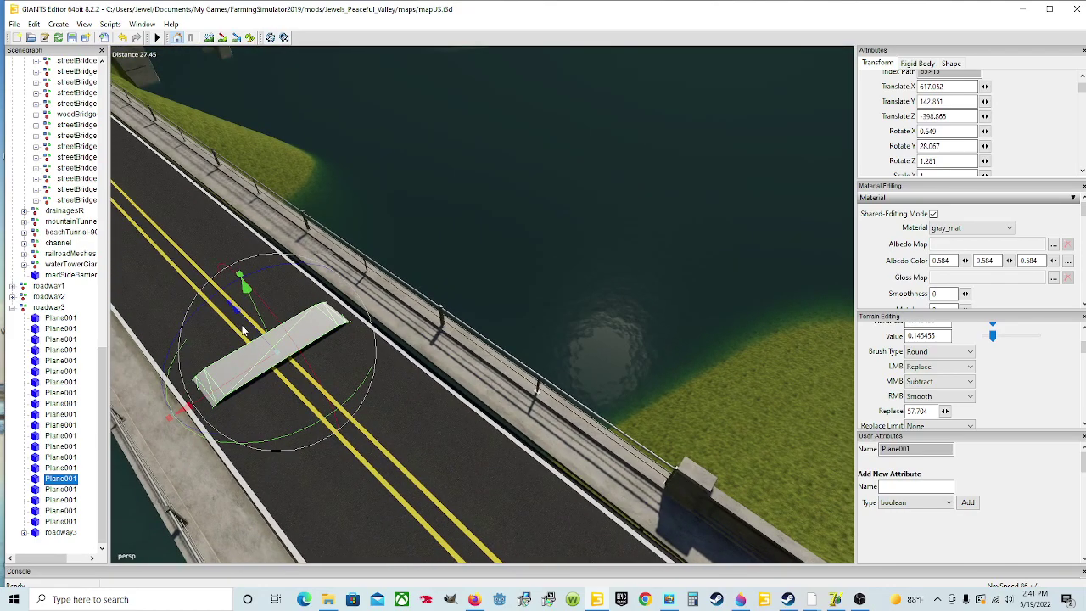
Step: Slide the mid-bridge marker plane to about X 616.17, Z -400.53, and lower the plane at the bridge's far end to about Y 143.02
drag(249, 325, 735, 380)
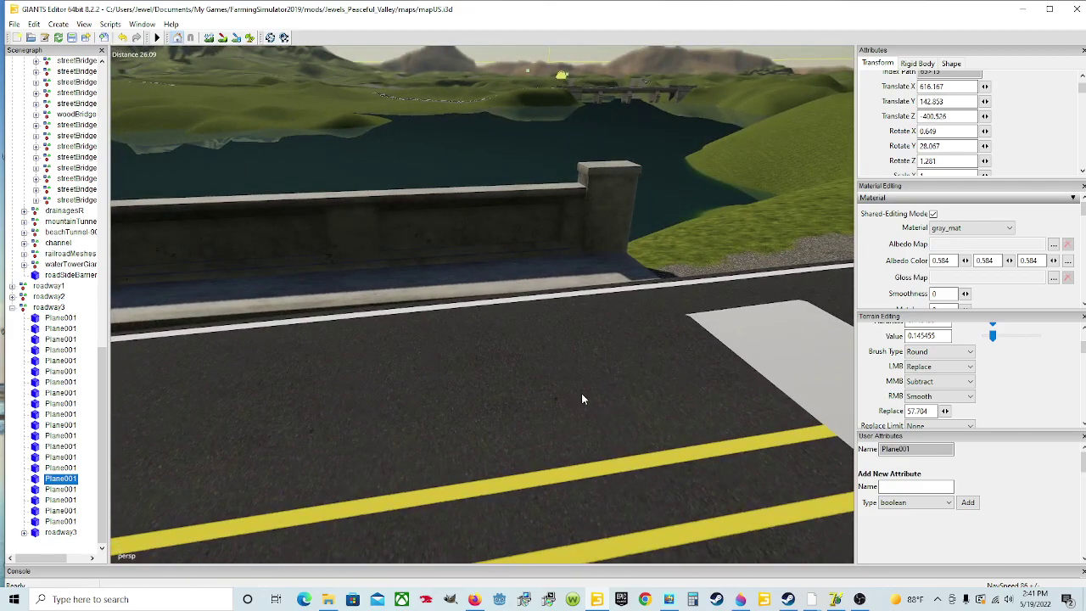
alt+drag(584, 398, 701, 395)
click(670, 365)
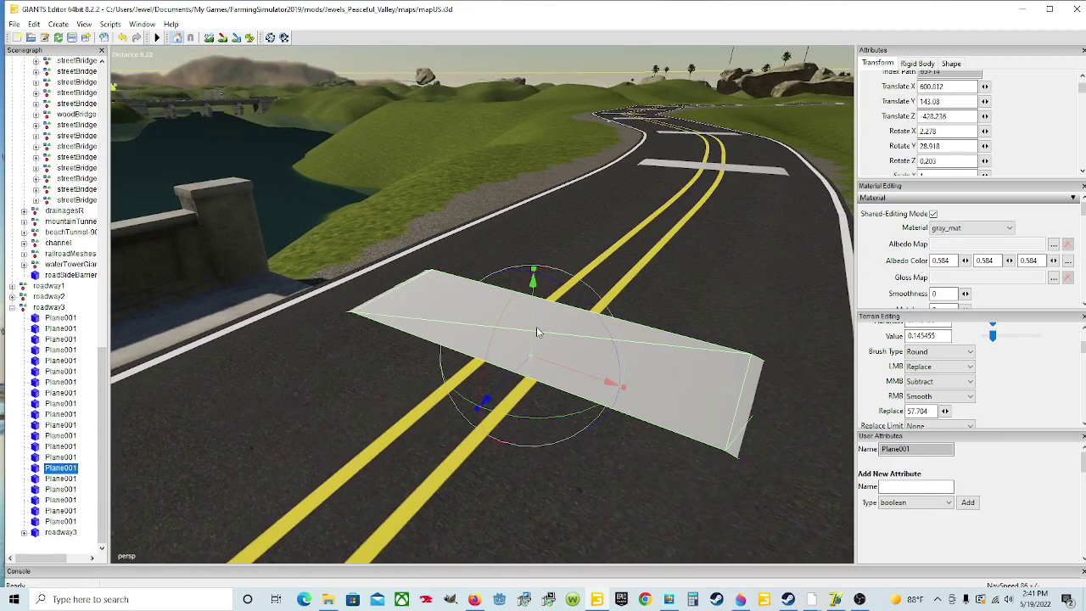
drag(535, 333, 386, 401)
Step: Move the first marker plane past the opposite bridge end back to about X 646.58, Z -345.30, turning it to about 32.5 Y rotation
alt+drag(420, 358, 434, 485)
scroll(422, 402, up, 10)
alt+drag(436, 337, 446, 378)
scroll(450, 387, up, 5)
mouse_move(461, 428)
alt+mouse_down()
mouse_move(416, 370)
mouse_move(450, 350)
mouse_move(482, 397)
mouse_move(548, 408)
mouse_move(220, 389)
mouse_move(346, 427)
alt+mouse_up()
scroll(449, 390, up, 2)
scroll(482, 397, up, 5)
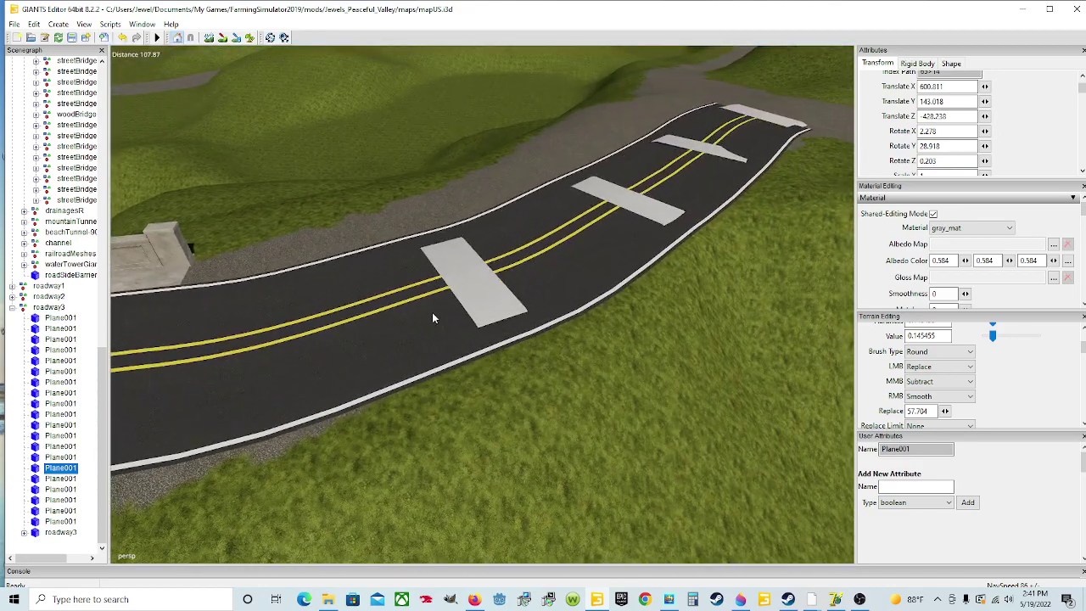
alt+drag(452, 305, 402, 308)
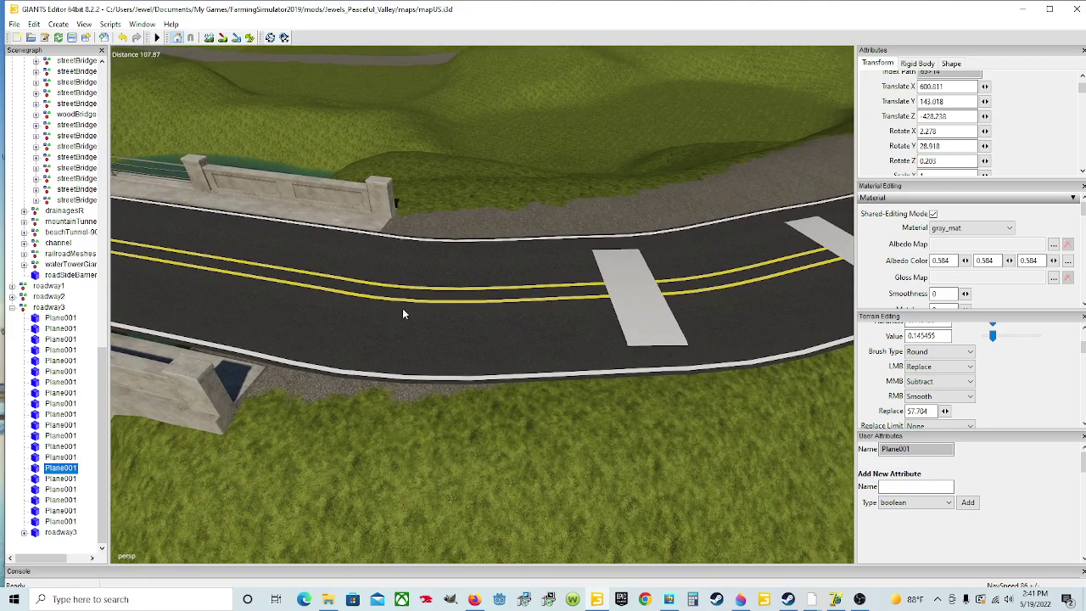
click(641, 310)
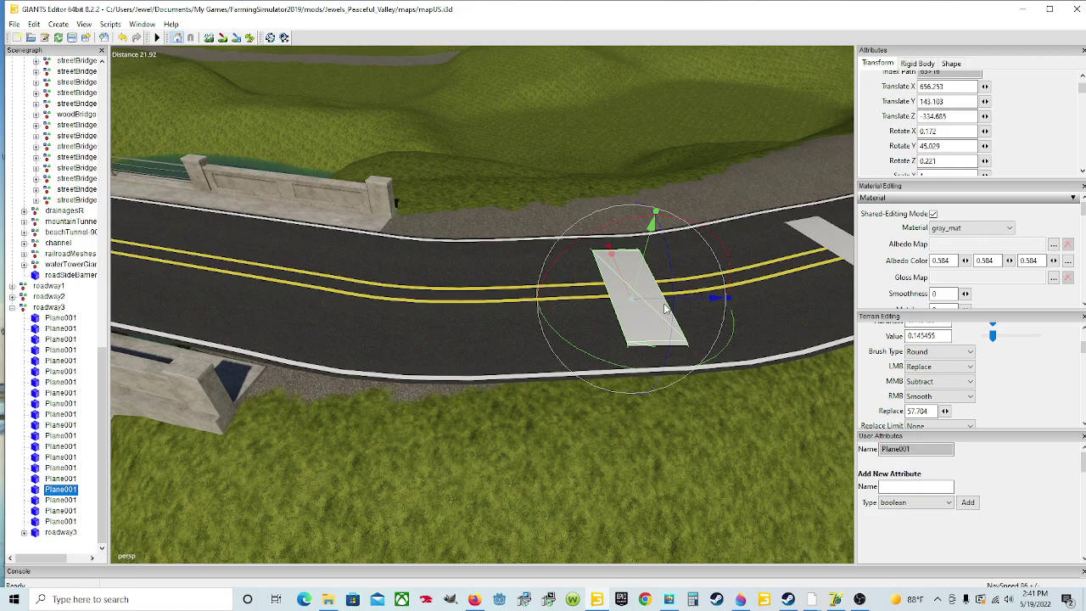
drag(690, 297, 317, 356)
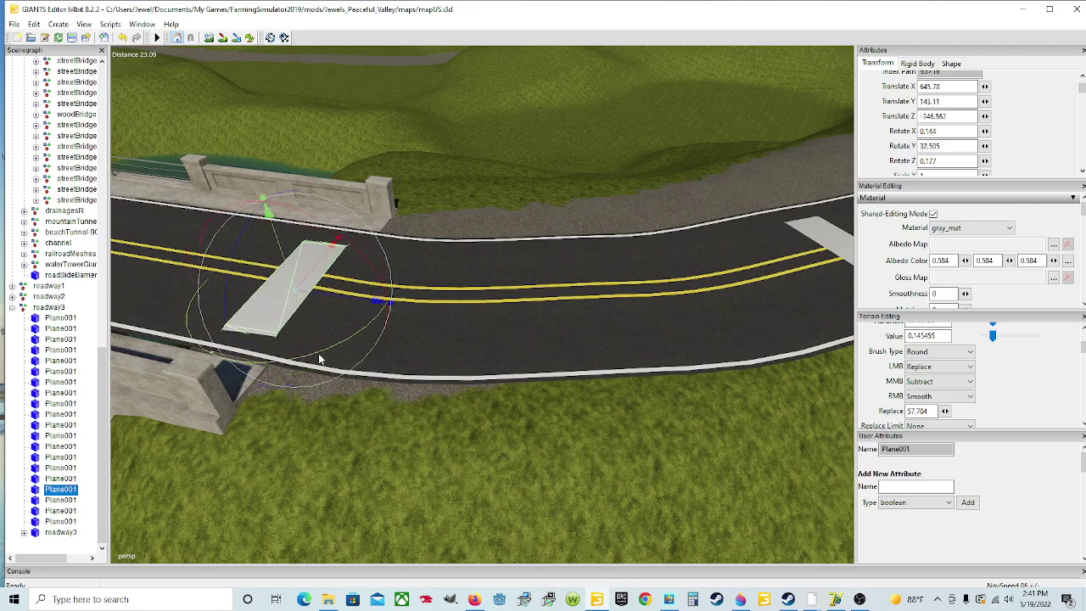
drag(337, 301, 369, 297)
middle_drag(369, 297, 295, 333)
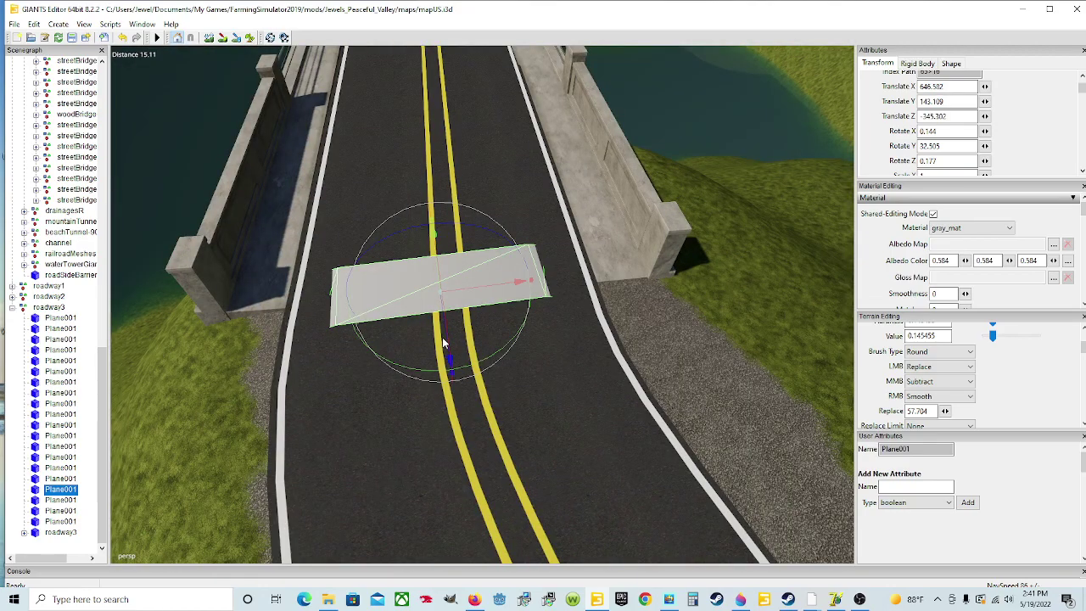
Step: Tilt the marker plane at the bridge end to about -0.12 X rotation and slide it to about X 646.81, Z -344.95
drag(446, 336, 418, 250)
scroll(446, 355, up, 3)
scroll(428, 297, down, 3)
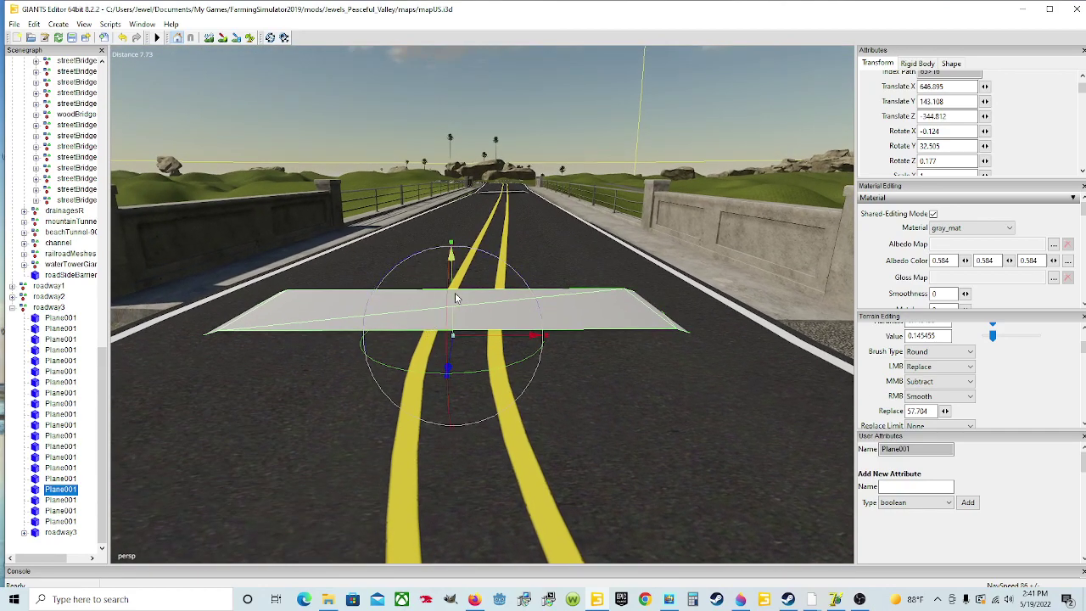
drag(455, 294, 453, 299)
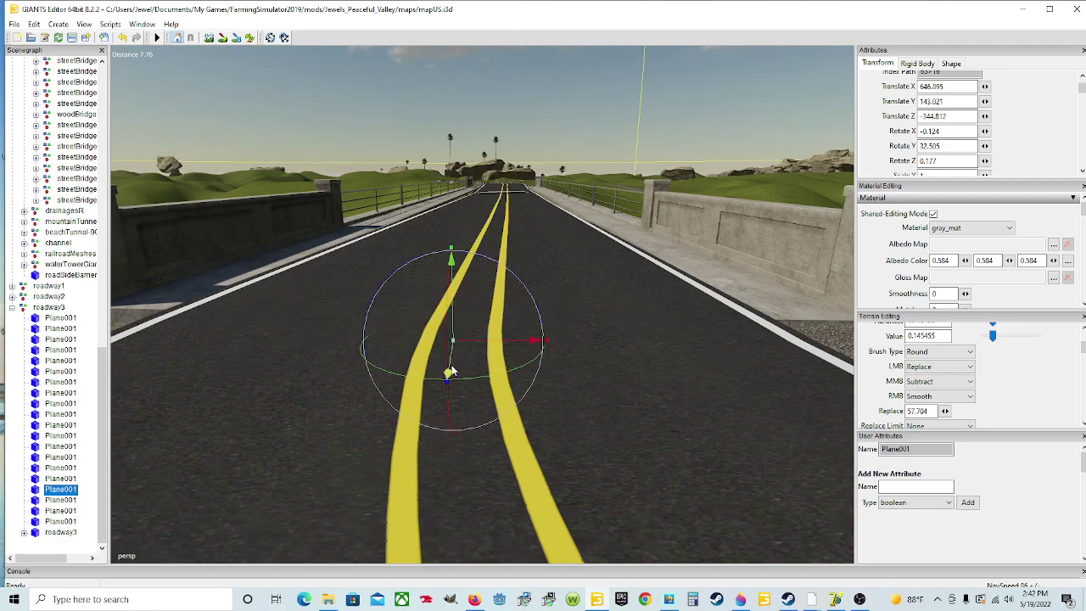
drag(450, 362, 452, 357)
Step: Raise the marker plane at the bridge end out of the road surface to about Y 143.10
alt+drag(527, 380, 525, 416)
scroll(523, 330, up, 2)
scroll(536, 394, down, 3)
alt+drag(502, 337, 562, 432)
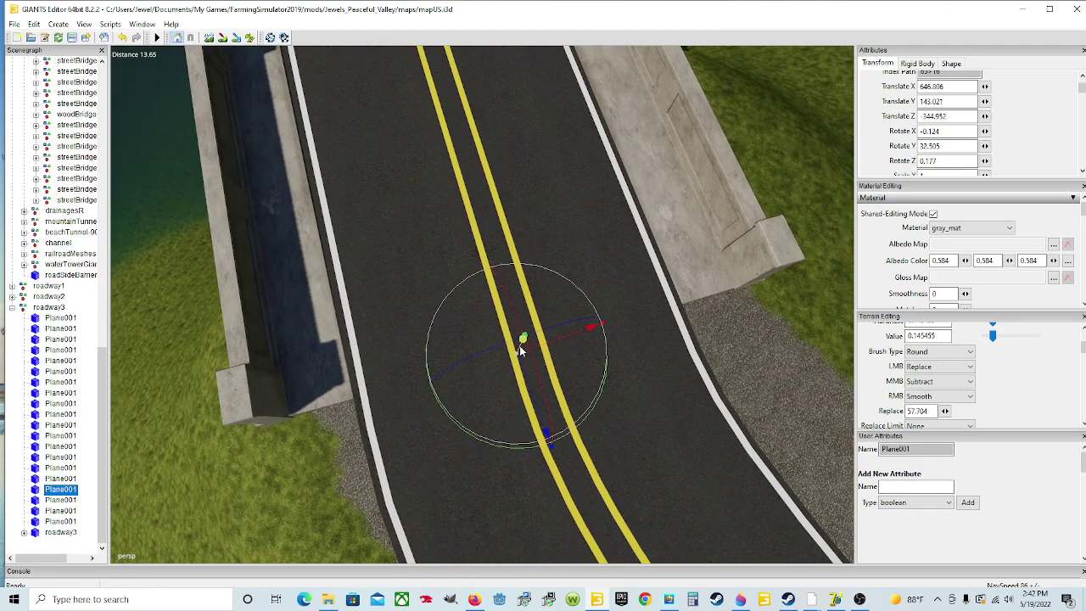
drag(520, 347, 522, 349)
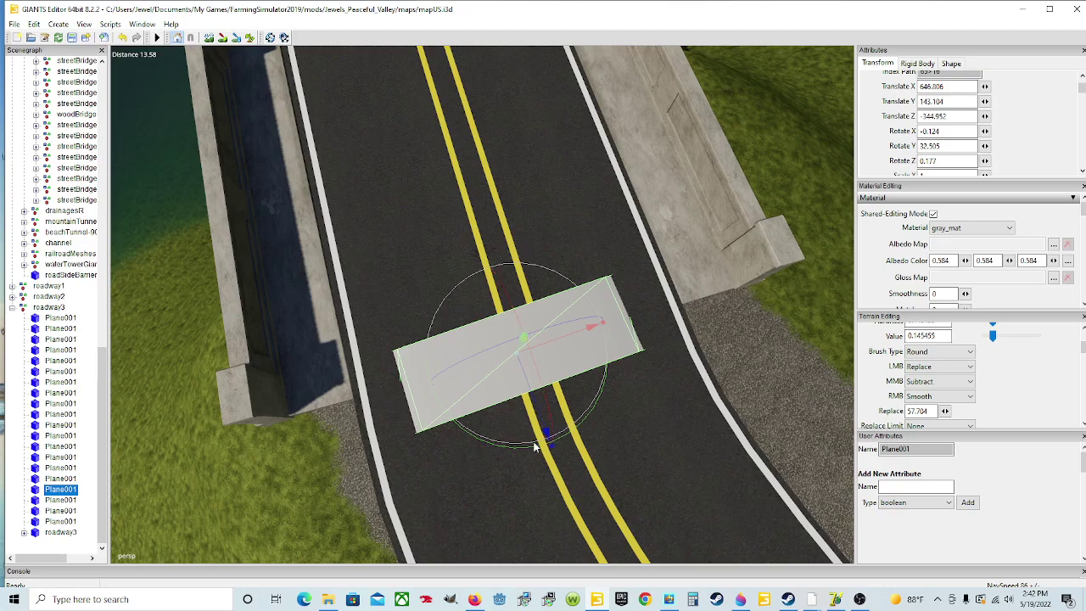
Step: Turn the bridge-end marker plane to about 29.88 Y rotation and centre it across the road near X 647.00, Z -345.06
drag(530, 447, 589, 431)
scroll(530, 447, down, 2)
scroll(588, 431, down, 2)
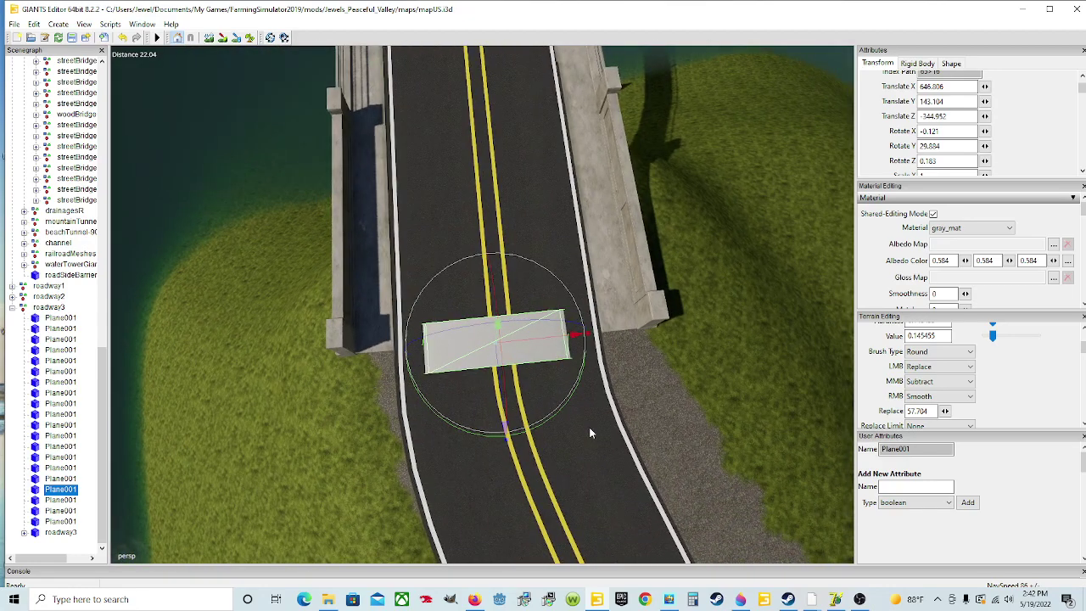
drag(538, 340, 545, 340)
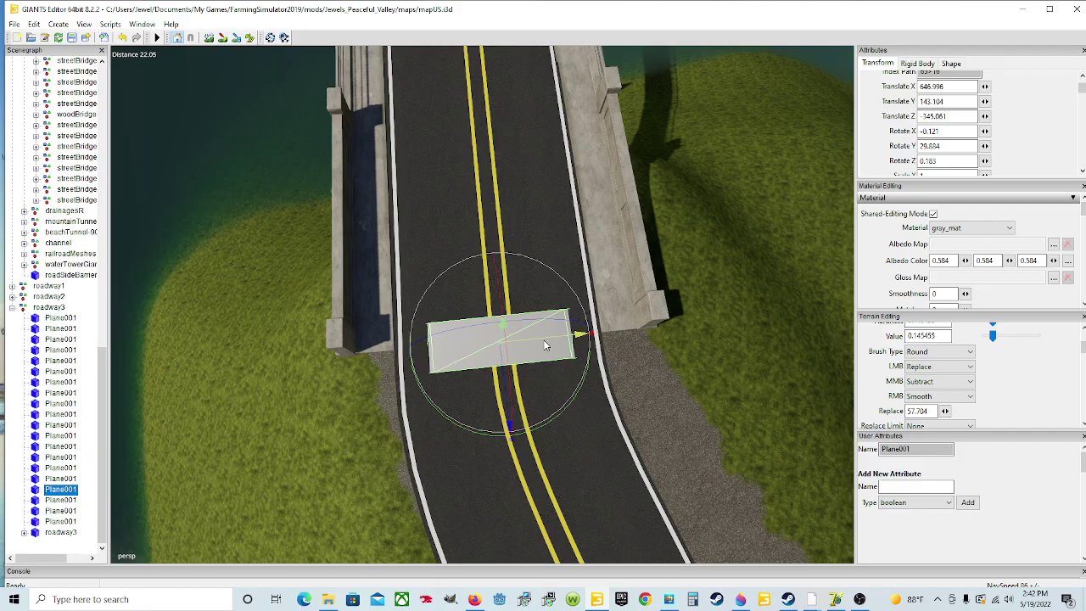
Step: Slide the next marker plane on the curve toward the bridge to about X 660.15, Z -332.28, and turn it square to the road
alt+drag(538, 426, 369, 402)
scroll(575, 407, up, 4)
scroll(369, 402, down, 4)
alt+drag(538, 400, 480, 412)
scroll(480, 412, down, 2)
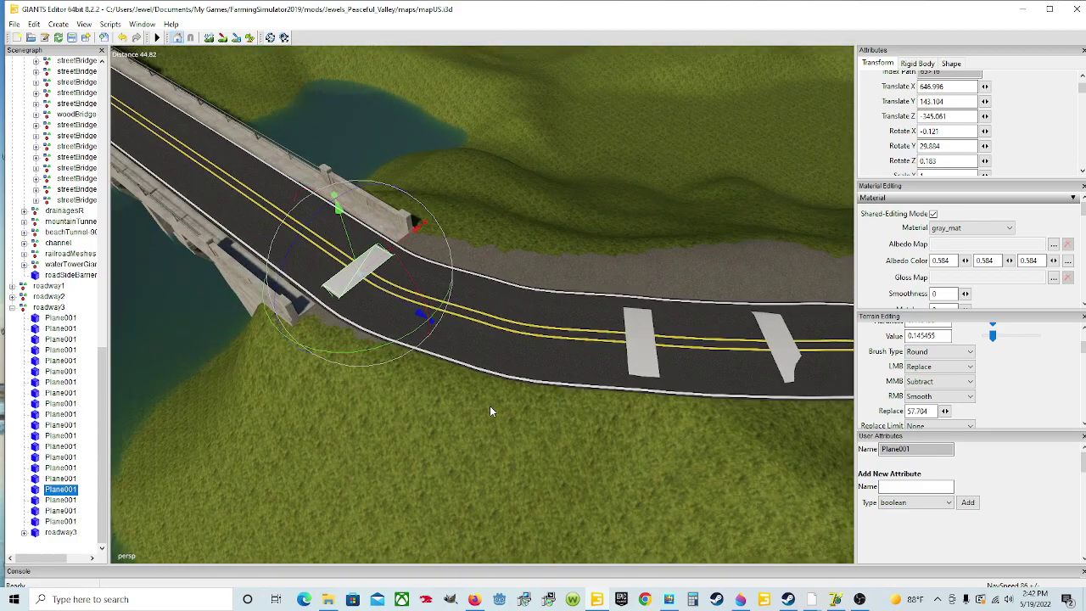
click(656, 354)
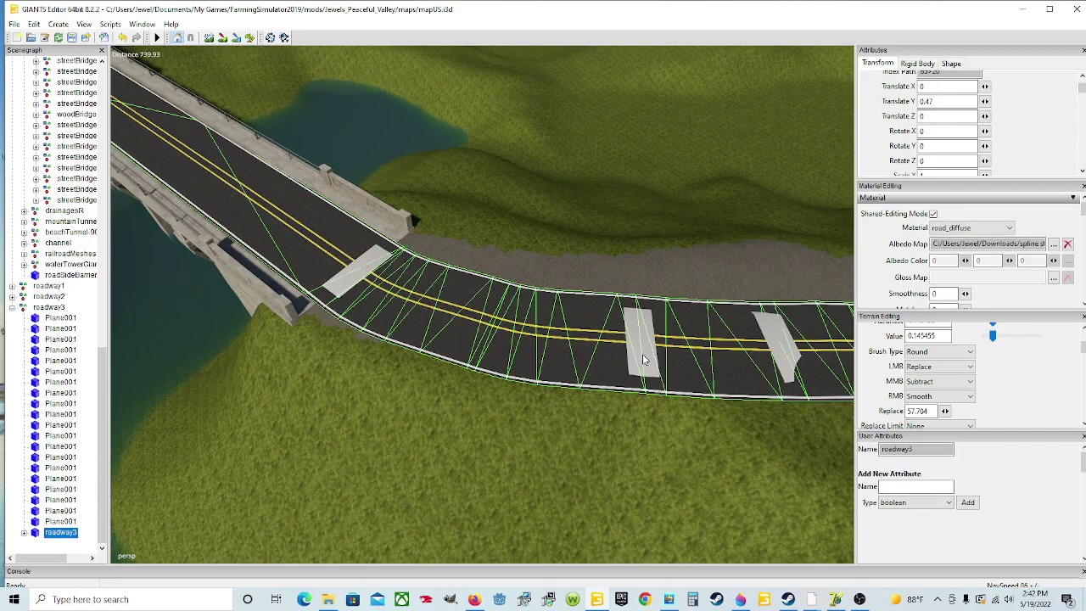
click(642, 354)
drag(683, 348, 589, 352)
drag(545, 320, 548, 309)
scroll(534, 320, up, 2)
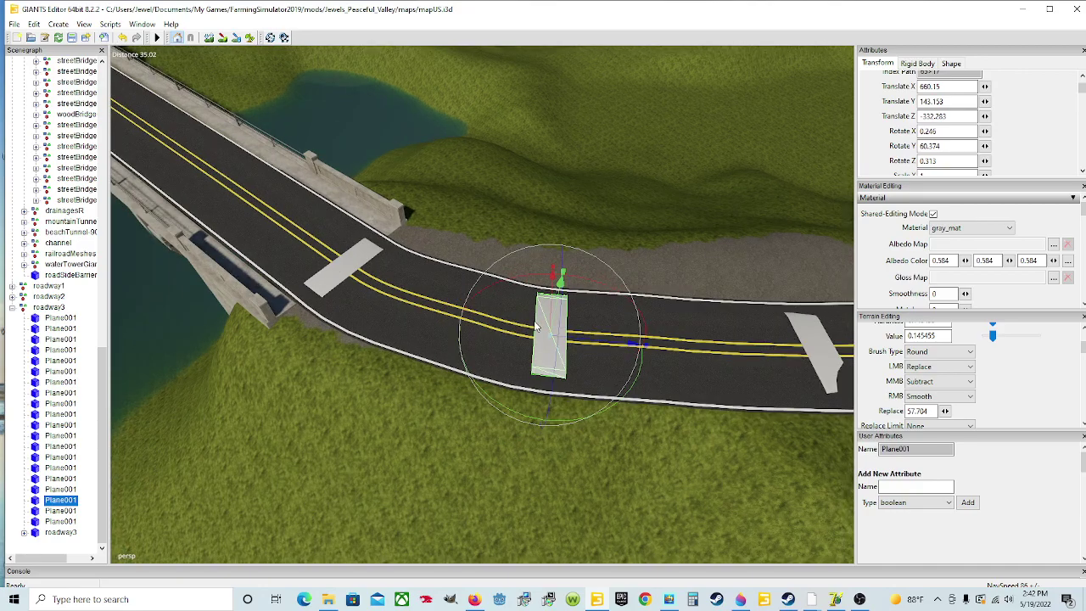
drag(565, 427, 559, 424)
Step: Delete the generated double-yellow-line road from the roadway3 group, keeping the marker planes
middle_drag(558, 424, 648, 418)
scroll(597, 271, down, 3)
click(601, 264)
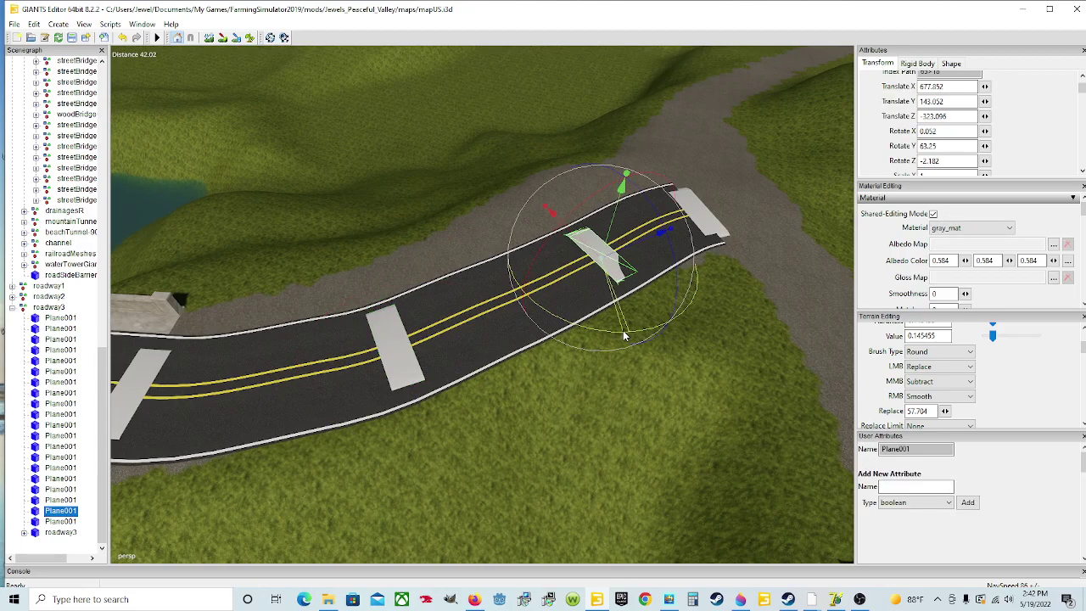
middle_drag(616, 356, 462, 307)
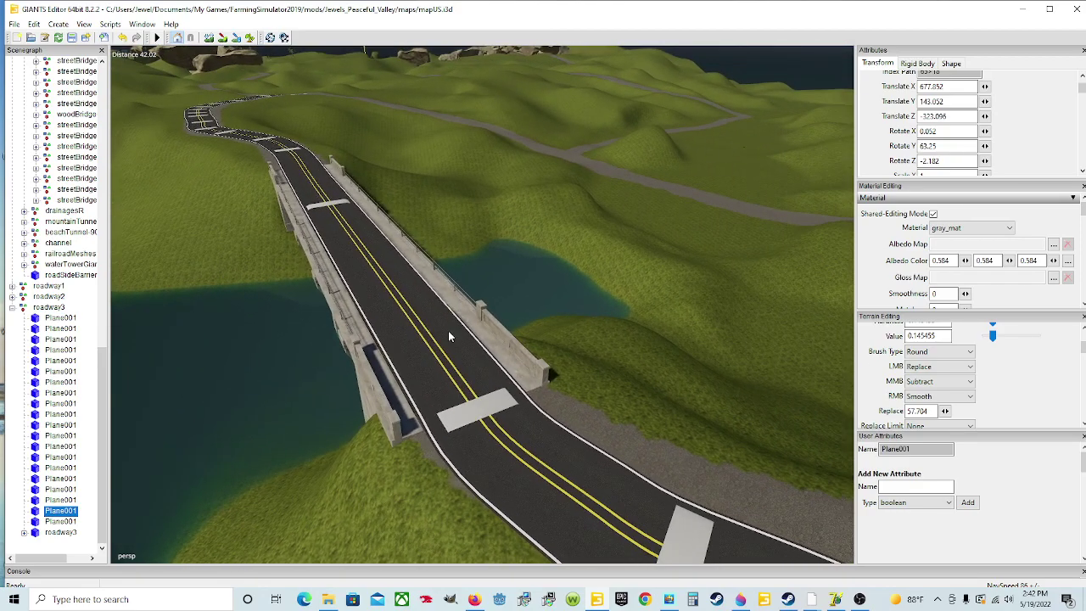
click(450, 331)
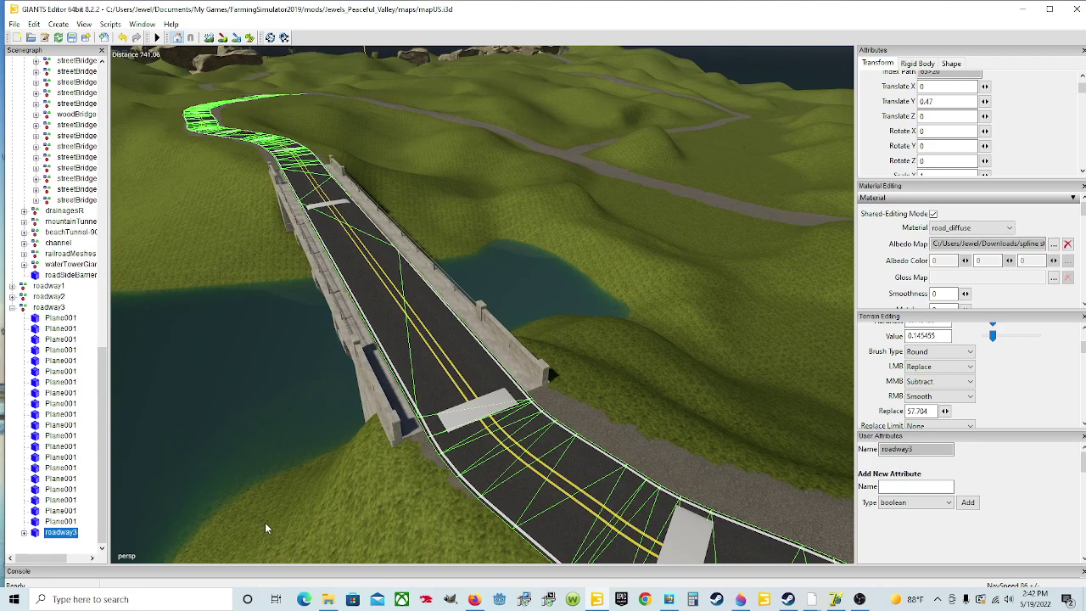
key(Delete)
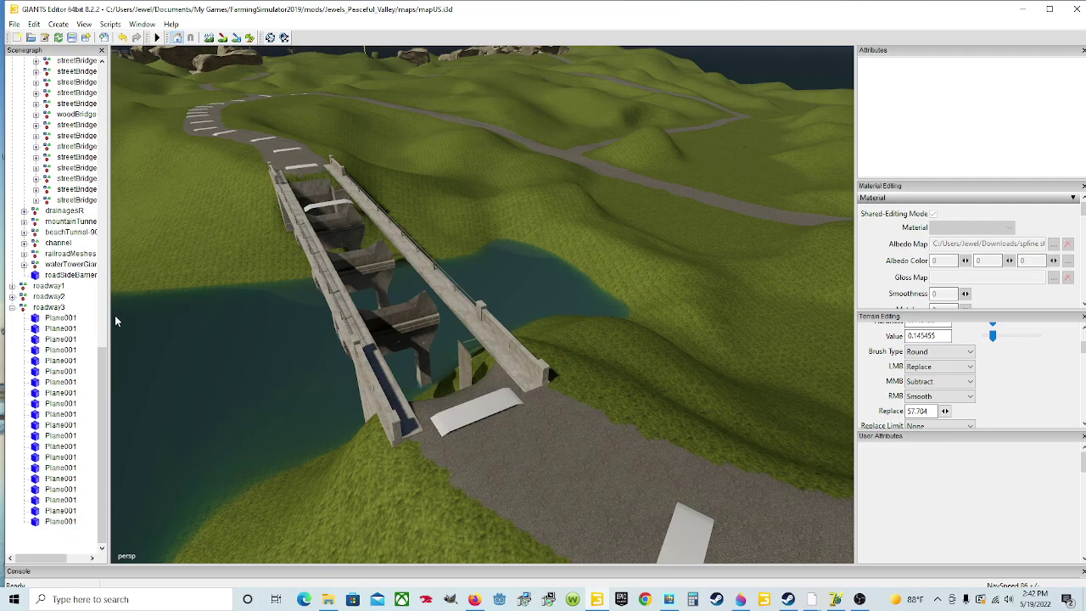
Step: Export the roadway3 group of marker planes, overwriting the existing spline3 i3d file
click(53, 307)
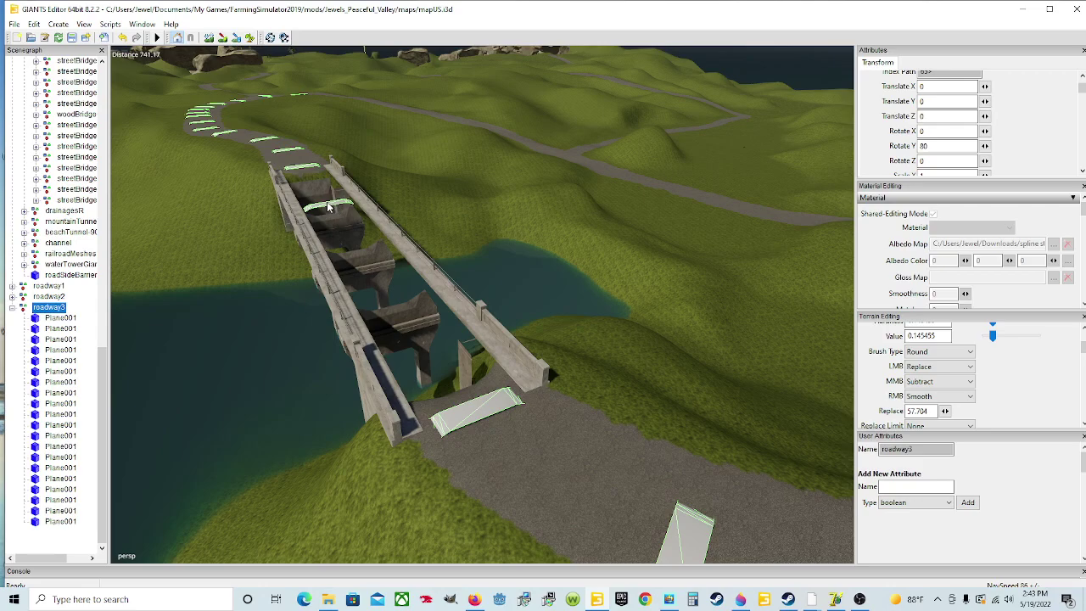
click(15, 24)
click(85, 179)
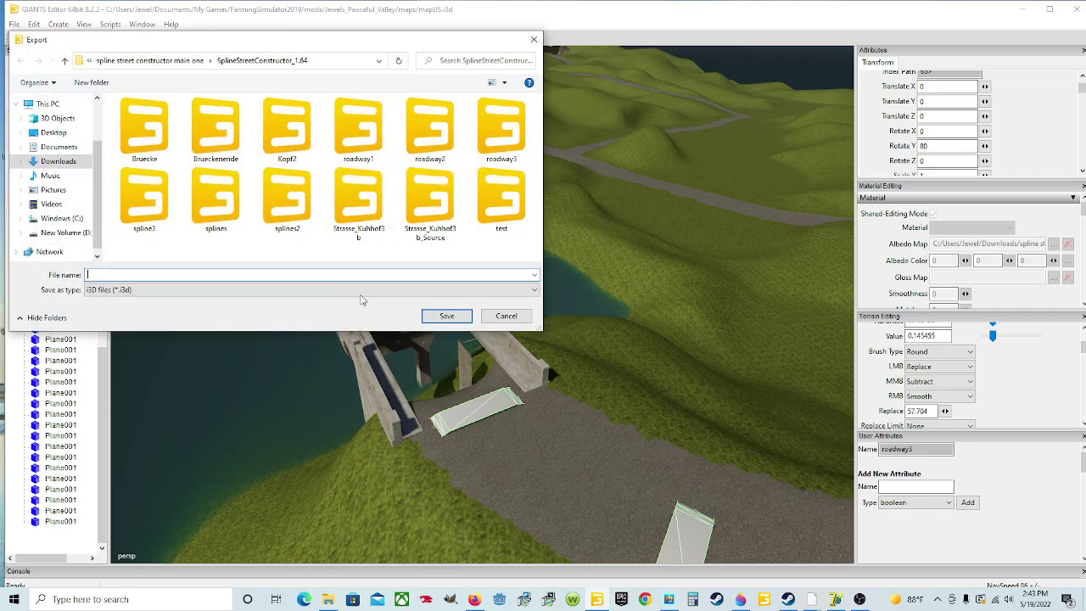
click(163, 228)
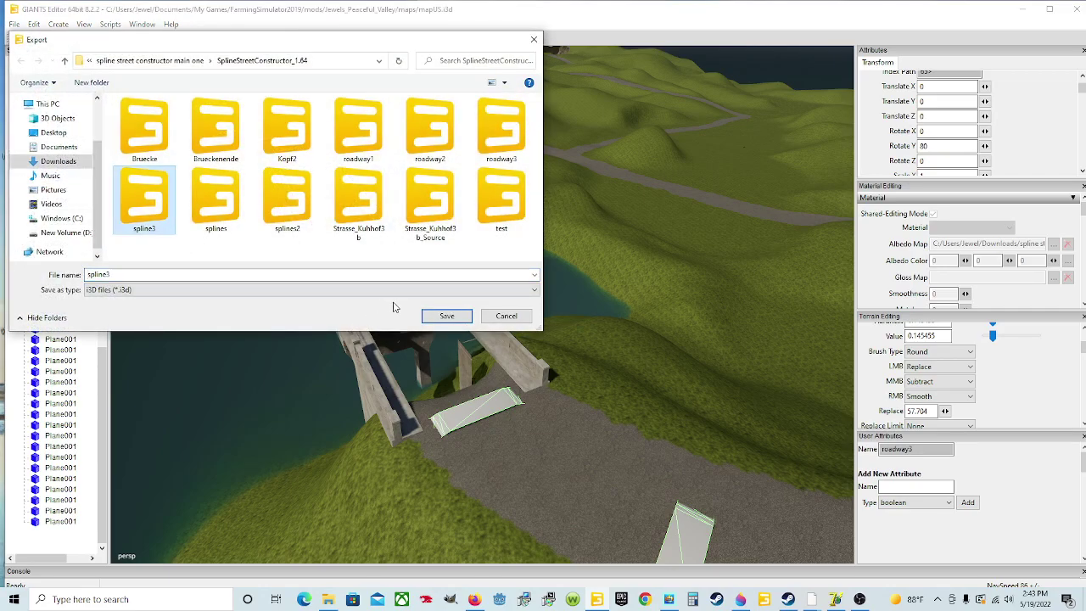
click(446, 316)
click(570, 302)
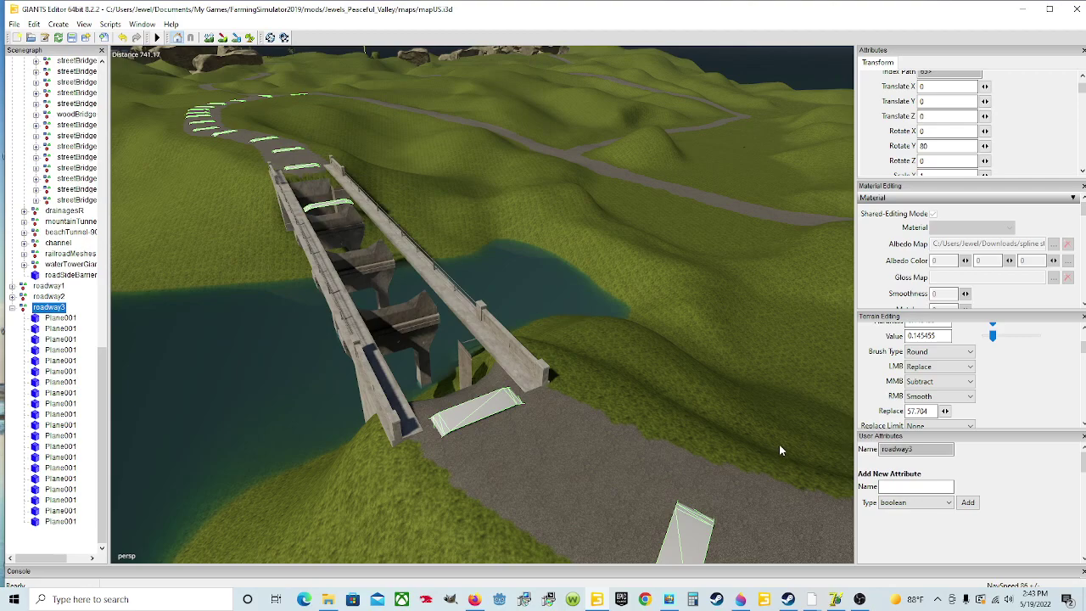
Step: Switch to SplineStreetConstructor, load spline3 as the spline point file, and generate the roadway3 road again
click(839, 598)
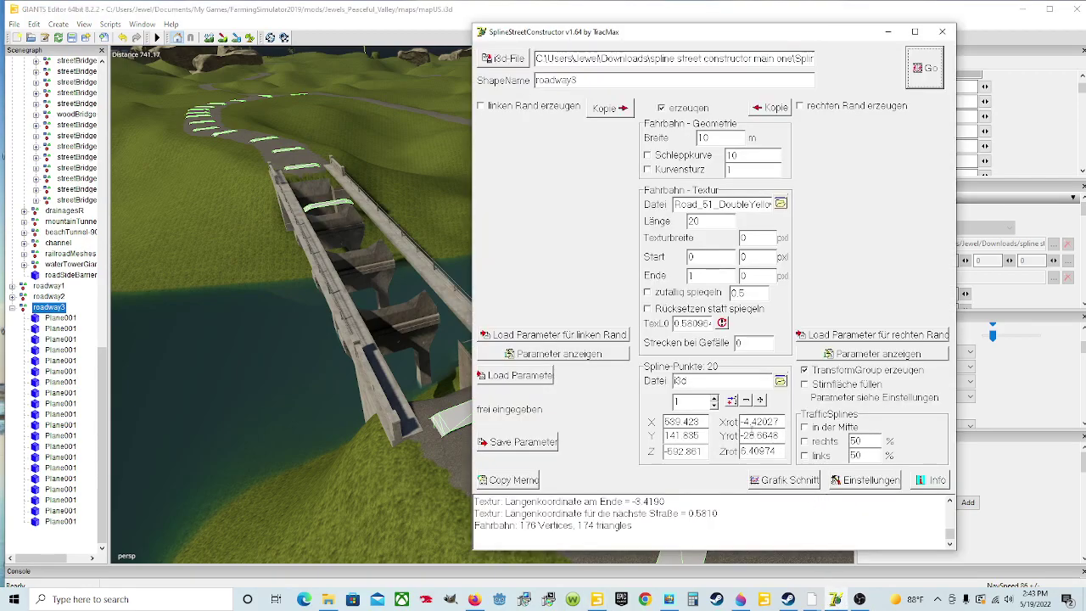
click(781, 380)
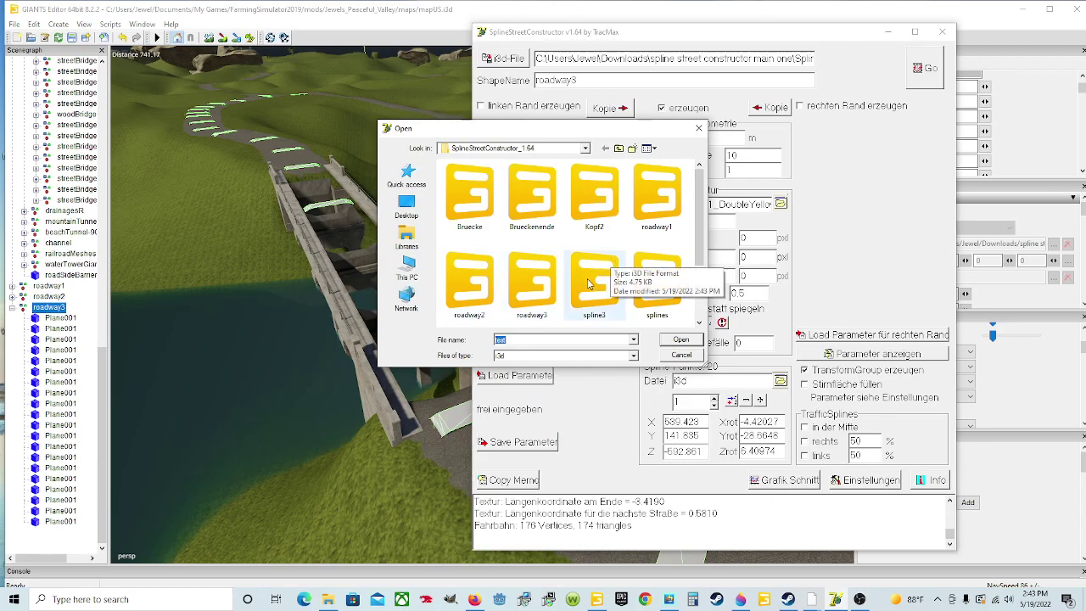
click(589, 283)
click(681, 339)
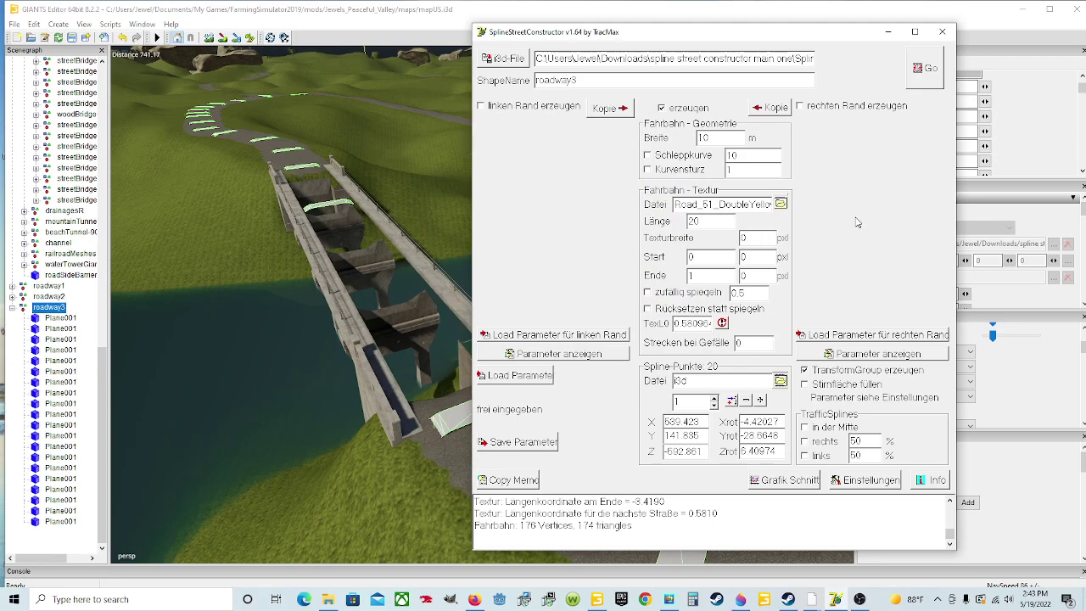
click(923, 68)
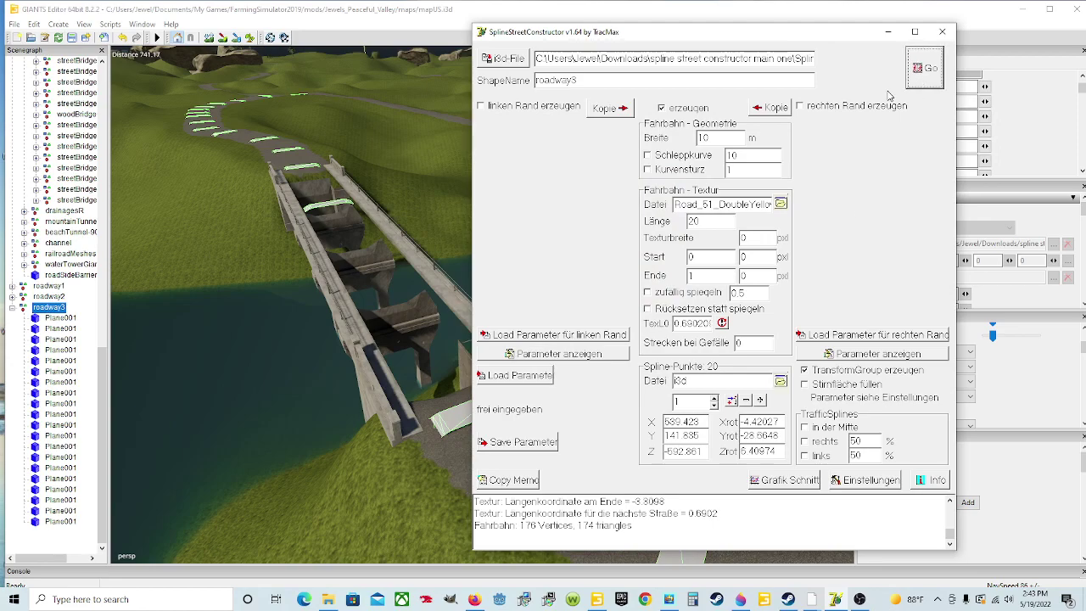
click(883, 32)
Step: Import the regenerated roadway3 i3d file into the map in GIANTS Editor
click(14, 24)
click(58, 152)
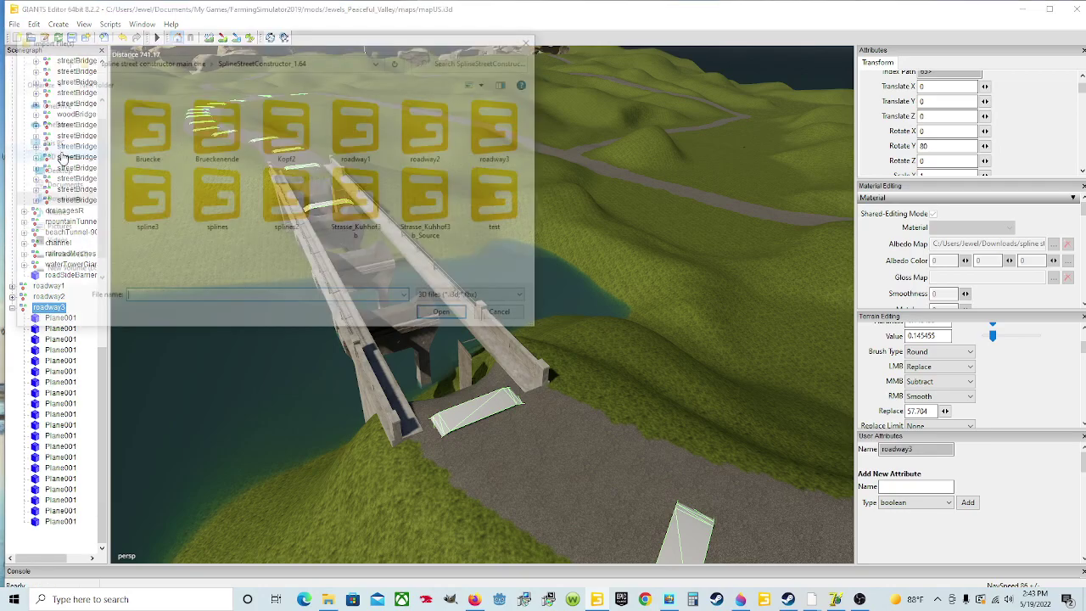
click(501, 127)
click(447, 316)
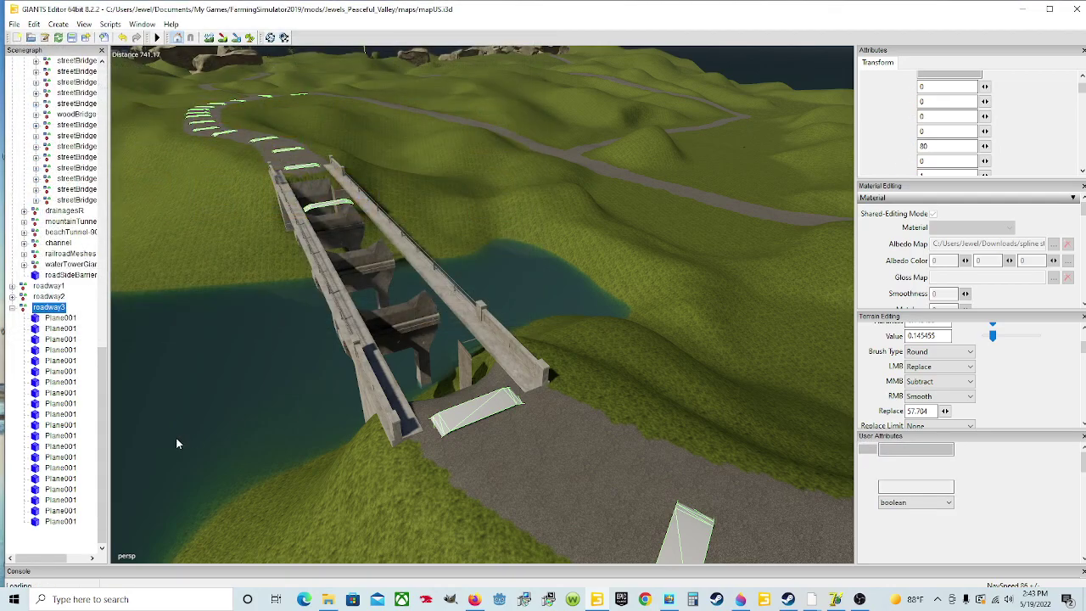
Step: Cut the imported road, paste it into the roadway3 group, and set its Translate Y to 0.47
click(34, 24)
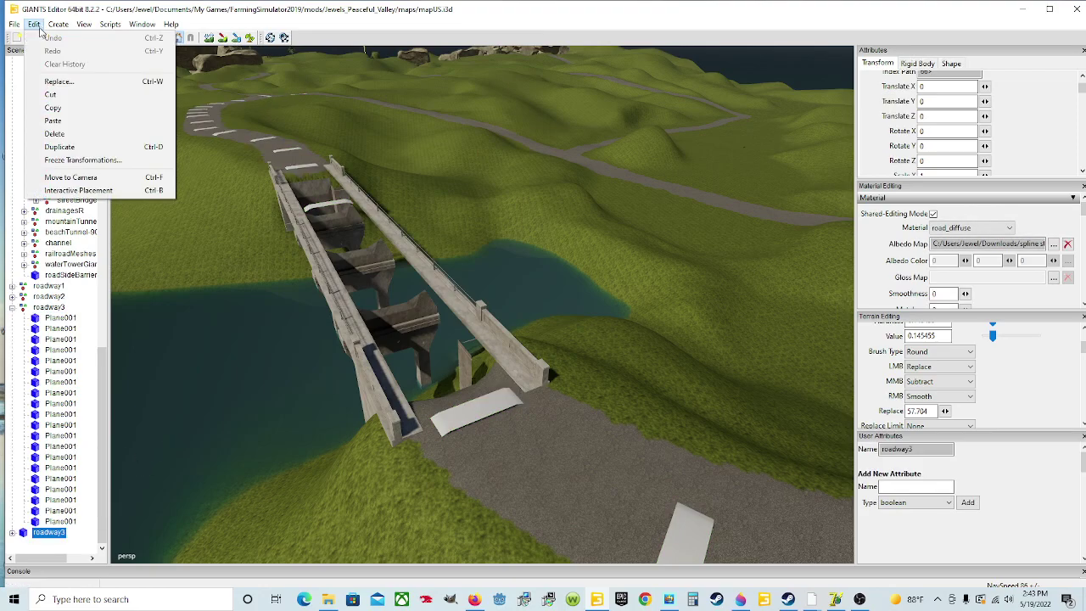
click(49, 307)
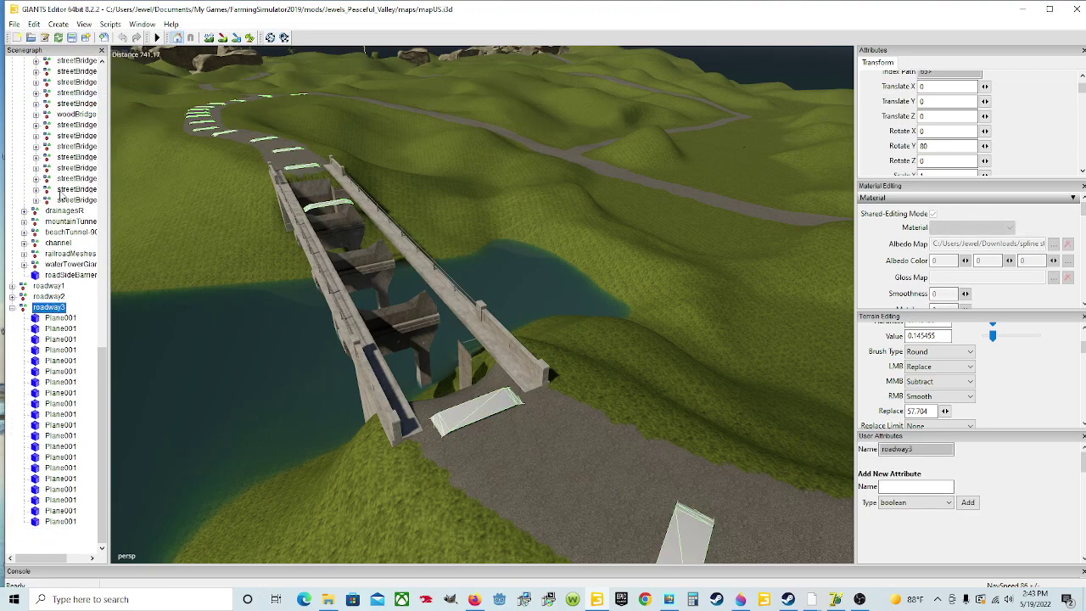
click(34, 23)
click(73, 121)
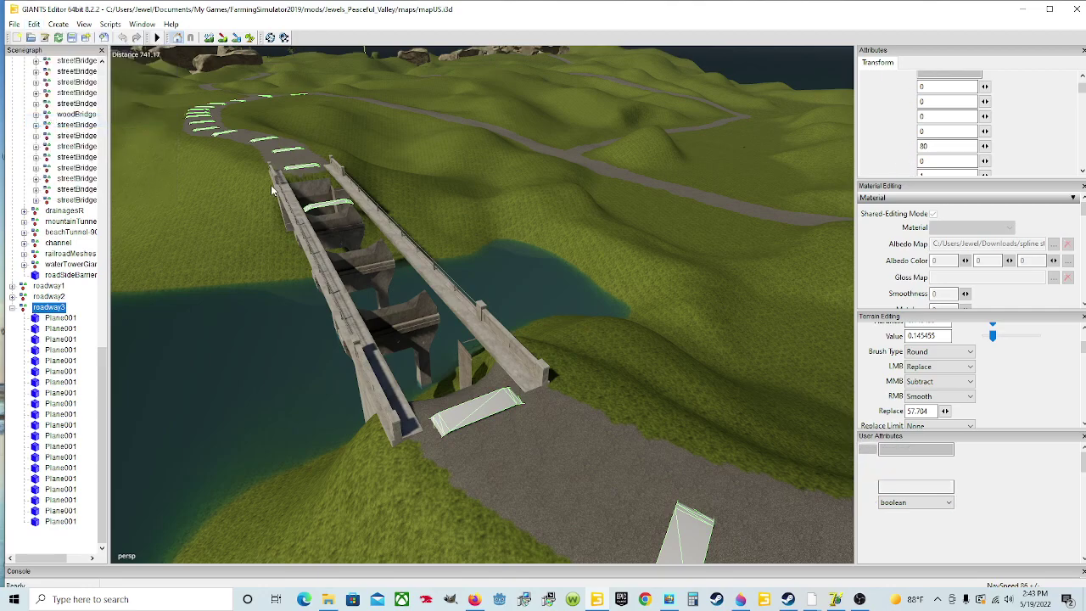
double_click(928, 102)
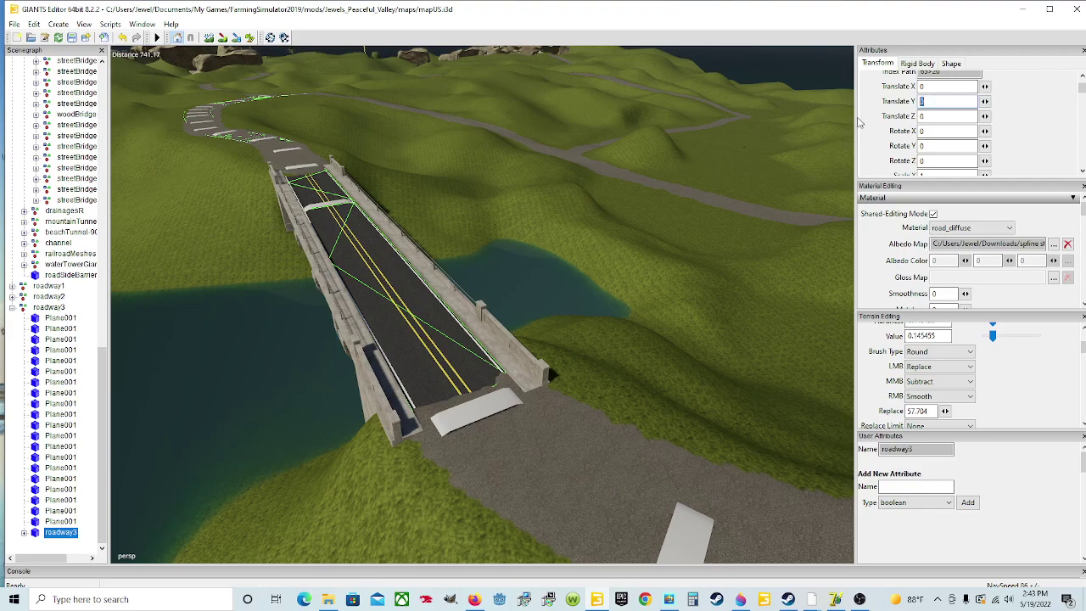
text(47)
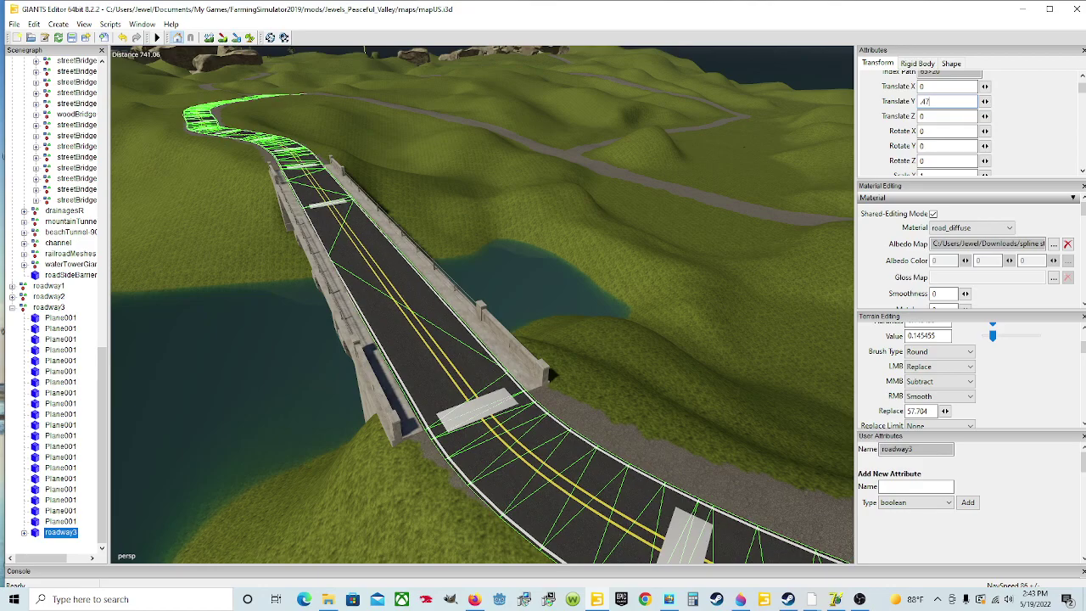
Step: Inspect the regenerated road along the bridge deck and railings for terrain poking through and for its fit at the edges
alt+drag(520, 292, 440, 240)
scroll(531, 325, up, 8)
scroll(470, 294, up, 6)
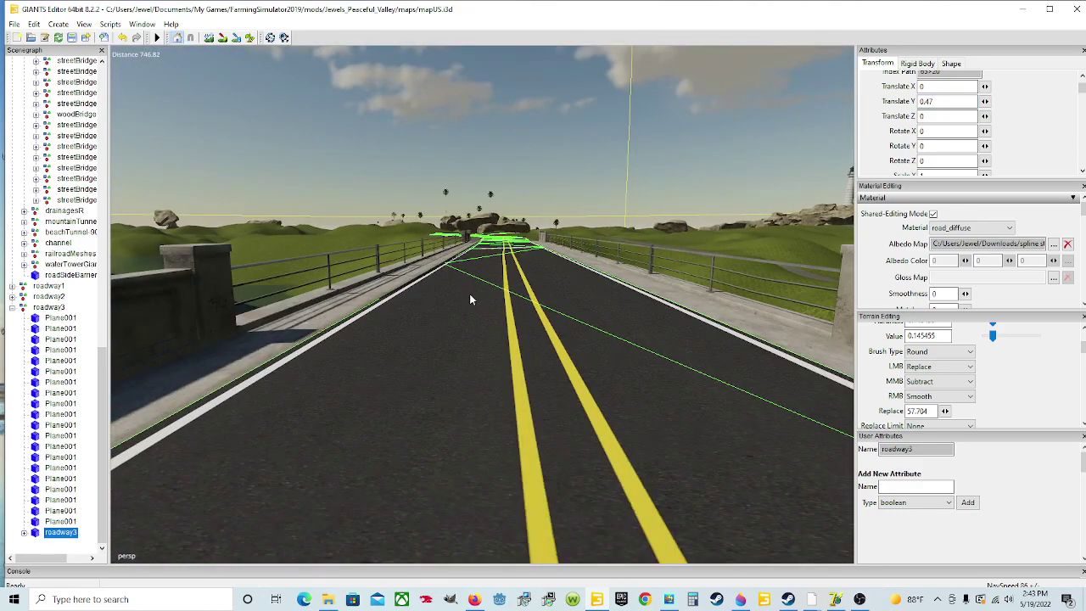
alt+drag(534, 276, 560, 273)
alt+drag(555, 350, 397, 376)
scroll(532, 309, up, 5)
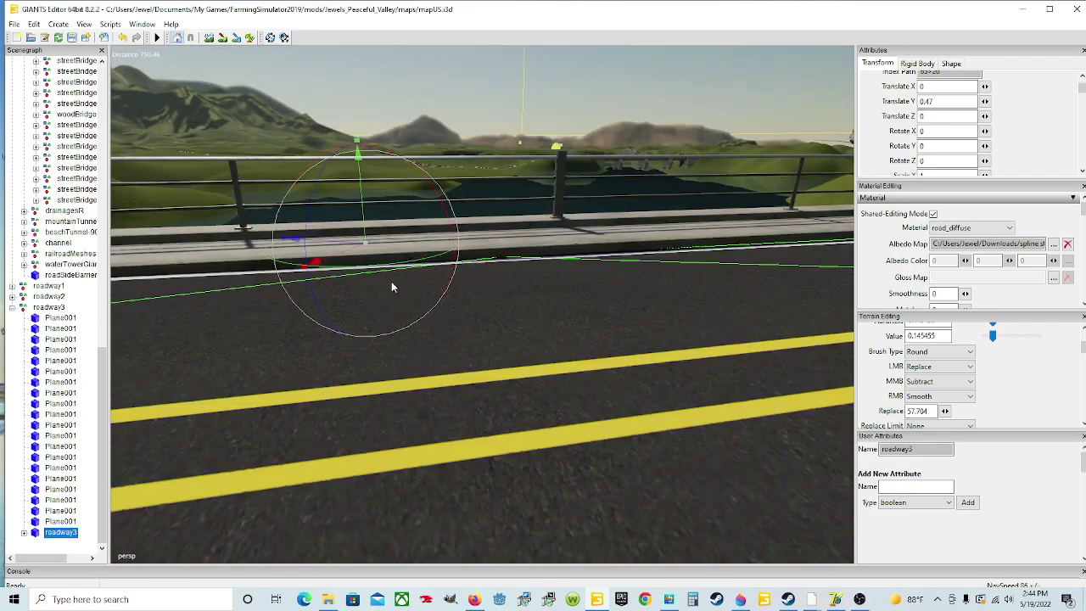
mouse_move(399, 288)
alt+mouse_down()
mouse_move(339, 326)
mouse_move(379, 281)
alt+mouse_up()
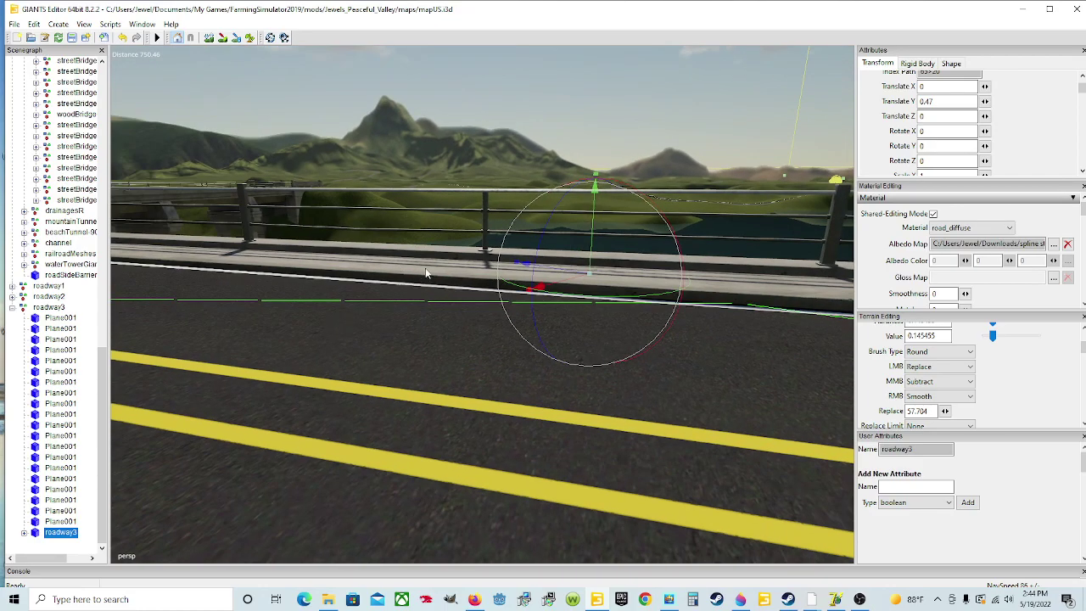
alt+drag(456, 284, 441, 322)
alt+drag(605, 310, 679, 336)
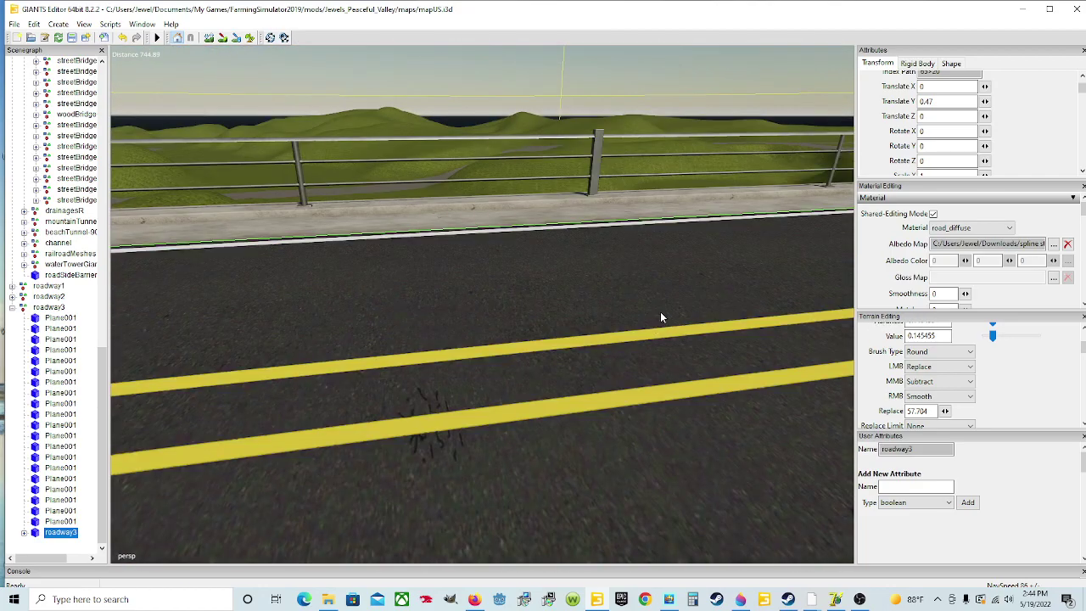
alt+drag(719, 219, 459, 322)
scroll(511, 332, up, 4)
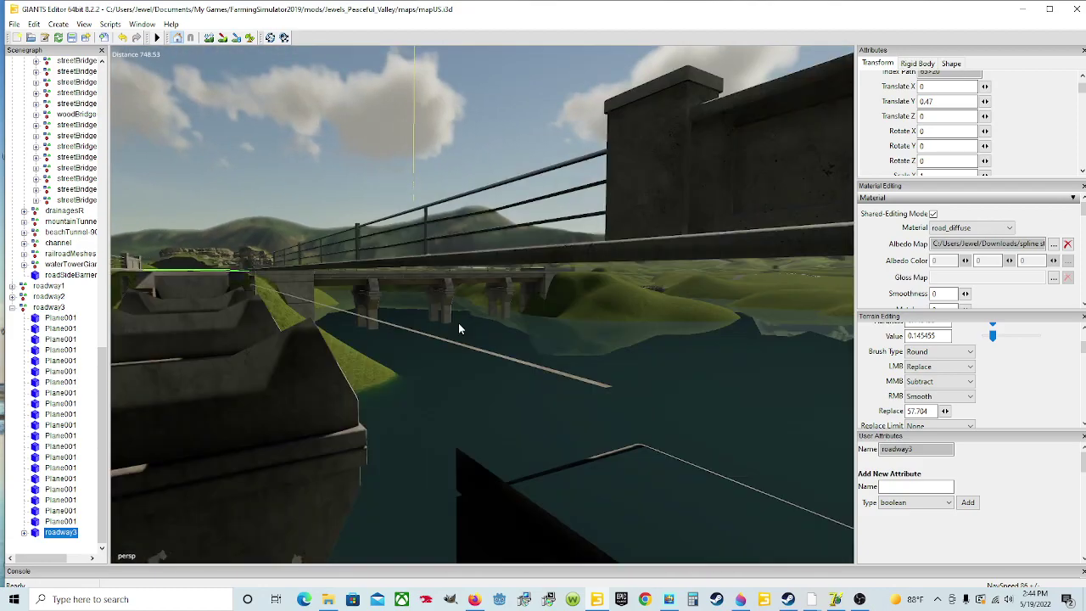
alt+drag(657, 279, 405, 298)
scroll(658, 299, down, 3)
alt+drag(379, 263, 702, 339)
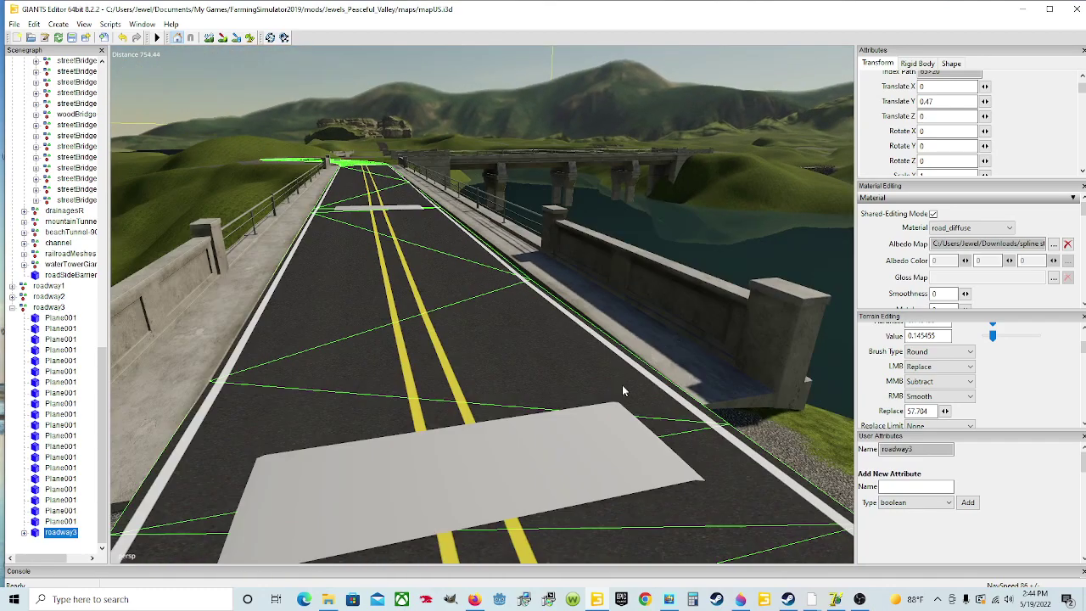
Step: Lower the marker plane at the near end of the bridge slightly, to a Translate Y of about 142.97
click(524, 468)
drag(492, 412, 492, 413)
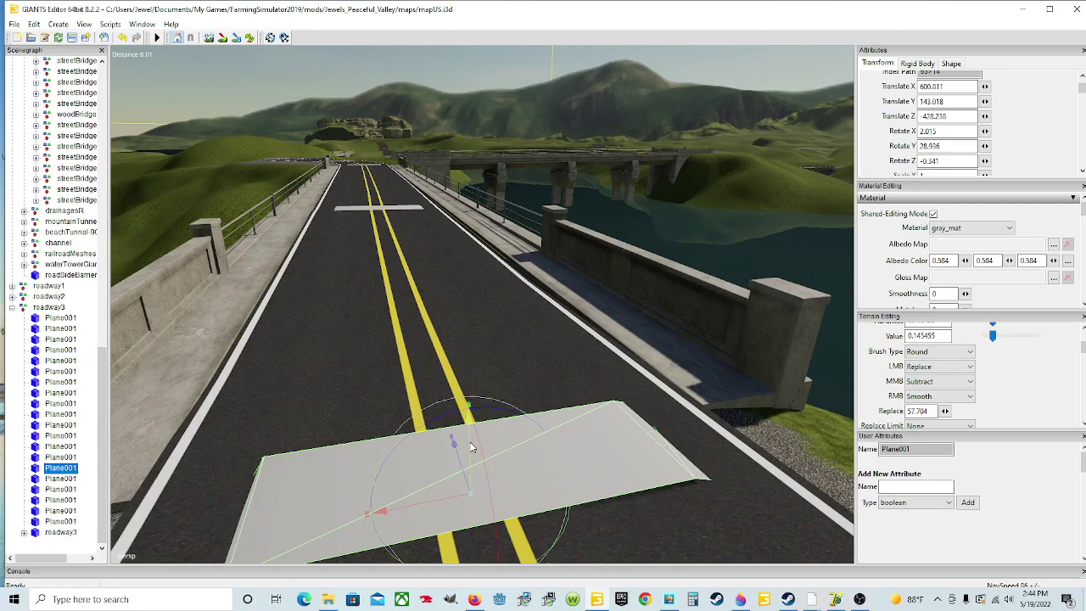
drag(472, 447, 470, 446)
alt+drag(553, 452, 501, 412)
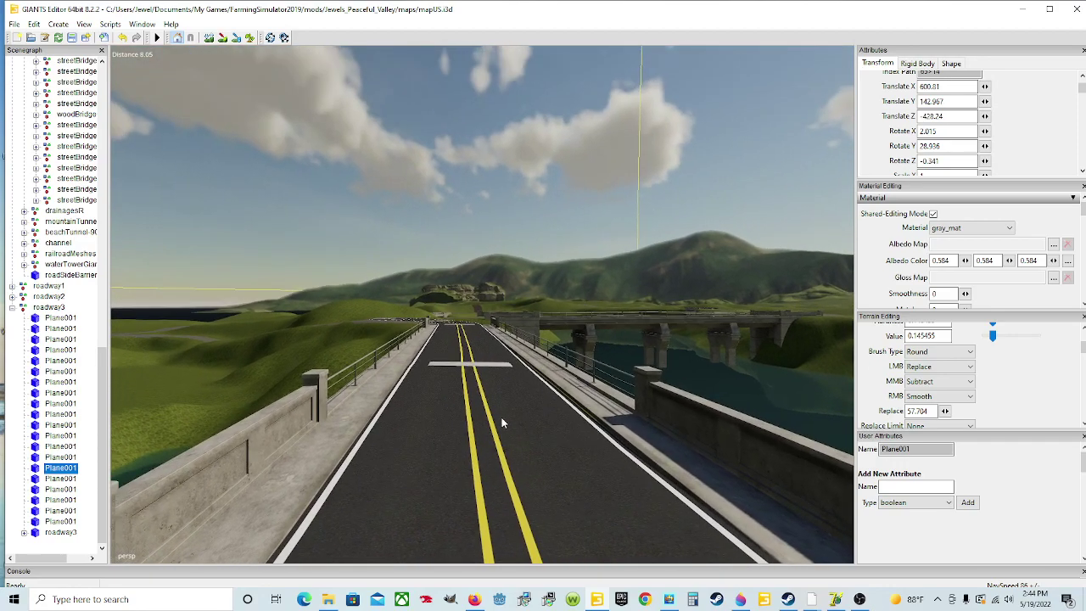
Step: Set the Translate Y of the roadway3 road mesh to 0.45
scroll(504, 435, up, 3)
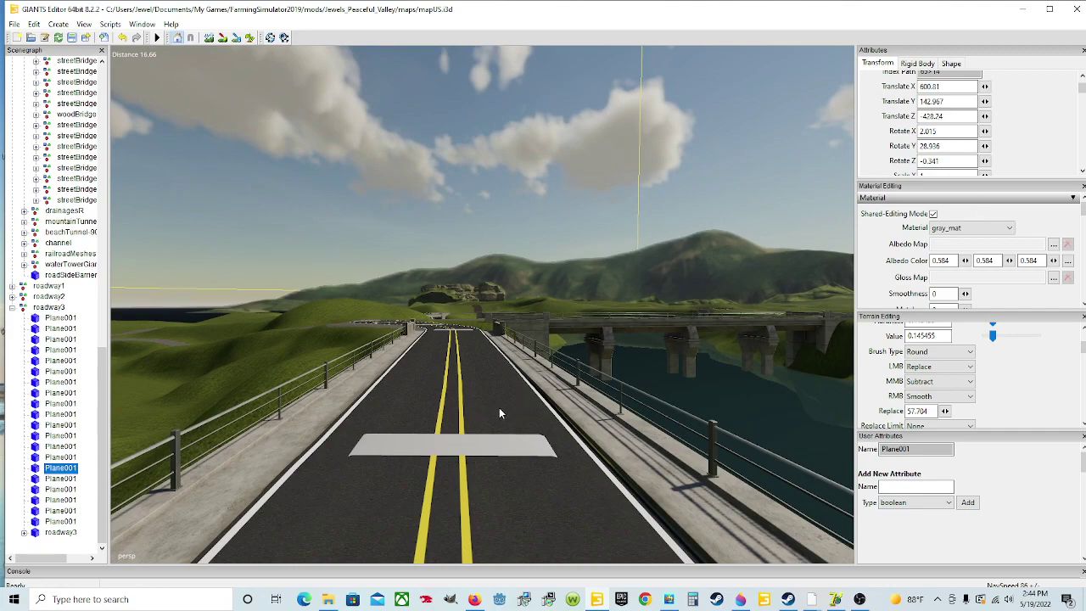
click(535, 401)
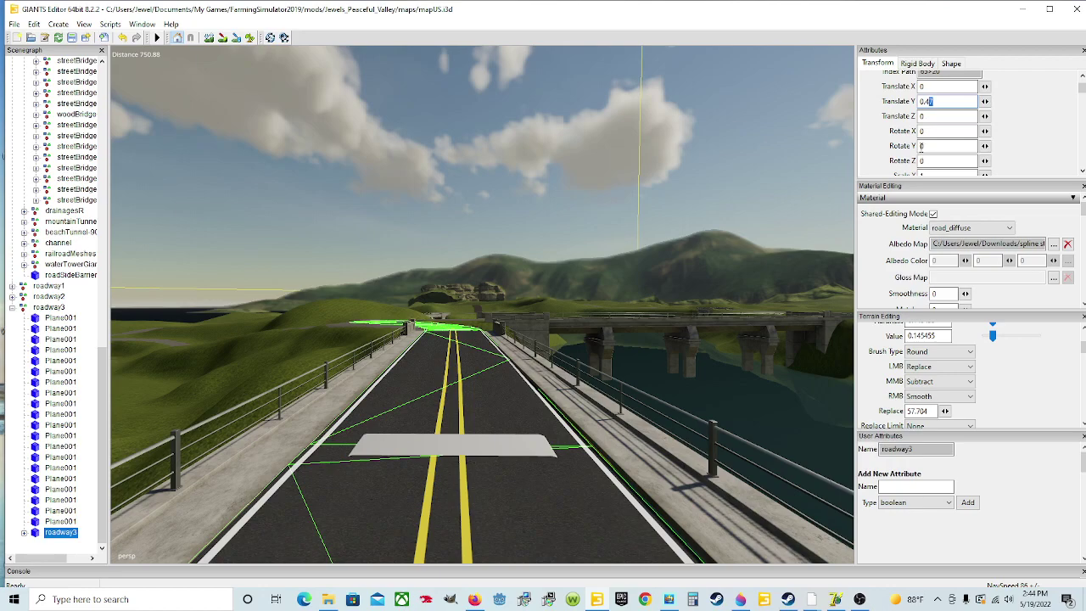
text(5)
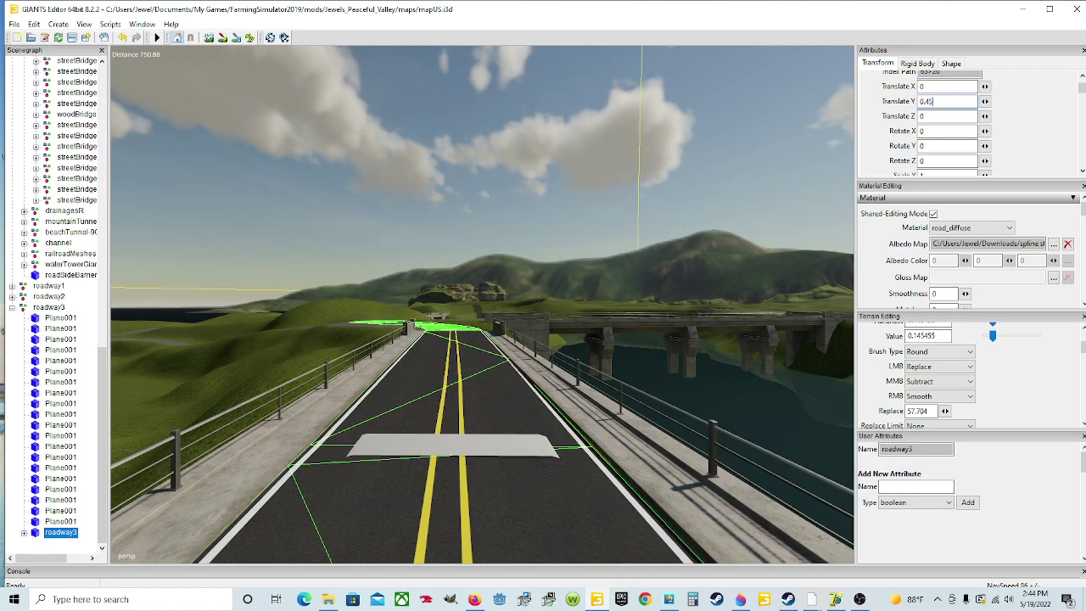
alt+drag(481, 381, 406, 407)
scroll(360, 427, up, 4)
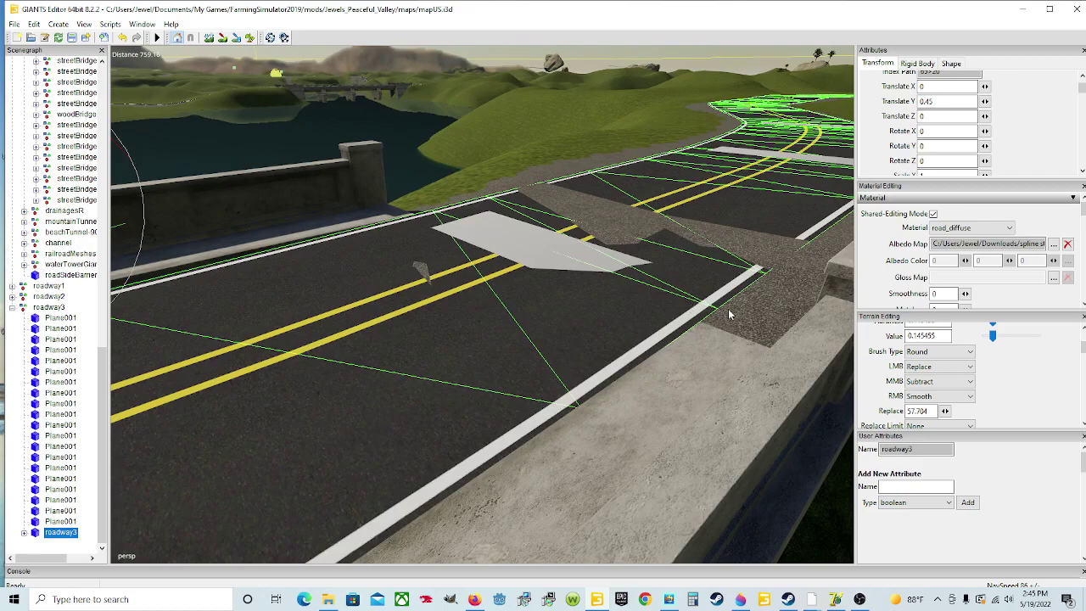
Step: Lower the marker plane at the opposite end of the bridge below the road surface, to a Translate Y of about 142.97
alt+drag(700, 335, 521, 393)
scroll(448, 382, up, 3)
click(819, 394)
alt+drag(819, 394, 651, 343)
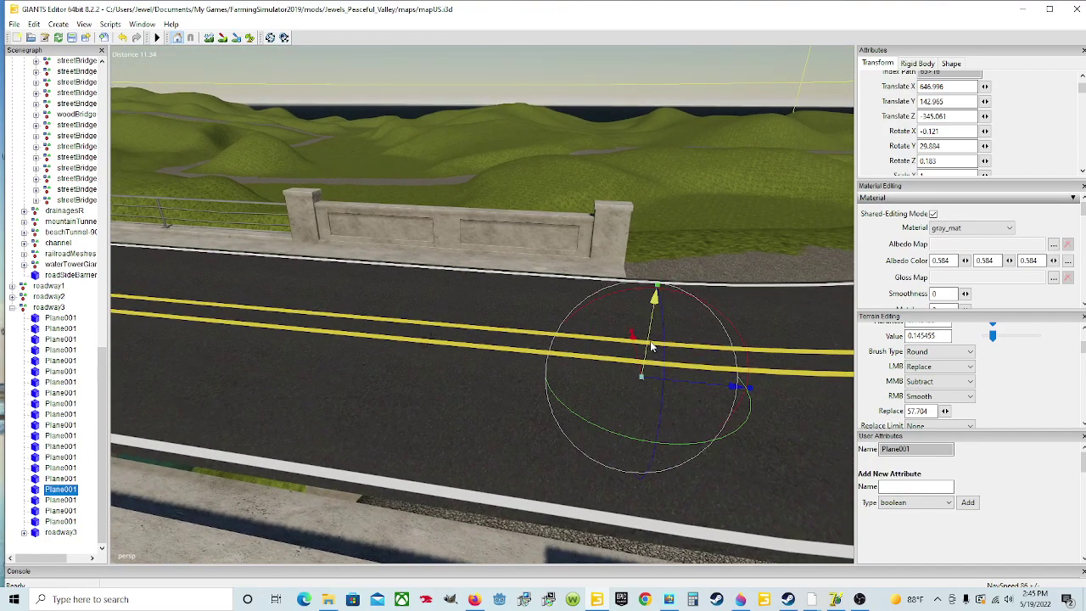
Step: Lower the marker plane in the middle of the bridge slightly, to a Translate Y of about 142.85
alt+drag(719, 412, 644, 342)
scroll(599, 399, up, 3)
scroll(523, 408, up, 6)
click(645, 342)
drag(728, 320, 728, 322)
alt+drag(715, 369, 692, 391)
scroll(693, 391, down, 3)
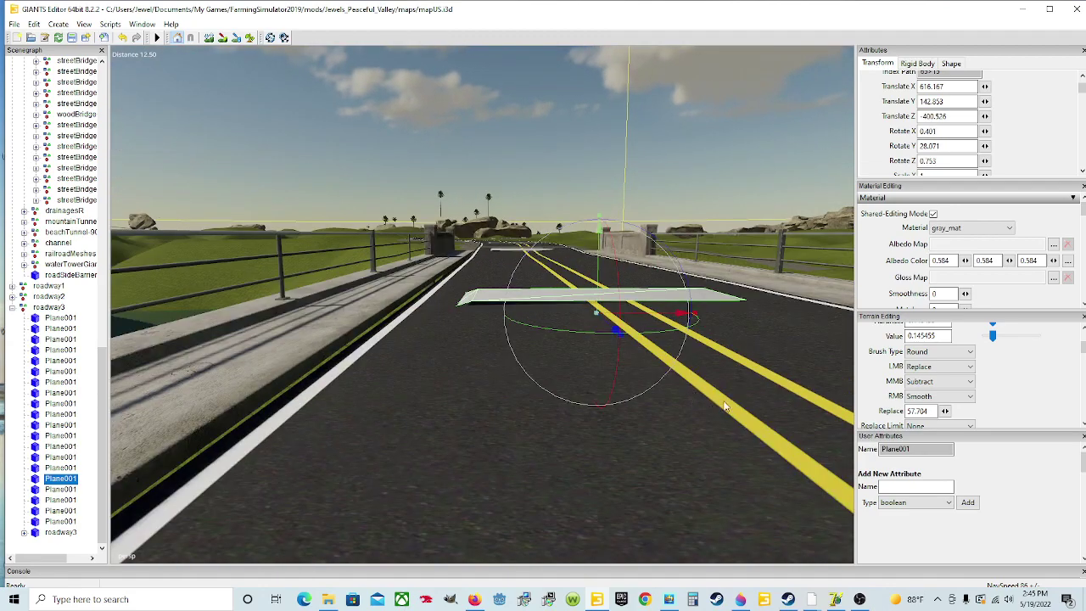
Step: Lower the marker plane at the bridge end facing the winding road further, to a Translate Y of 142.9
alt+drag(391, 412, 473, 387)
click(513, 343)
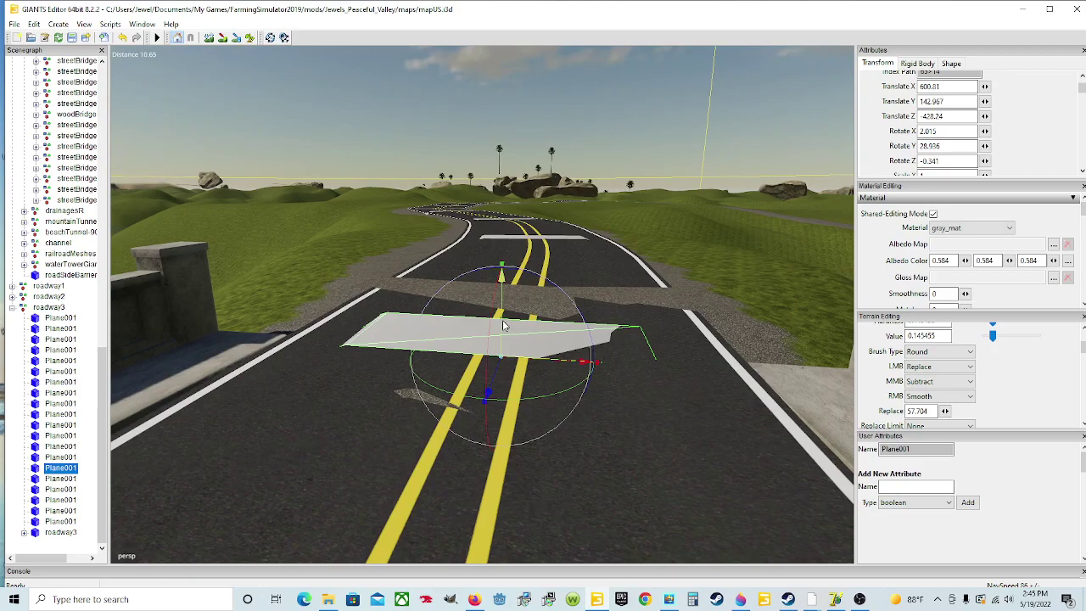
alt+drag(719, 379, 433, 396)
alt+drag(656, 401, 308, 422)
scroll(495, 385, down, 4)
Step: Lower the terrain strip poking through the road between two marker planes on the winding stretch, using the subtract terrain brush
alt+drag(567, 378, 296, 352)
scroll(423, 382, up, 2)
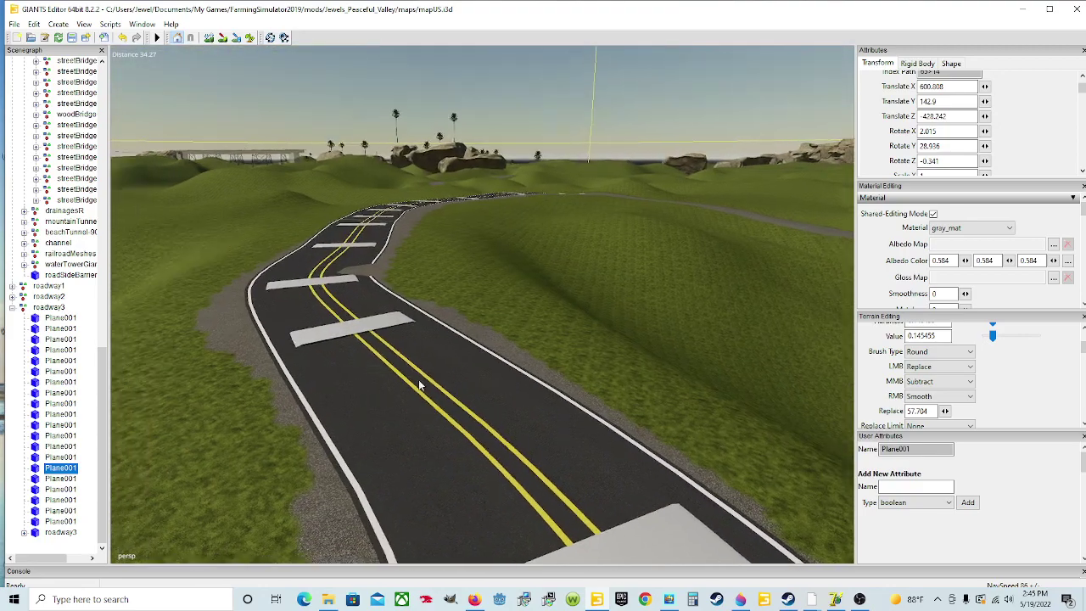
alt+drag(423, 381, 395, 334)
scroll(395, 334, down, 3)
alt+drag(486, 294, 508, 339)
click(210, 38)
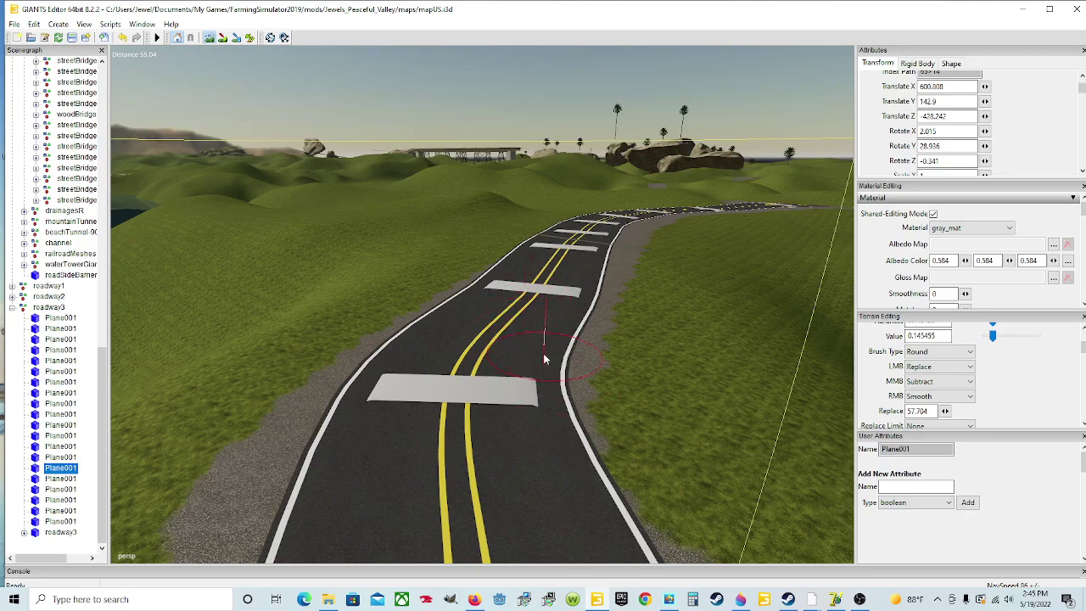
click(209, 38)
mouse_move(394, 344)
alt+mouse_down()
mouse_move(445, 296)
mouse_move(330, 324)
alt+mouse_up()
scroll(445, 296, up, 6)
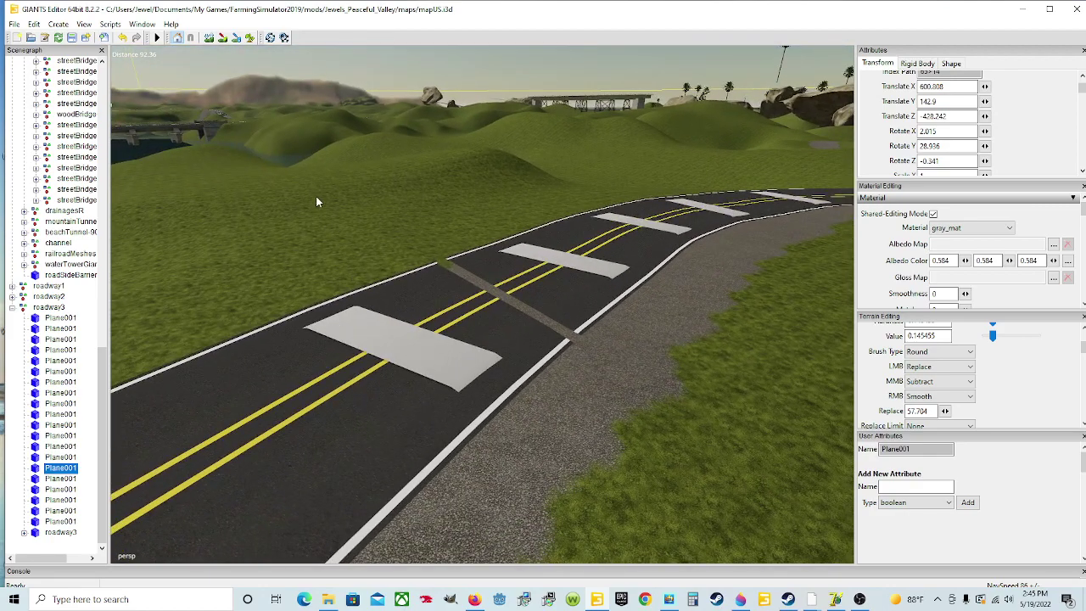
click(209, 38)
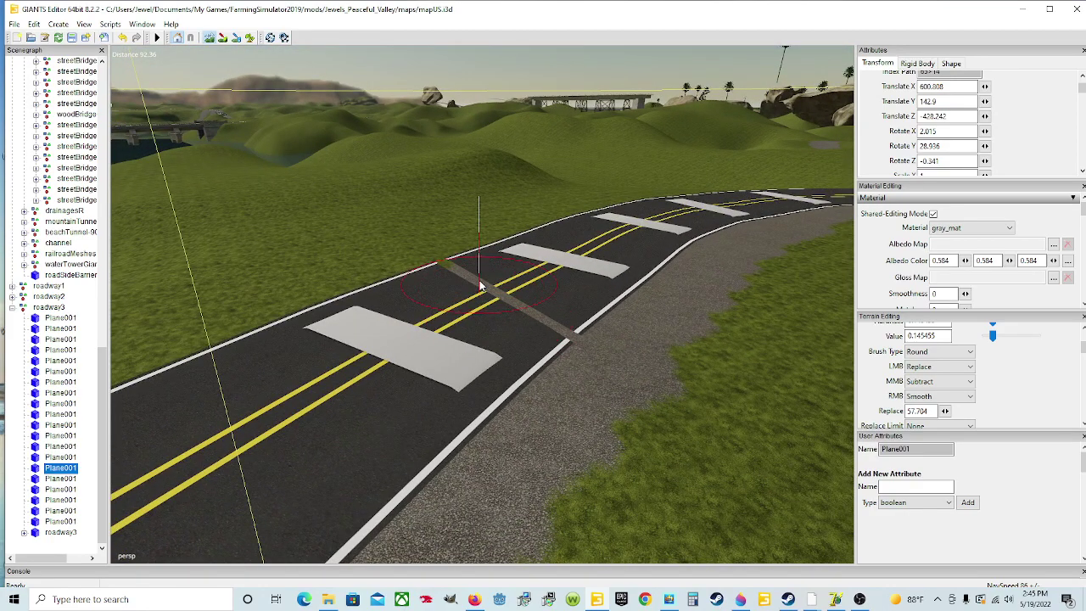
mouse_move(479, 280)
middle_down()
mouse_move(487, 297)
mouse_move(536, 322)
mouse_move(581, 330)
middle_up()
click(209, 38)
Step: Smooth the gravel terrain that covers the road at the bridge entrance until it lies beneath the surface
alt+drag(488, 322, 714, 342)
scroll(565, 277, up, 4)
scroll(680, 262, up, 2)
scroll(661, 241, up, 4)
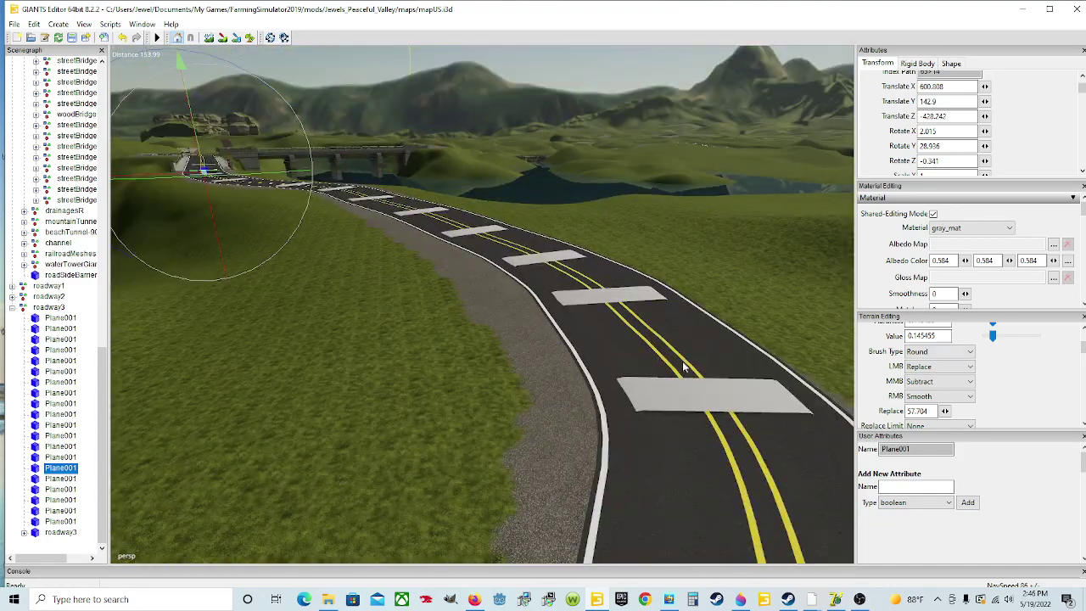
alt+drag(626, 398, 550, 392)
scroll(563, 361, up, 5)
scroll(476, 374, up, 8)
scroll(569, 413, down, 3)
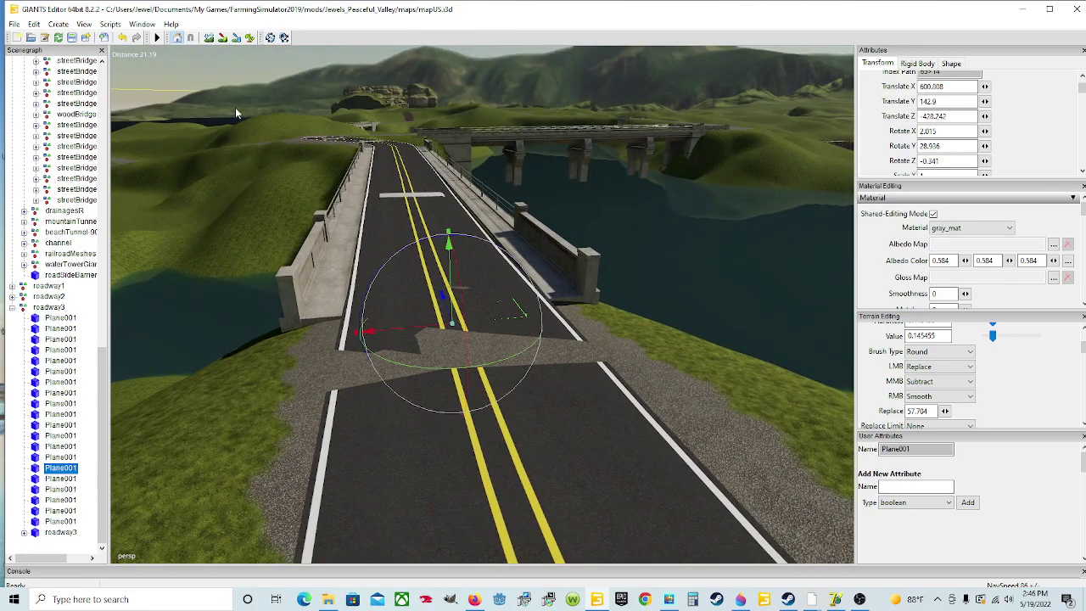
click(210, 39)
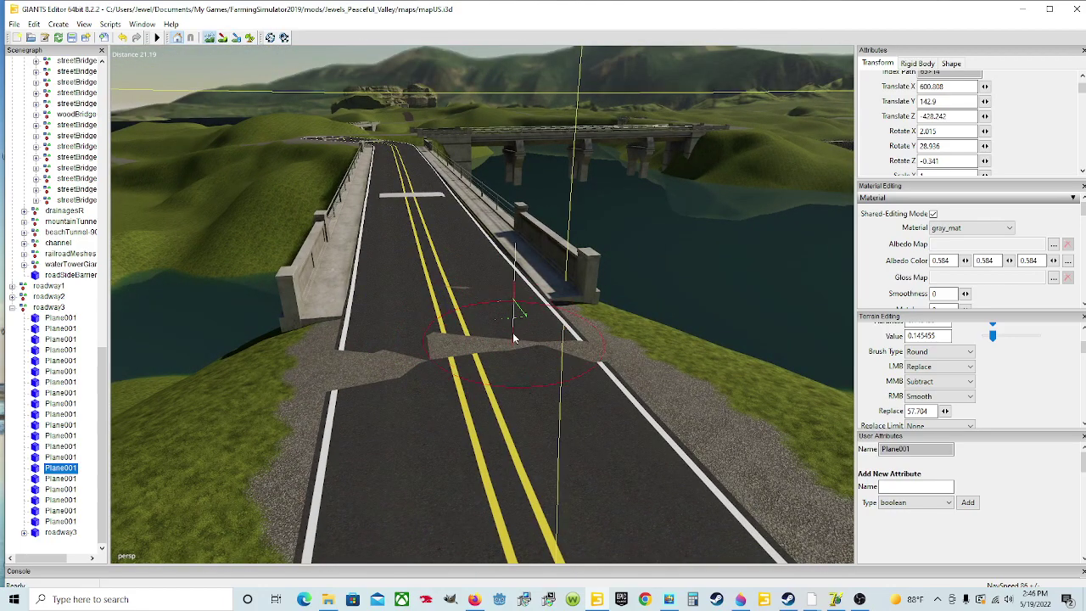
right_drag(546, 343, 376, 360)
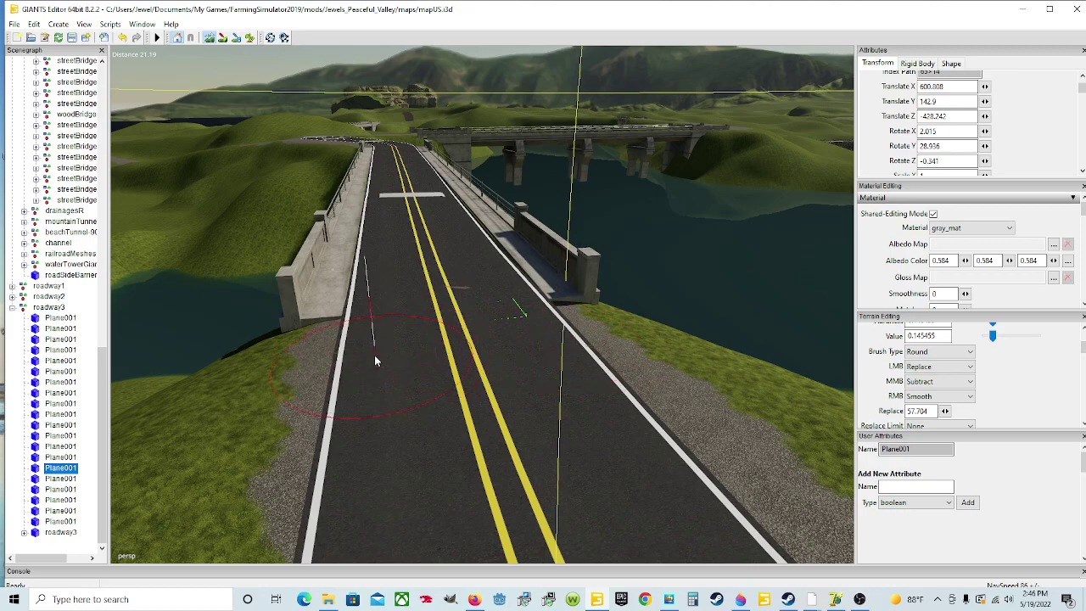
click(208, 37)
Step: Delete the old roadway3 road mesh, keeping the marker planes in the roadway3 group
scroll(488, 291, up, 3)
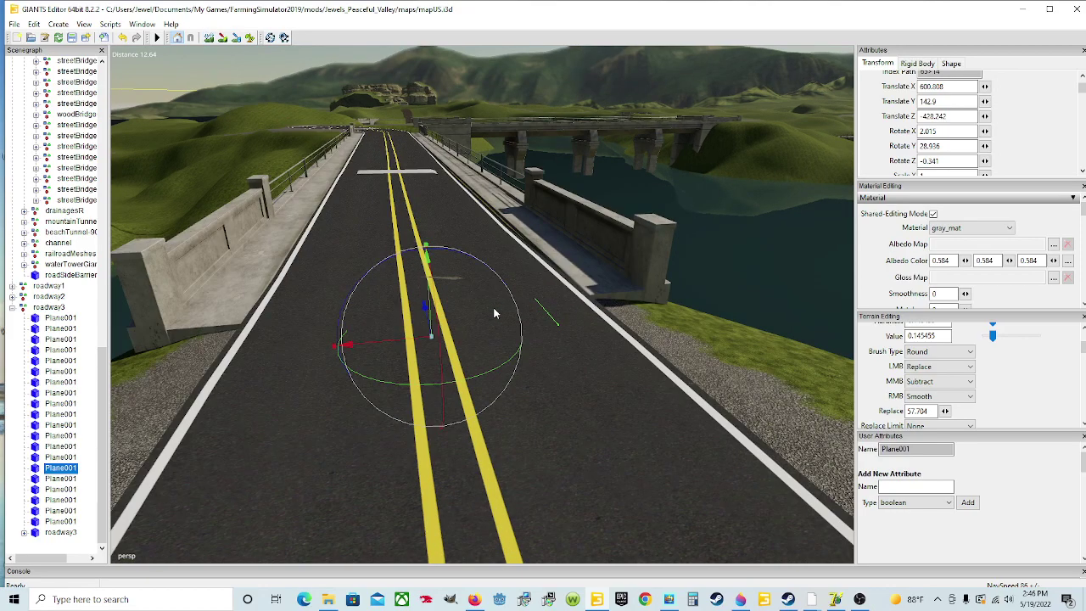
scroll(493, 310, up, 2)
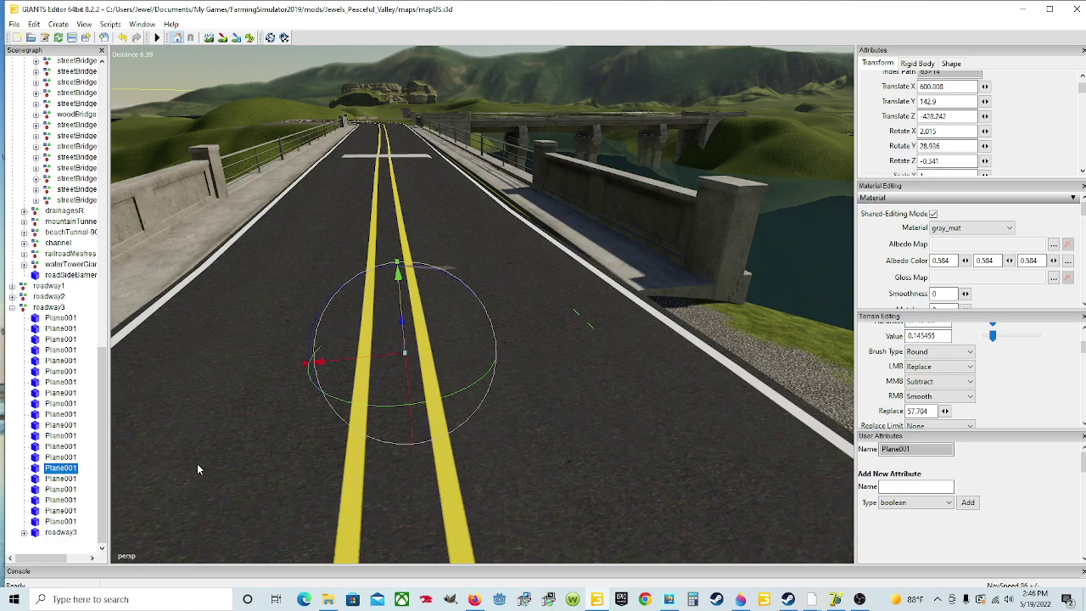
click(63, 532)
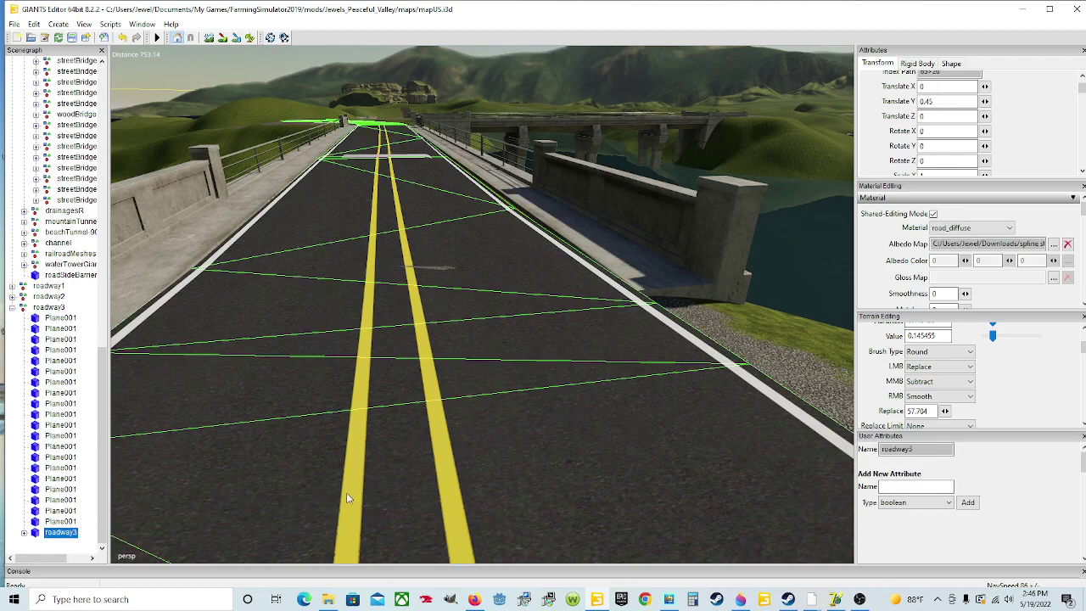
key(Delete)
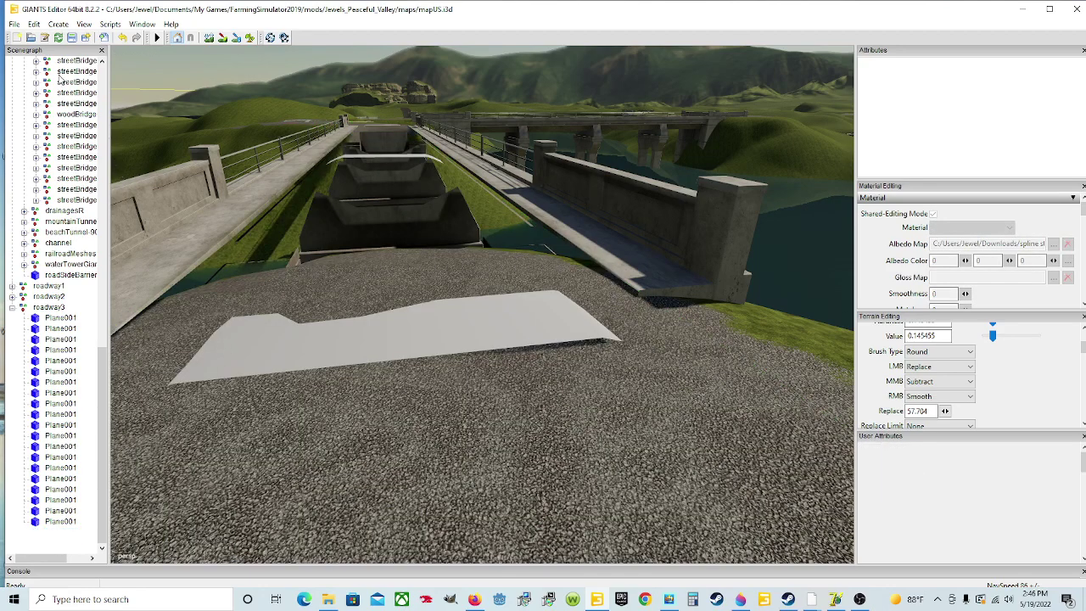
Step: Export the roadway3 group with its adjusted marker planes, replacing the saved spline3 i3d file
click(55, 308)
click(16, 25)
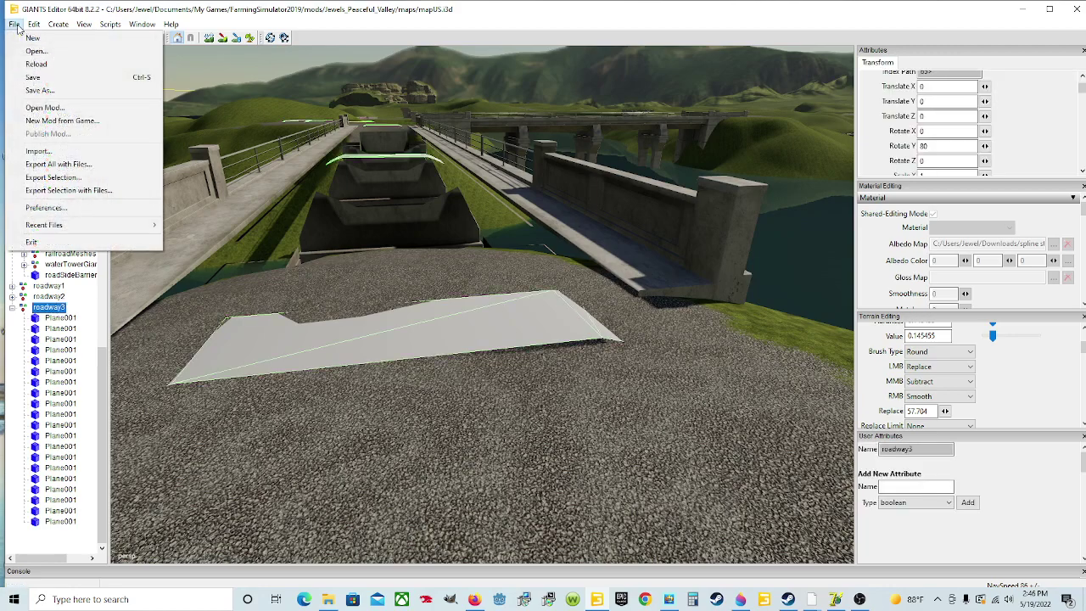
click(104, 177)
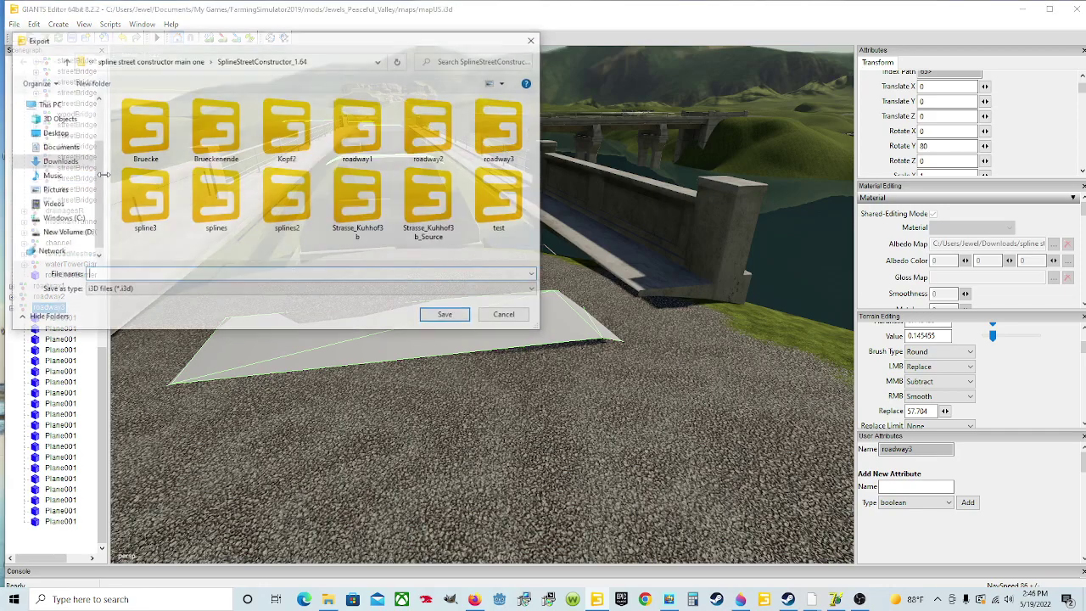
click(146, 202)
click(441, 314)
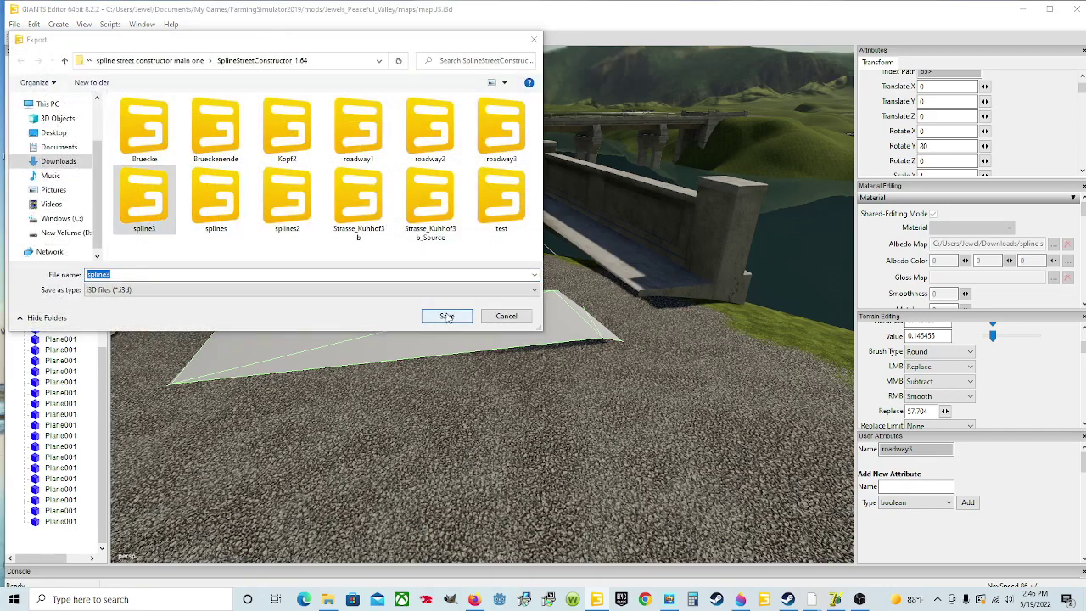
click(571, 301)
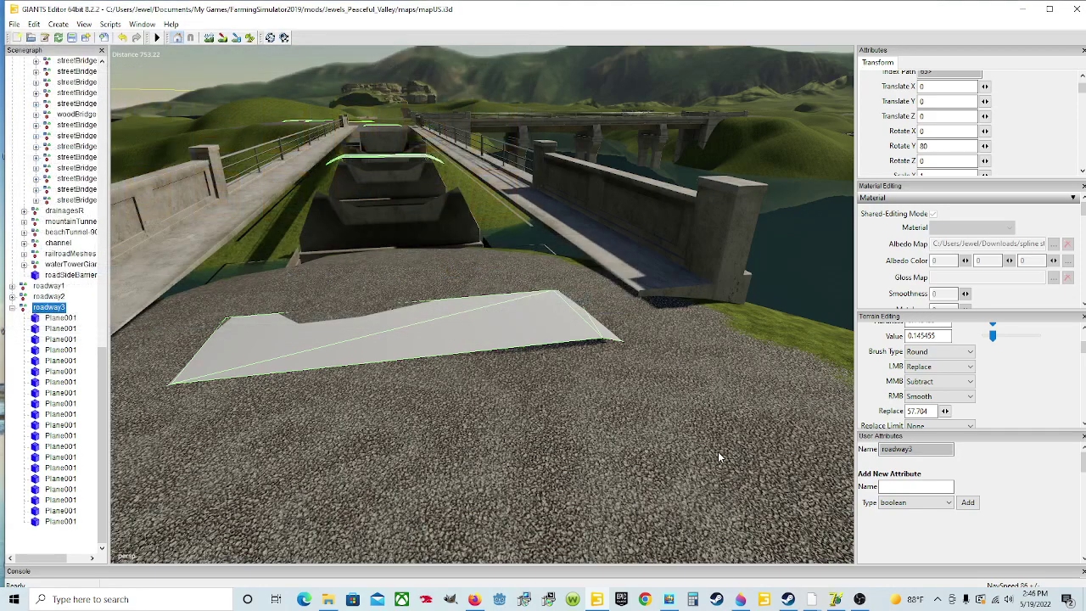
Step: Switch to SplineStreetConstructor, reload spline3 as the spline point file, generate the roadway3 road, and minimize the program
click(836, 599)
click(779, 380)
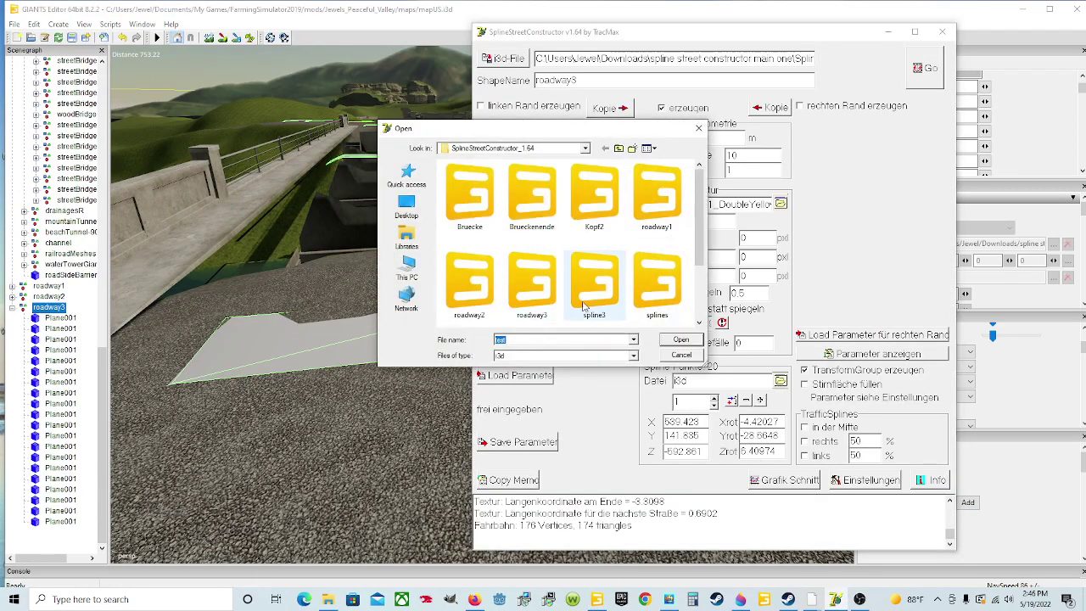
click(582, 286)
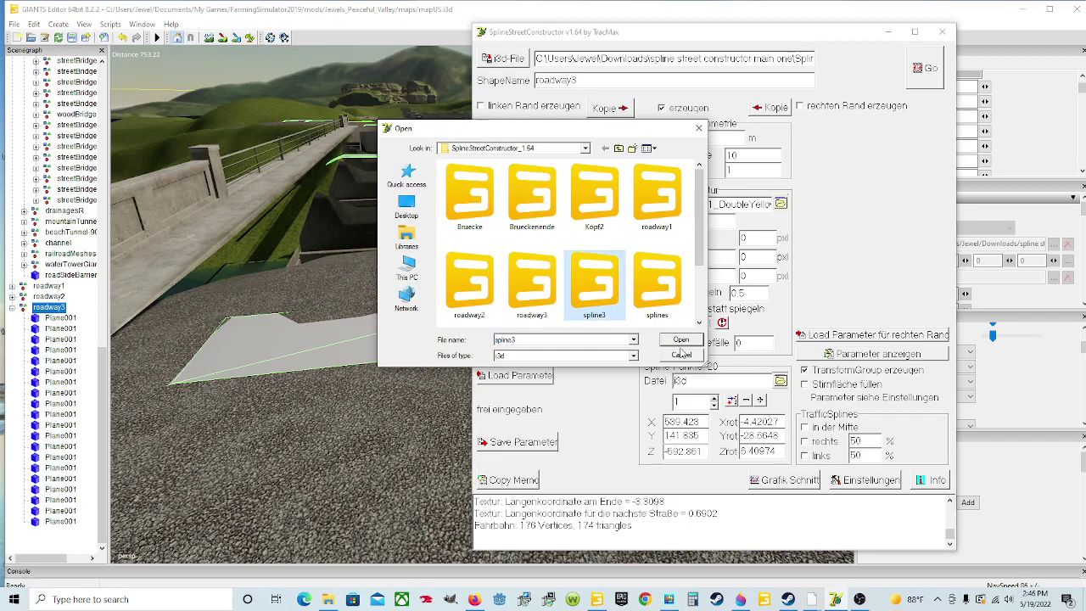
click(681, 340)
click(915, 84)
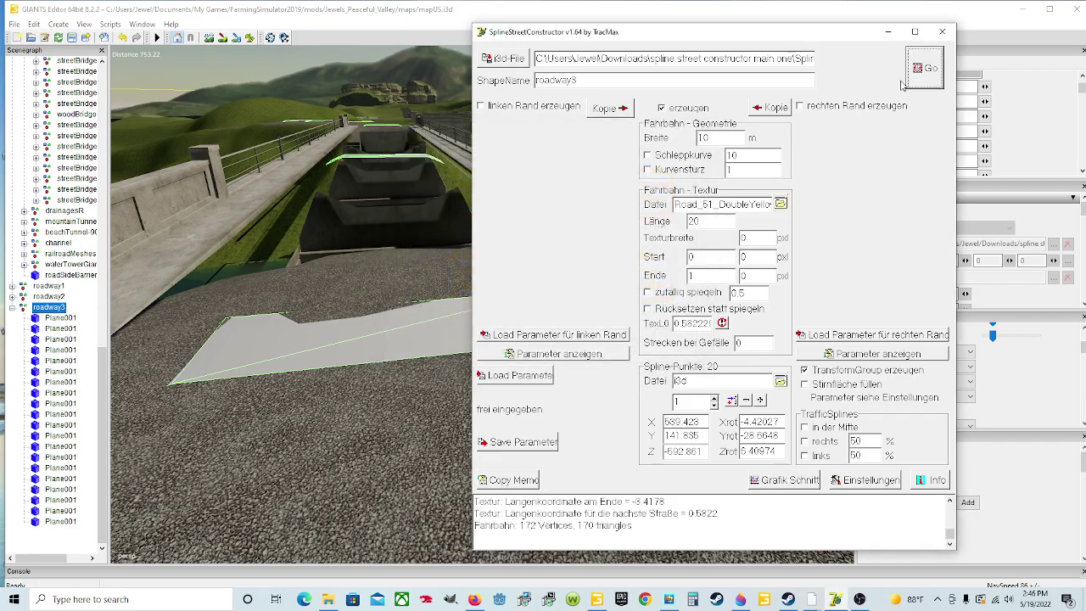
click(888, 32)
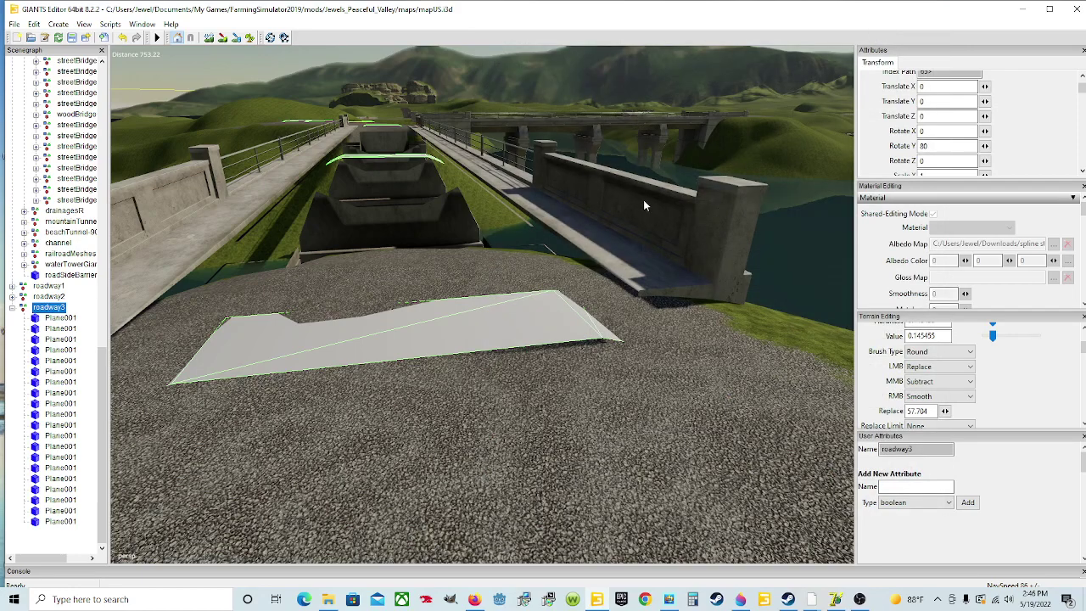
Step: Import the regenerated roadway3 i3d road into the map
click(14, 24)
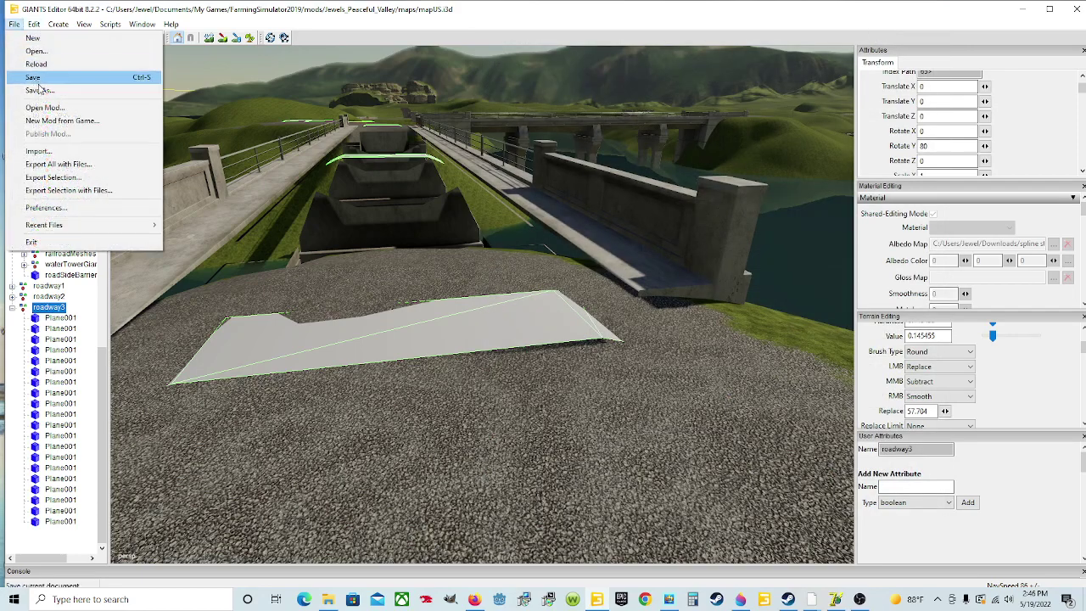
click(67, 150)
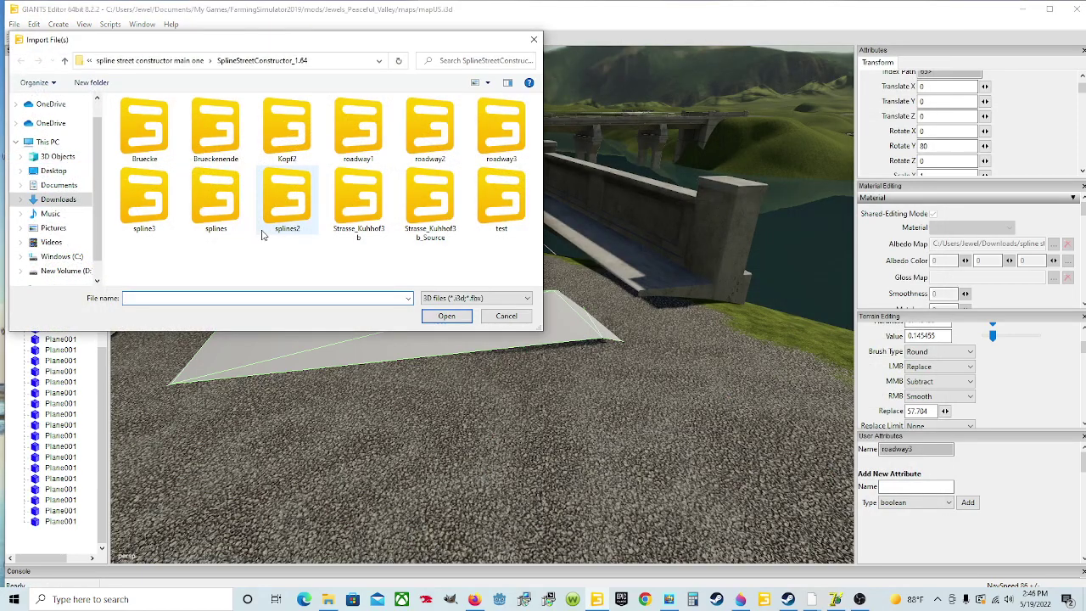
click(500, 136)
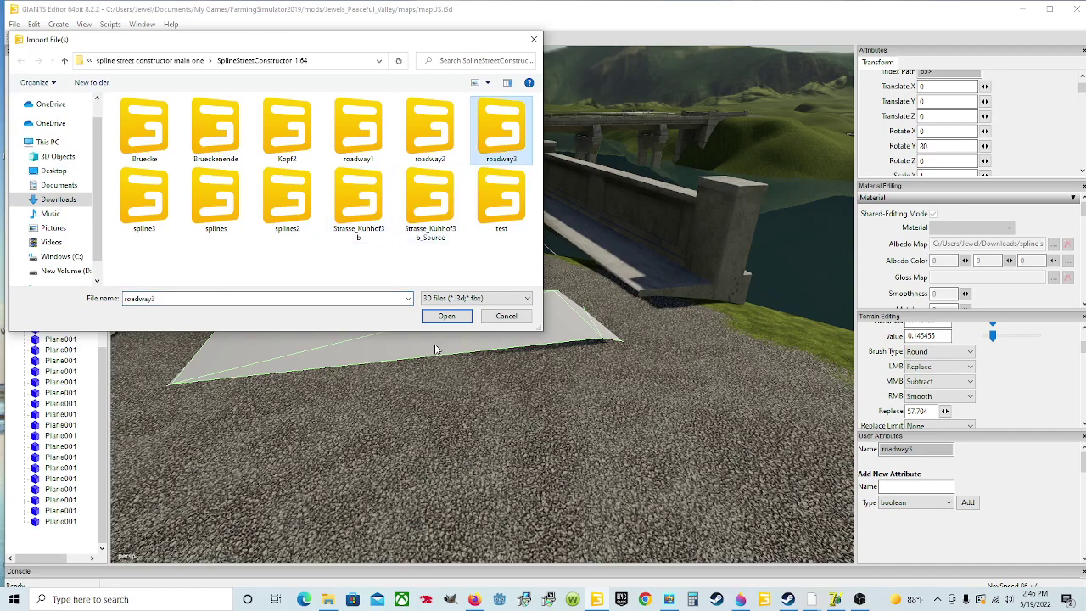
click(443, 317)
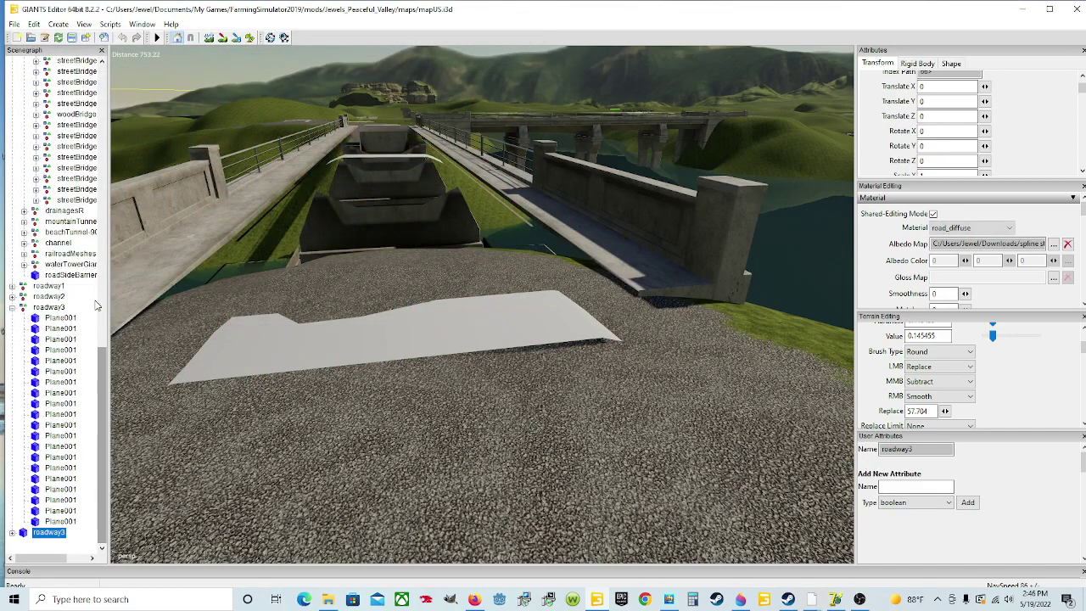
Step: Cut the imported roadway3 road mesh and paste it into the roadway3 group with the marker planes
click(38, 27)
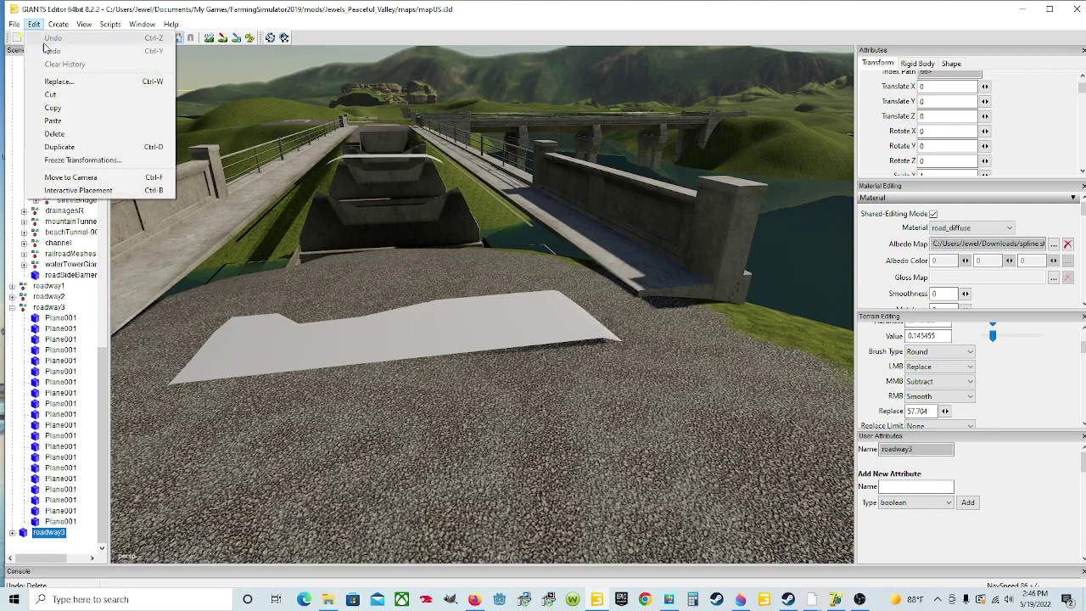
click(68, 94)
click(56, 306)
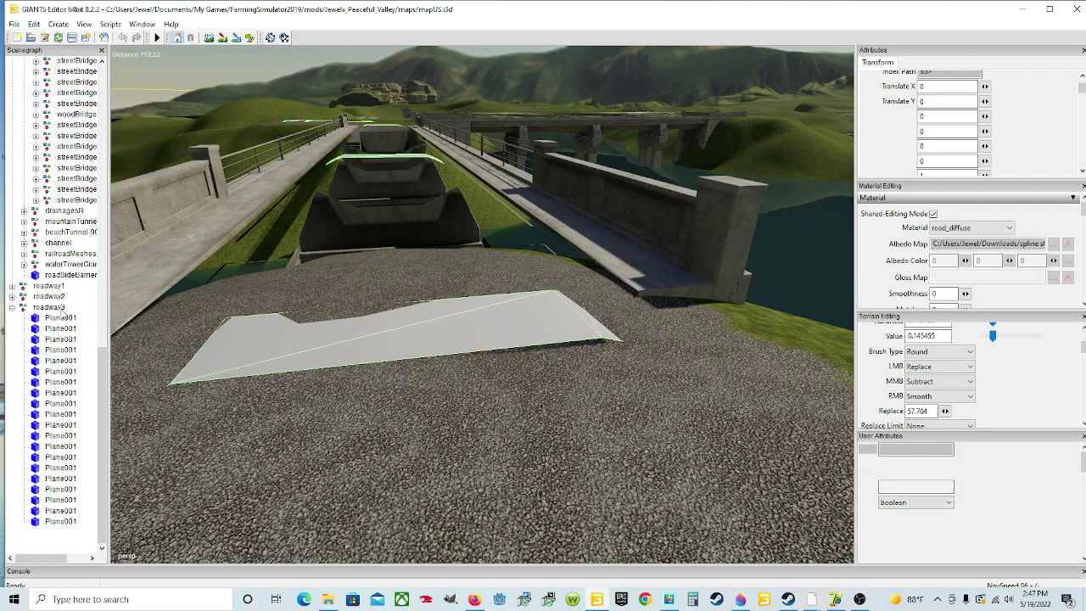
click(34, 24)
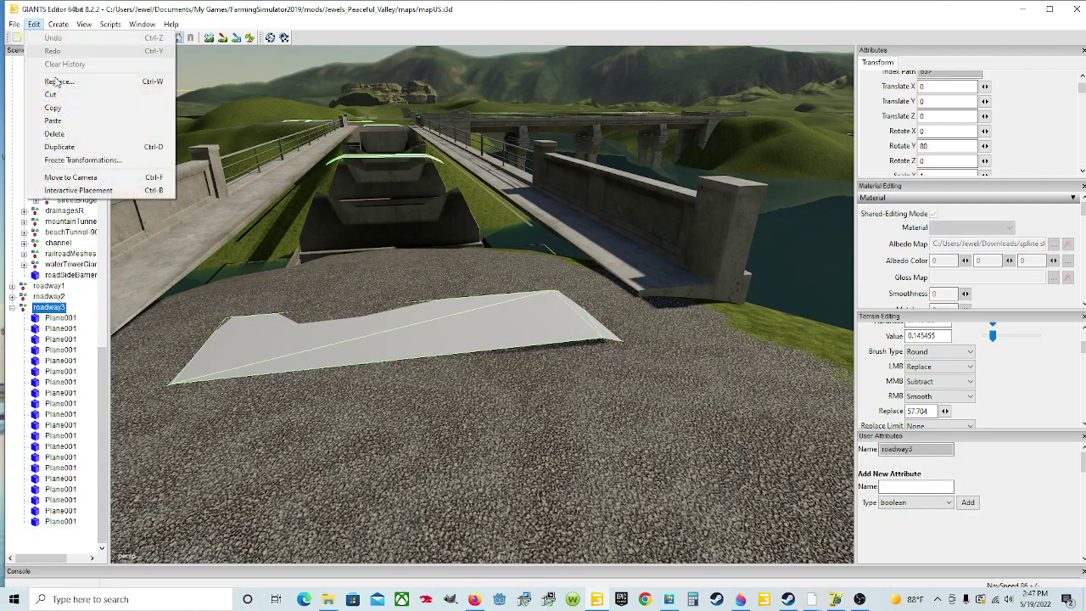
click(62, 123)
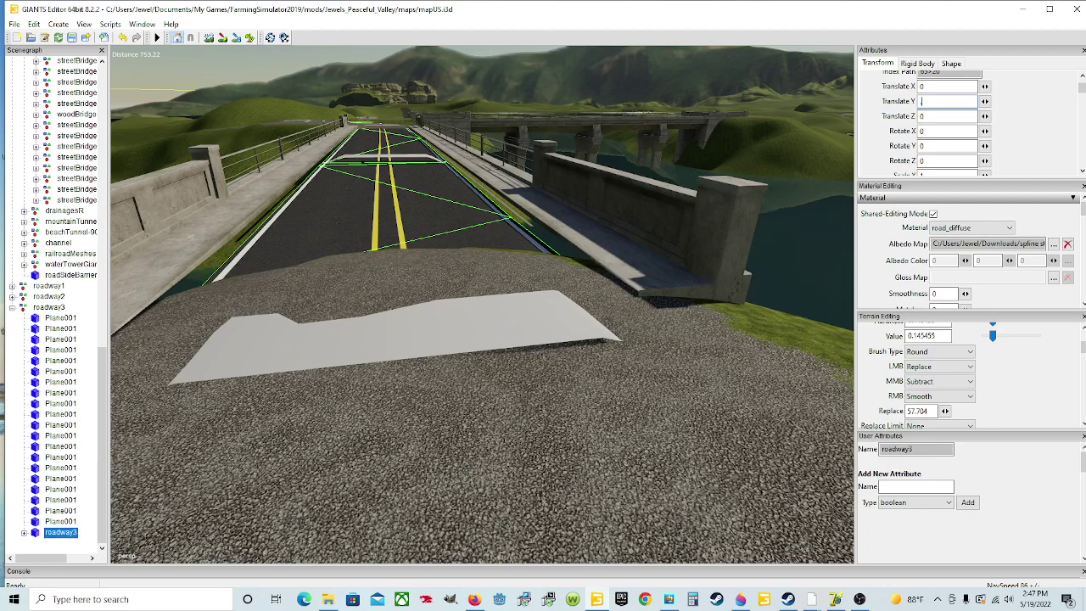
Step: Raise the roadway3 road mesh at the bridge, trying a Translate Y of 0.45 and settling on 0.47
text(.4)
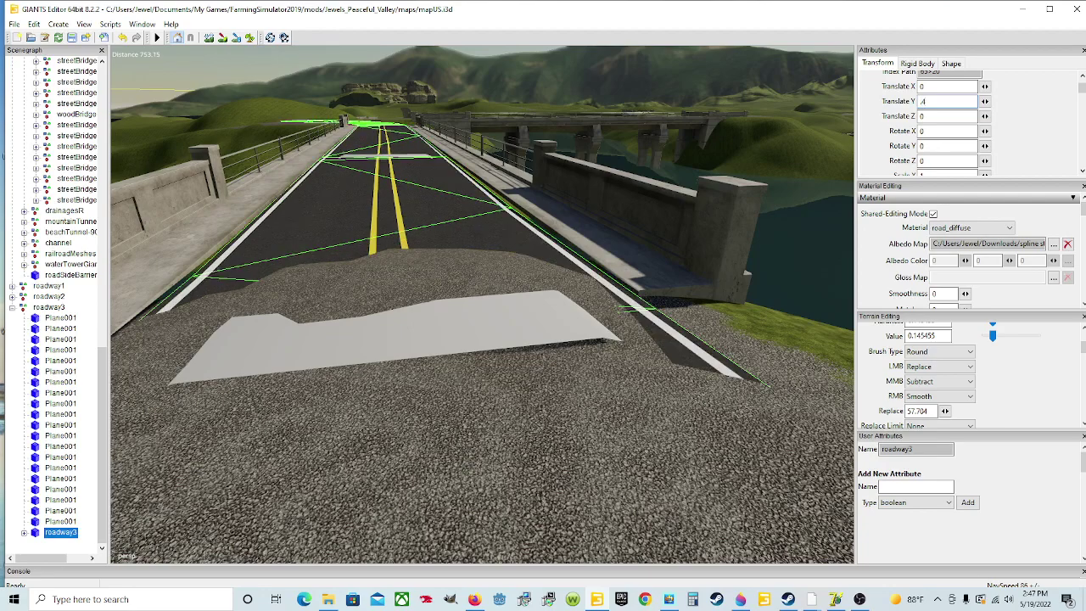
text(5)
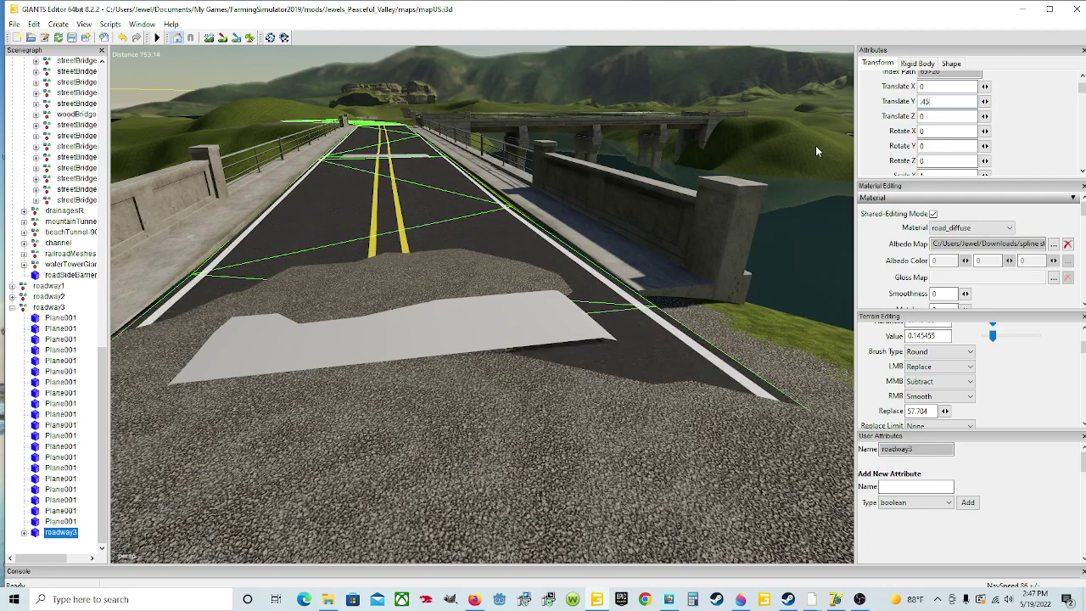
alt+drag(535, 279, 161, 307)
alt+drag(472, 366, 618, 338)
scroll(406, 308, down, 3)
scroll(640, 426, up, 3)
alt+drag(479, 342, 430, 346)
double_click(936, 100)
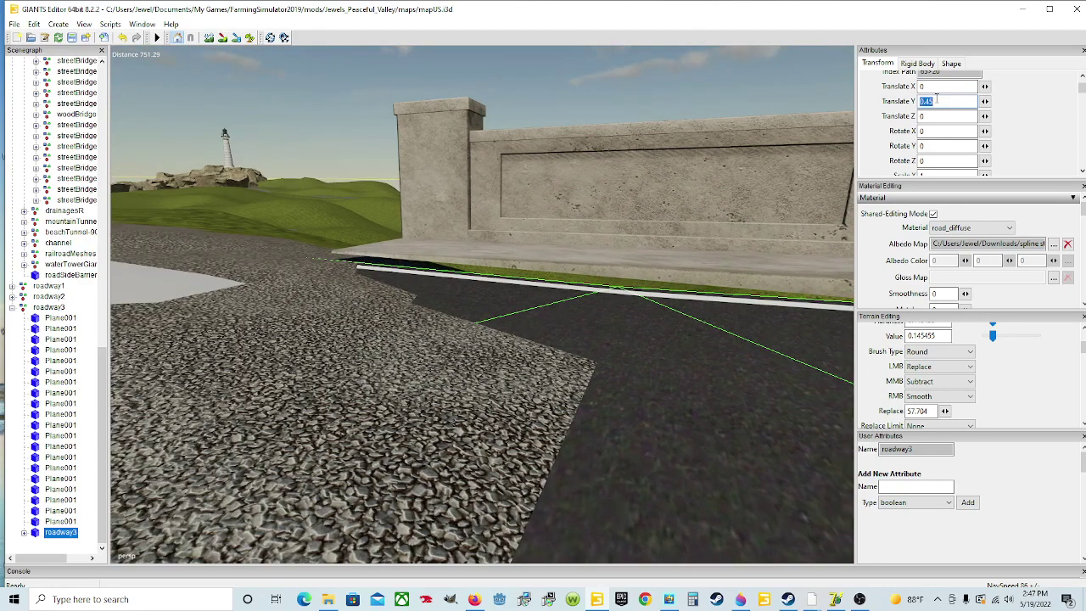
key(BackSpace)
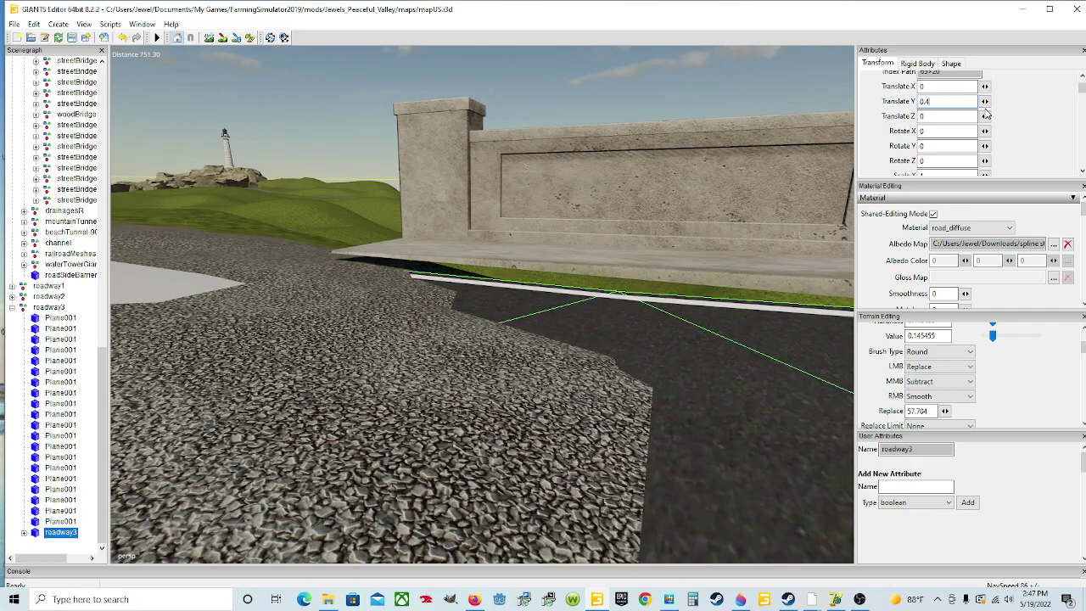
text(7)
Step: Examine the raised road against the curbs and gravel at the bridge entrance, and check the road parameters in SplineStreetConstructor
alt+drag(557, 304, 695, 302)
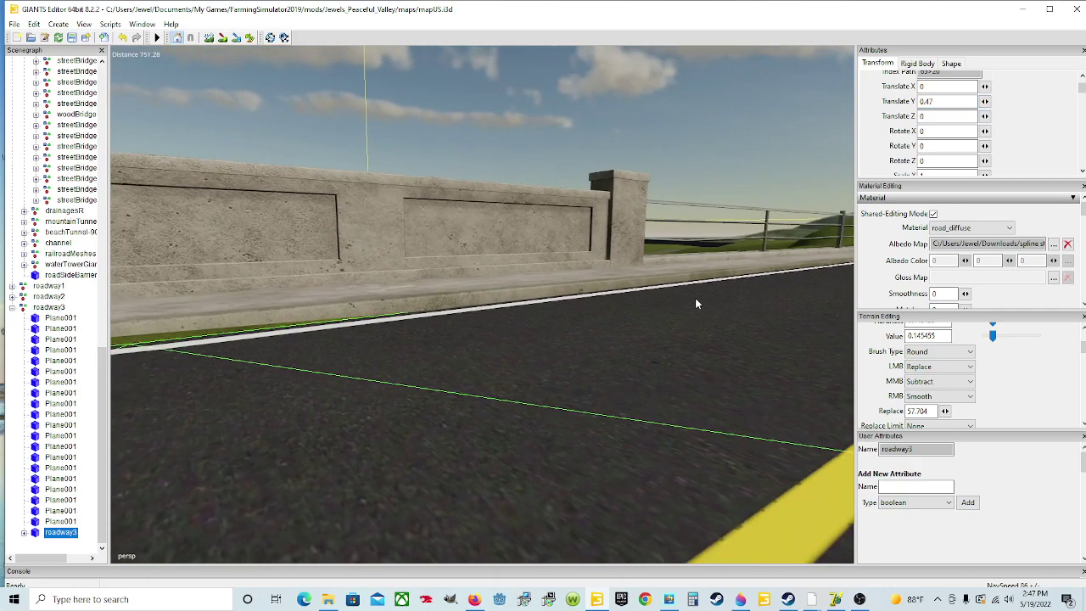
scroll(696, 298, down, 3)
scroll(544, 323, down, 1)
alt+drag(581, 311, 444, 293)
scroll(543, 319, up, 3)
scroll(459, 311, up, 3)
alt+drag(517, 316, 653, 356)
scroll(531, 308, up, 3)
scroll(473, 357, up, 3)
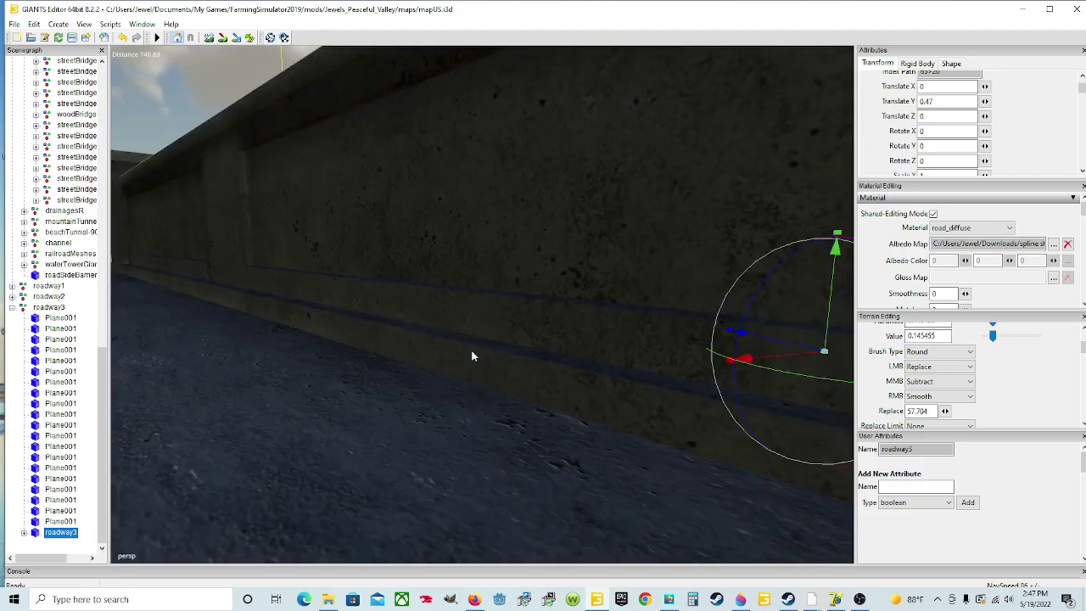
scroll(479, 350, down, 2)
scroll(537, 379, up, 1)
alt+drag(482, 346, 435, 365)
scroll(558, 349, down, 2)
scroll(556, 349, up, 3)
scroll(434, 365, down, 1)
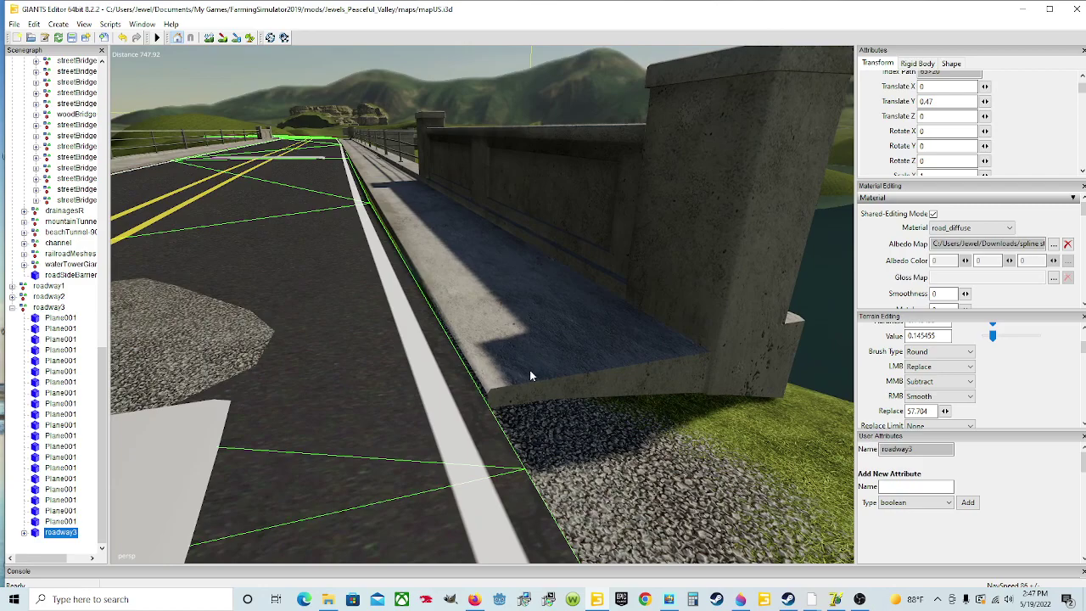
scroll(569, 383, down, 4)
alt+drag(570, 392, 473, 402)
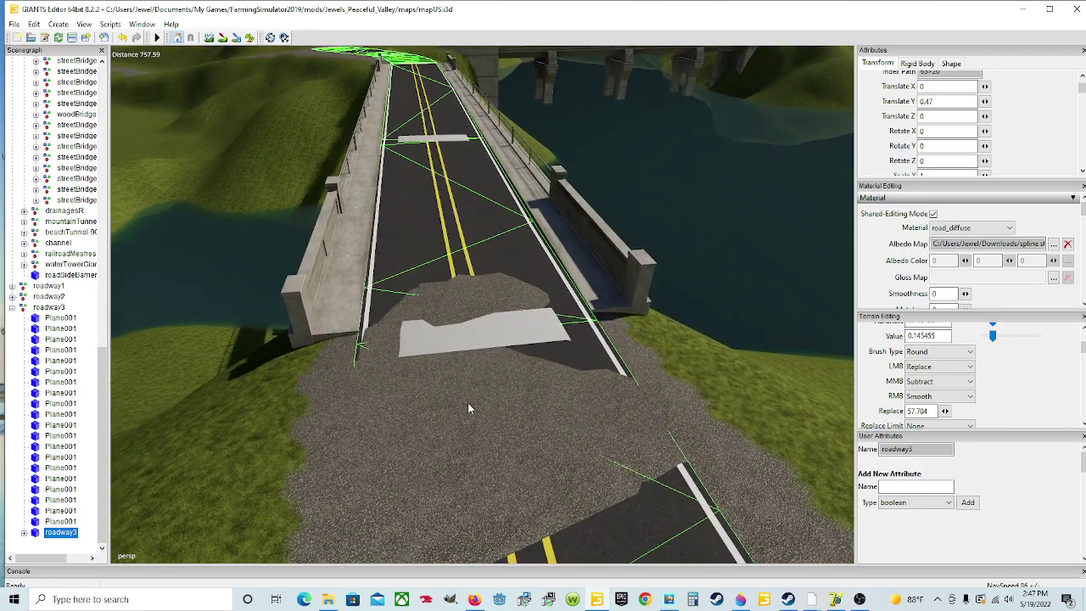
scroll(463, 395, up, 1)
scroll(459, 395, up, 5)
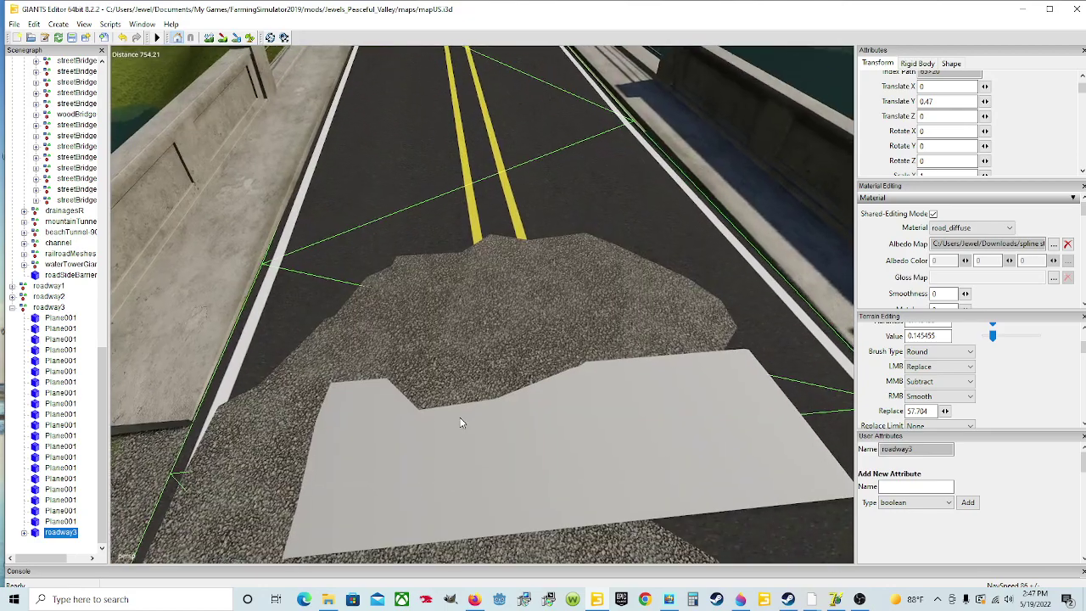
click(812, 598)
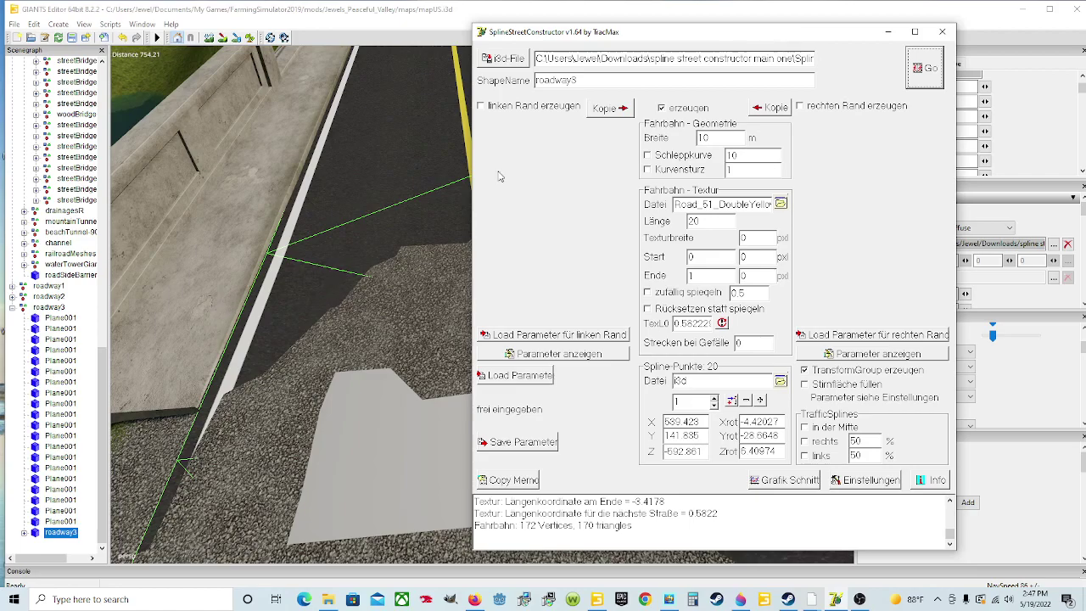
click(888, 32)
Step: Examine the road surface along the bridge deck up to the marker plane at the far end
scroll(617, 348, down, 5)
alt+drag(617, 348, 390, 426)
scroll(592, 288, up, 2)
scroll(611, 366, up, 4)
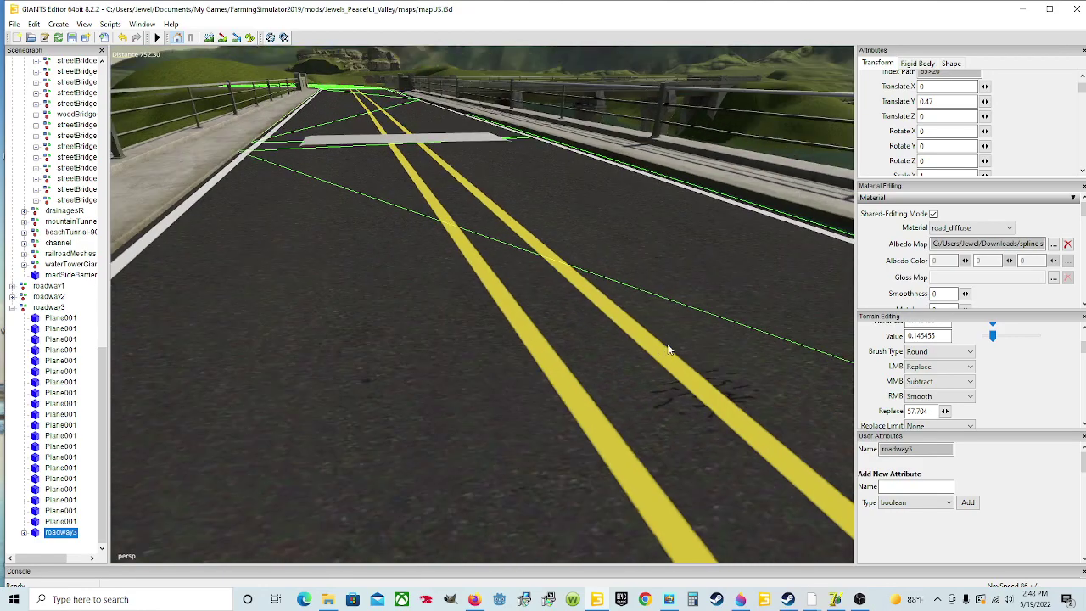
scroll(674, 332, up, 2)
scroll(543, 318, up, 2)
scroll(551, 259, up, 2)
scroll(497, 393, up, 2)
scroll(497, 392, up, 2)
scroll(558, 336, up, 2)
scroll(572, 400, up, 2)
scroll(607, 379, up, 2)
scroll(592, 429, up, 2)
alt+drag(892, 410, 564, 402)
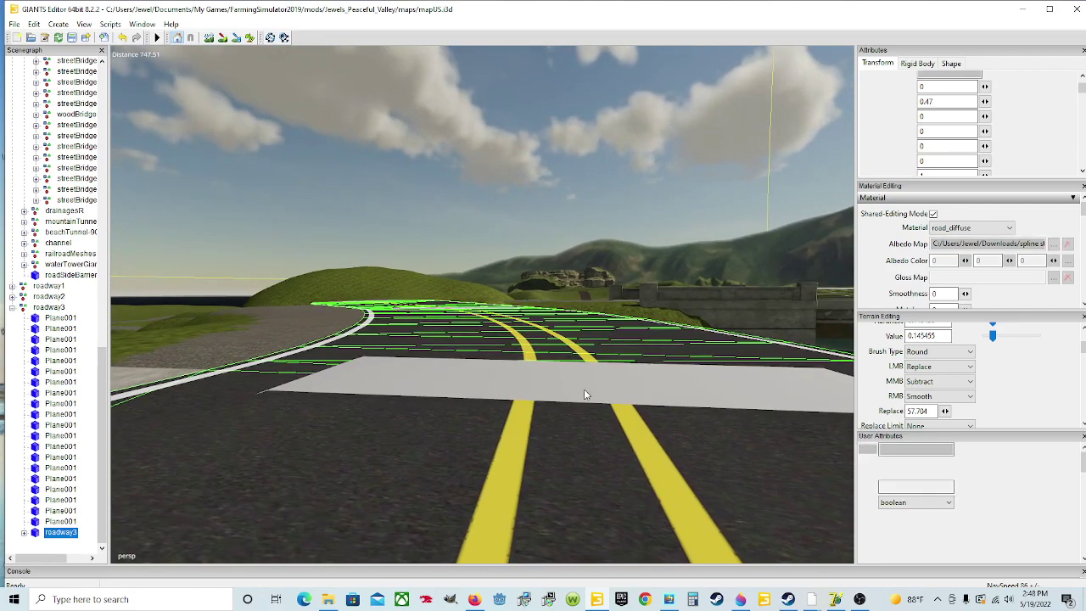
Step: Lower the marker plane at the bridge's far end to Translate Y 142.894 and the next one beyond it to 143.053
click(584, 388)
drag(583, 383, 442, 428)
scroll(624, 421, down, 3)
scroll(665, 380, up, 6)
scroll(484, 418, down, 6)
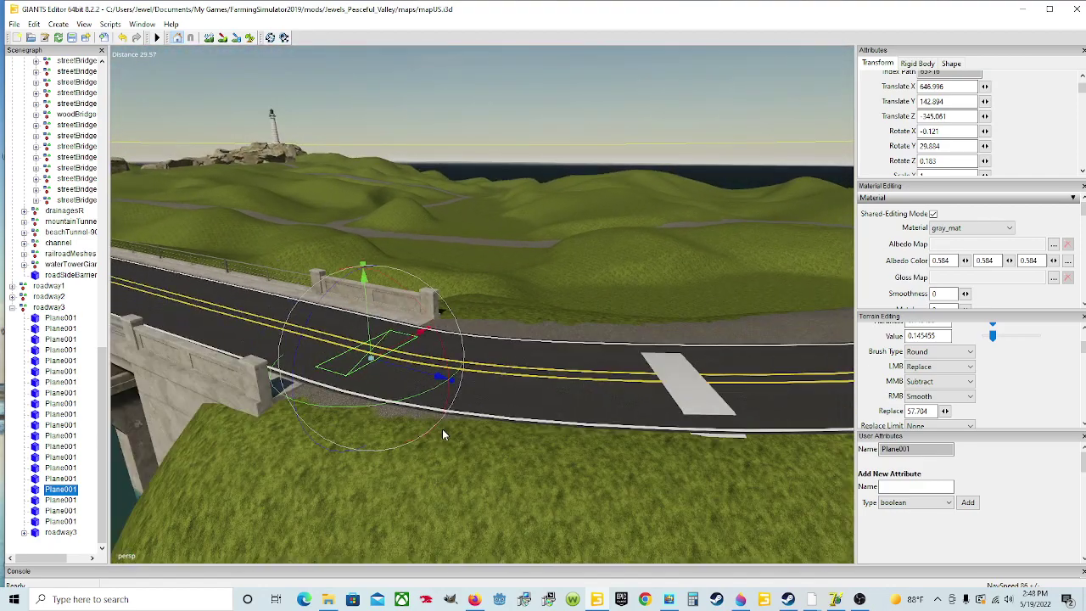
click(687, 383)
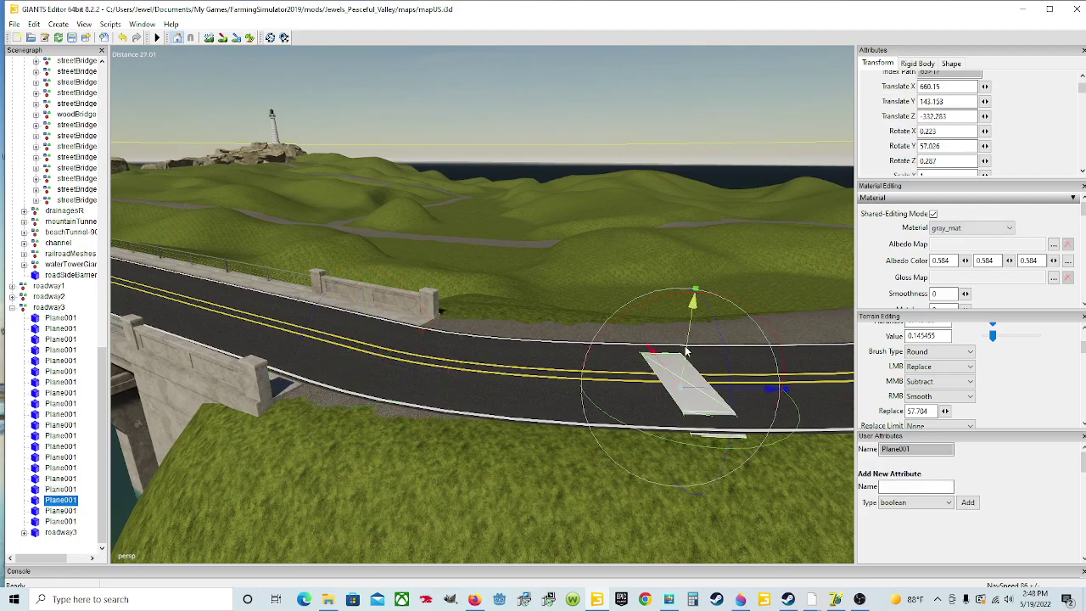
drag(685, 348, 686, 351)
Step: Tilt the marker plane on the gravel at the bridge entrance slightly, to a Z rotation of about 0.15
alt+drag(582, 430, 459, 352)
scroll(459, 352, up, 8)
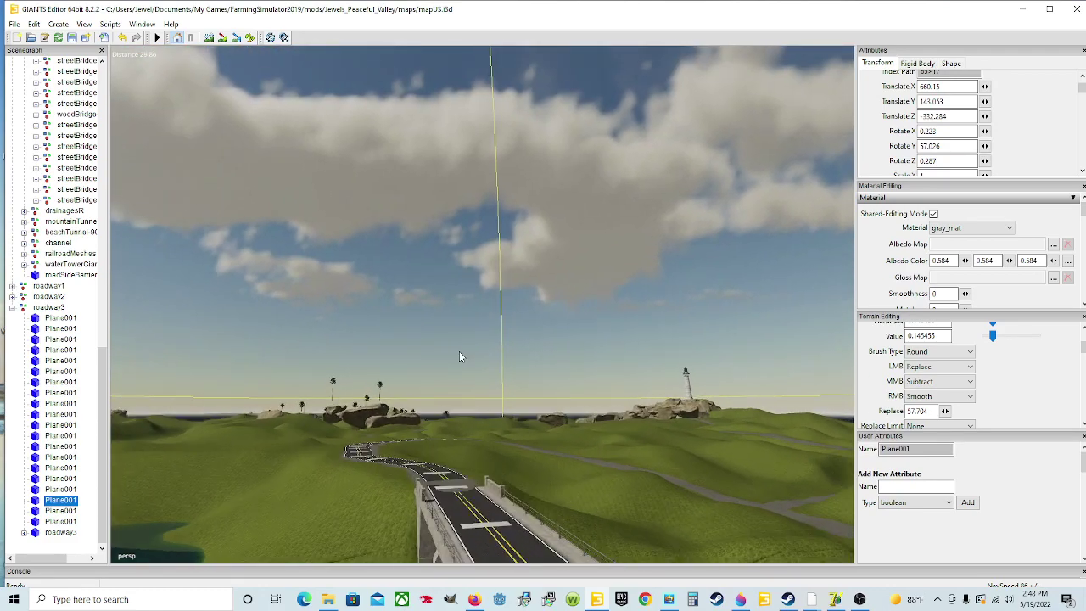
scroll(459, 352, up, 10)
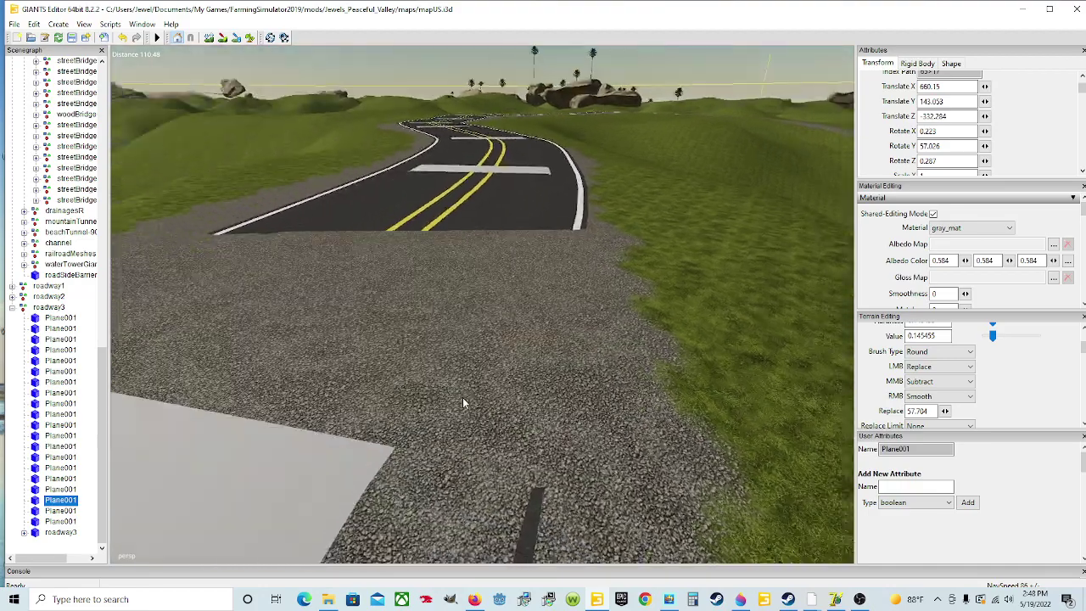
alt+drag(462, 397, 365, 400)
alt+drag(532, 409, 285, 396)
scroll(433, 392, up, 6)
scroll(285, 396, up, 6)
alt+drag(535, 431, 412, 411)
alt+drag(496, 430, 564, 440)
scroll(459, 412, up, 3)
scroll(620, 424, down, 3)
scroll(669, 446, down, 5)
scroll(495, 417, up, 3)
scroll(501, 423, up, 4)
scroll(656, 421, down, 3)
scroll(563, 439, down, 2)
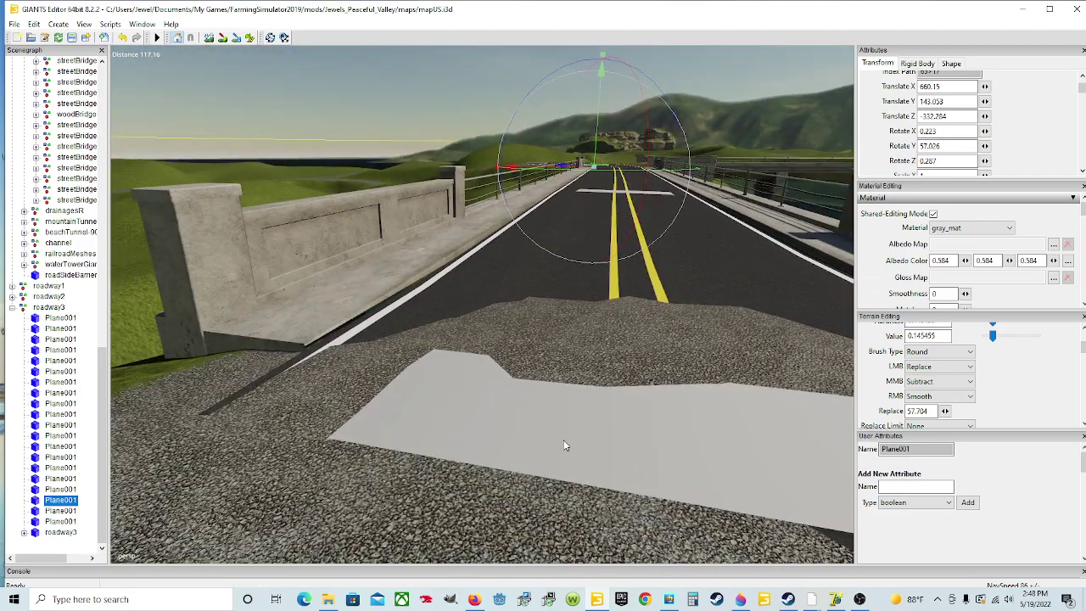
click(582, 424)
drag(637, 393, 641, 386)
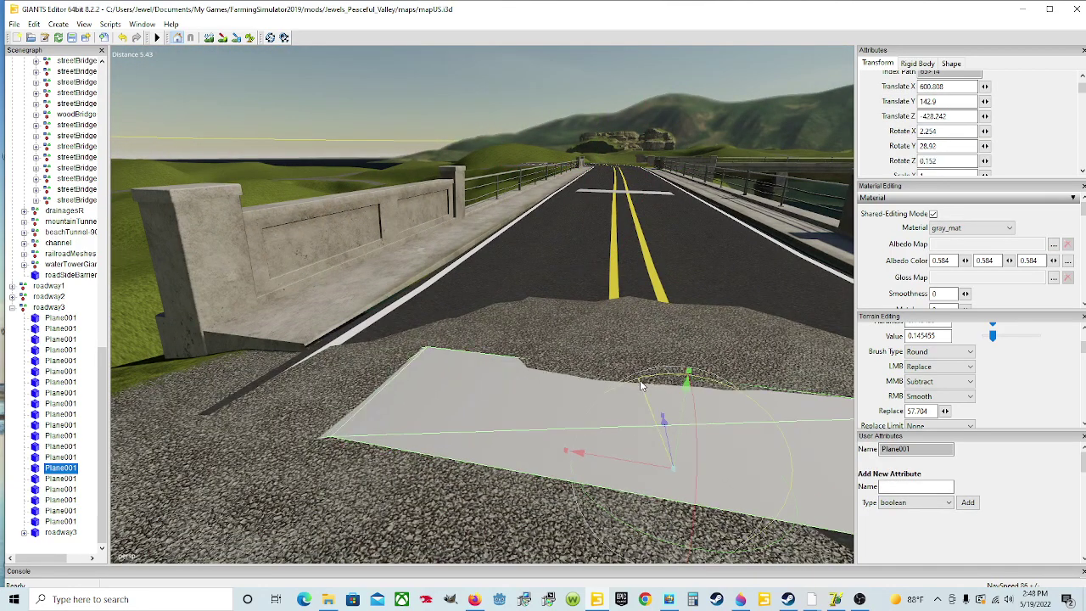
key(f)
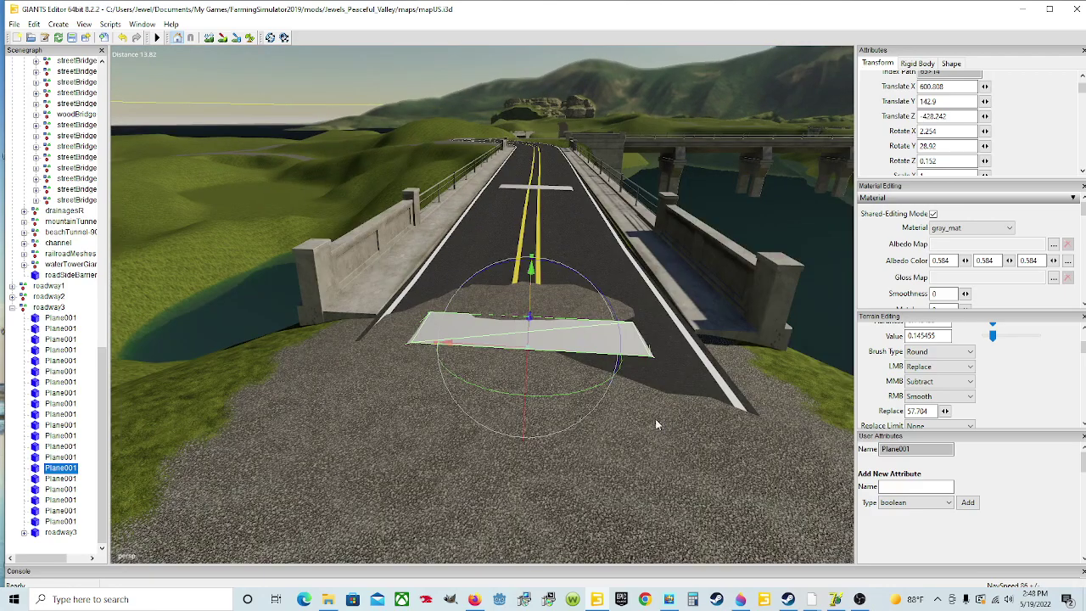
Step: Delete the roadway3 road mesh, keeping the marker planes in the group
scroll(651, 428, down, 6)
click(606, 426)
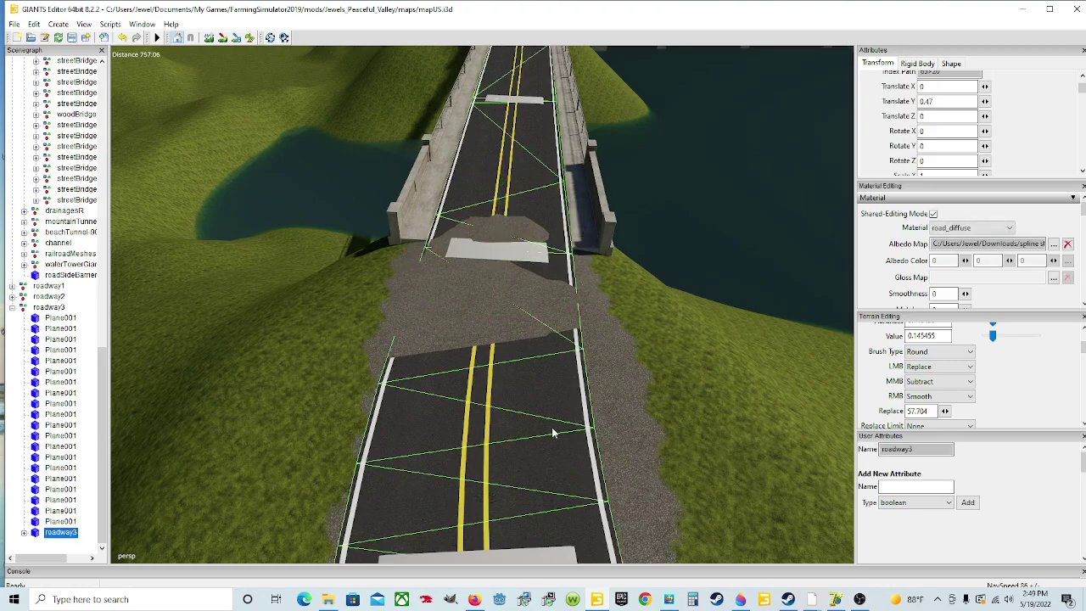
key(Delete)
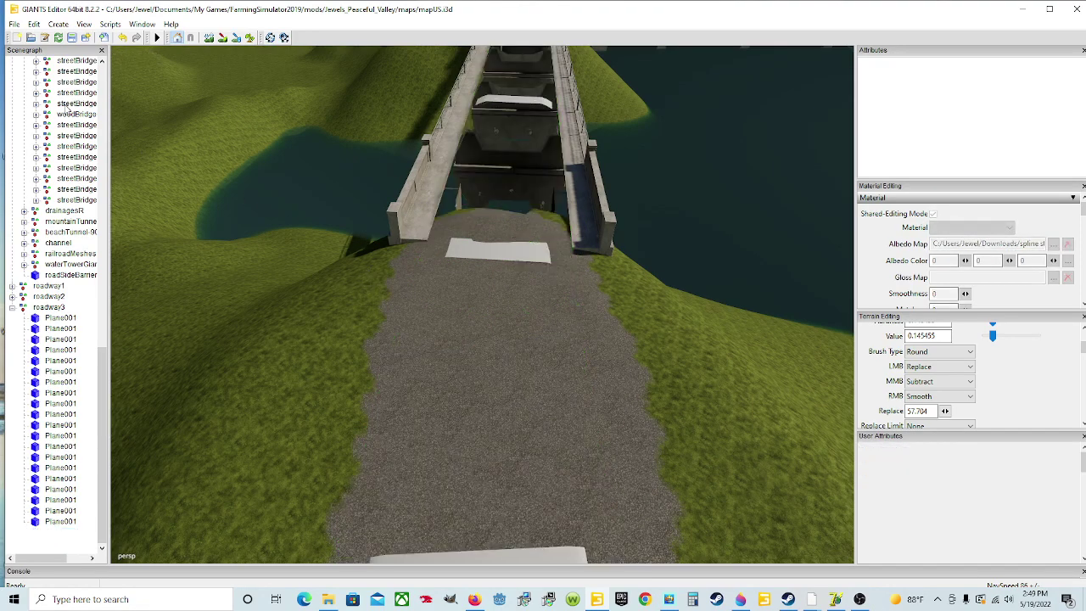
Step: Export the selected roadway3 group with its adjusted marker planes, overwriting the spline3 i3d file
click(15, 24)
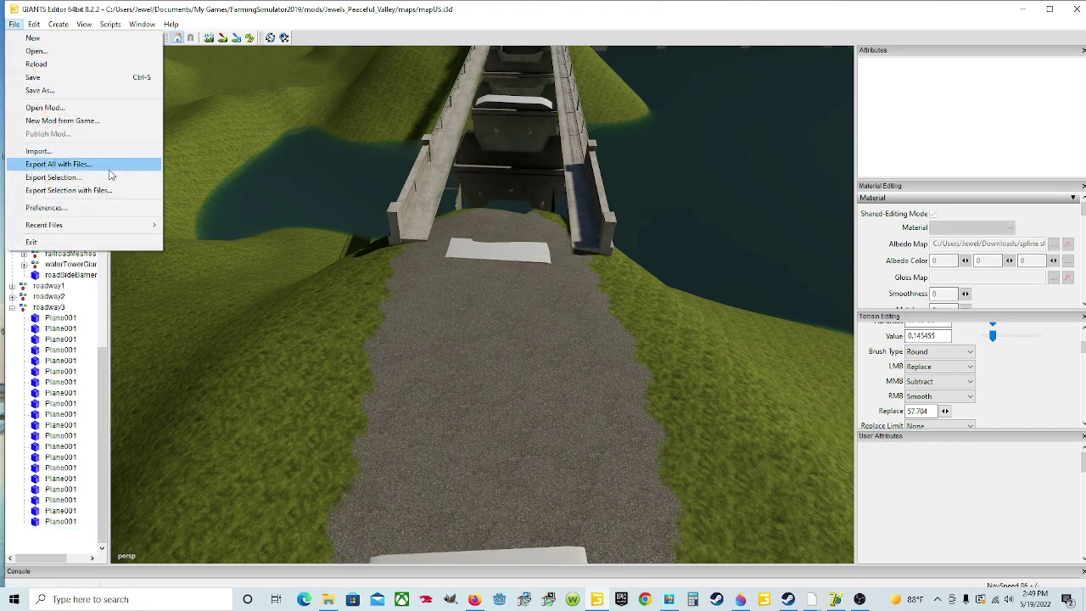
click(112, 179)
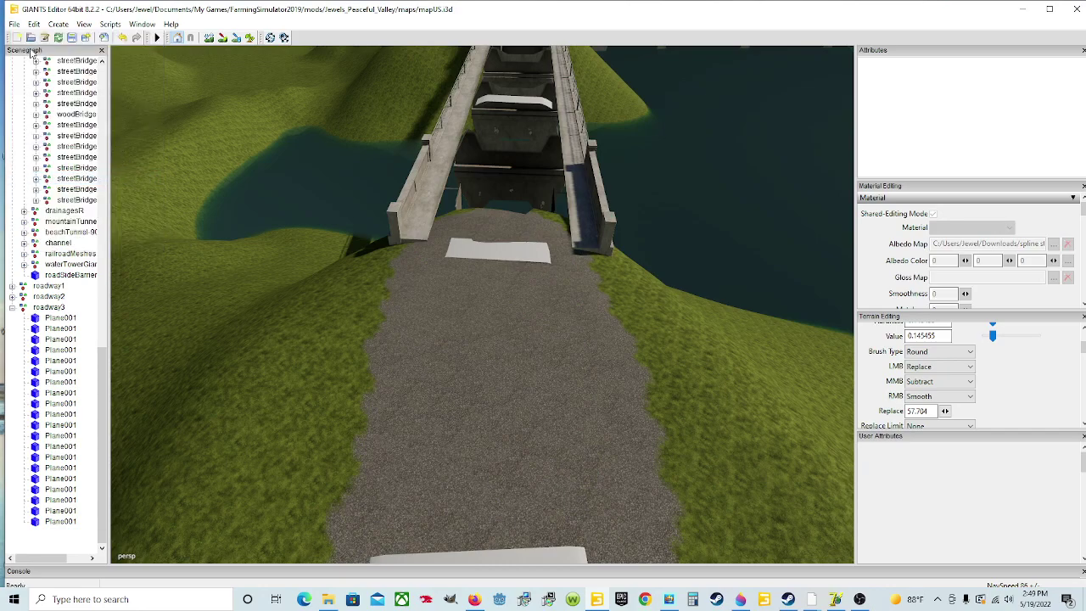
click(15, 25)
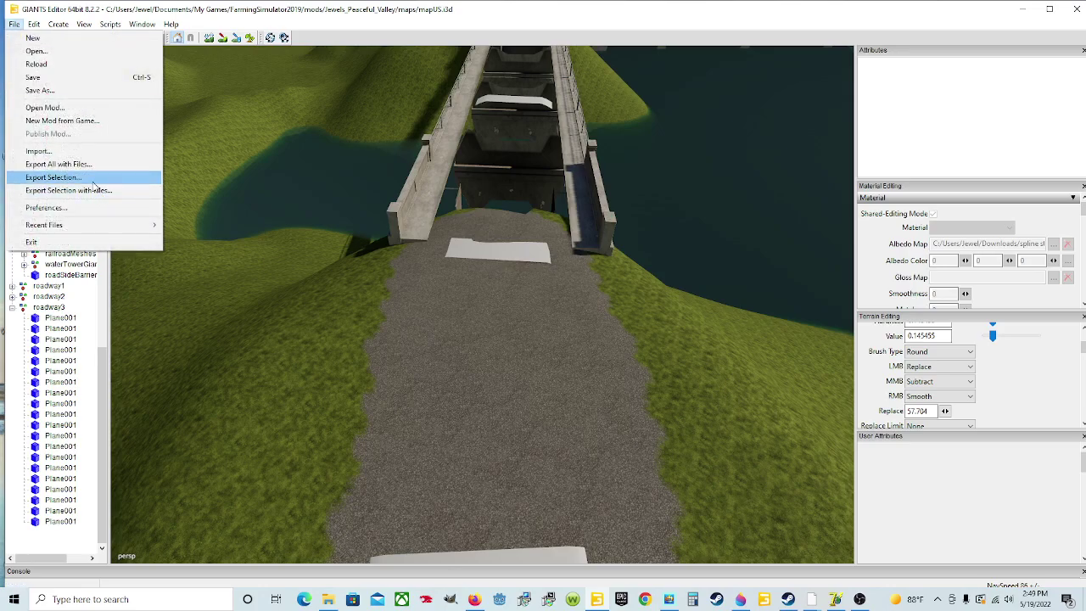
click(61, 312)
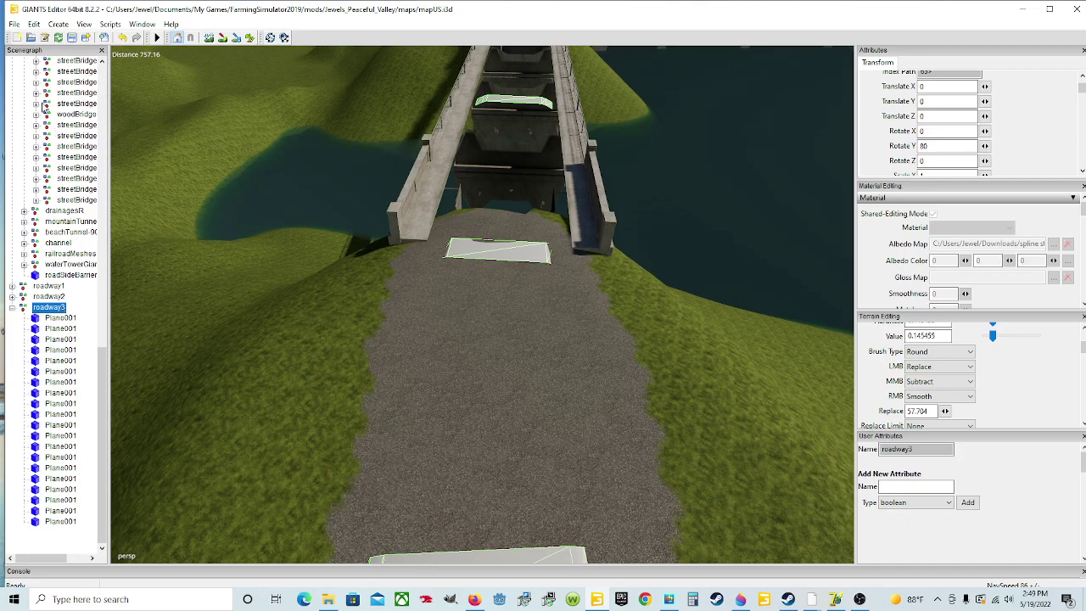
click(14, 23)
click(73, 178)
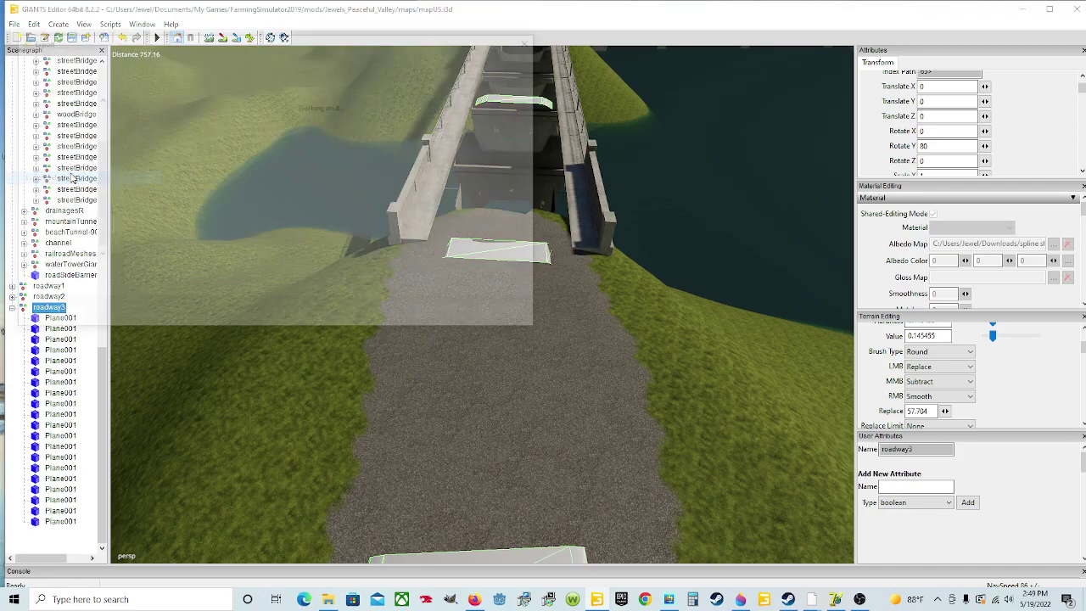
click(154, 222)
click(440, 317)
click(568, 302)
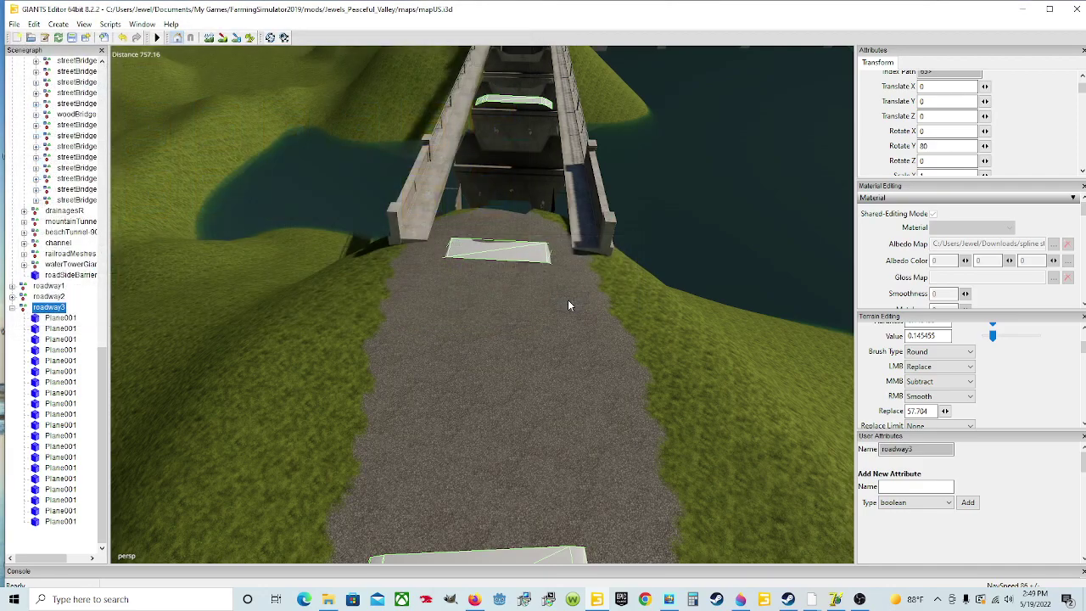
Step: Switch to SplineStreetConstructor, load the spline3 i3d as the spline points and generate the roadway3 street again
mouse_move(836, 599)
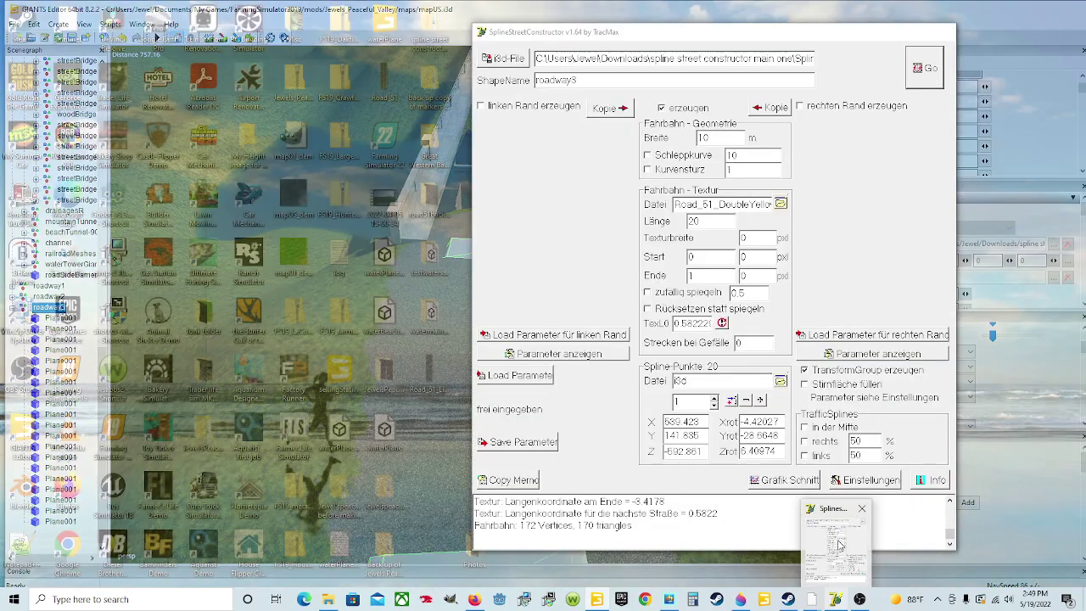
click(838, 544)
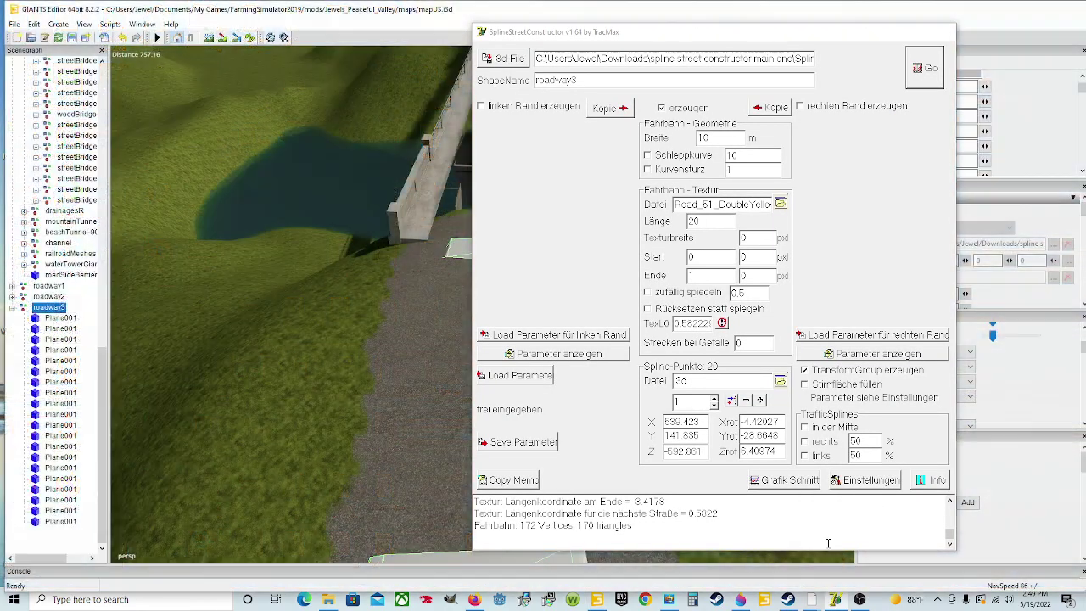
click(781, 380)
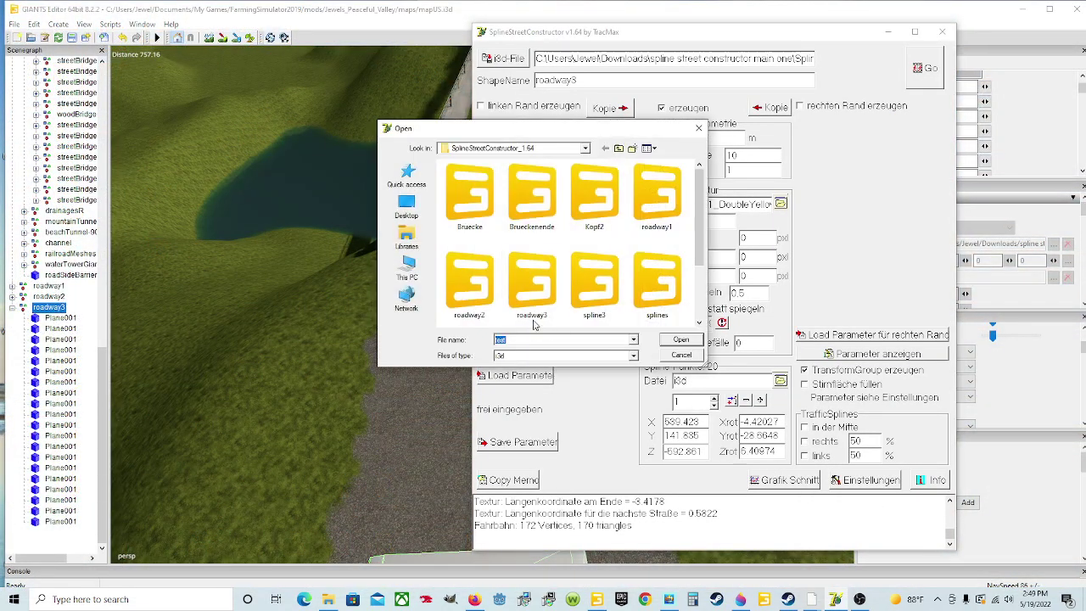
click(605, 290)
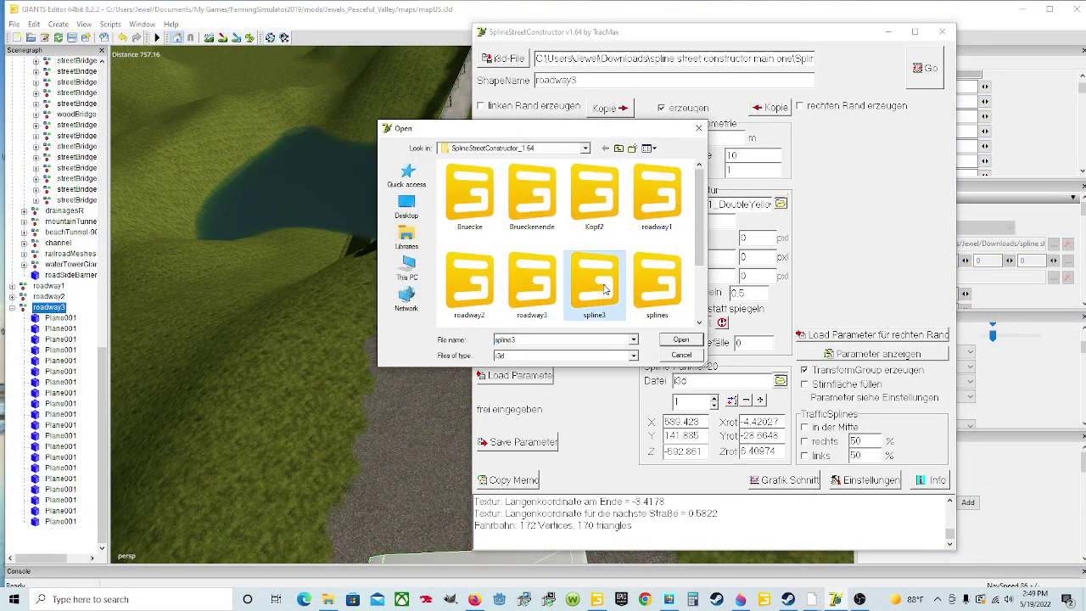
click(689, 340)
click(923, 68)
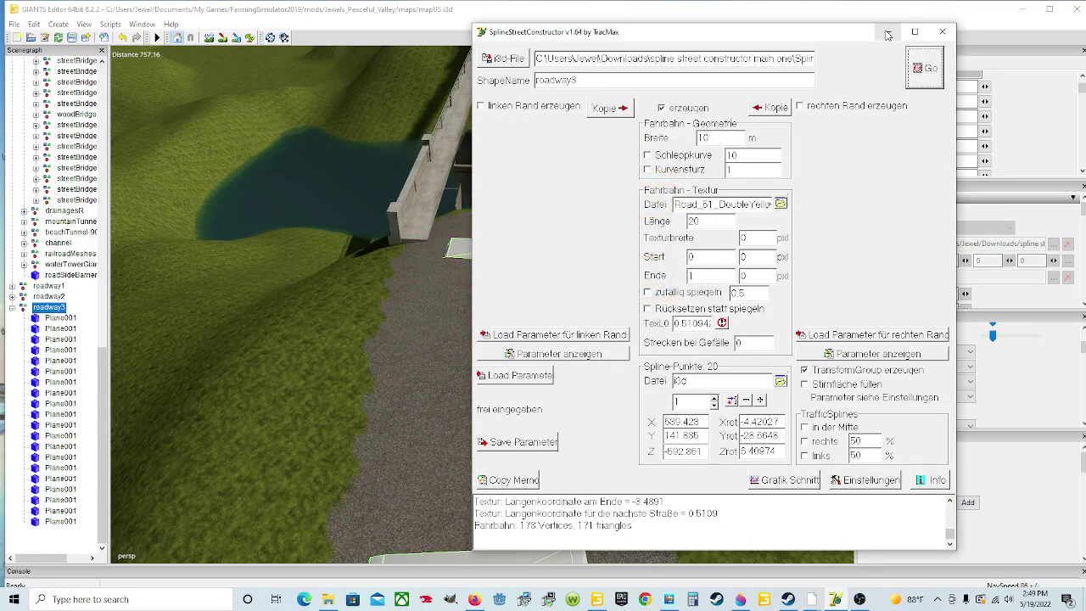
click(887, 32)
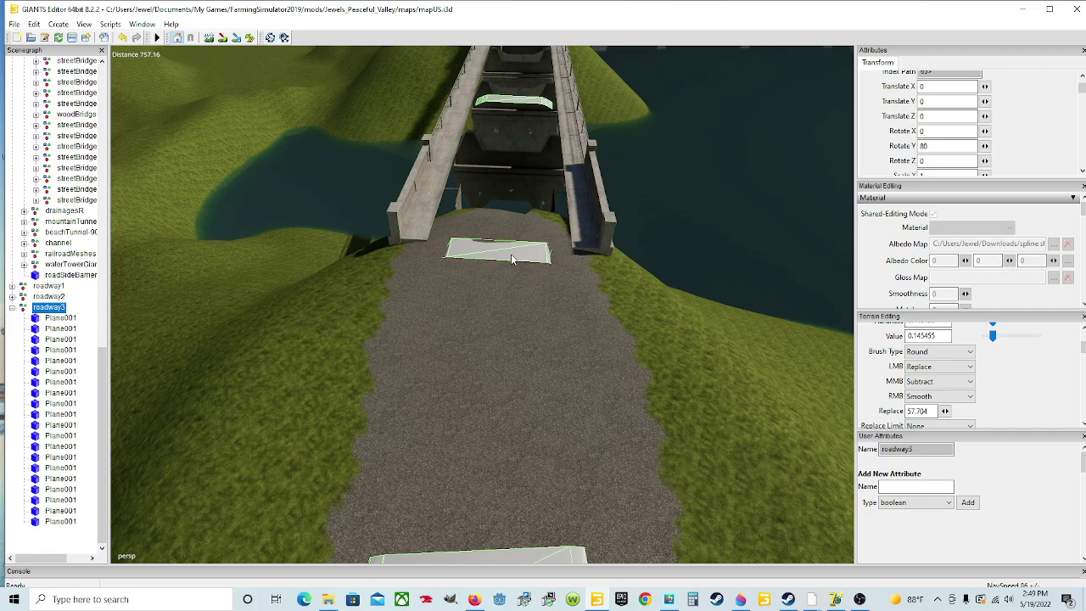
Step: Import the regenerated roadway3 i3d file into the map in GIANTS Editor
scroll(494, 276, up, 1)
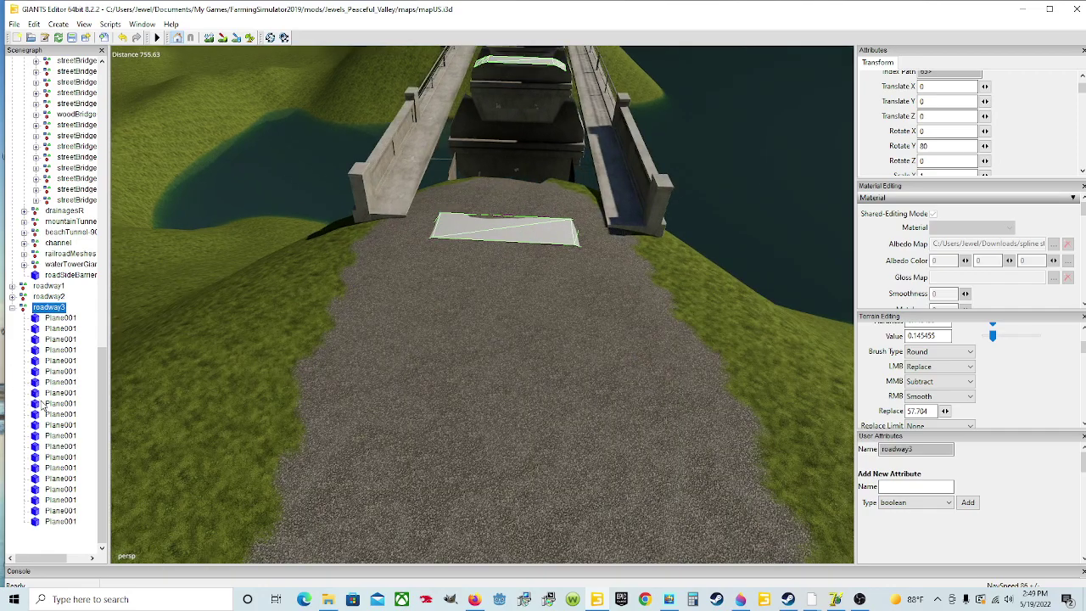
click(14, 24)
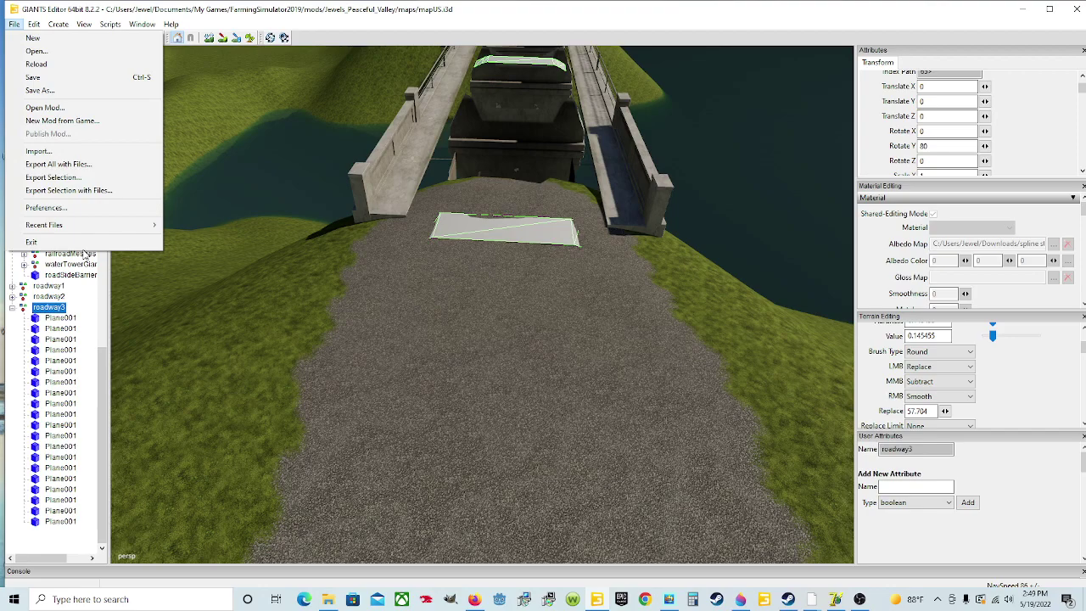
mouse_move(59, 233)
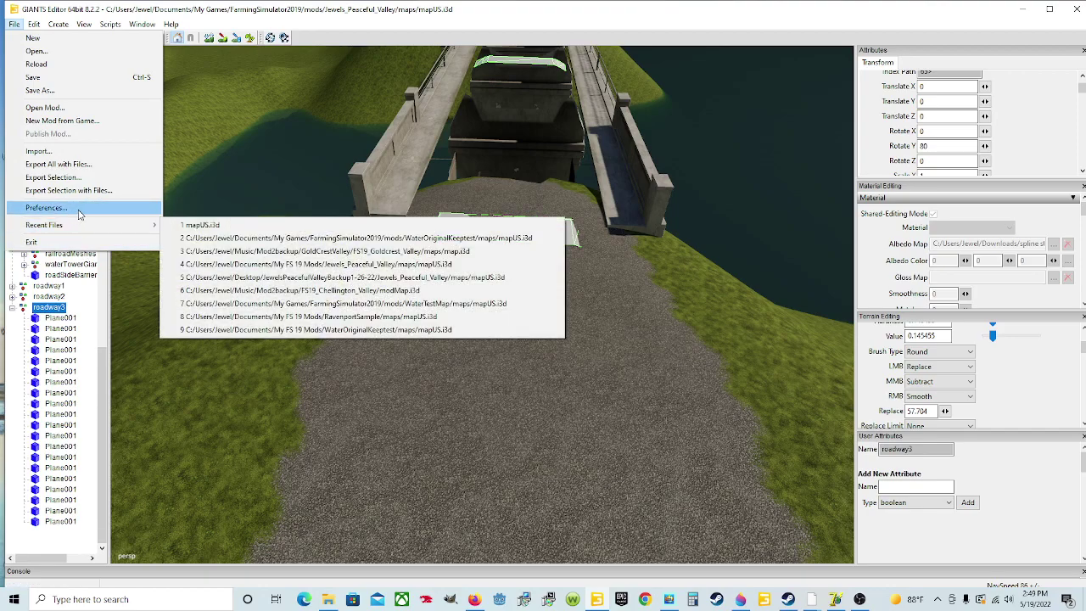
click(73, 153)
click(496, 148)
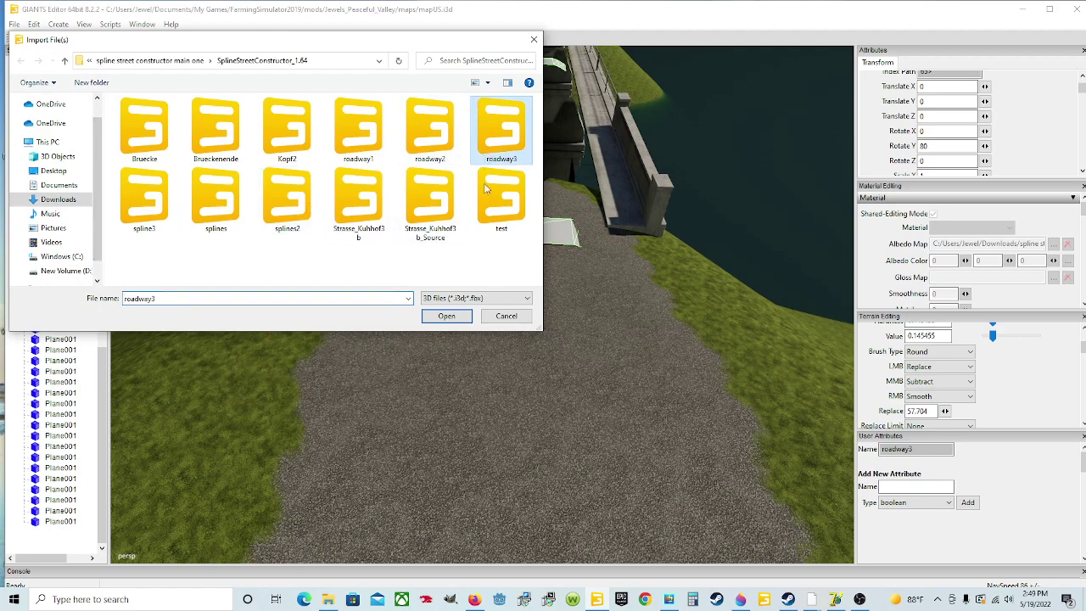
click(447, 316)
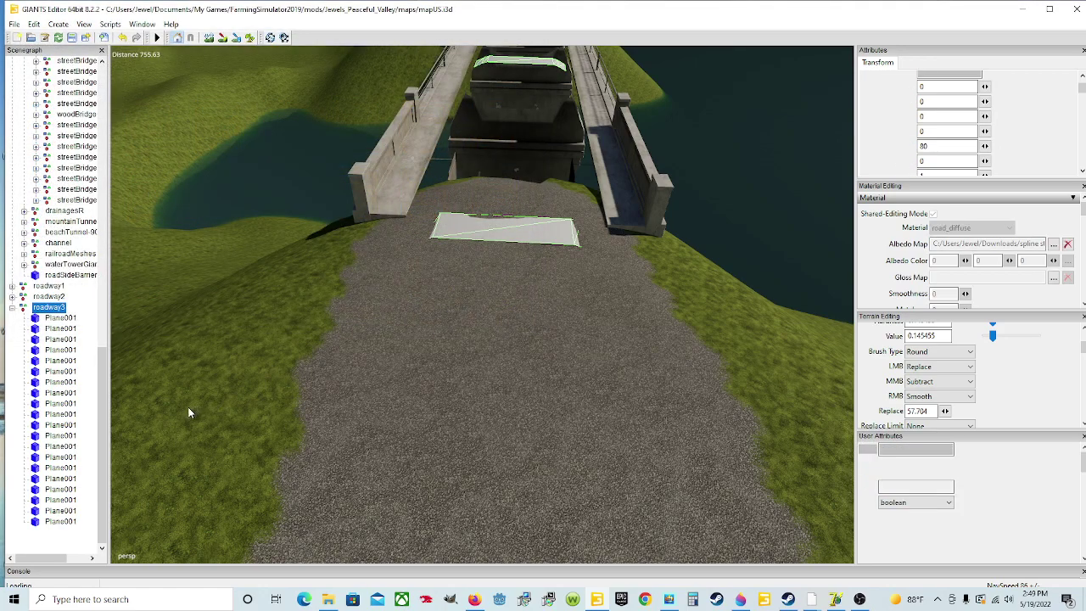
Step: Move the imported road mesh into the roadway3 group and set its Translate Y to 0.47
click(34, 23)
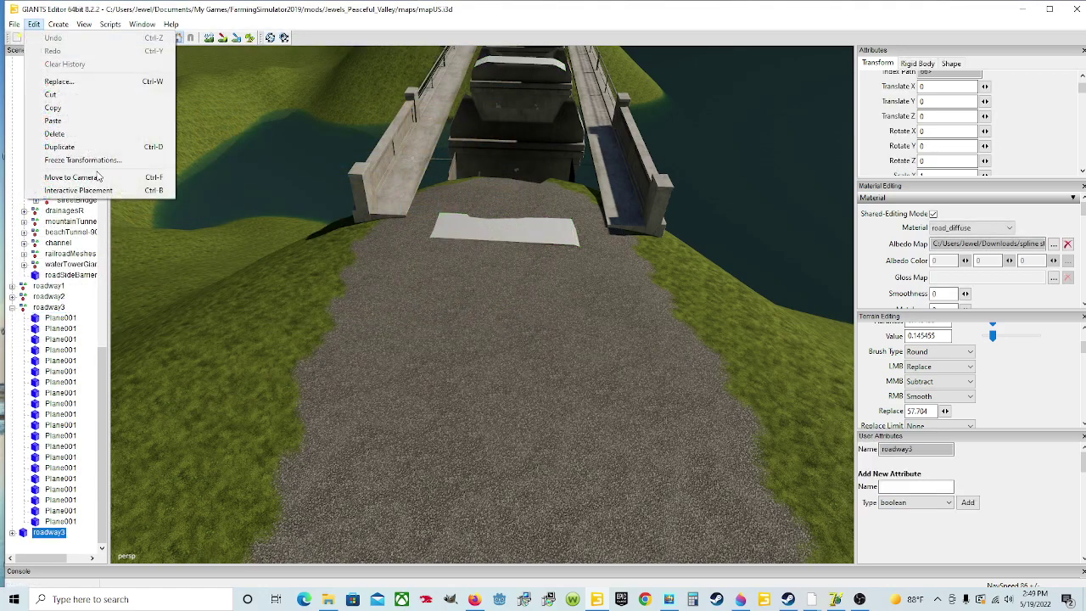
click(80, 95)
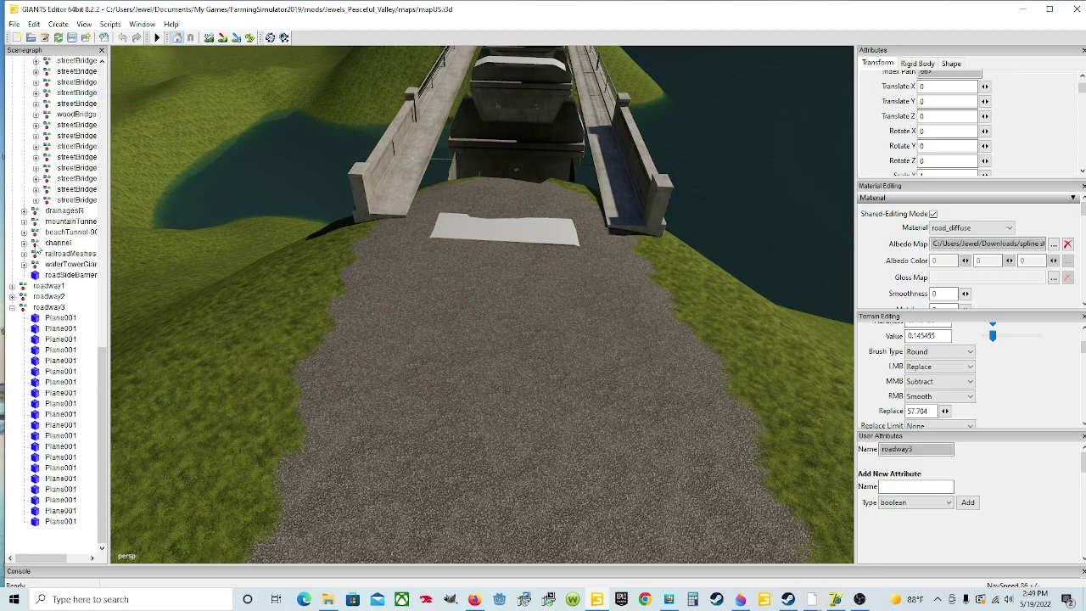
click(48, 306)
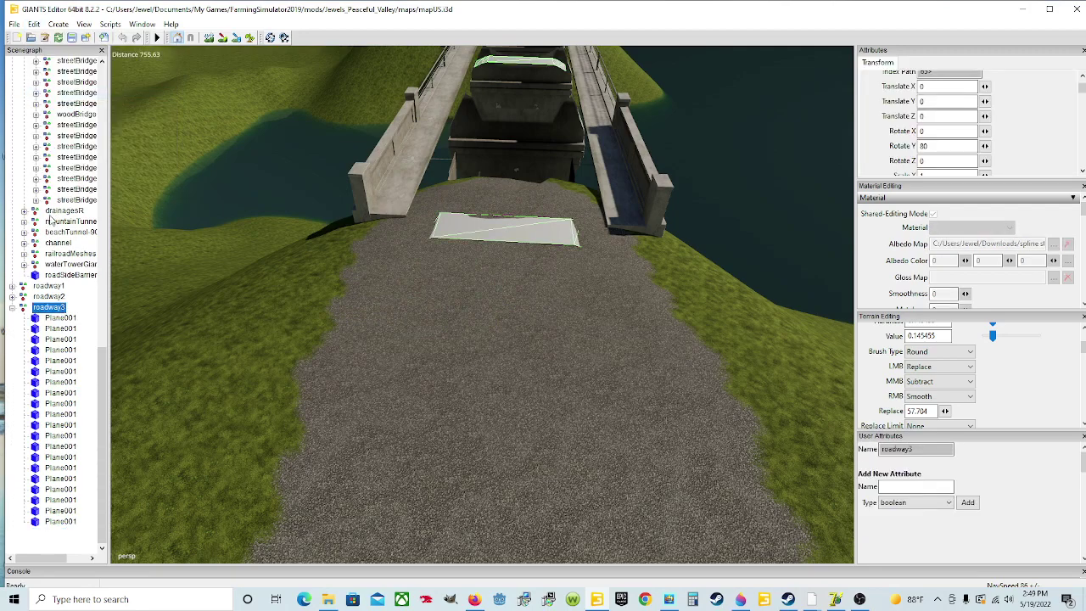
click(34, 23)
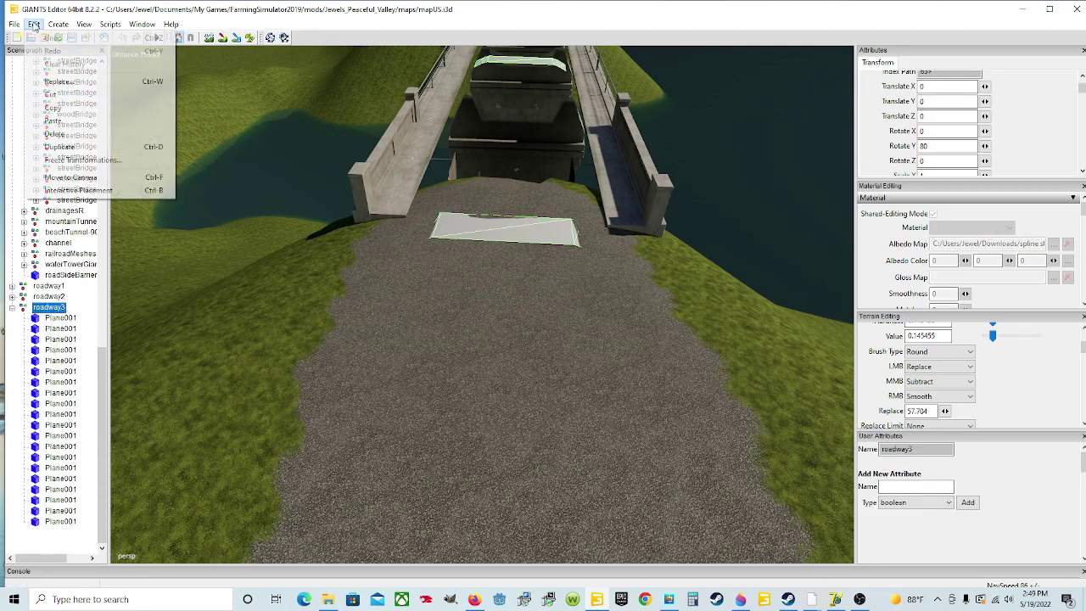
click(56, 120)
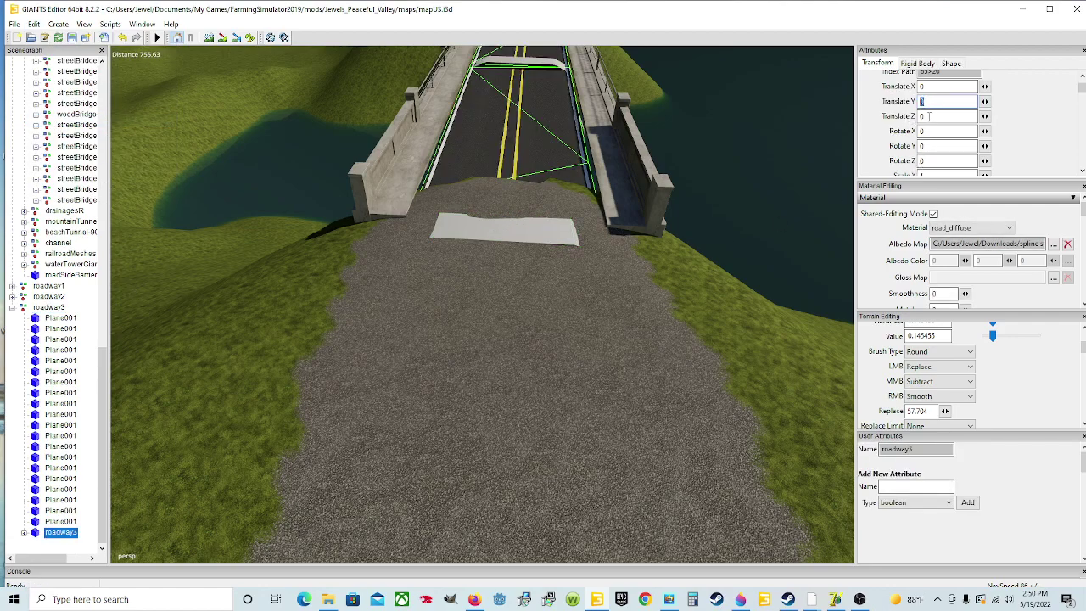
text(-47)
key(Return)
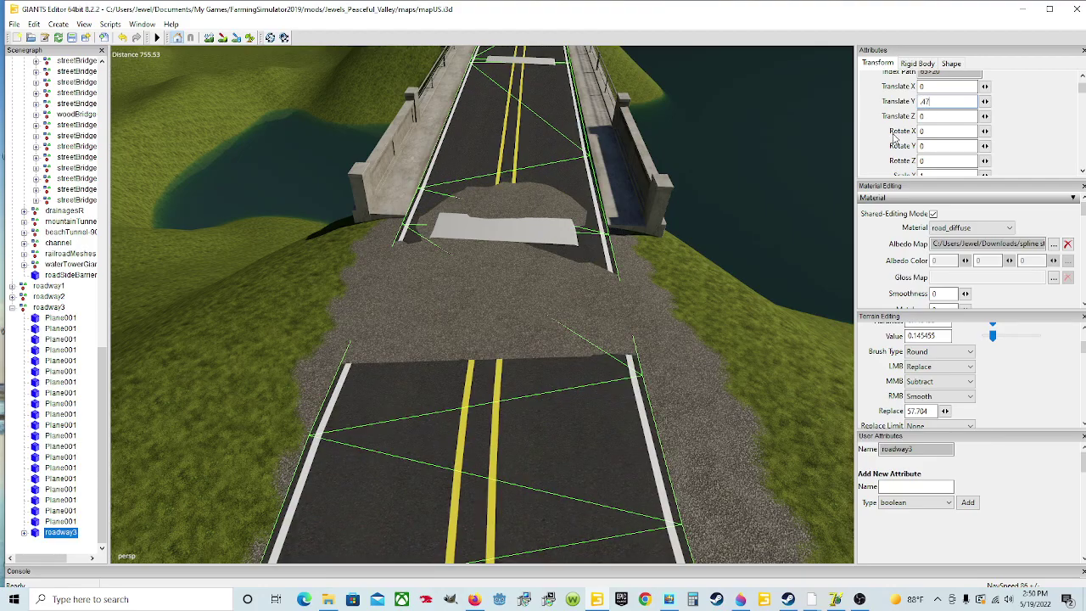
Step: Examine how the new road meets the gravel, sidewalks and end walls at the bridge entrance
scroll(605, 154, up, 5)
alt+drag(613, 205, 427, 188)
scroll(620, 143, up, 3)
scroll(592, 99, up, 3)
scroll(488, 173, down, 3)
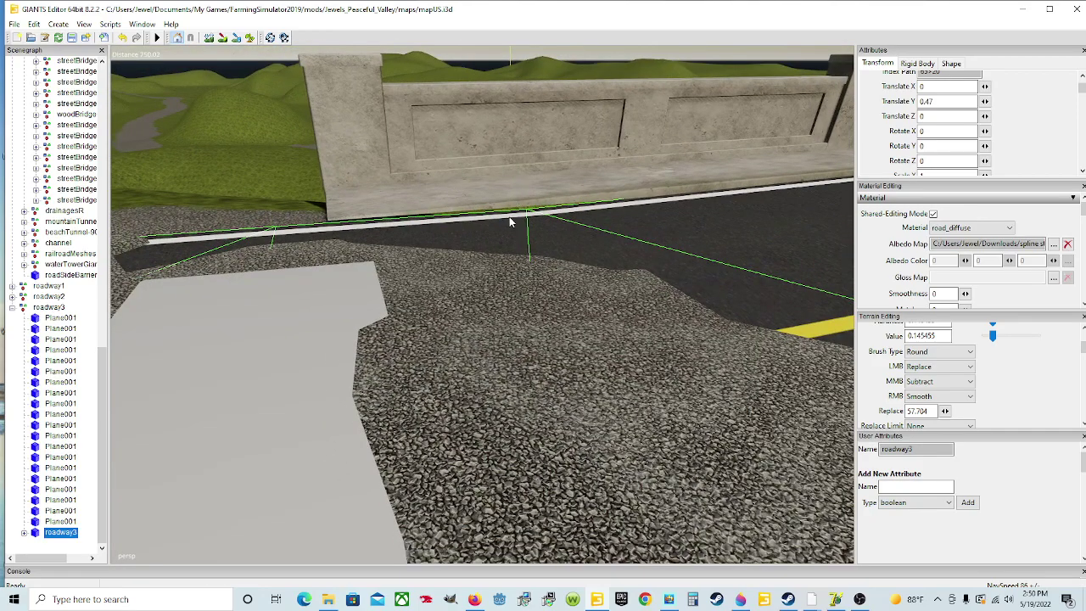
alt+drag(279, 322, 719, 297)
alt+drag(720, 292, 572, 277)
scroll(572, 276, down, 5)
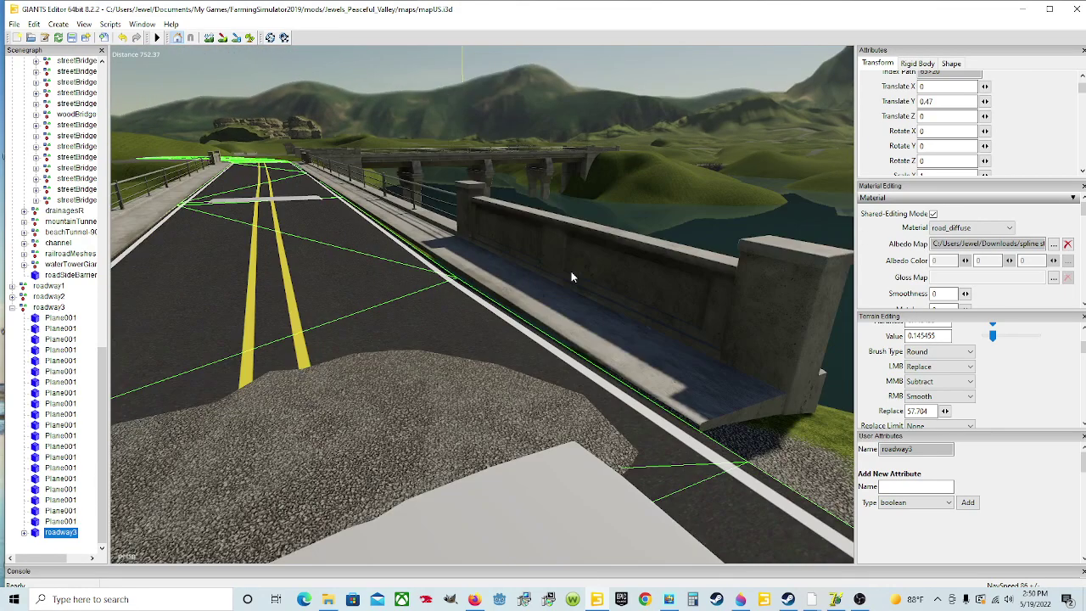
Step: Check the position and rotation of the marker planes at the bridge entrance and on the bridge deck
click(430, 438)
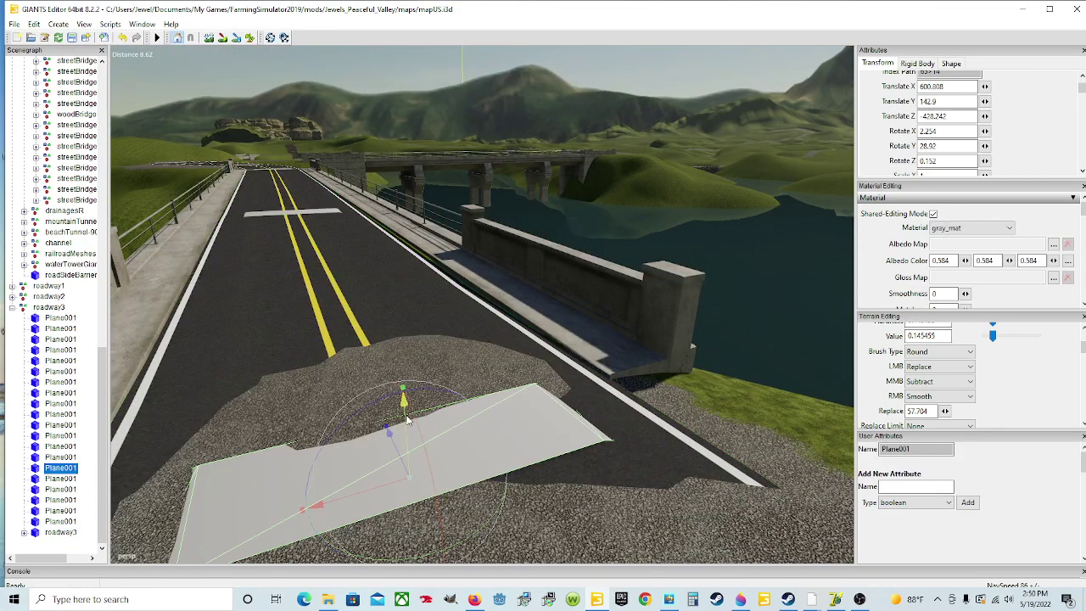
drag(406, 416, 441, 402)
scroll(440, 373, up, 6)
scroll(376, 395, up, 4)
scroll(582, 405, down, 6)
click(483, 348)
drag(513, 280, 504, 305)
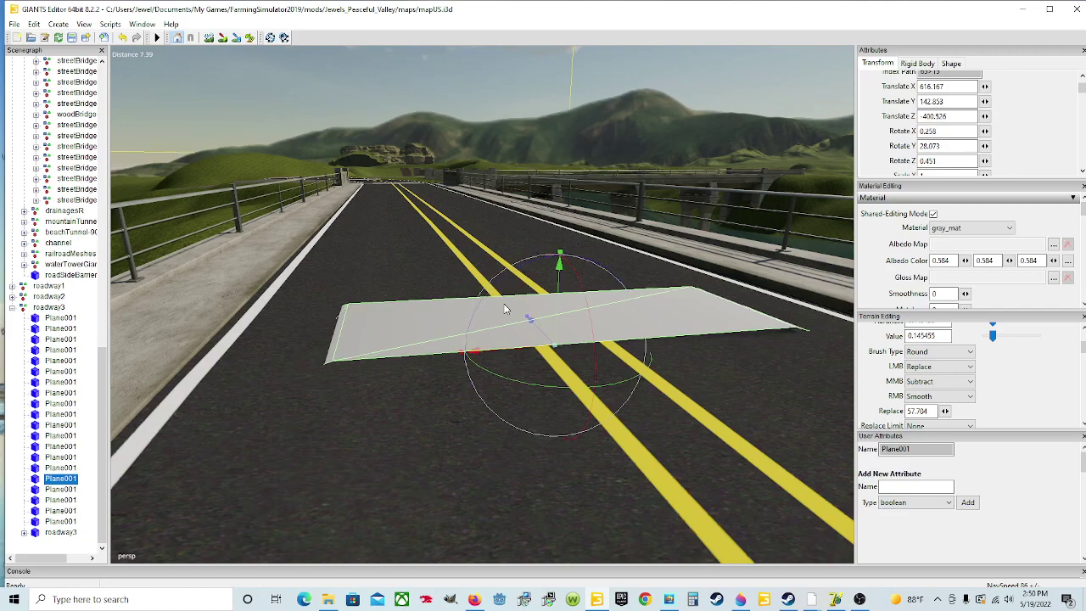
Step: Set terrain sculpting to Add and raise the gravel along the road edge beside the bridge's end wall
mouse_move(590, 374)
alt+mouse_down()
mouse_move(533, 335)
mouse_move(605, 363)
alt+mouse_up()
scroll(555, 340, up, 3)
scroll(534, 334, up, 5)
scroll(606, 363, up, 5)
alt+drag(495, 352, 582, 380)
scroll(446, 321, up, 4)
scroll(557, 340, up, 3)
scroll(666, 374, down, 3)
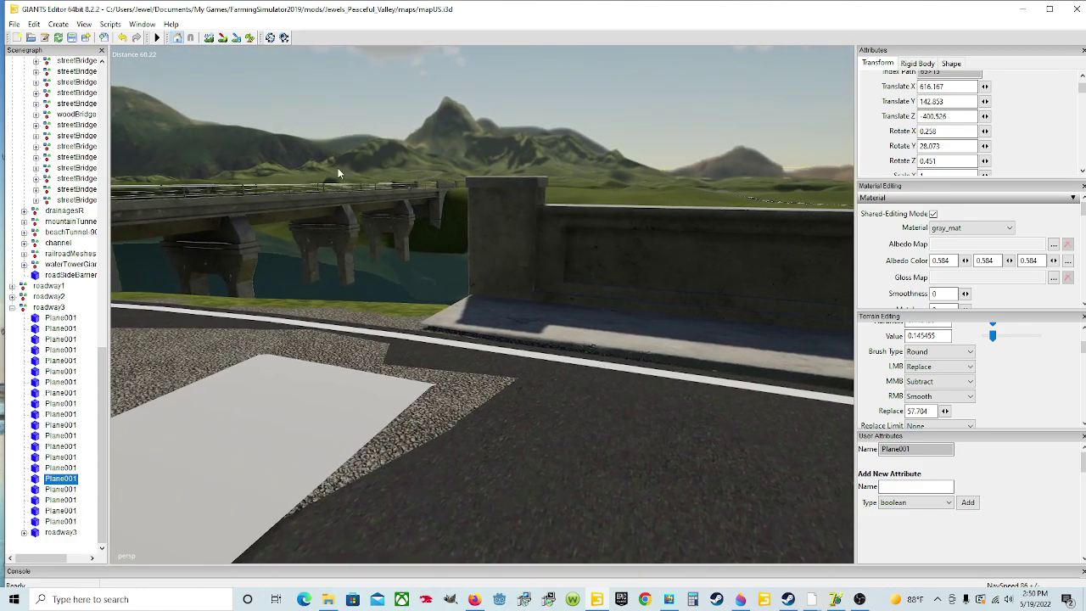
click(953, 366)
click(929, 382)
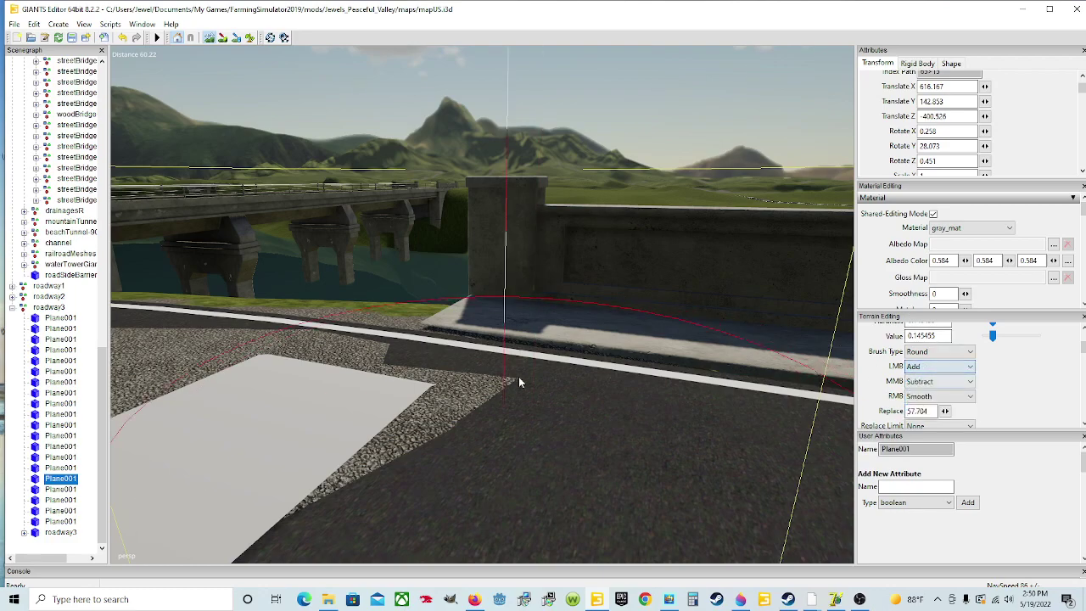
click(493, 329)
click(495, 328)
click(515, 326)
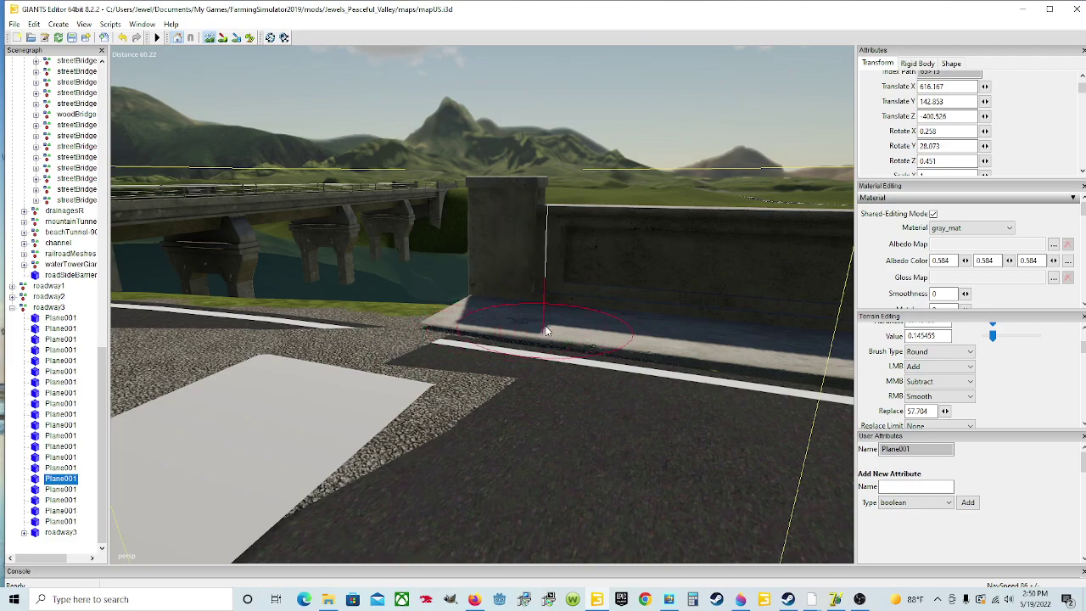
click(511, 325)
click(509, 324)
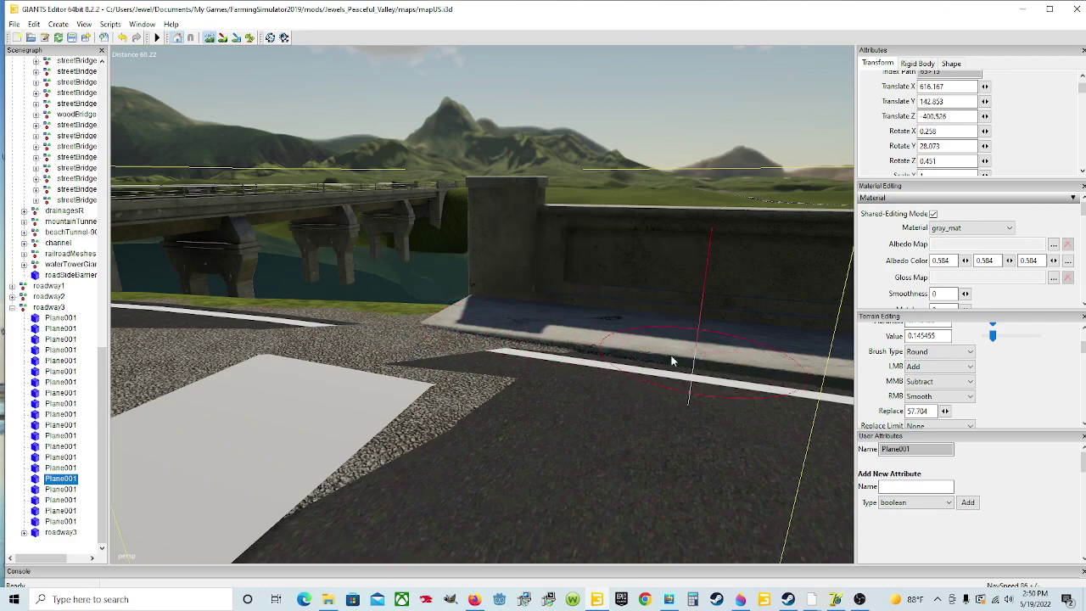
click(725, 370)
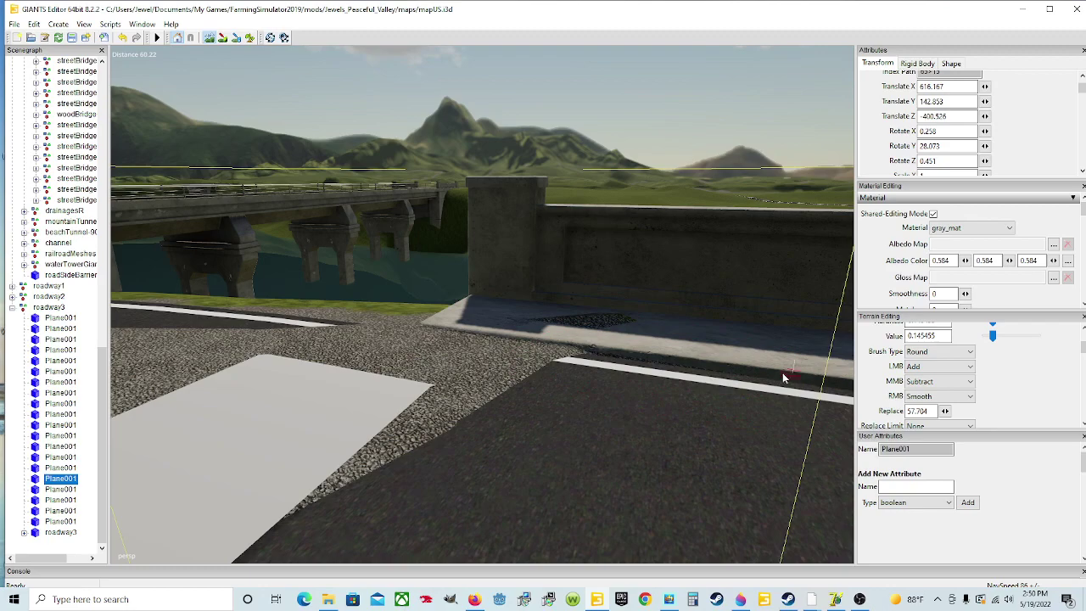
mouse_move(729, 375)
mouse_down()
mouse_move(660, 377)
mouse_move(465, 333)
mouse_move(615, 350)
mouse_up()
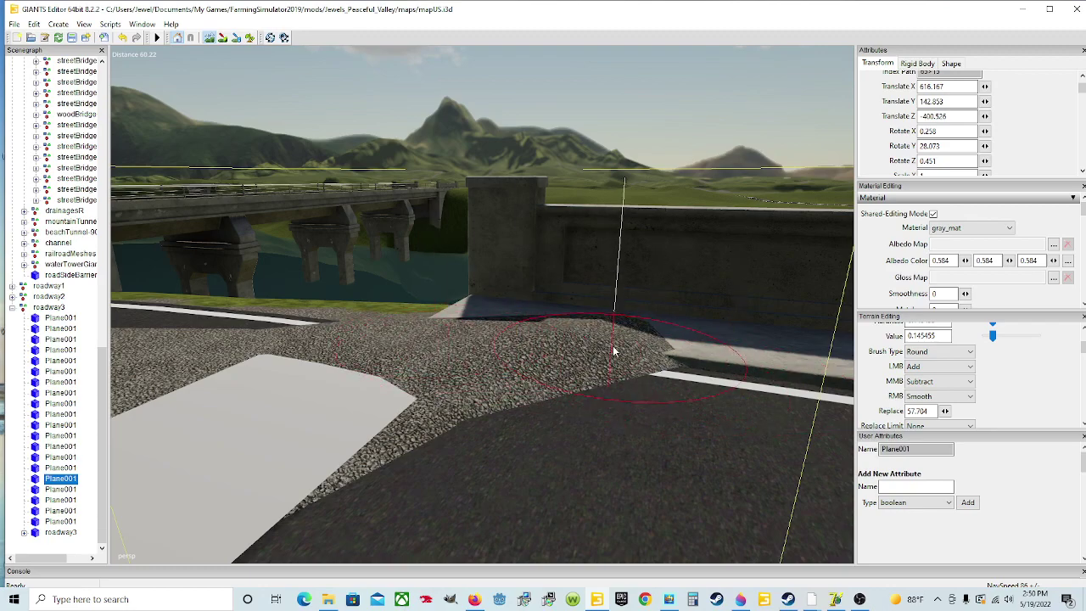
Step: Lower the gravel covering the road beside the bridge's end wall with the Subtract terrain brush
middle_drag(601, 345, 408, 358)
middle_click(452, 356)
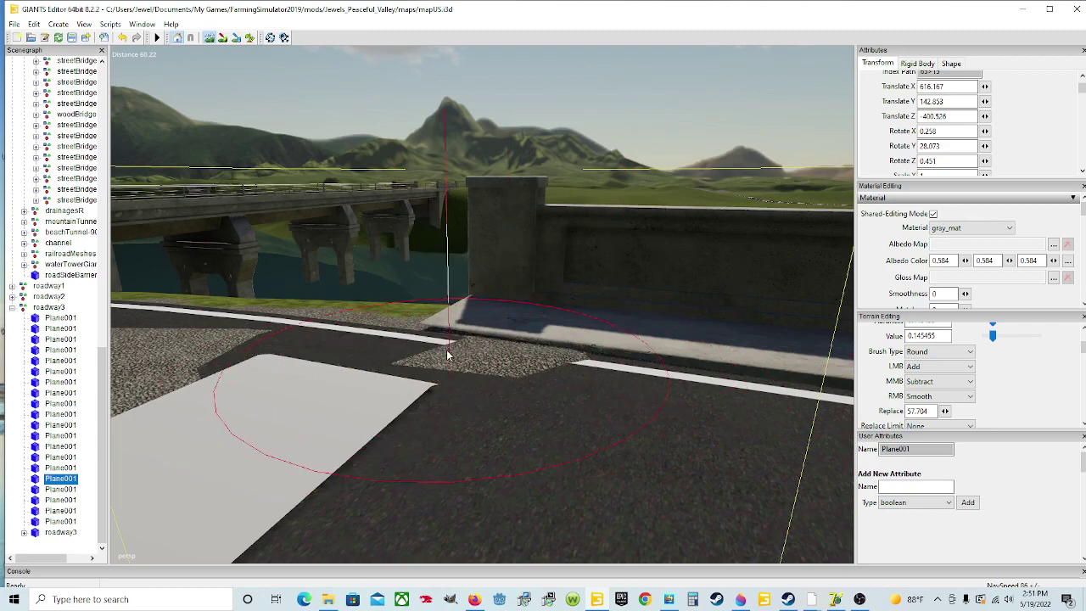
middle_click(498, 353)
middle_click(524, 356)
Step: Alternately raise and lower the gravel at the sidewalk until it sits just below the road surface, and leave terrain sculpting
click(503, 329)
click(499, 331)
middle_drag(560, 332, 448, 334)
click(485, 326)
click(500, 326)
drag(643, 348, 610, 358)
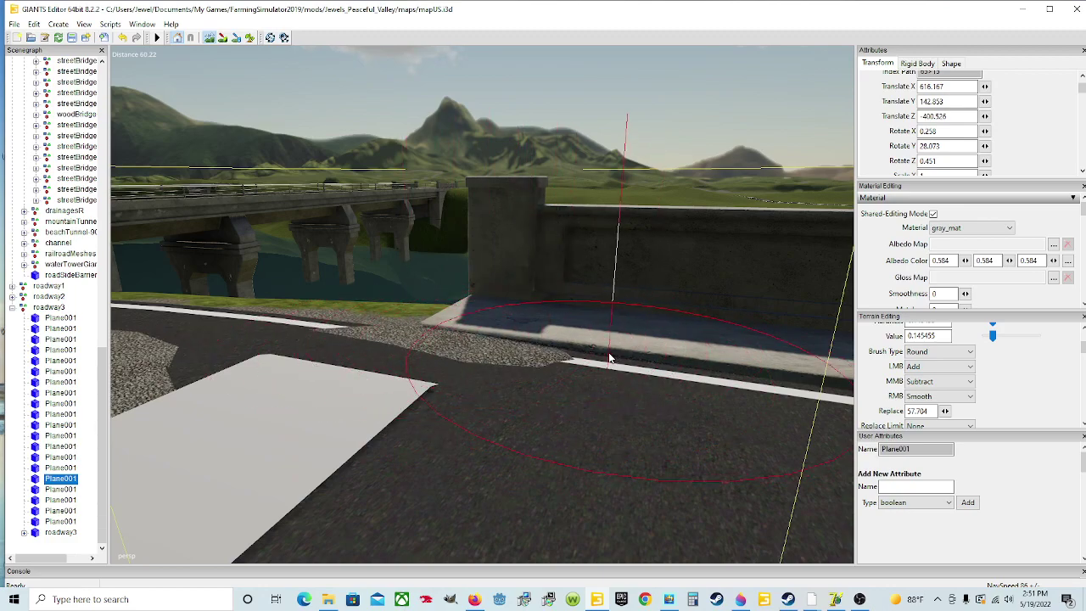
middle_click(495, 349)
middle_click(425, 341)
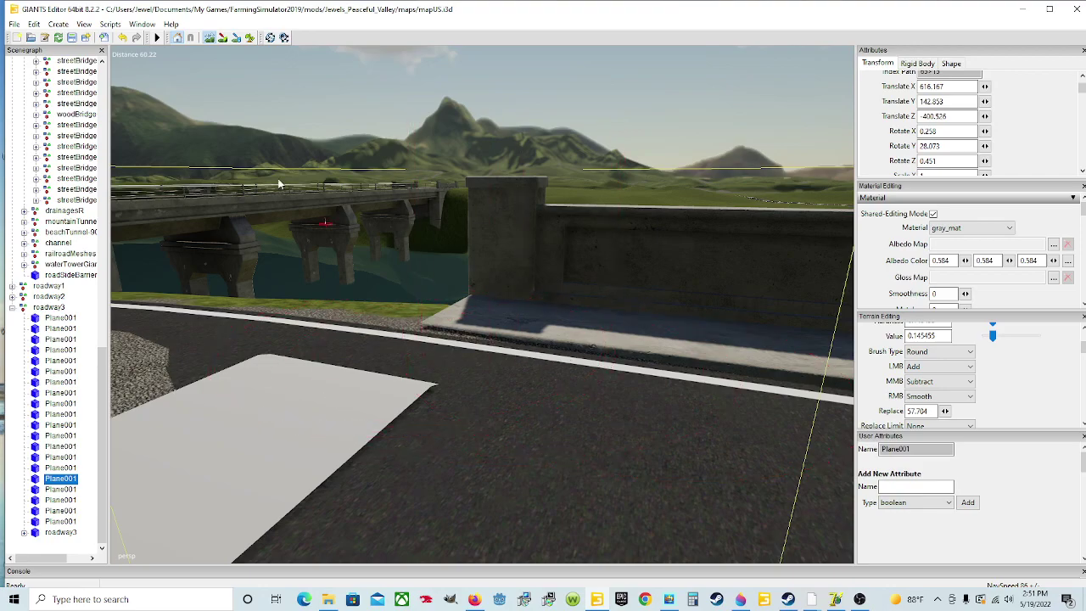
click(209, 38)
Step: Try rotating the street bridge to a Rotate Y of 70.709, and undo the rotation
mouse_move(580, 318)
alt+mouse_down()
mouse_move(536, 317)
mouse_move(523, 302)
mouse_move(872, 351)
mouse_move(719, 367)
mouse_move(818, 323)
mouse_move(829, 307)
mouse_move(769, 305)
mouse_move(667, 331)
mouse_move(582, 396)
alt+mouse_up()
scroll(523, 303, up, 2)
scroll(829, 307, up, 2)
alt+drag(591, 442, 462, 477)
click(556, 360)
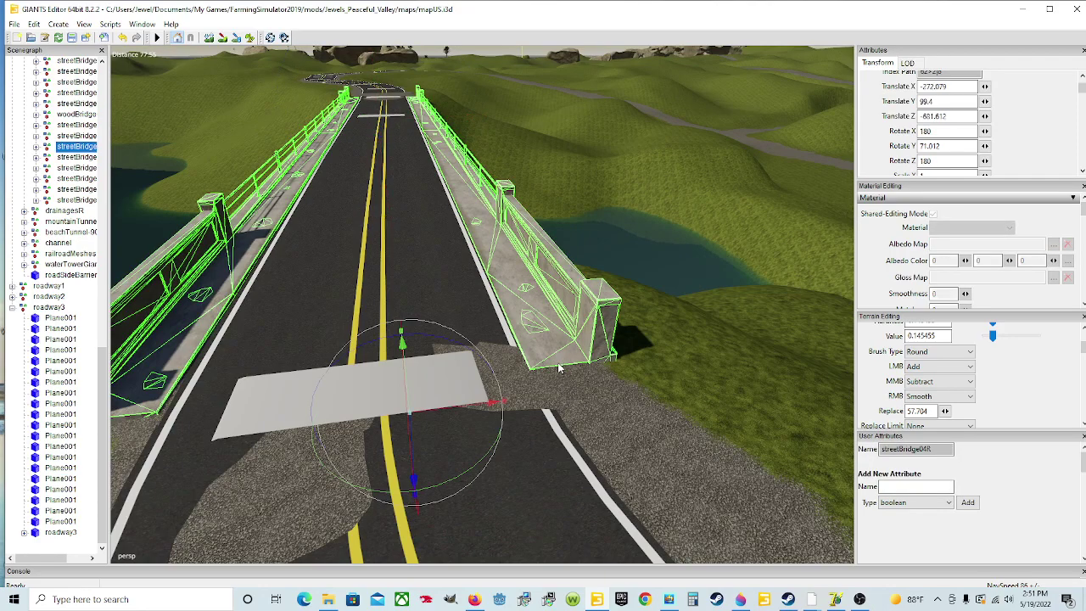
drag(474, 472, 477, 475)
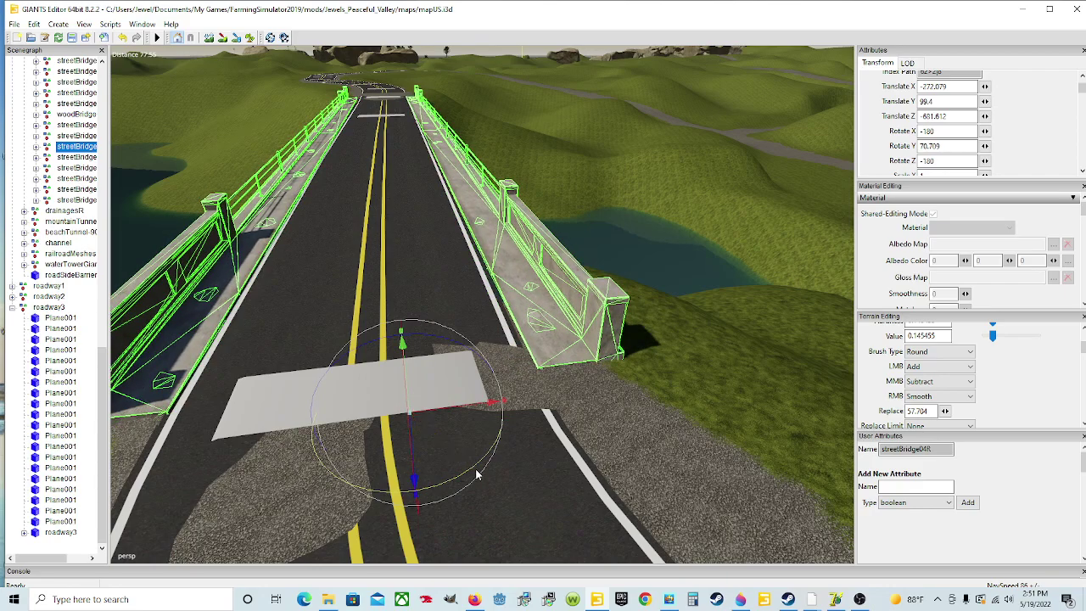
right_drag(505, 475, 356, 427)
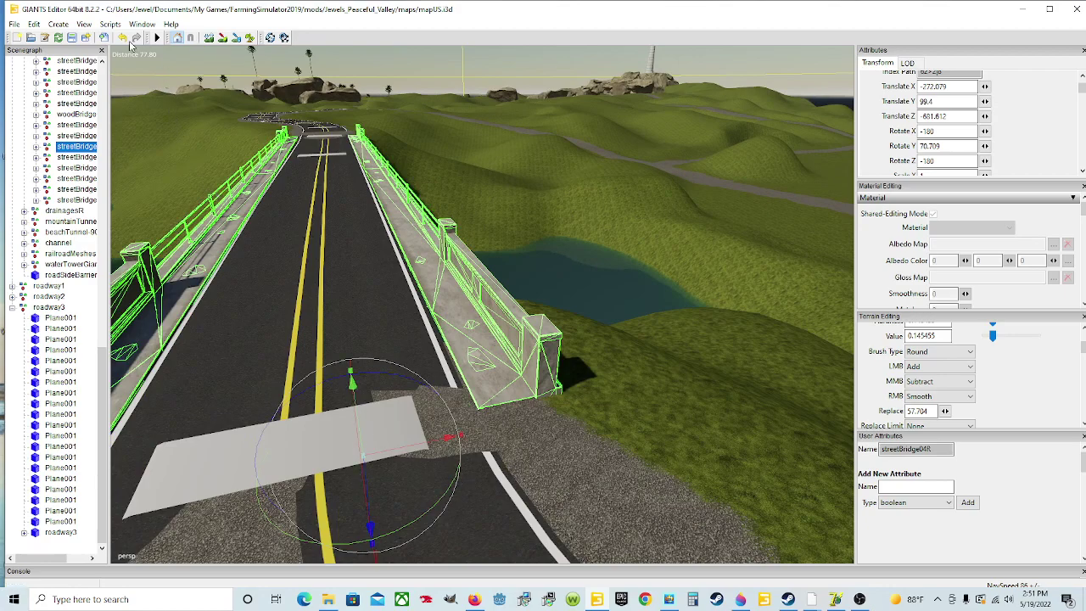
click(123, 38)
Step: Examine the gap between the road edges and the sidewalks on both sides of the bridge entrance
alt+drag(130, 57, 378, 221)
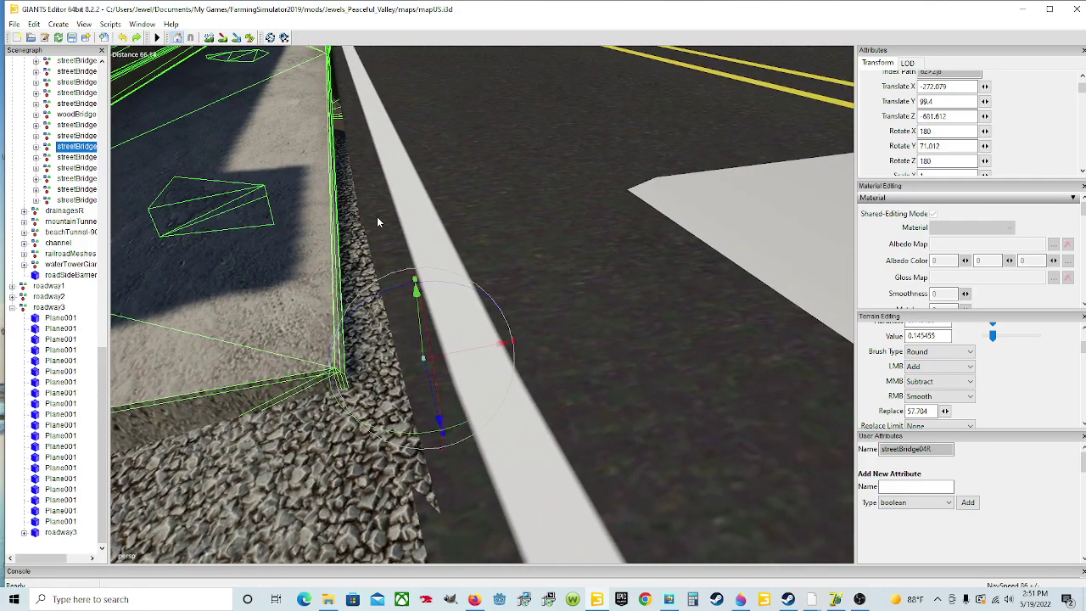
scroll(377, 222, down, 3)
alt+drag(533, 257, 407, 252)
scroll(554, 248, up, 2)
scroll(599, 245, up, 2)
scroll(406, 250, down, 4)
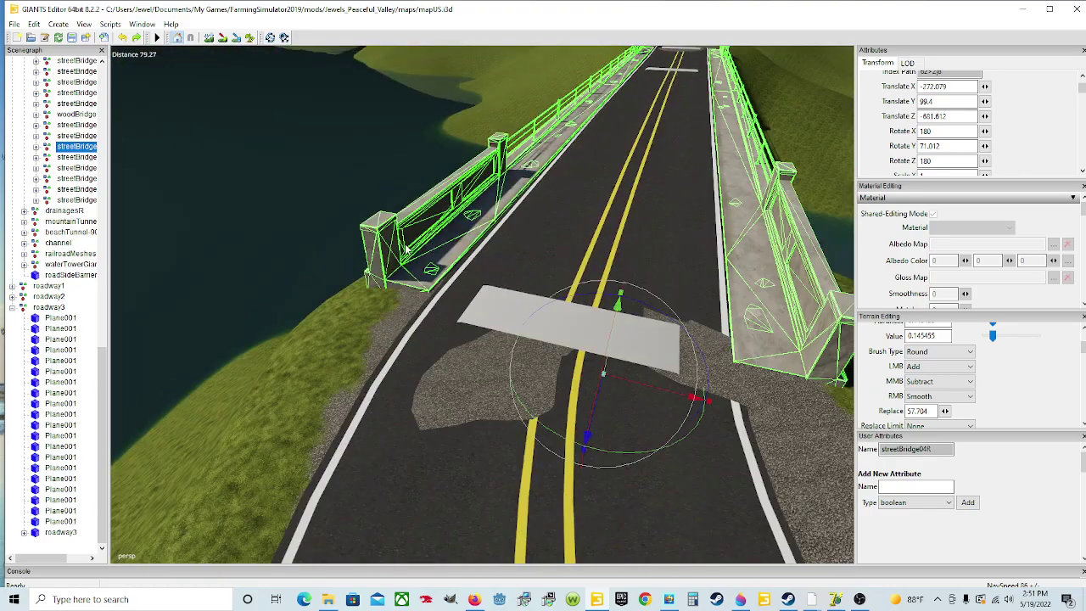
Step: Try shifting the street bridge sideways to Translate X -271.891 and Translate Z -681.067, and undo the move
alt+drag(505, 256, 551, 267)
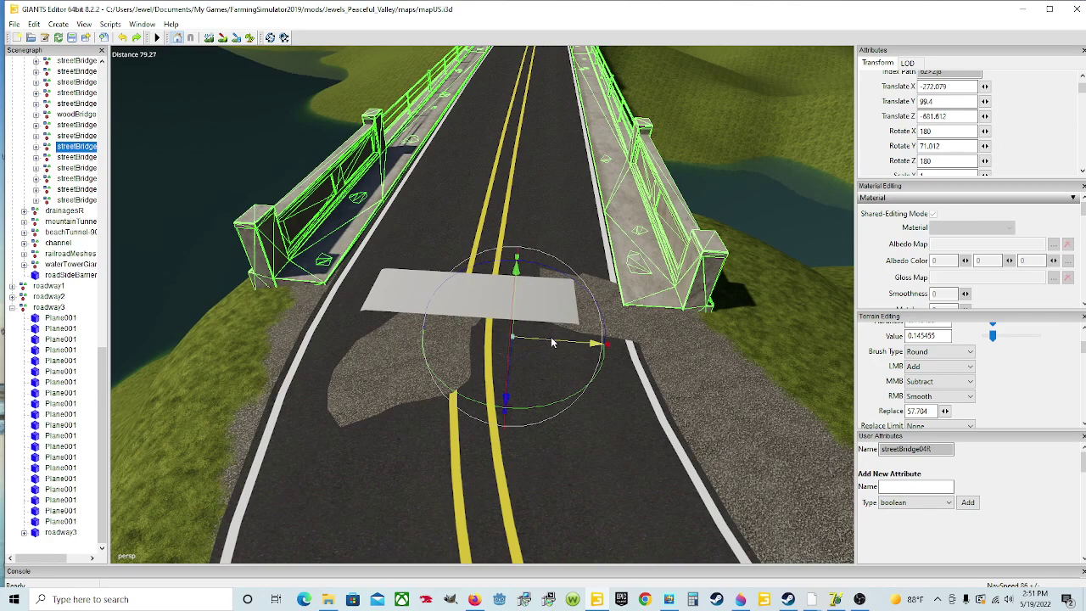
drag(552, 343, 548, 343)
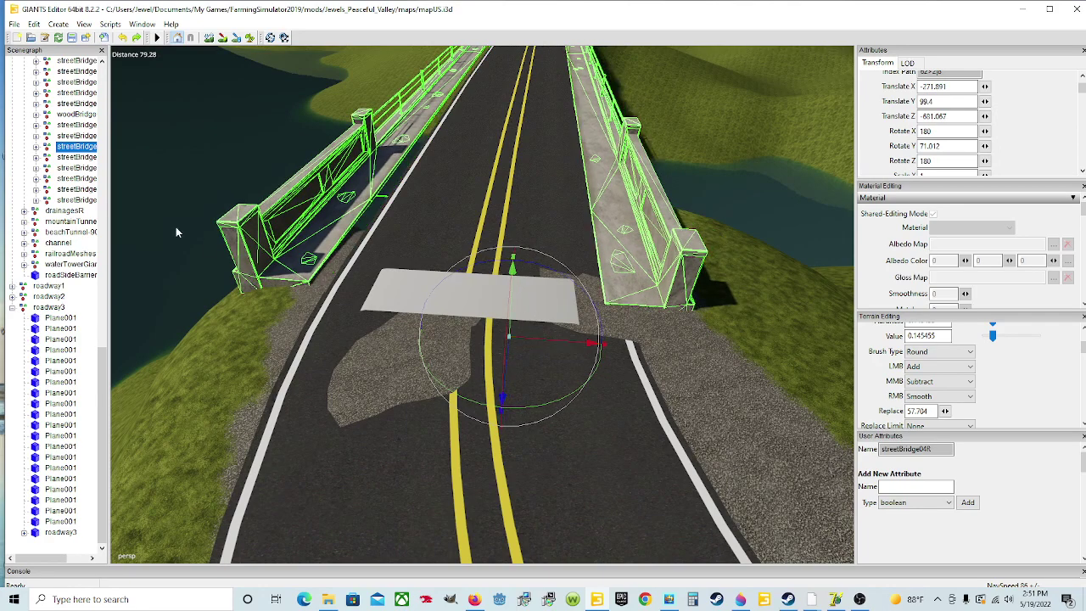
click(123, 38)
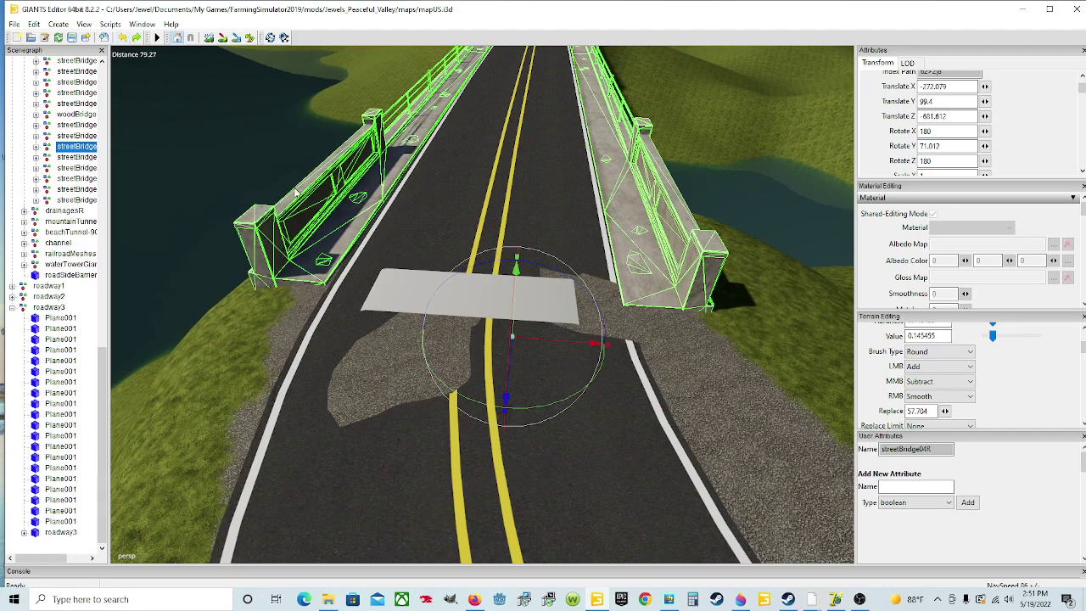
Step: Shift the marker plane at the bridge entrance slightly across the road to Translate X 646.866 and Translate Z -344.986
click(434, 296)
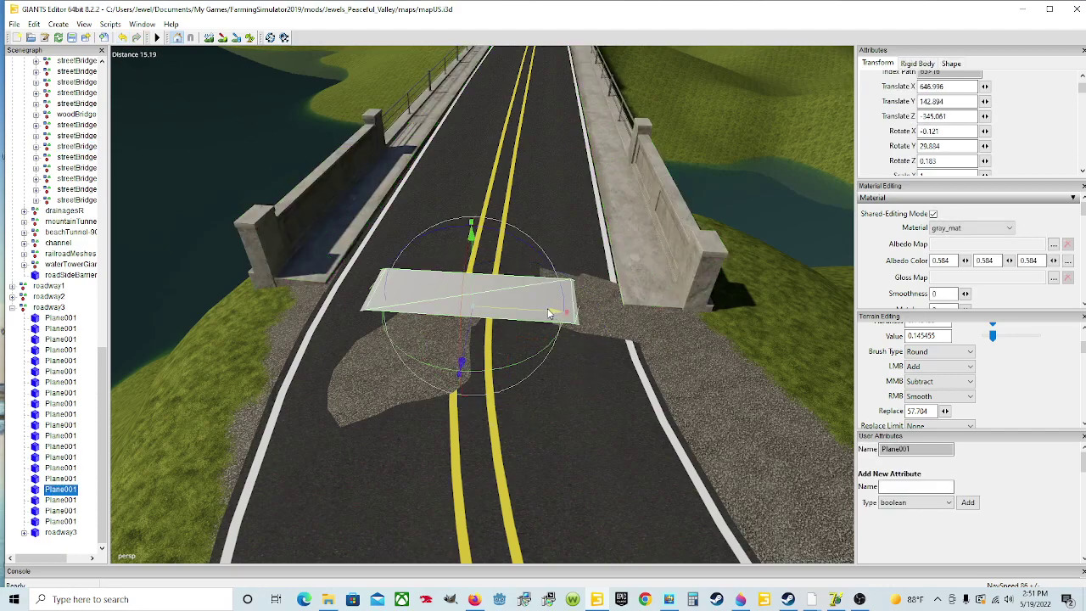
drag(547, 314, 543, 313)
Step: Lower the gravel patch covering the road at the bridge entrance marker with the Subtract terrain brush, and leave terrain sculpting
alt+drag(531, 376, 567, 343)
scroll(524, 329, up, 6)
scroll(524, 334, up, 2)
scroll(567, 343, down, 8)
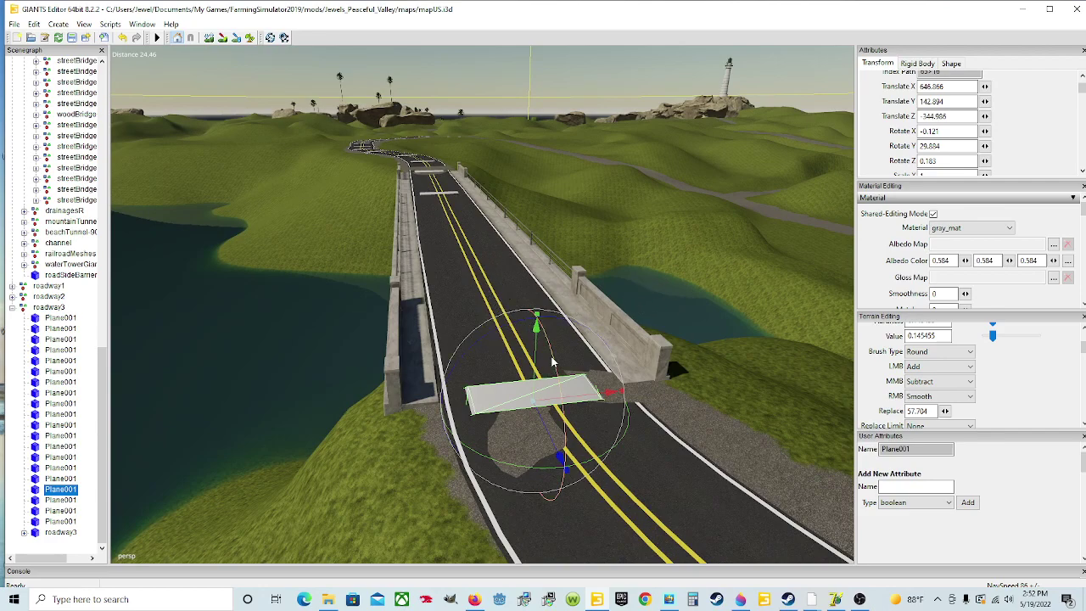
alt+drag(500, 382, 568, 396)
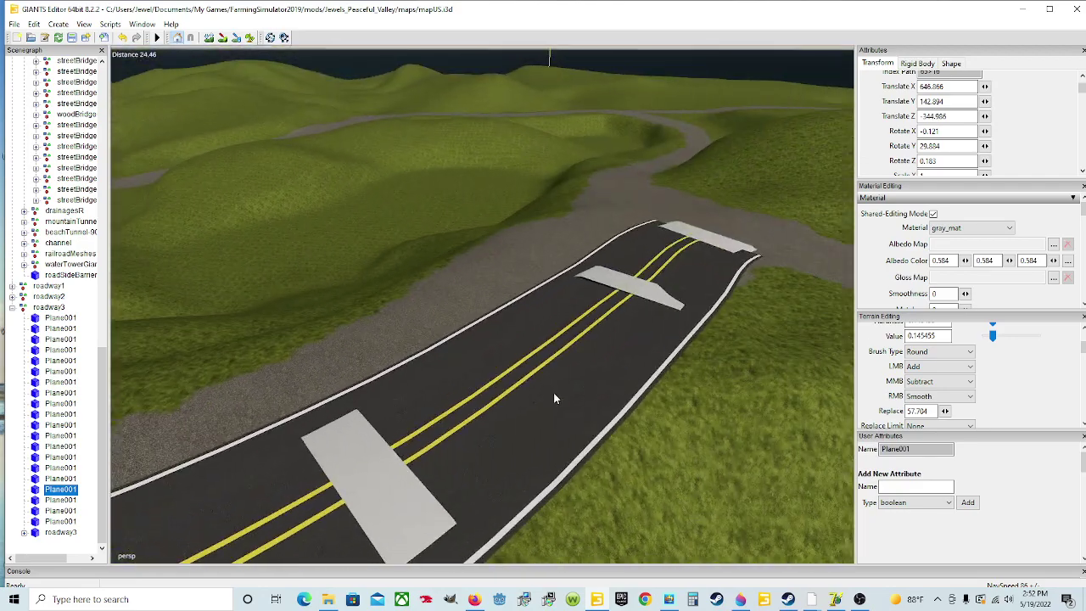
alt+drag(325, 447, 104, 434)
alt+drag(387, 466, 369, 469)
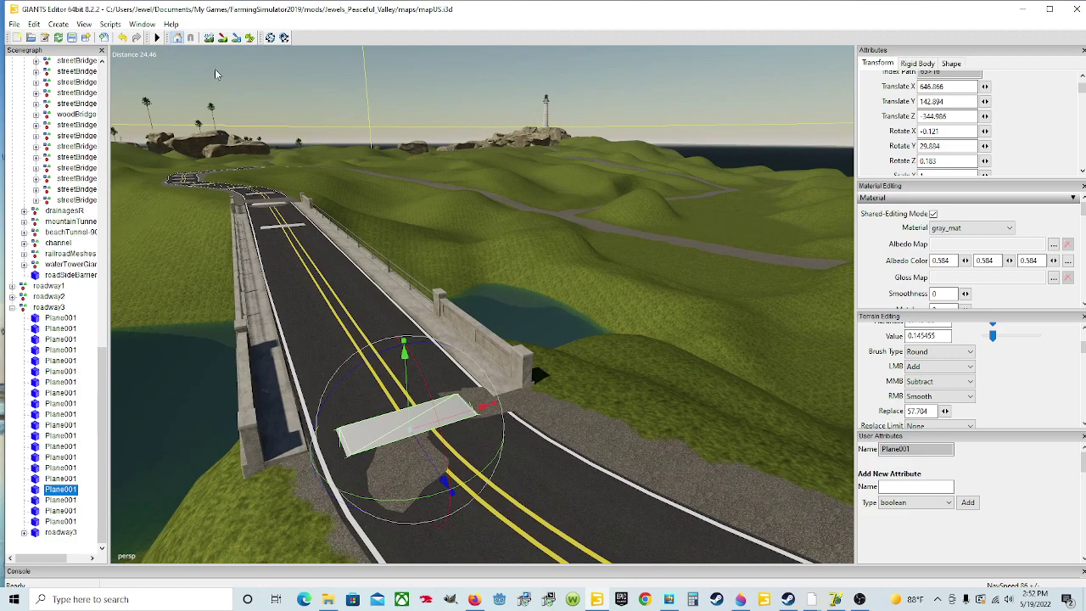
click(208, 38)
middle_drag(377, 422, 464, 421)
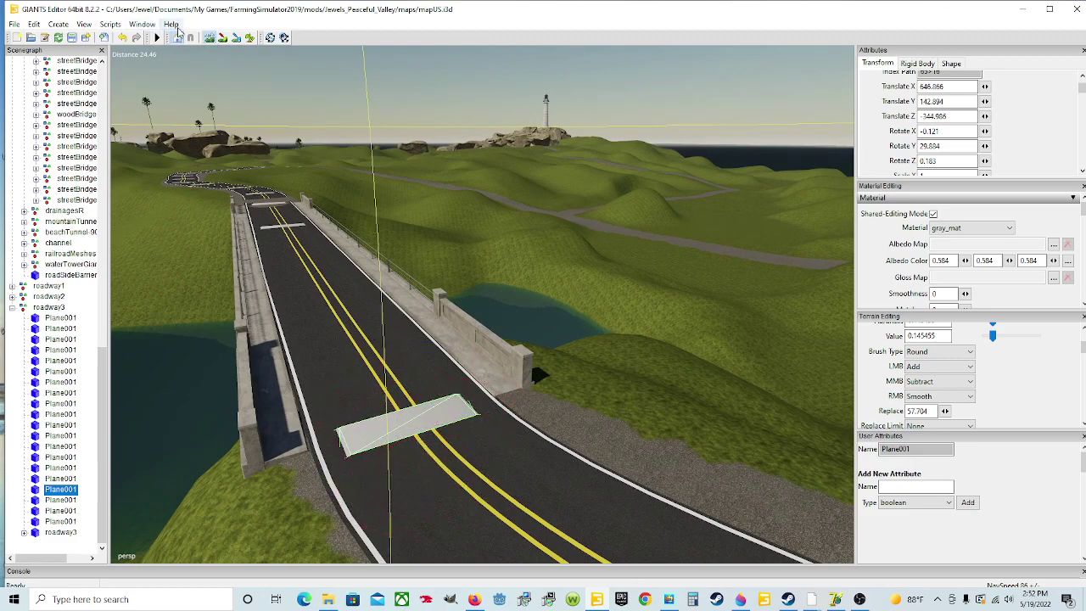
click(209, 38)
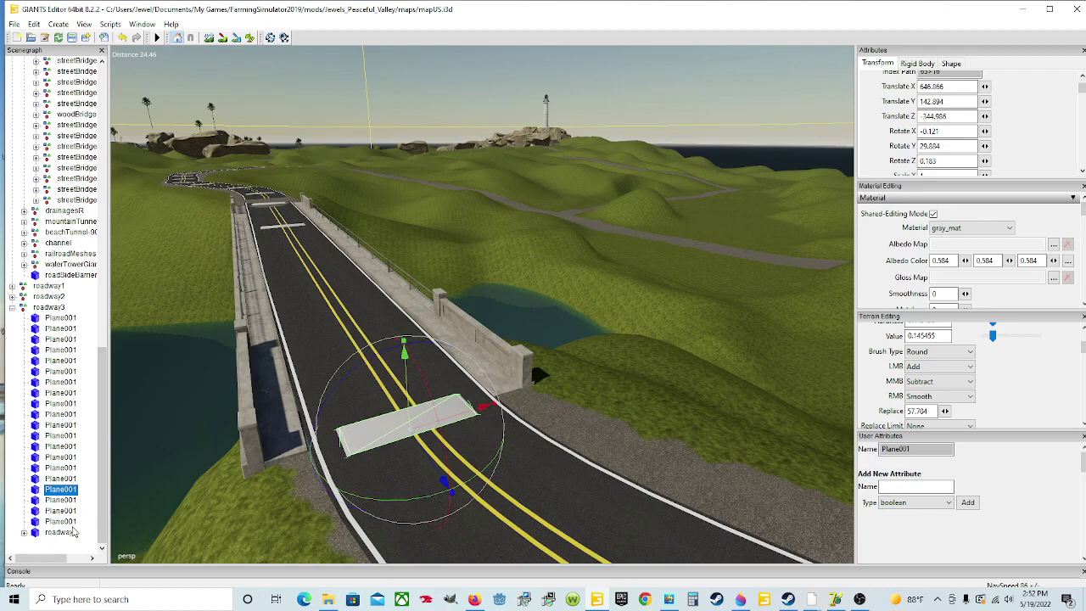
click(60, 318)
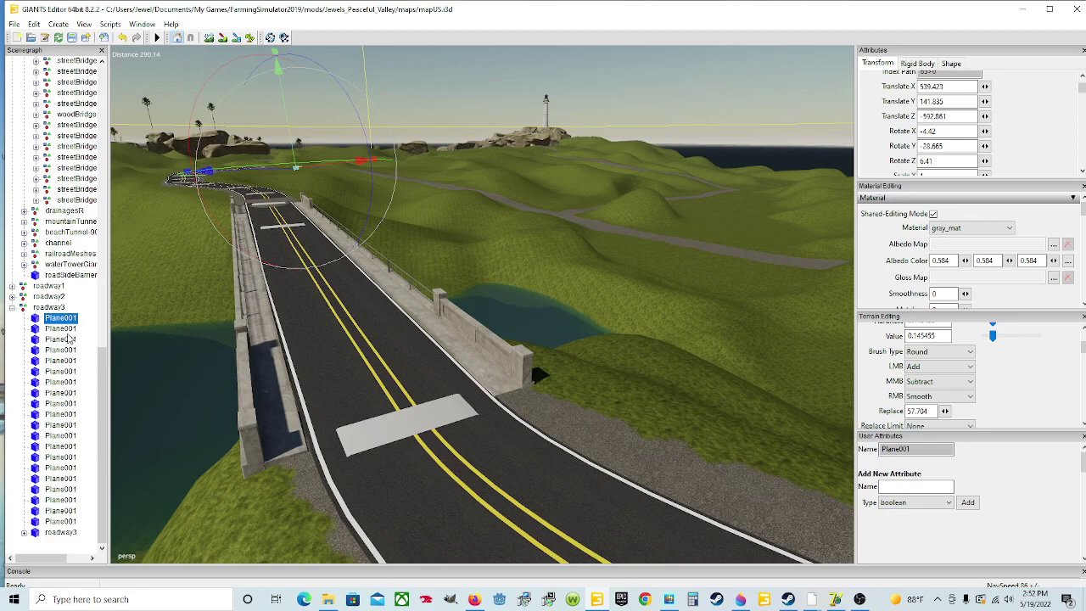
shift+click(64, 329)
shift+click(68, 349)
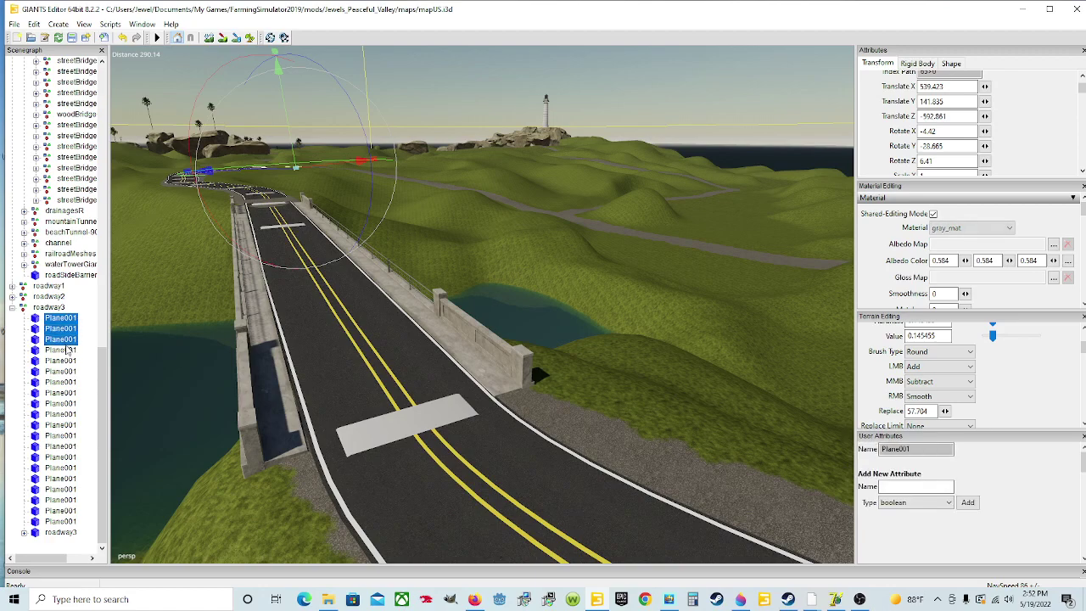
ctrl+click(66, 363)
ctrl+click(65, 373)
ctrl+click(64, 384)
ctrl+click(64, 403)
ctrl+click(65, 415)
ctrl+click(64, 394)
ctrl+click(64, 436)
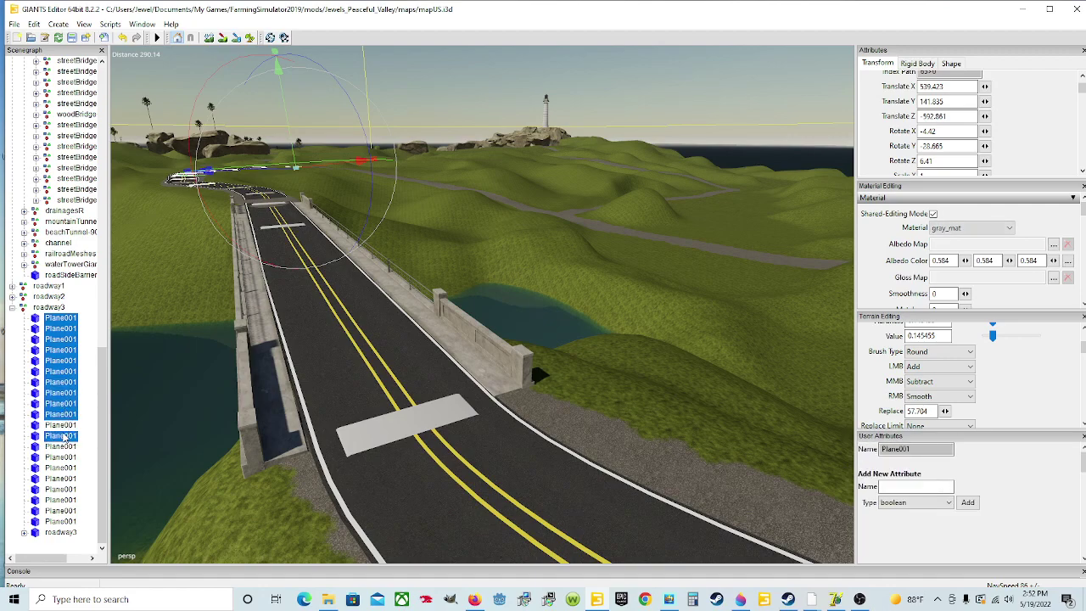
ctrl+click(64, 425)
click(91, 312)
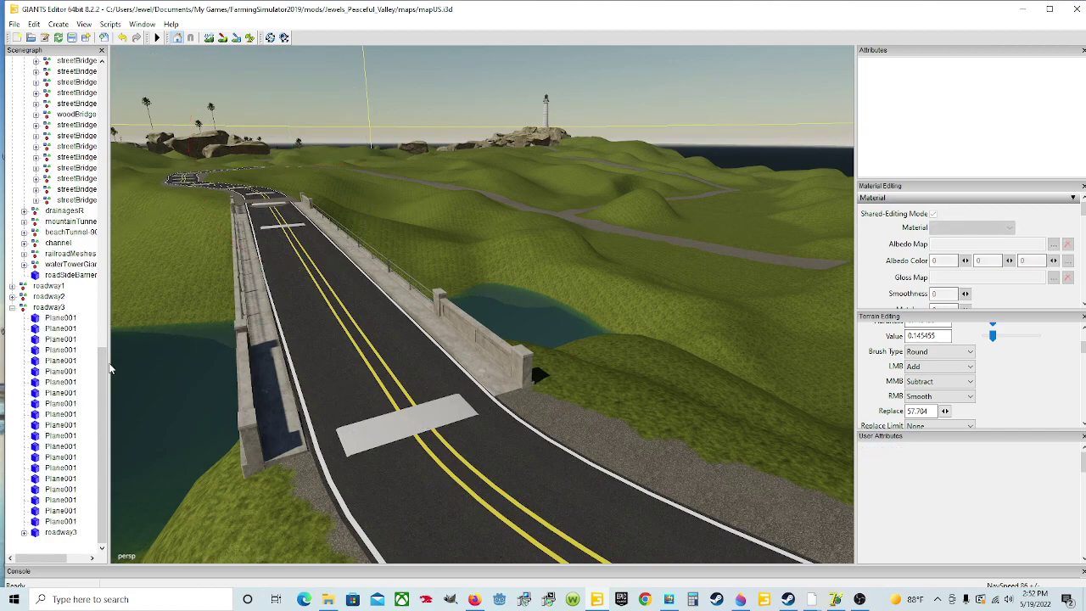
Step: Select the roadway3 group holding the markers and road, and show the available export commands
click(59, 309)
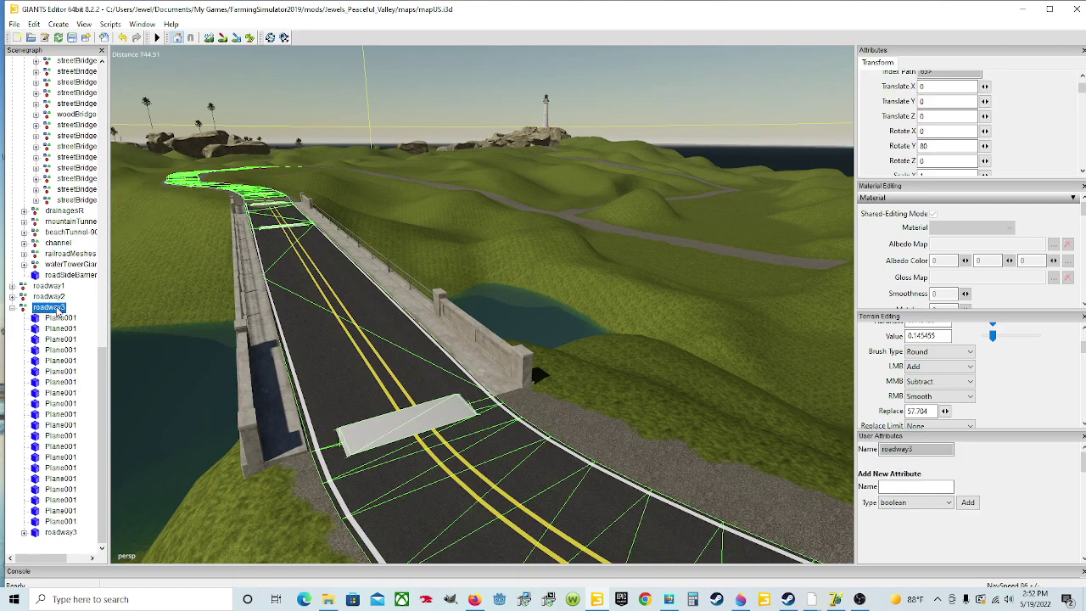
click(14, 24)
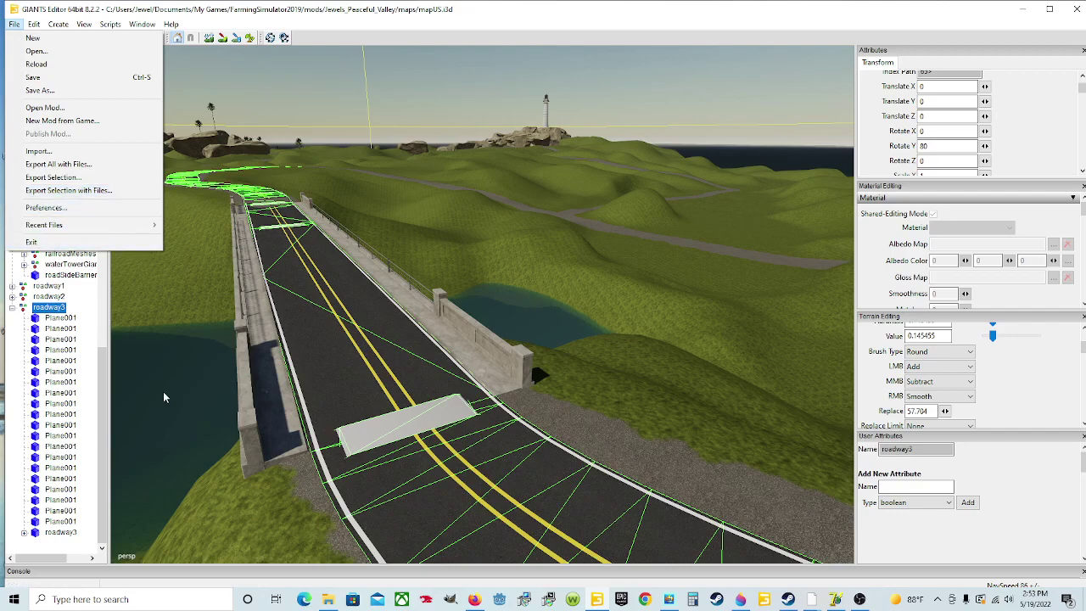
Step: Switch to File Explorer, locate the maps/Objects folder inside the FarmingSimulator2019 mod Jewels_Peaceful_Valley, and return to GIANTS Editor
click(327, 598)
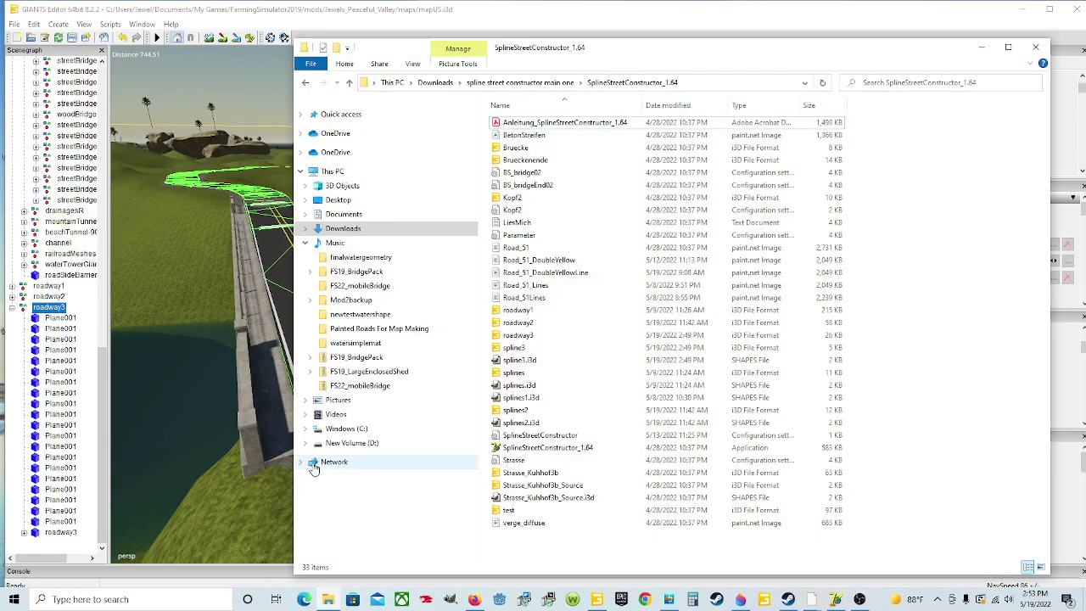
click(382, 218)
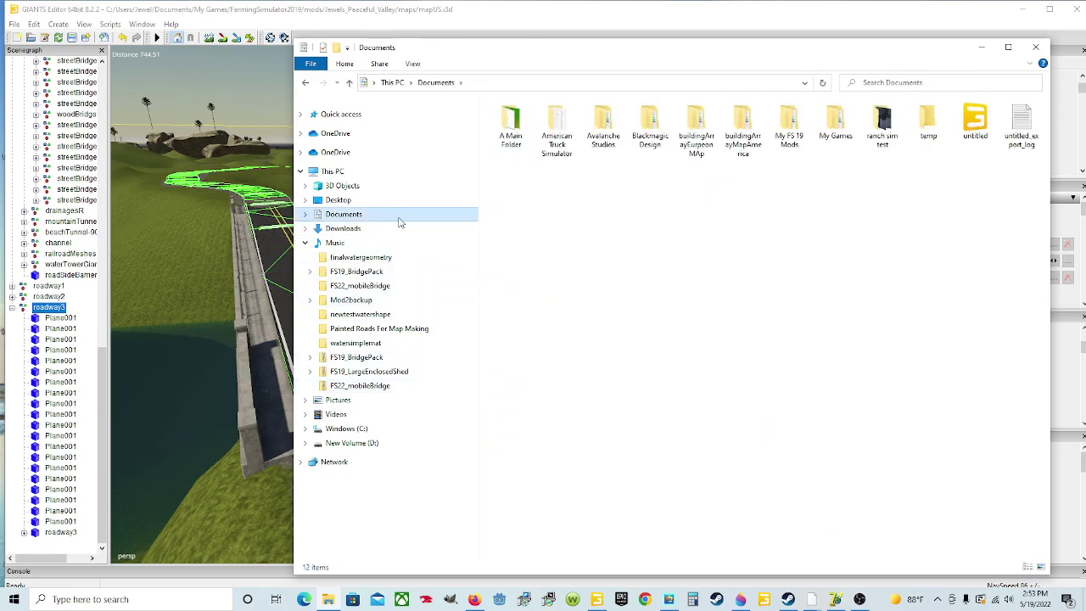
double_click(837, 129)
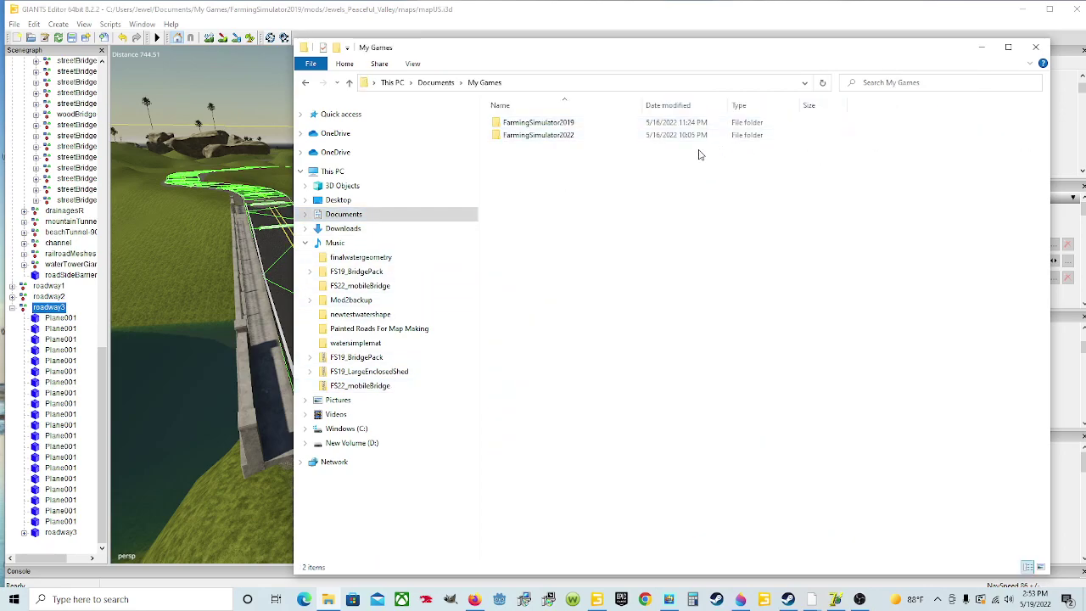
double_click(609, 123)
double_click(554, 178)
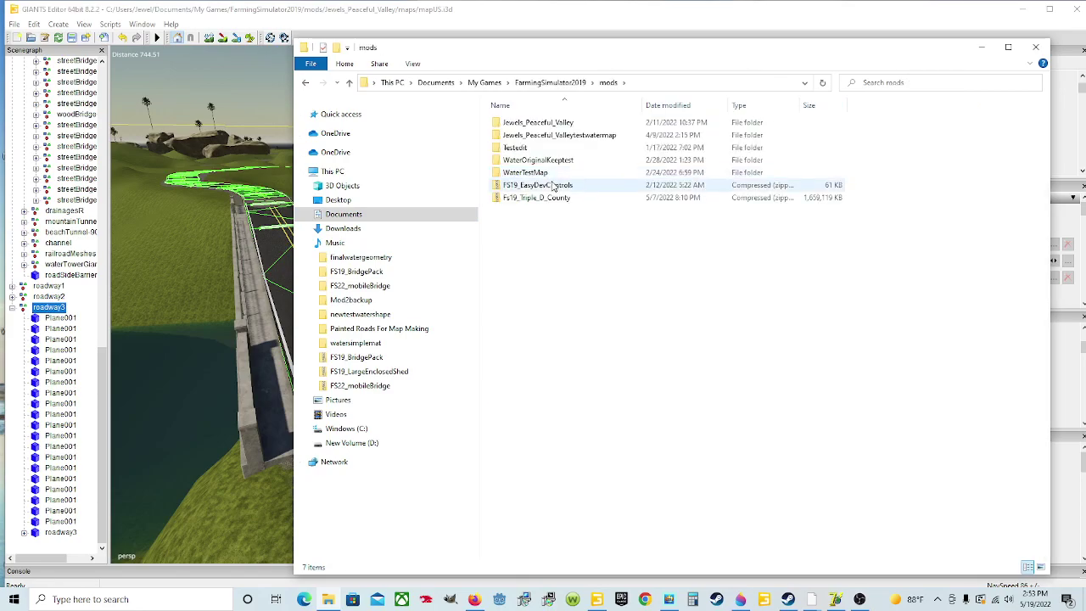
double_click(577, 123)
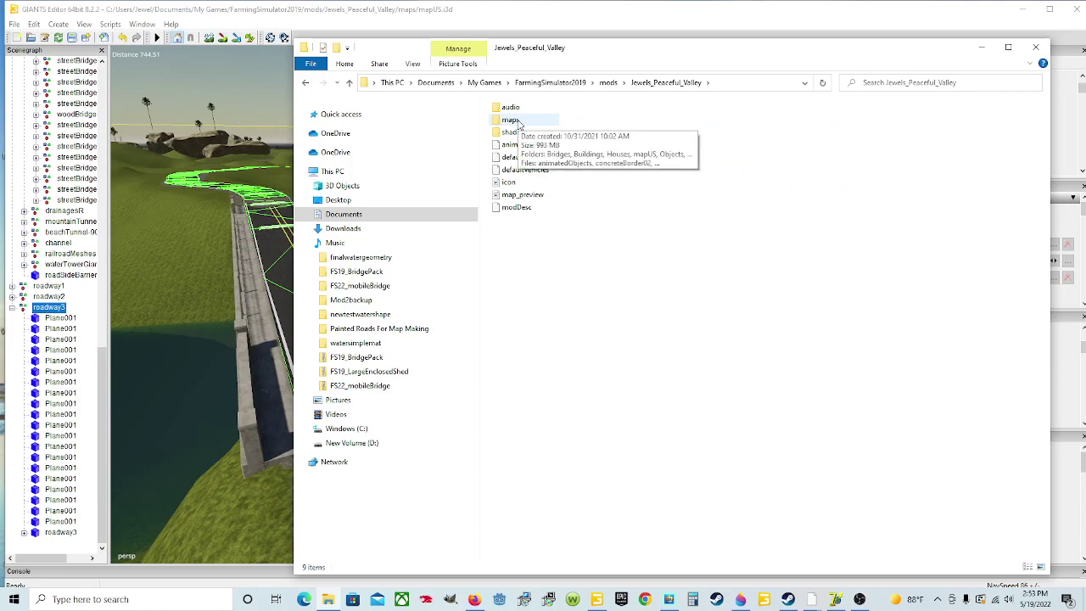
double_click(510, 121)
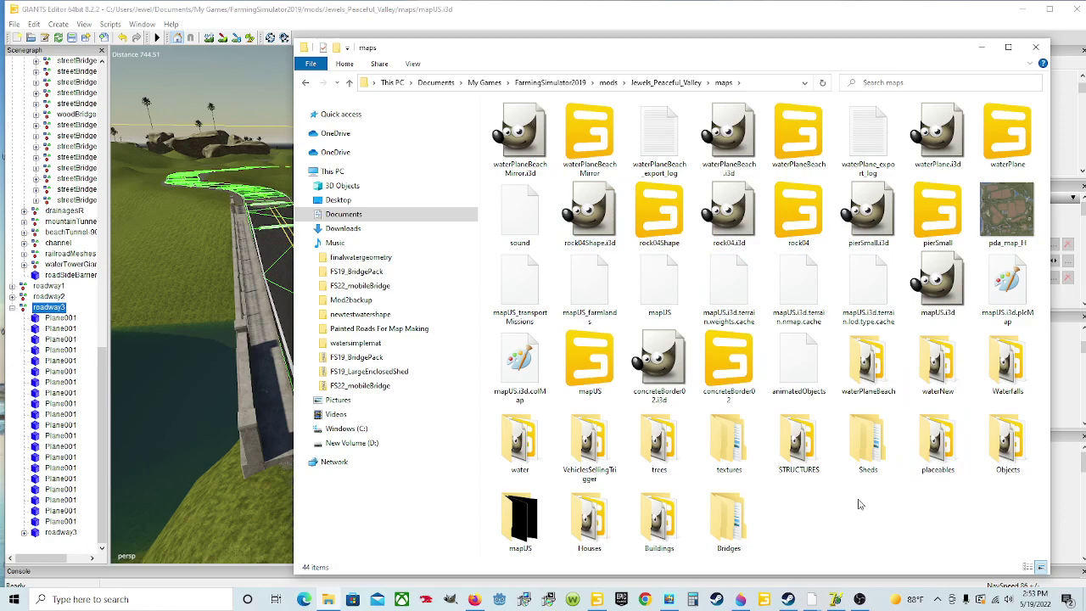
double_click(1007, 440)
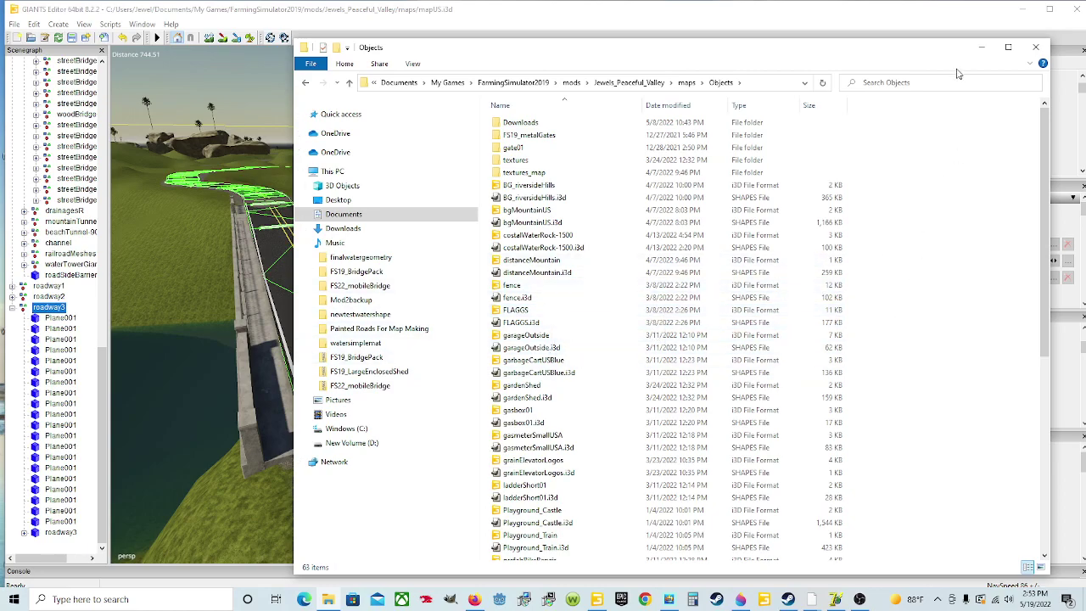
click(981, 47)
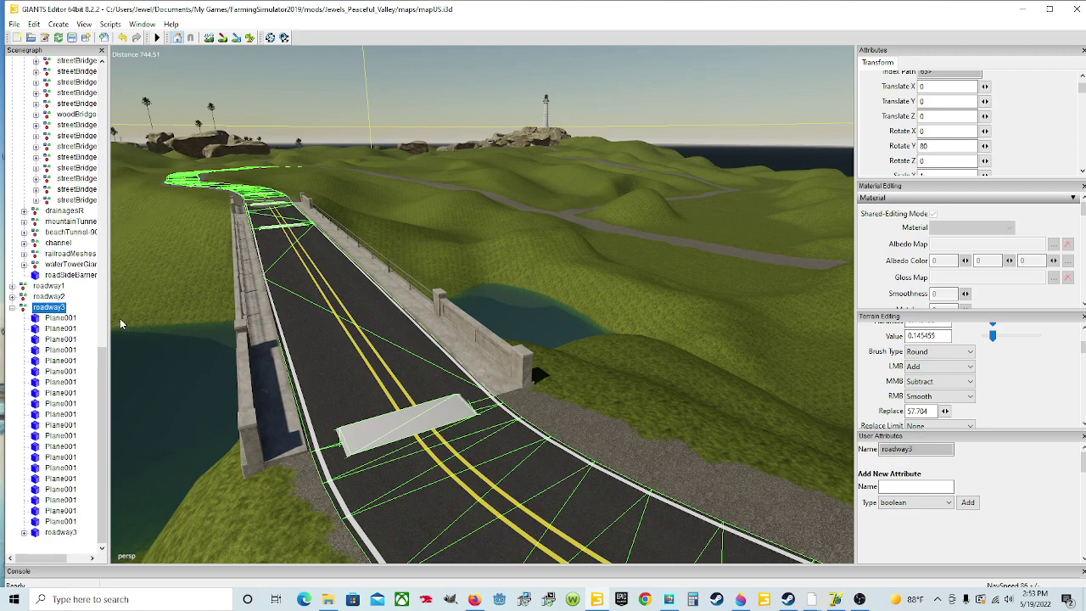
click(15, 25)
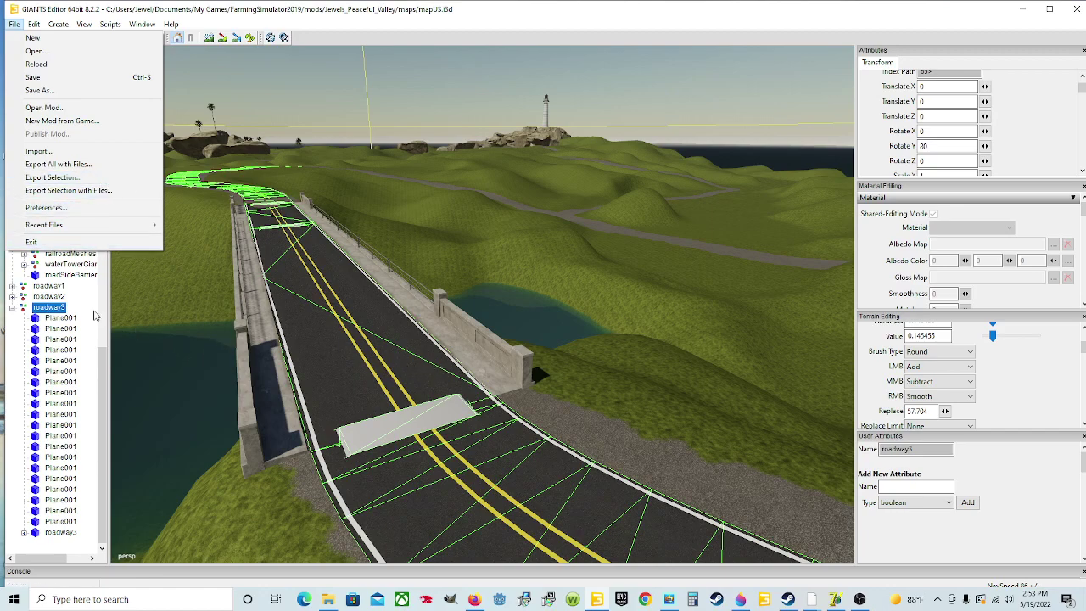
click(100, 358)
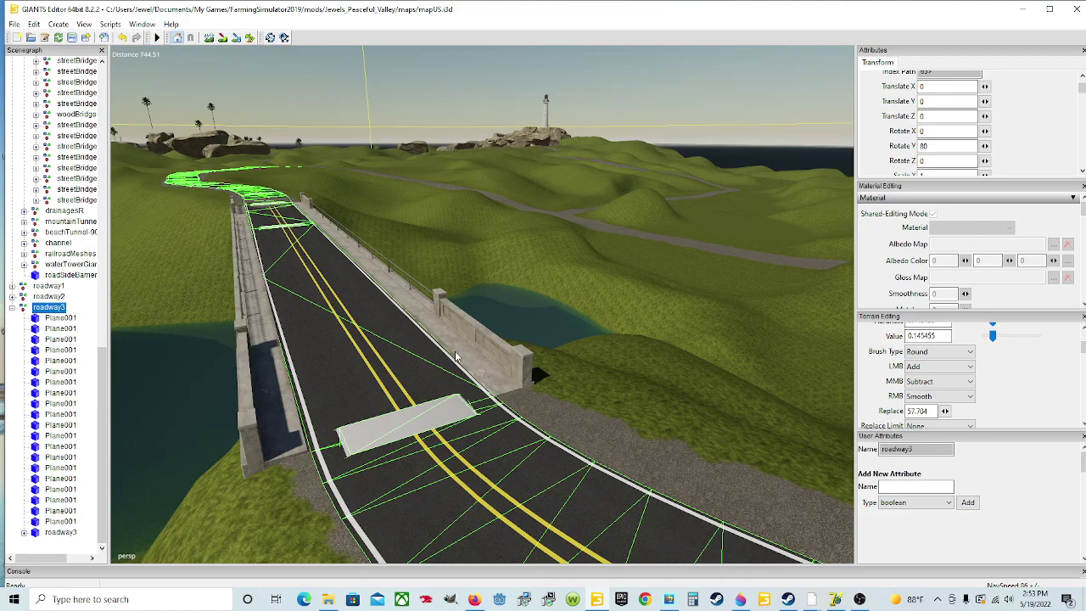
Step: Examine the roadway3 road from the bridge entrance along its whole course, including the terrain and gravel beside it
alt+drag(331, 386, 520, 419)
alt+drag(684, 364, 490, 318)
scroll(448, 363, up, 3)
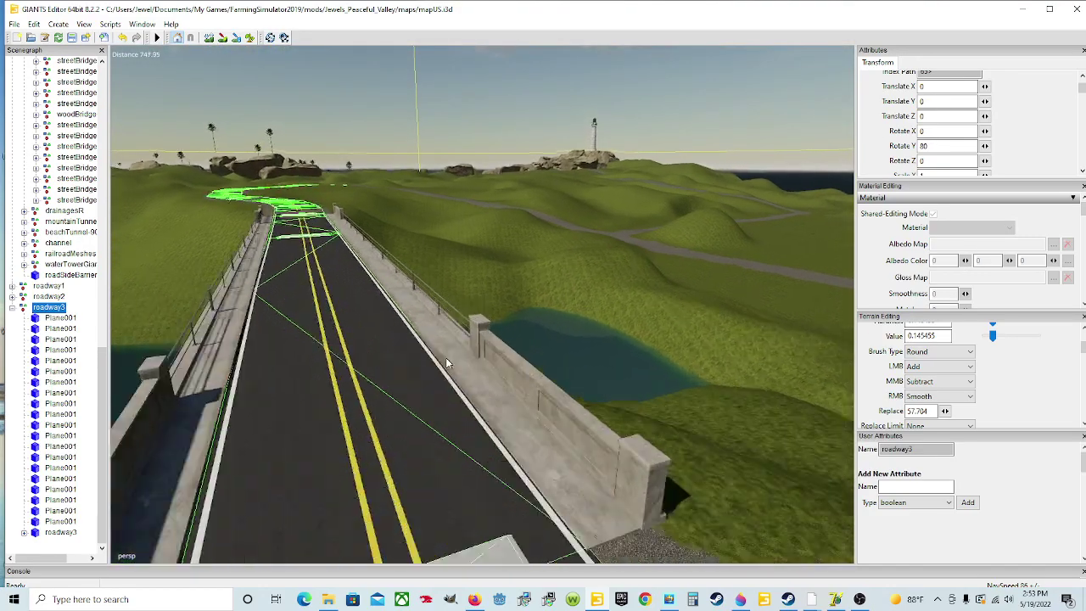
alt+drag(438, 364, 387, 399)
scroll(386, 399, down, 3)
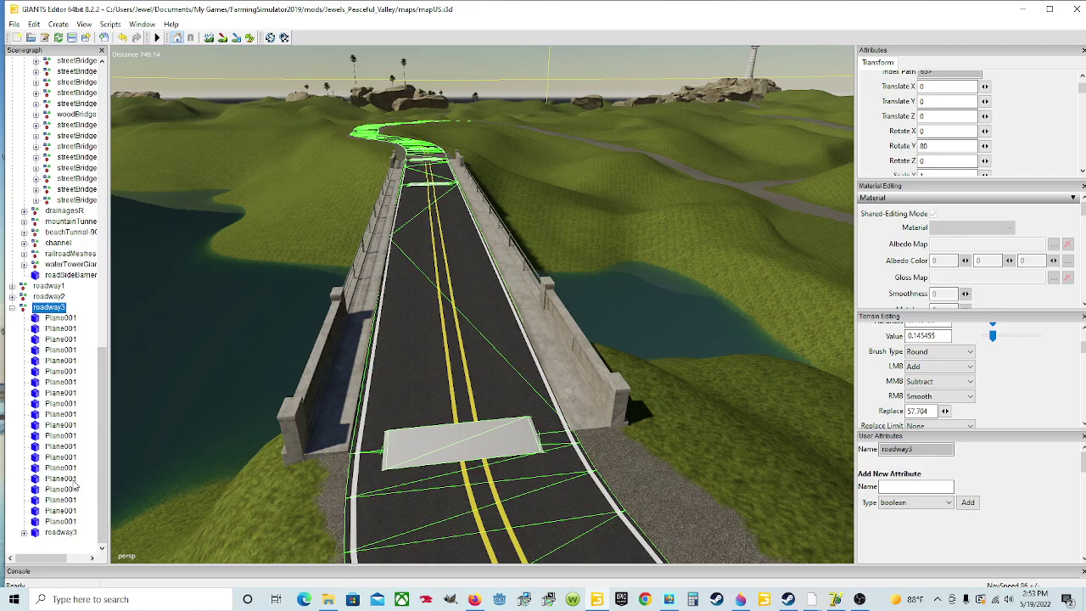
mouse_move(259, 443)
alt+mouse_down()
mouse_move(438, 459)
mouse_move(232, 447)
mouse_move(195, 415)
mouse_move(298, 368)
alt+mouse_up()
scroll(424, 454, down, 6)
scroll(424, 453, down, 3)
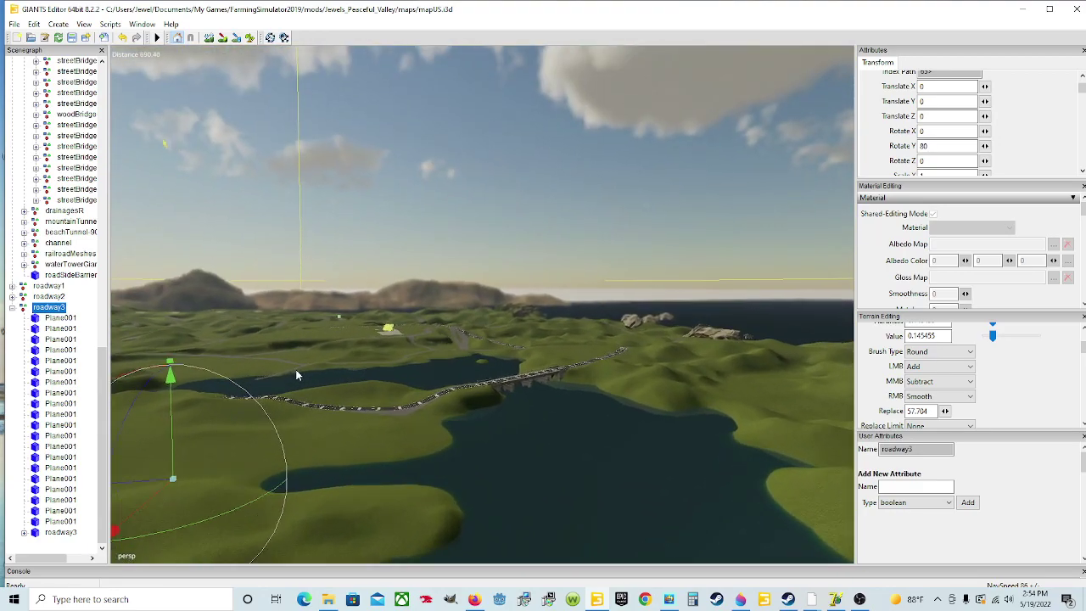
scroll(294, 375, up, 8)
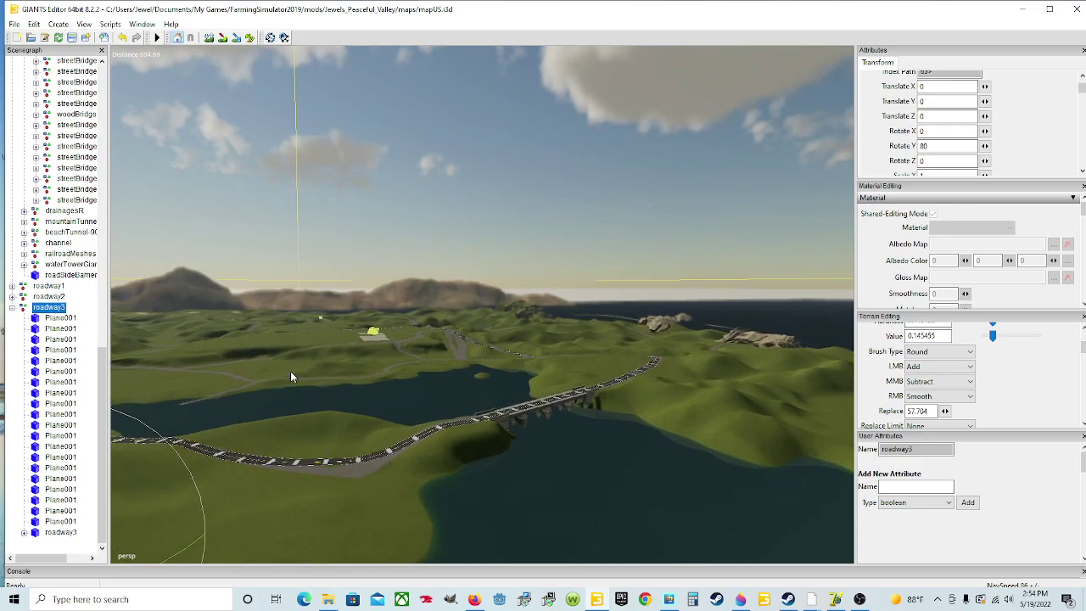
scroll(291, 370, up, 6)
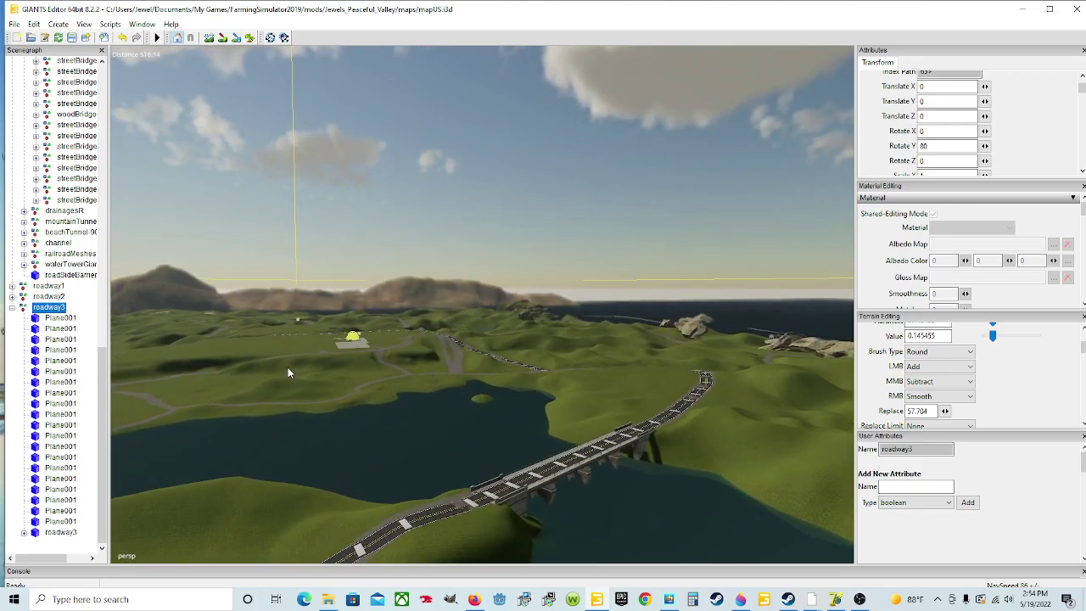
alt+drag(287, 365, 460, 455)
scroll(344, 386, up, 6)
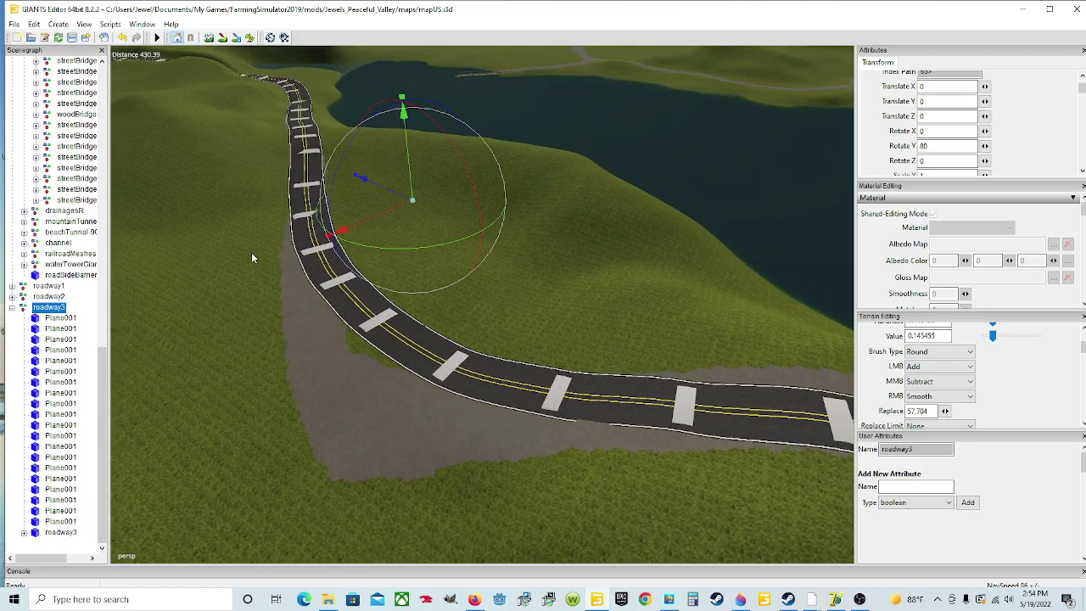
alt+drag(461, 304, 440, 348)
alt+drag(338, 377, 307, 305)
alt+drag(454, 360, 641, 316)
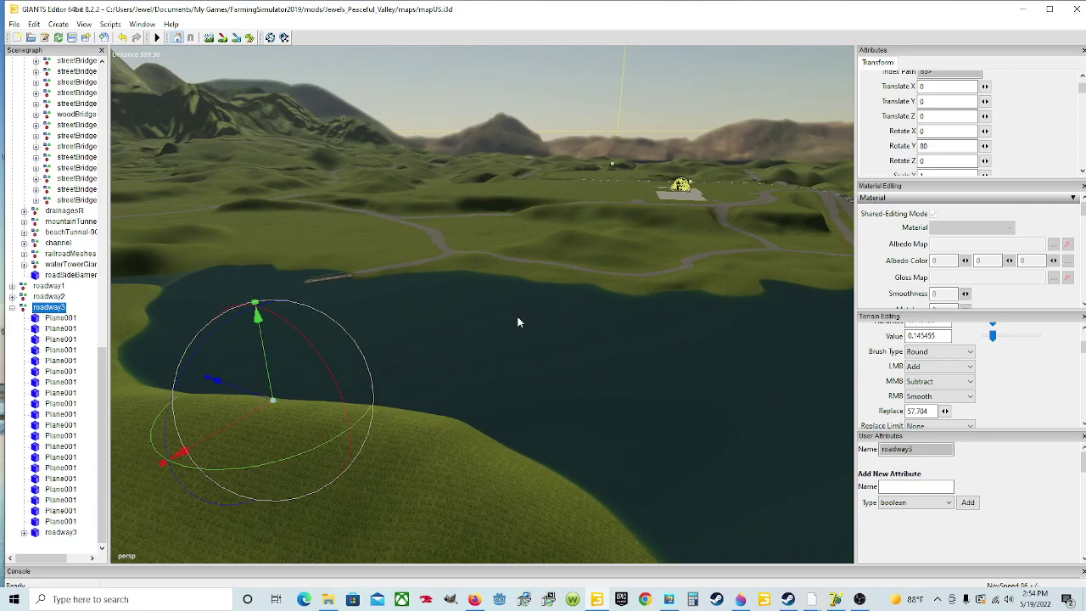
alt+drag(596, 355, 368, 280)
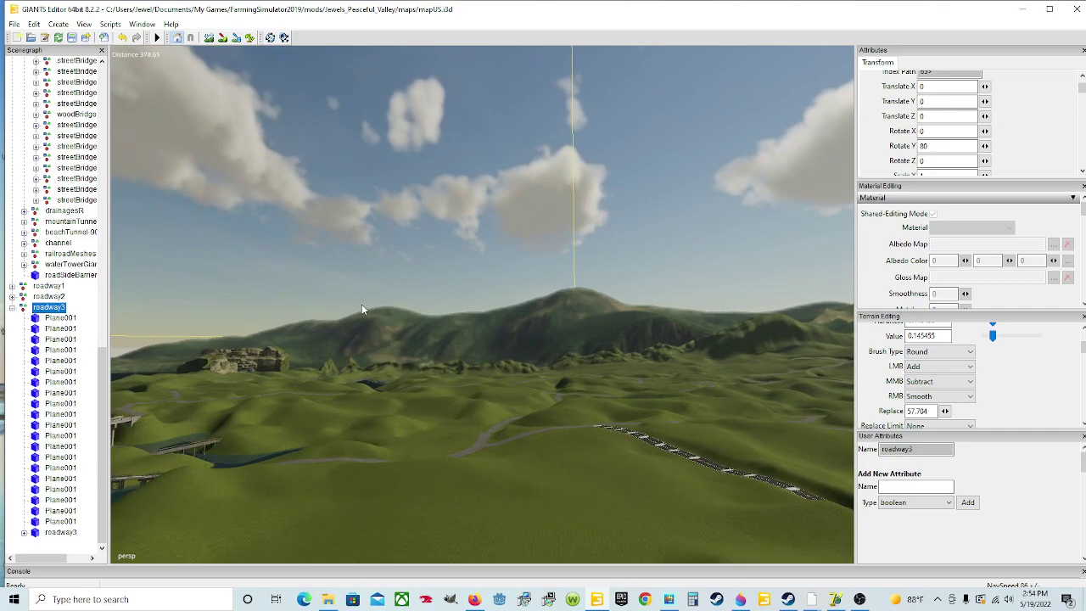
scroll(360, 303, up, 5)
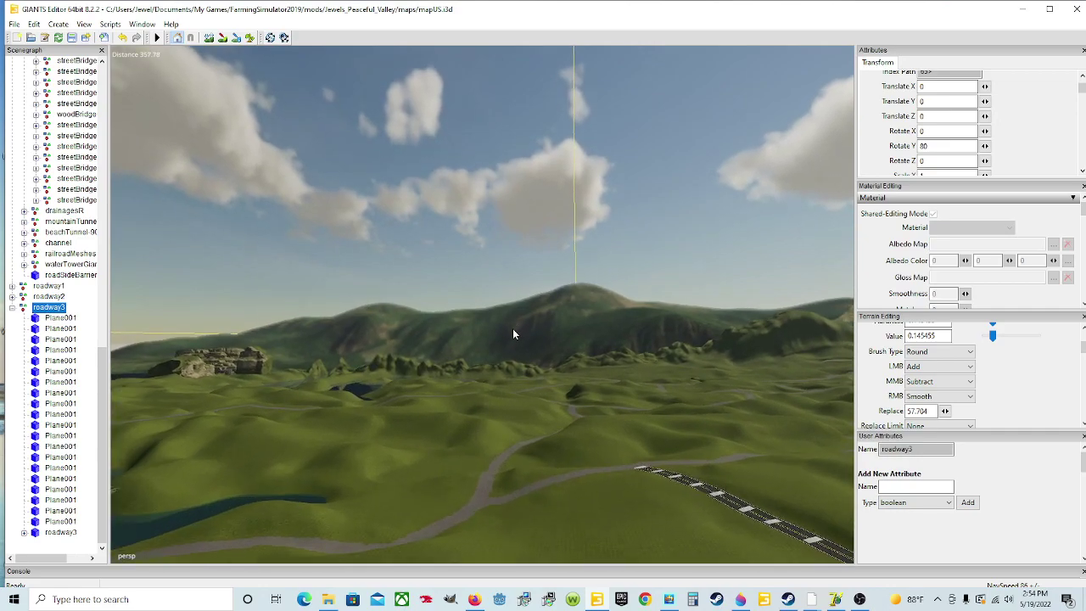
alt+drag(513, 326, 427, 313)
alt+drag(477, 367, 446, 385)
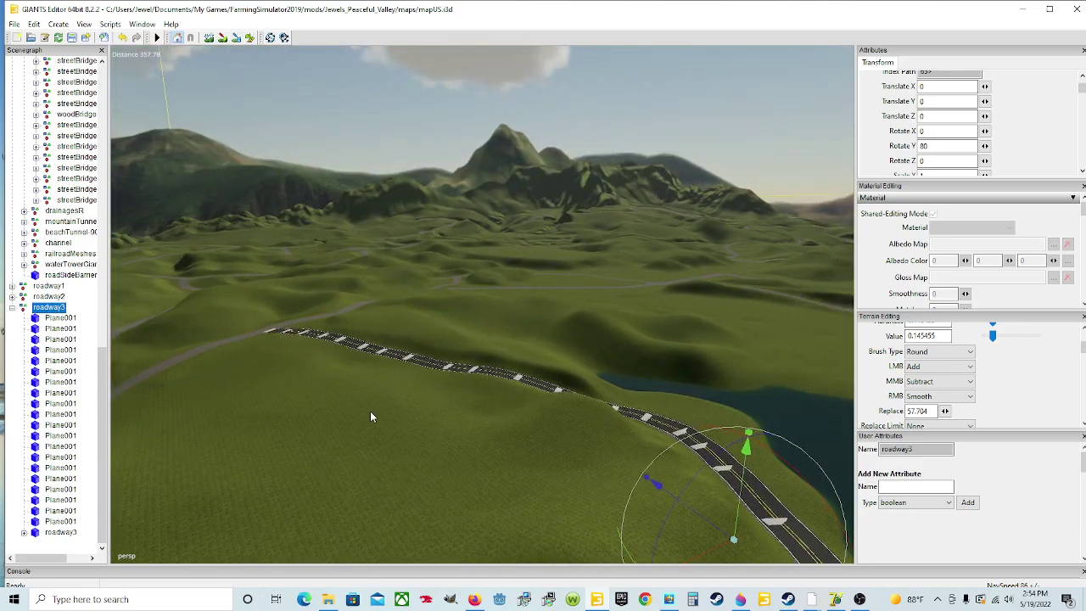
alt+drag(368, 416, 738, 430)
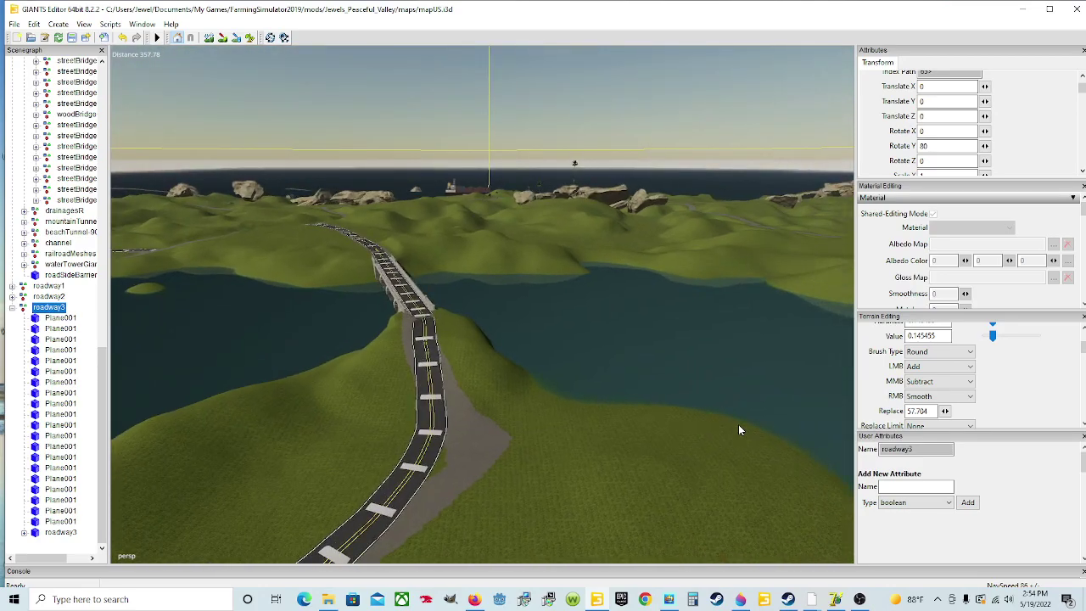